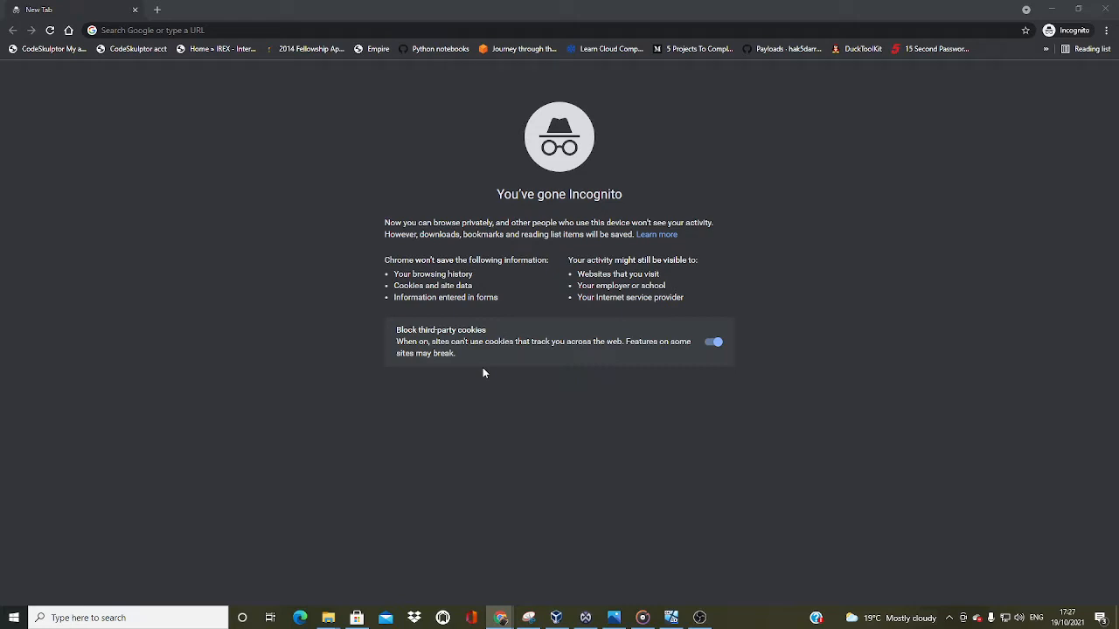
# Switch to the running WinDev2106Eval virtual machine in VirtualBox and review its Shared Folders and Shared Clipboard options
pyautogui.click(671, 618)
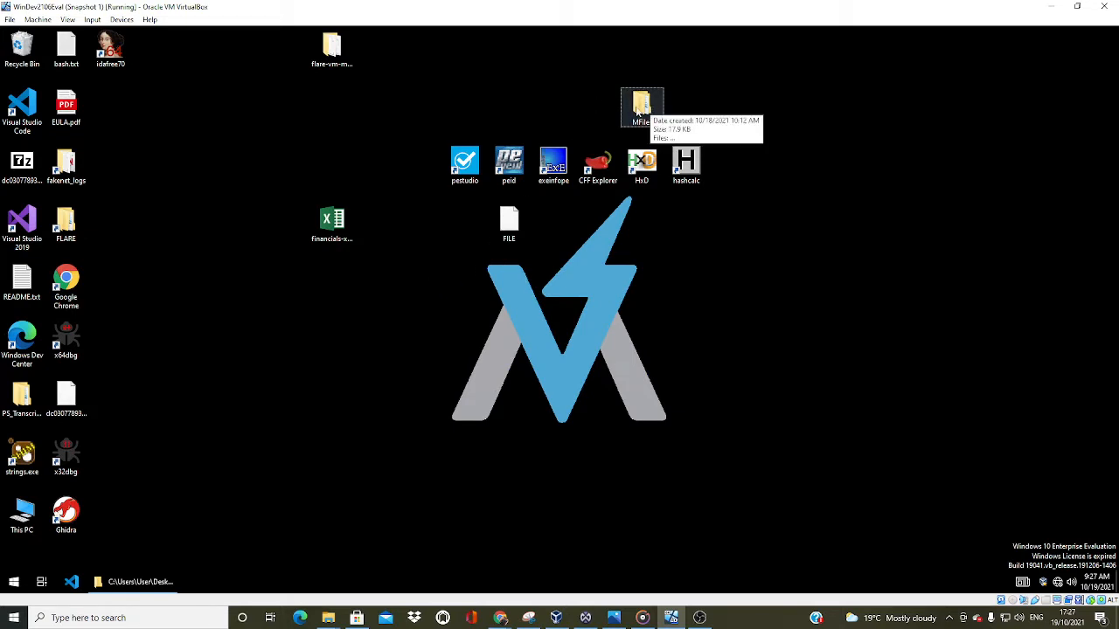
pyautogui.click(123, 20)
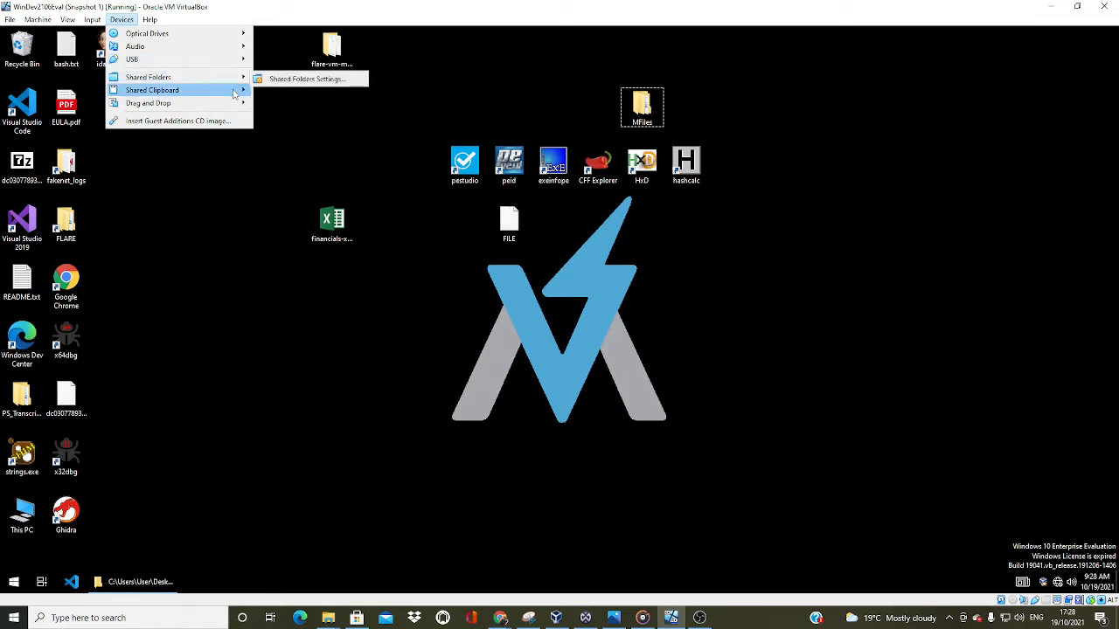
pyautogui.moveTo(244, 104)
pyautogui.moveTo(175, 78)
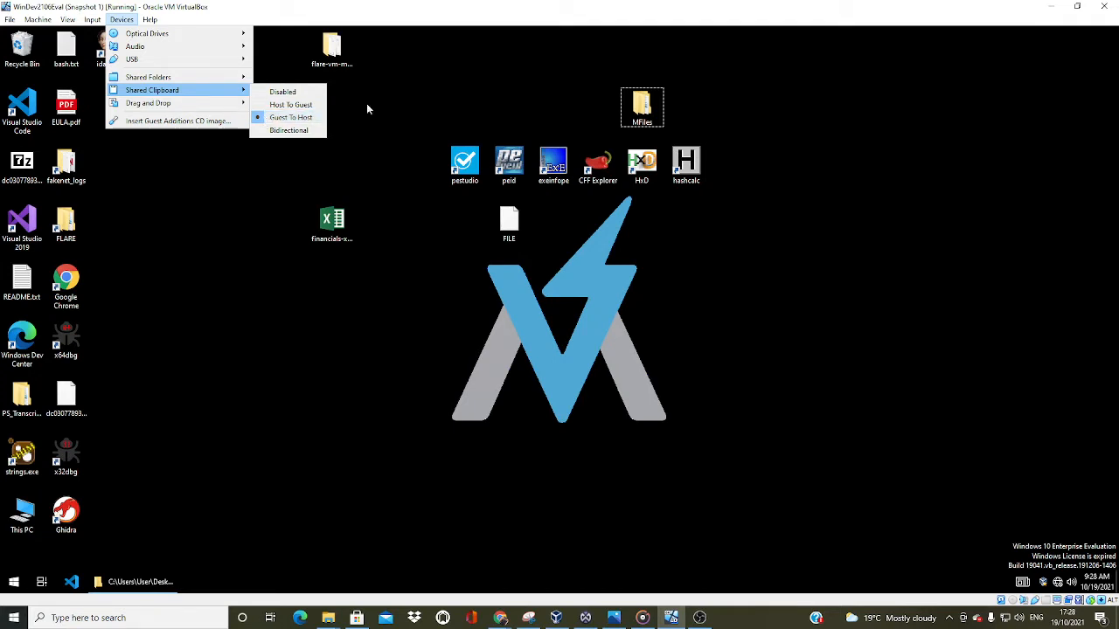
pyautogui.click(391, 104)
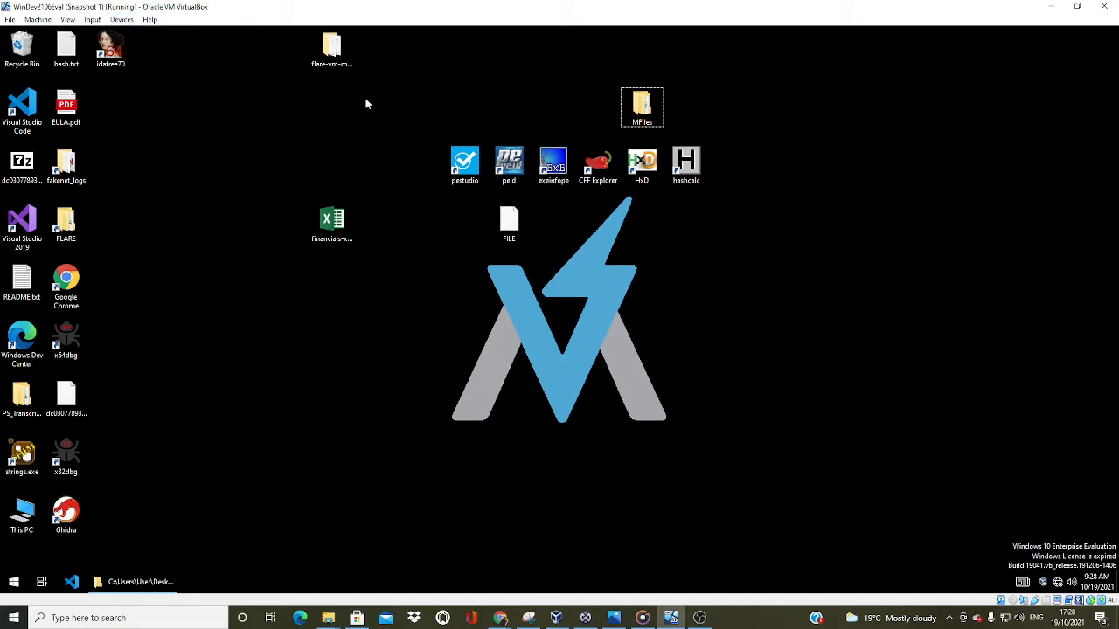
# Extract the Malware Analysis Fundamentals Lab zip in the desktop MFiles folder with 7-Zip into its own subfolder
pyautogui.doubleClick(644, 105)
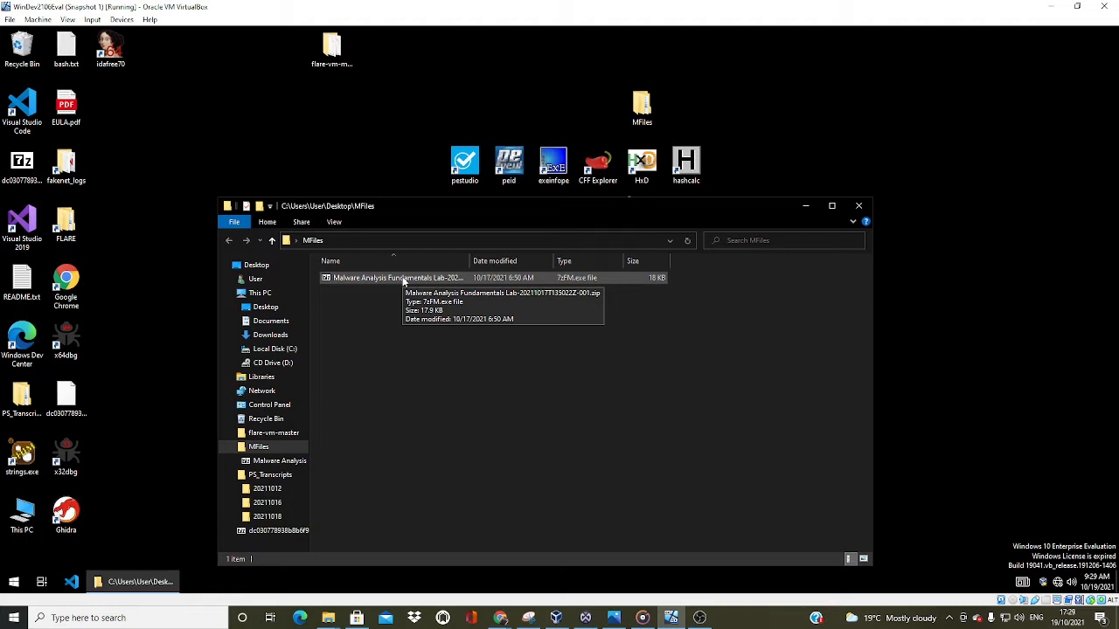
pyautogui.rightClick(403, 280)
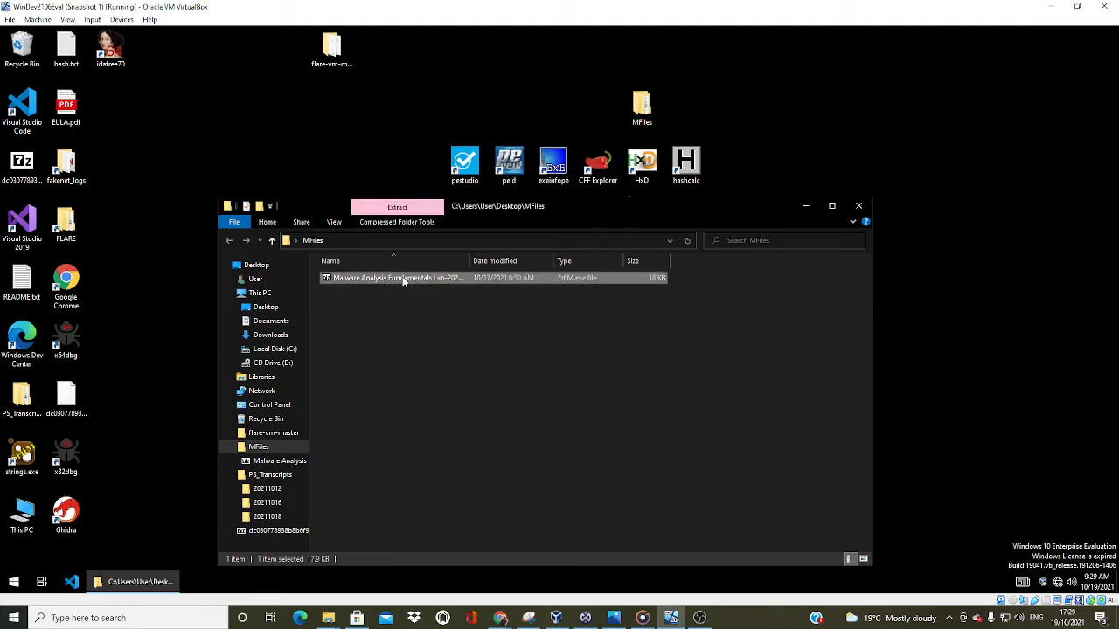
pyautogui.moveTo(475, 376)
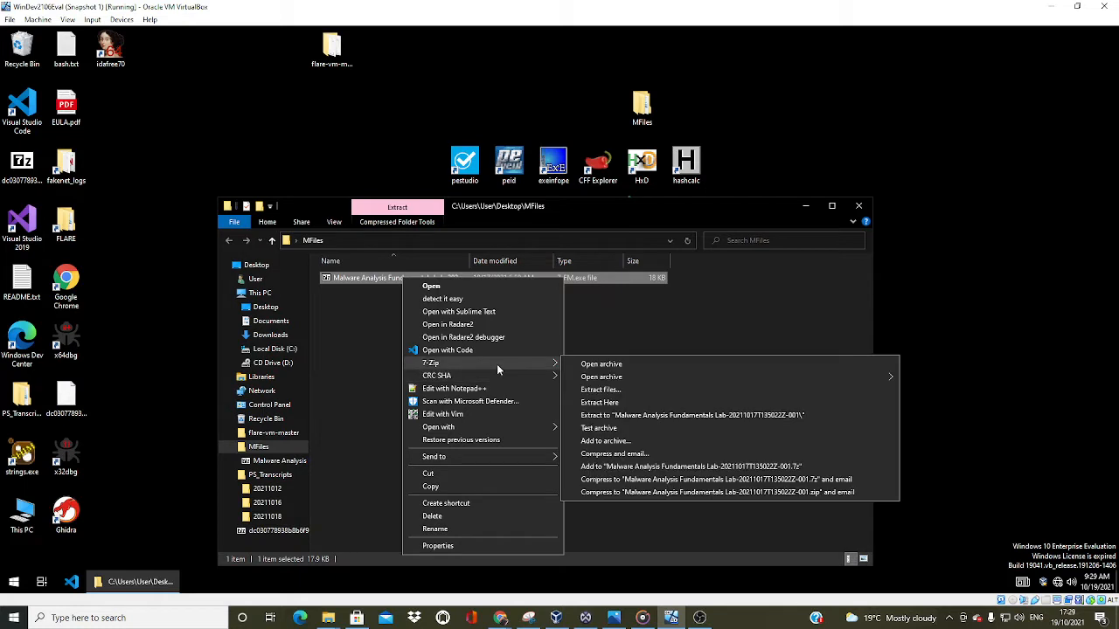
pyautogui.click(602, 390)
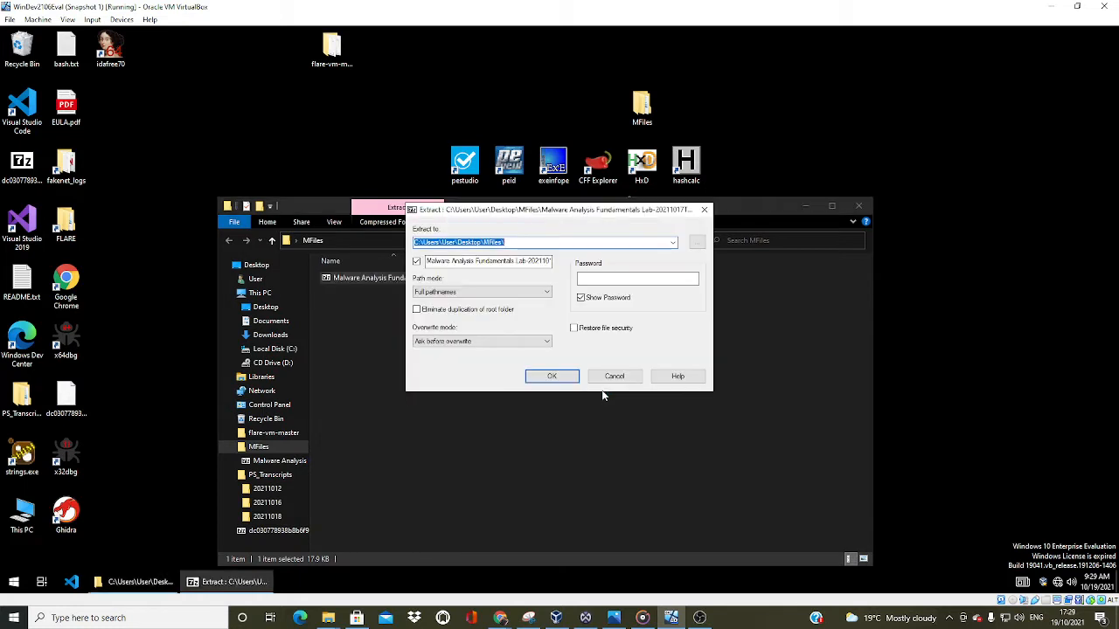
pyautogui.click(552, 376)
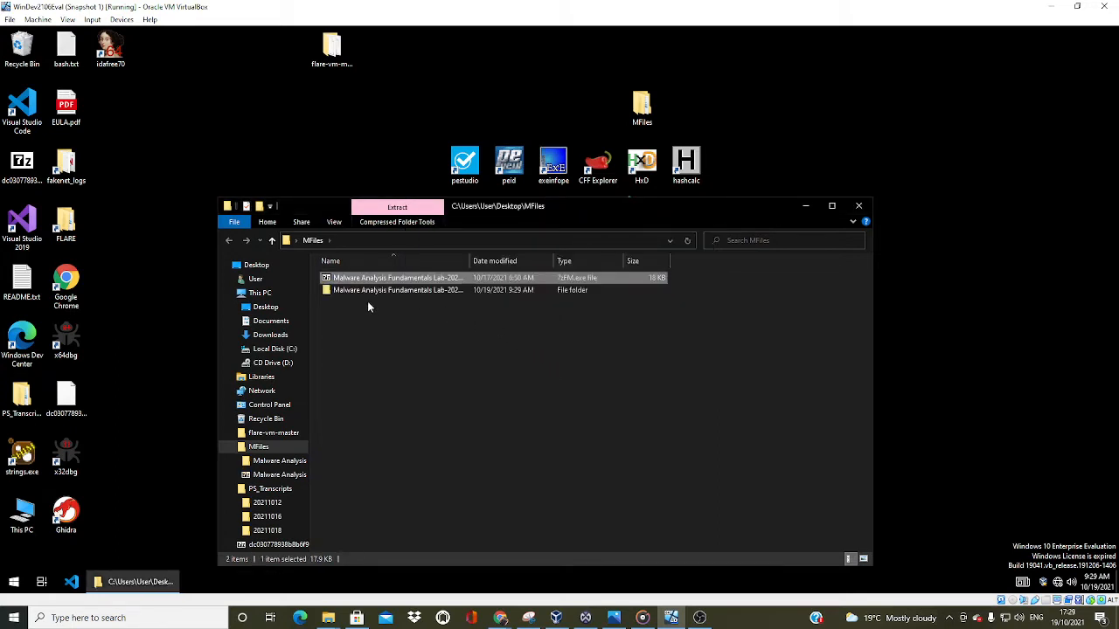
# Open the inner Malware Analysis Fundamentals Lab folder of the extracted archive and read readme.txt
pyautogui.doubleClick(371, 291)
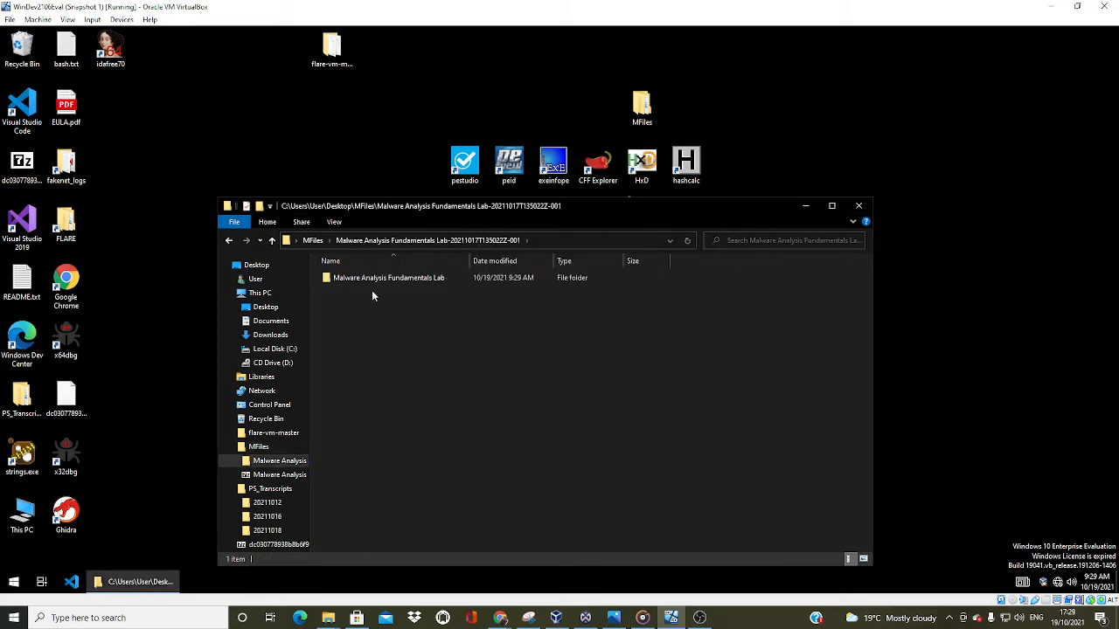
pyautogui.doubleClick(390, 278)
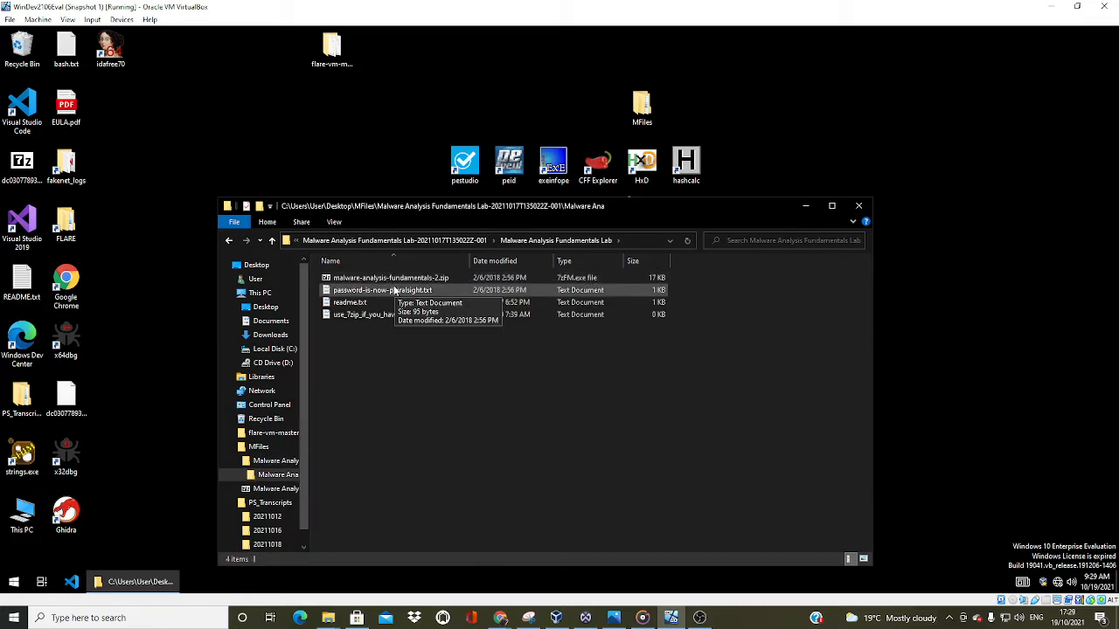
pyautogui.rightClick(390, 278)
pyautogui.click(354, 341)
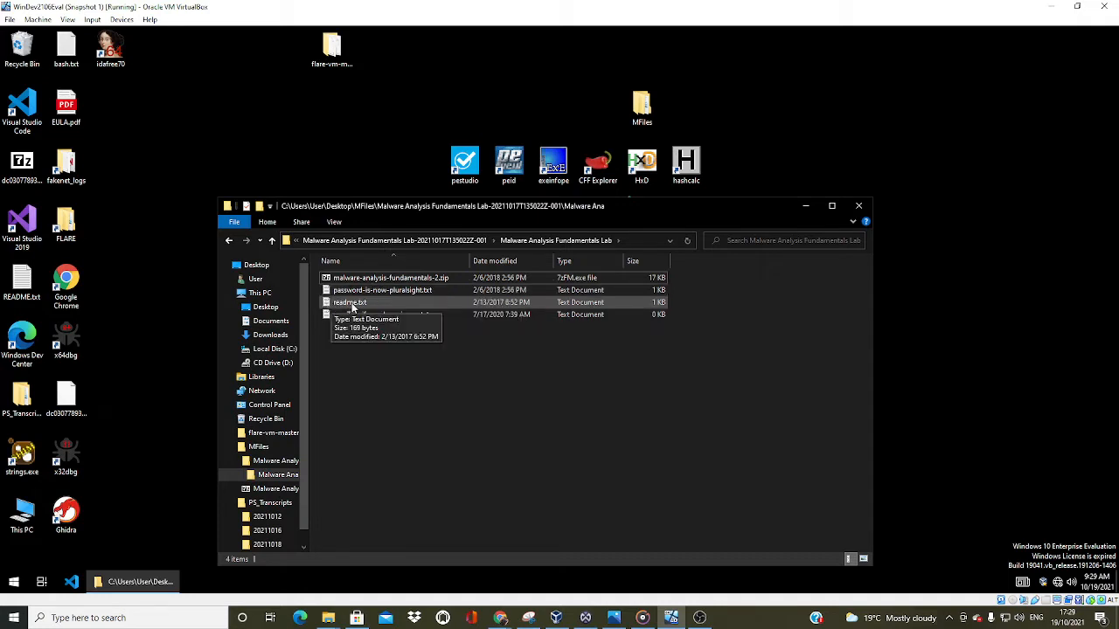
pyautogui.doubleClick(350, 303)
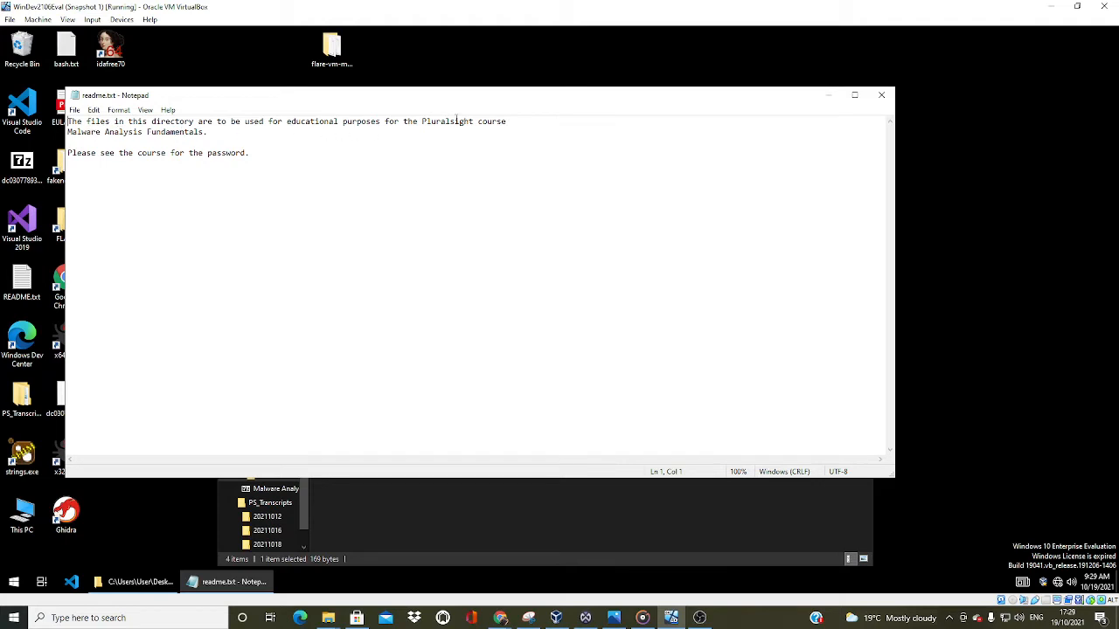
pyautogui.click(828, 95)
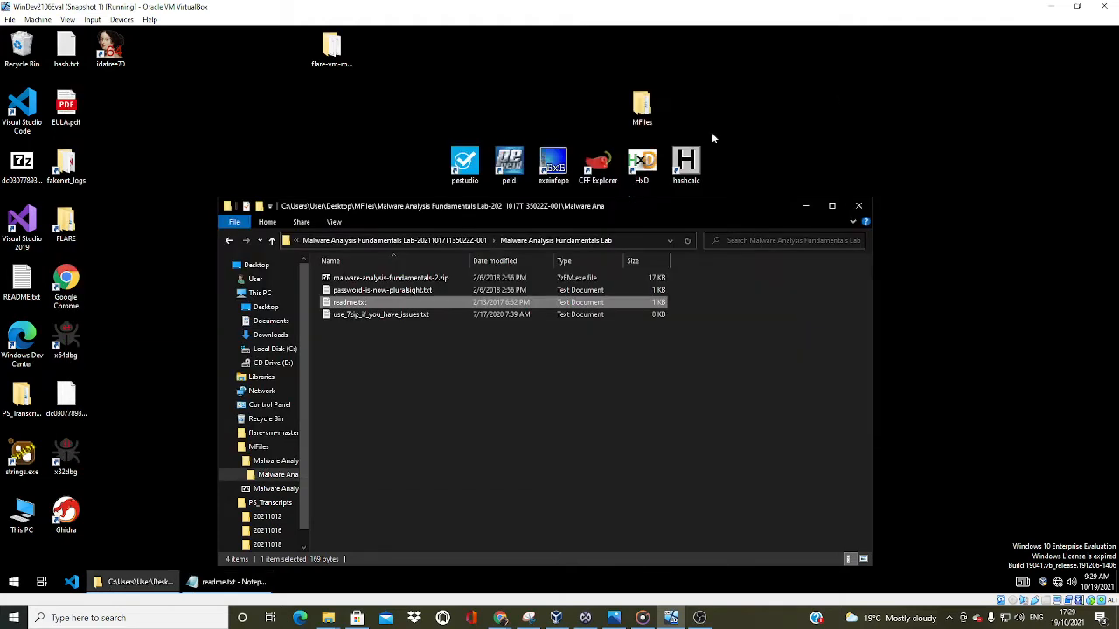
# Extract malware-analysis-fundamentals-2.zip with 7-Zip into its own subfolder, entering the archive password
pyautogui.rightClick(405, 280)
pyautogui.moveTo(525, 367)
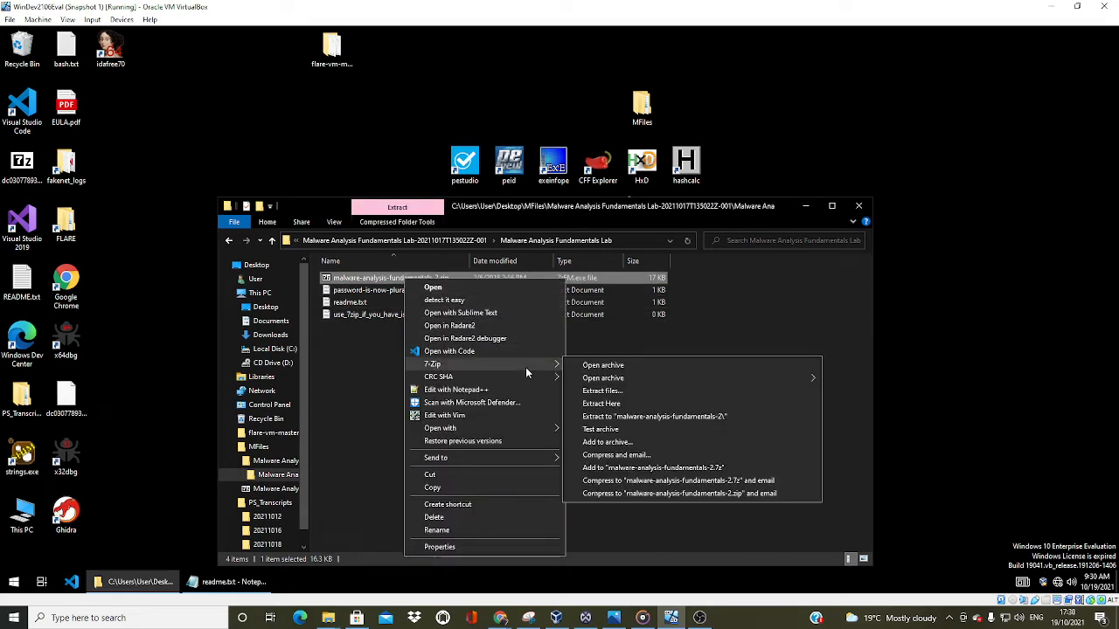
pyautogui.click(600, 392)
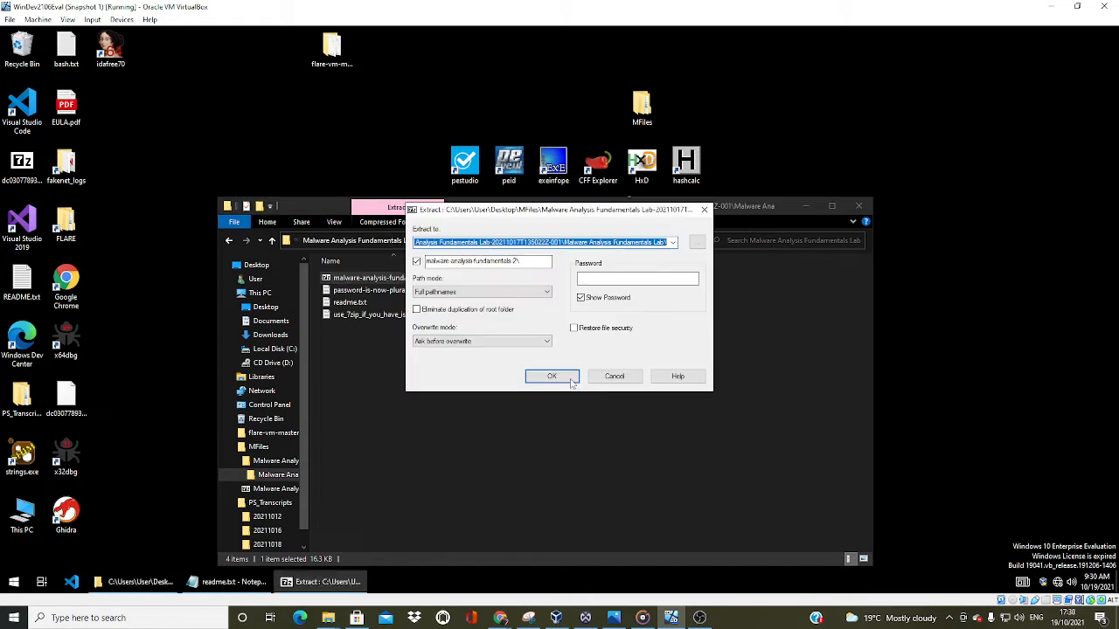
pyautogui.click(564, 376)
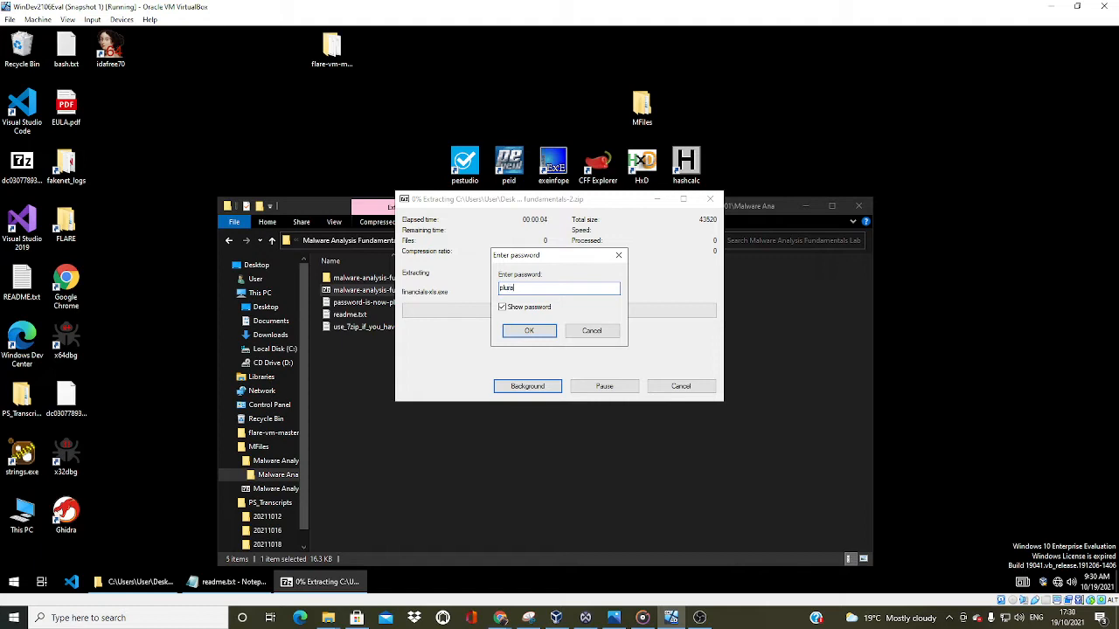
pyautogui.write('pluralsight')
pyautogui.click(546, 330)
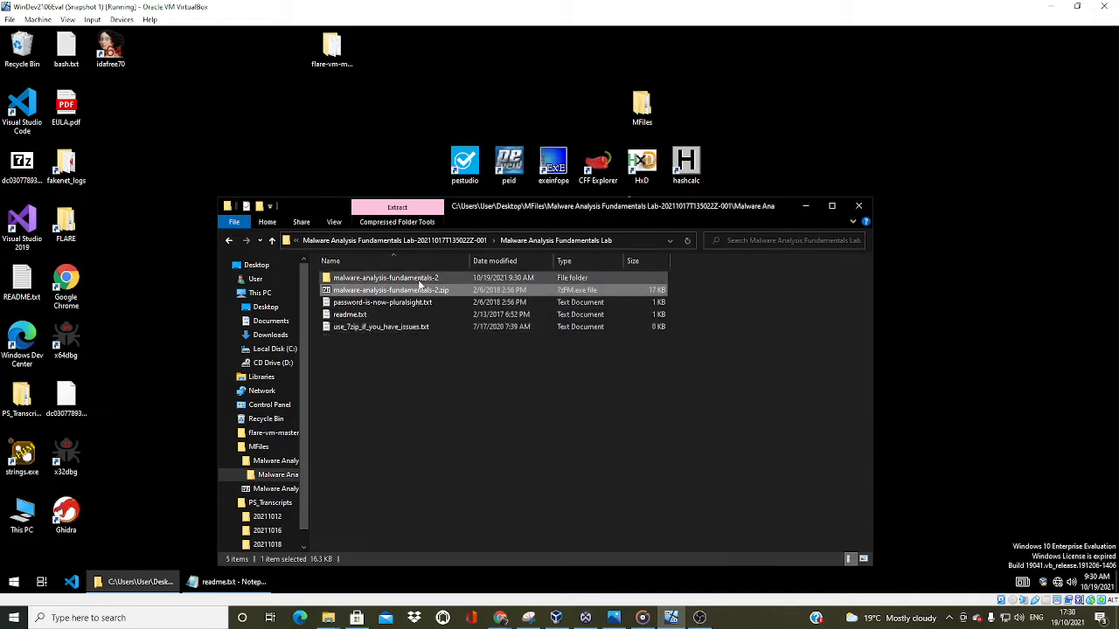
# Copy financials-xls.exe from the extracted malware-analysis-fundamentals-2 folder to the desktop, replacing the existing file, and minimize the folder window
pyautogui.doubleClick(419, 280)
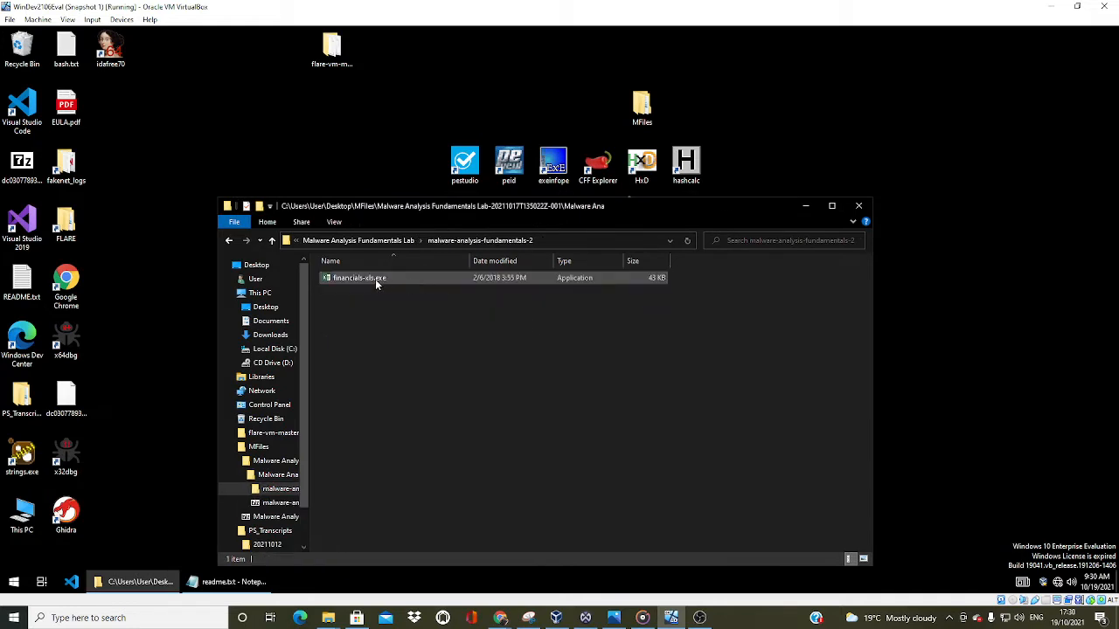
pyautogui.rightClick(376, 280)
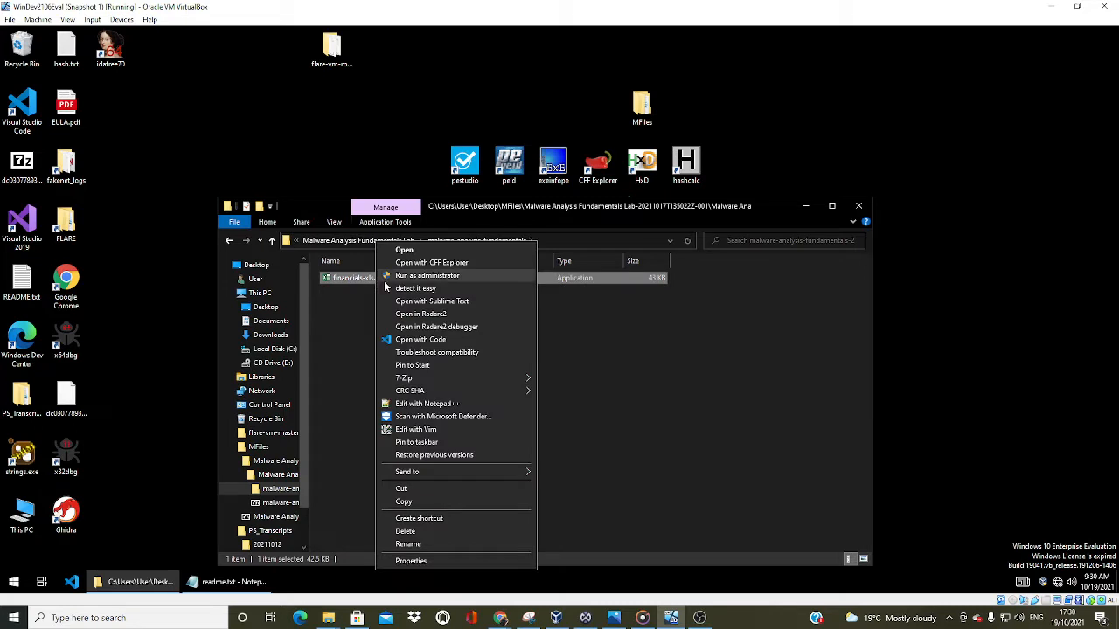
pyautogui.click(445, 499)
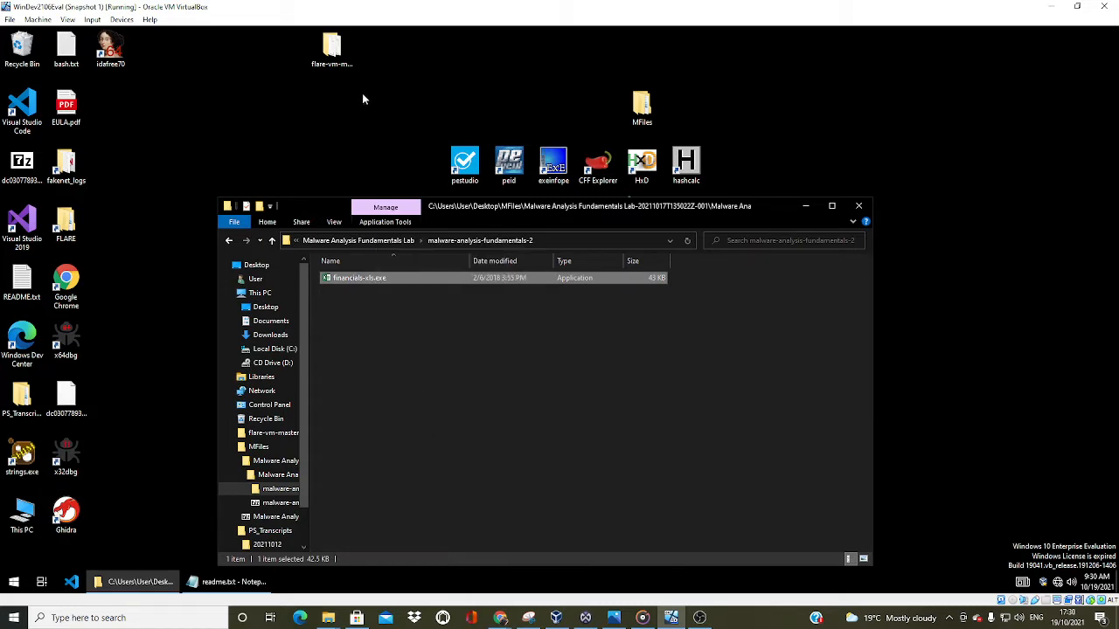
pyautogui.click(364, 113)
pyautogui.hotkey('ctrl', 'v')
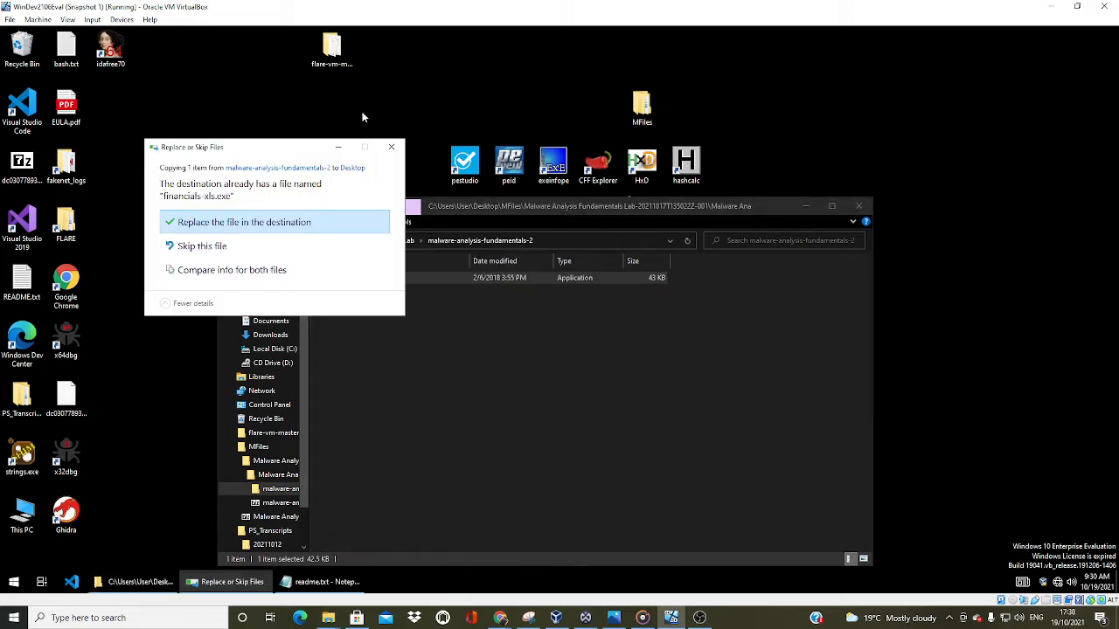
pyautogui.click(220, 226)
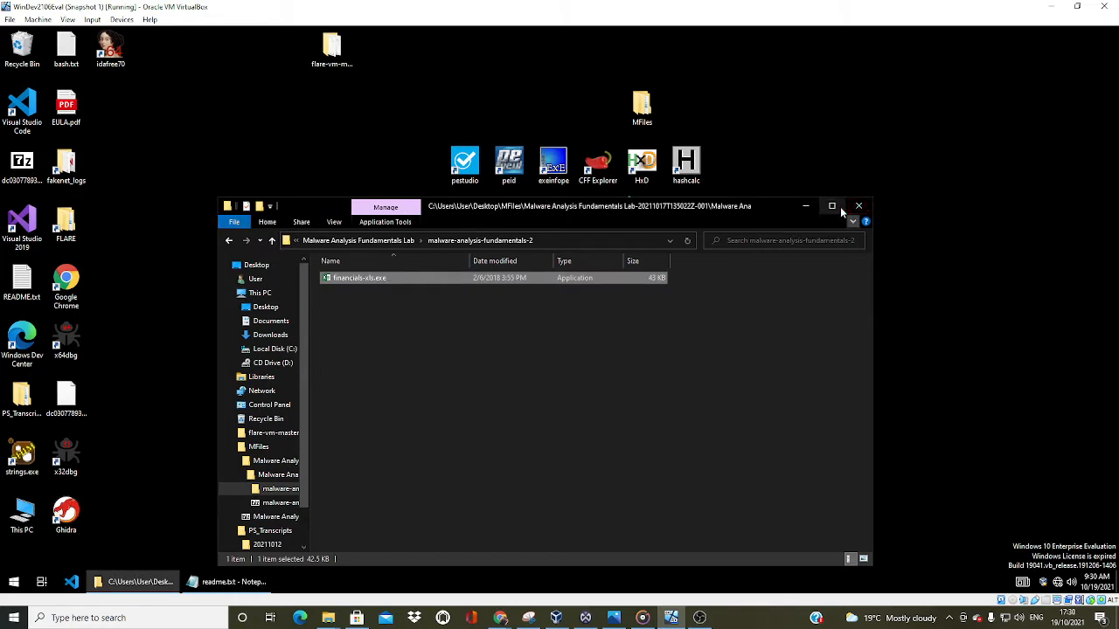
pyautogui.click(805, 206)
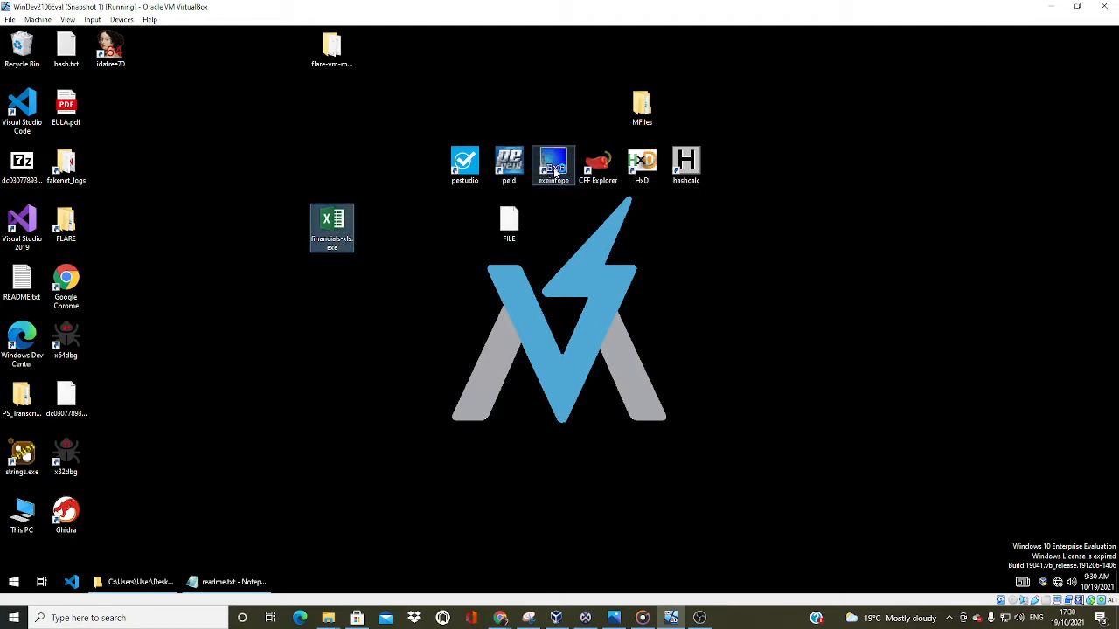
# Load the desktop financials-xls.exe into Exeinfo PE and copy a Snipping Tool capture of the Exeinfo PE window
pyautogui.moveTo(554, 173); pyautogui.dragTo(555, 172)
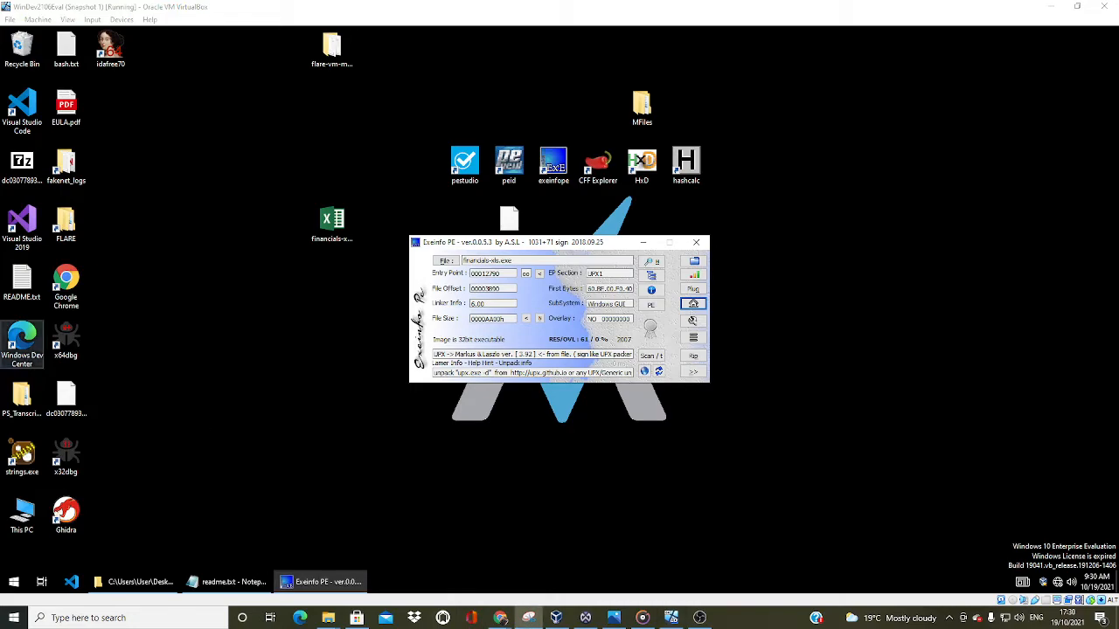
pyautogui.click(23, 340)
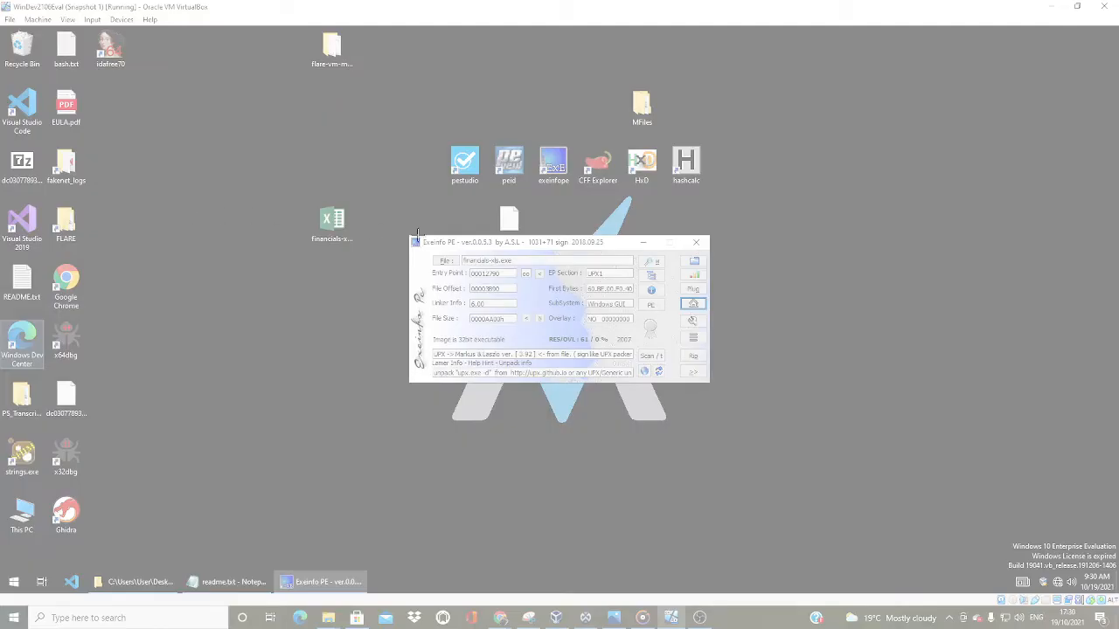
pyautogui.moveTo(411, 233); pyautogui.dragTo(711, 387)
pyautogui.rightClick(670, 355)
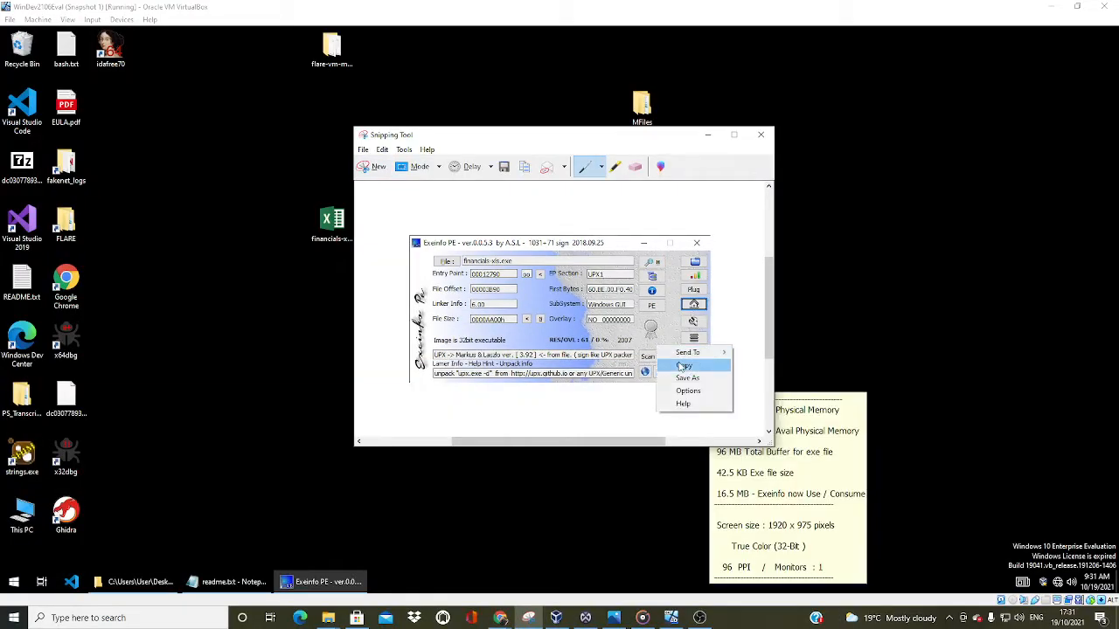
pyautogui.click(682, 365)
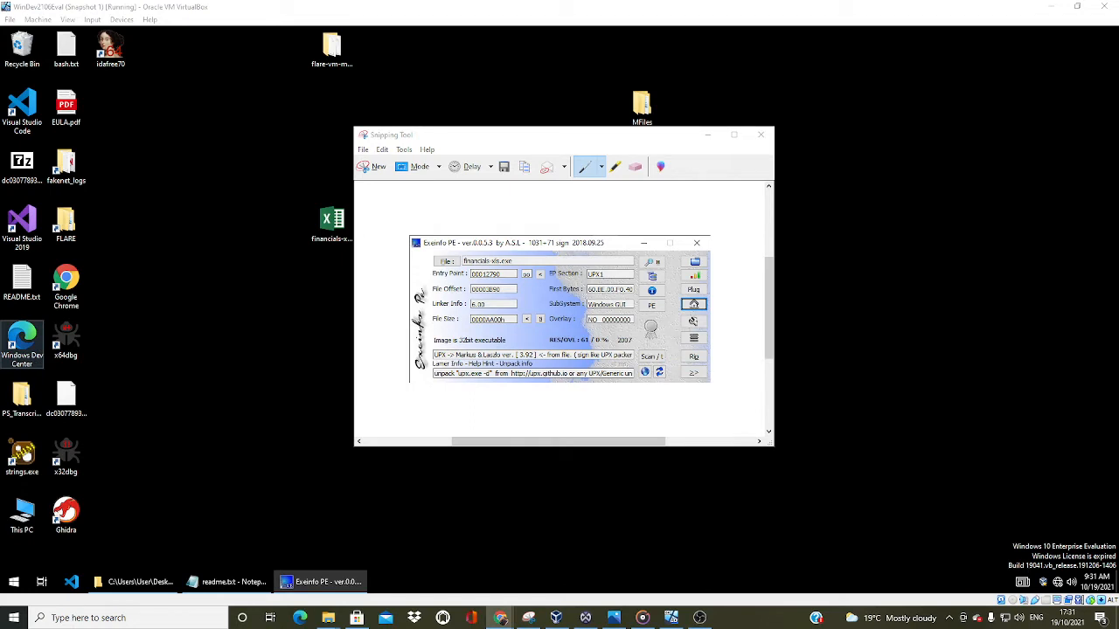
pyautogui.click(803, 389)
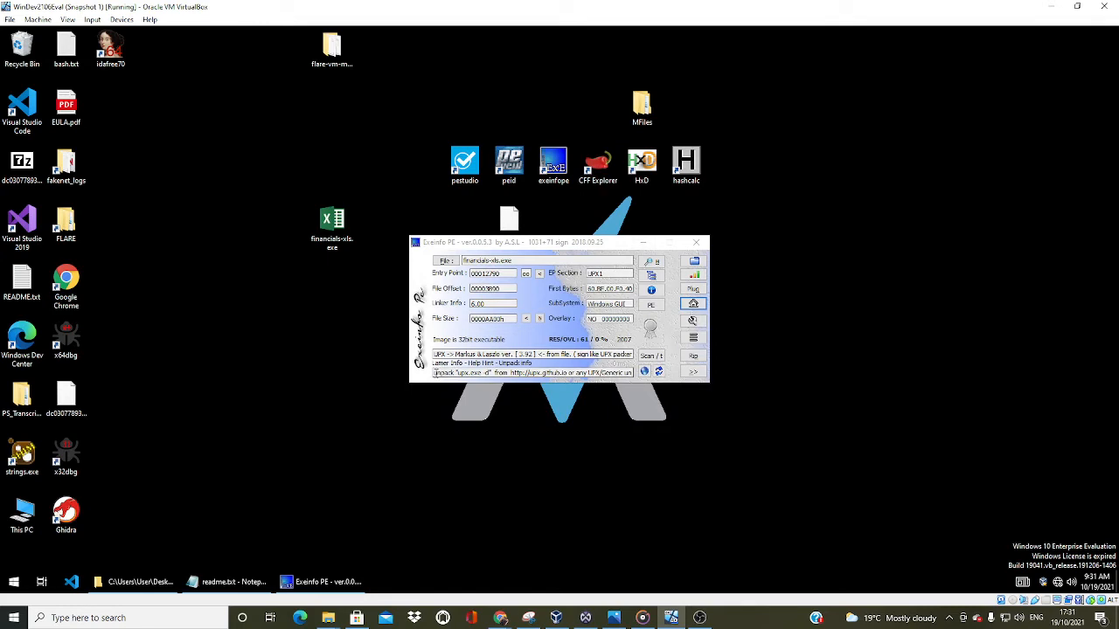
# Highlight the unpack "upx.exe -d" hint in Exeinfo PE, and run upx in a Command Prompt
pyautogui.moveTo(434, 373); pyautogui.dragTo(491, 374)
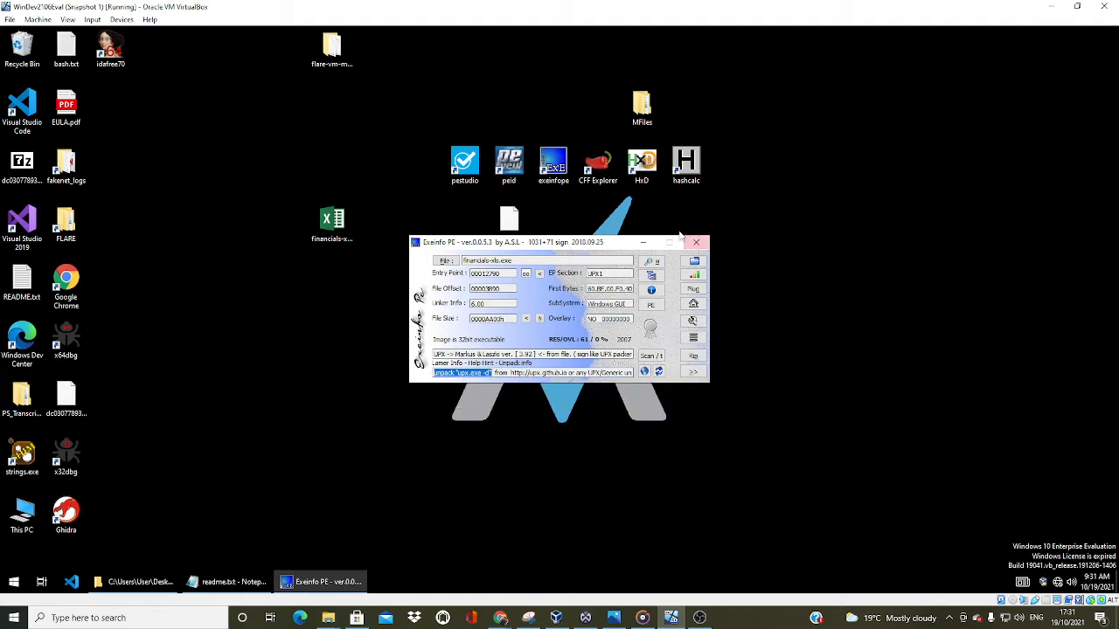
pyautogui.click(646, 245)
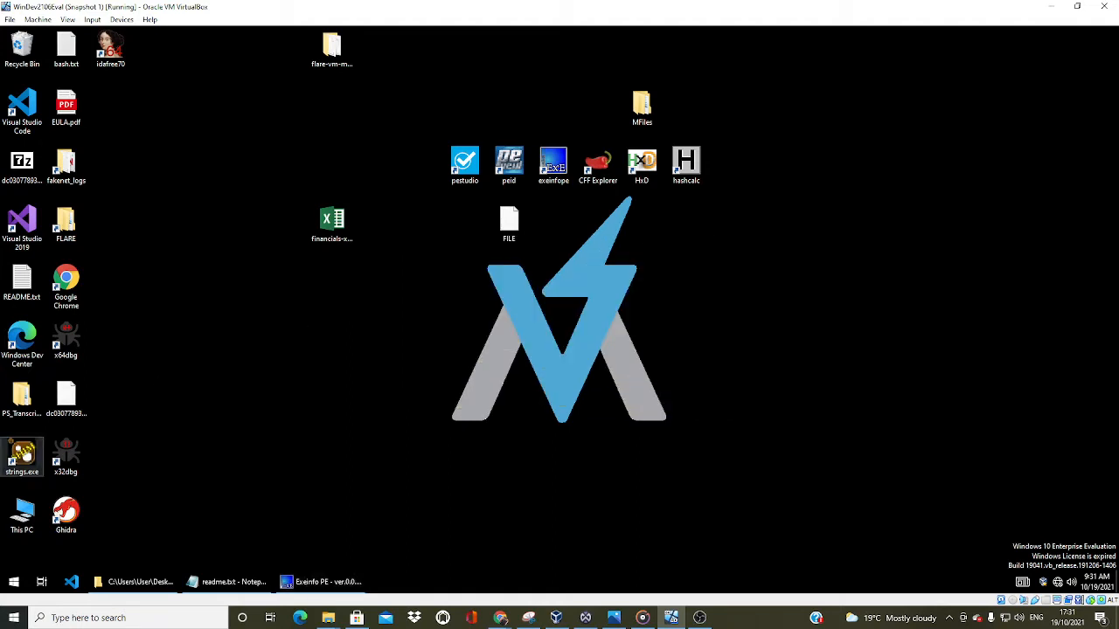
pyautogui.click(15, 581)
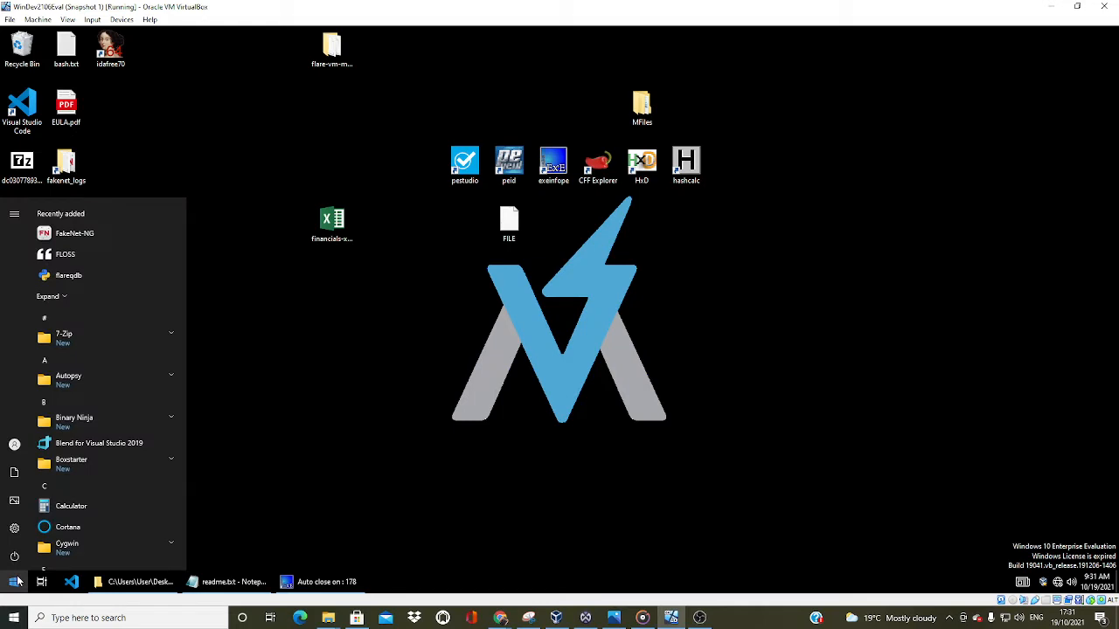
pyautogui.write('cmd')
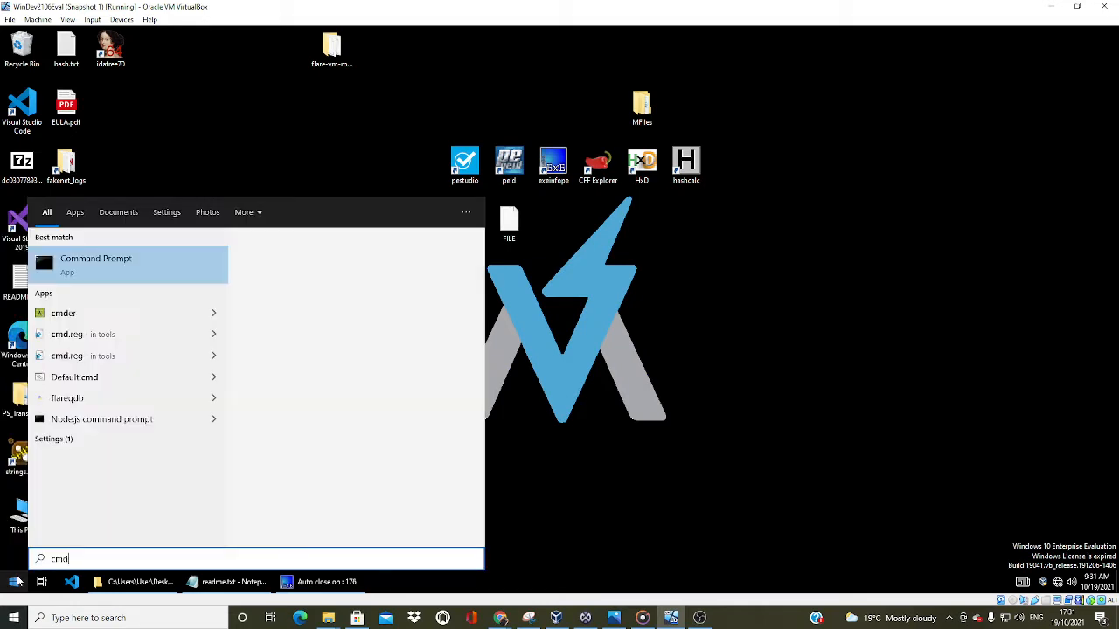
pyautogui.press('Return')
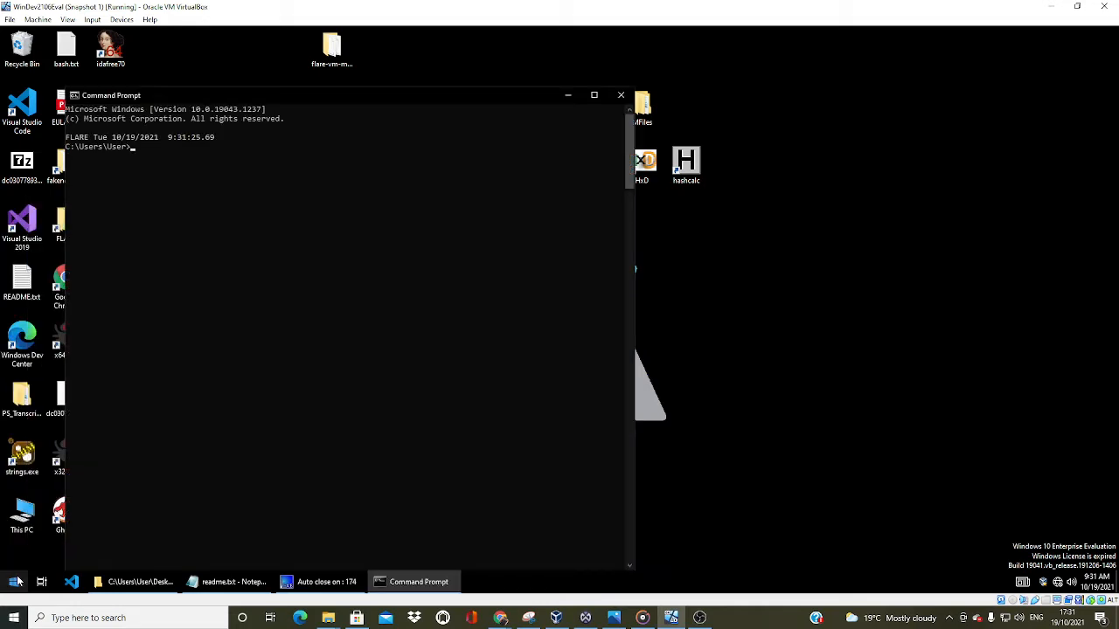
pyautogui.write('upx')
pyautogui.press('Return')
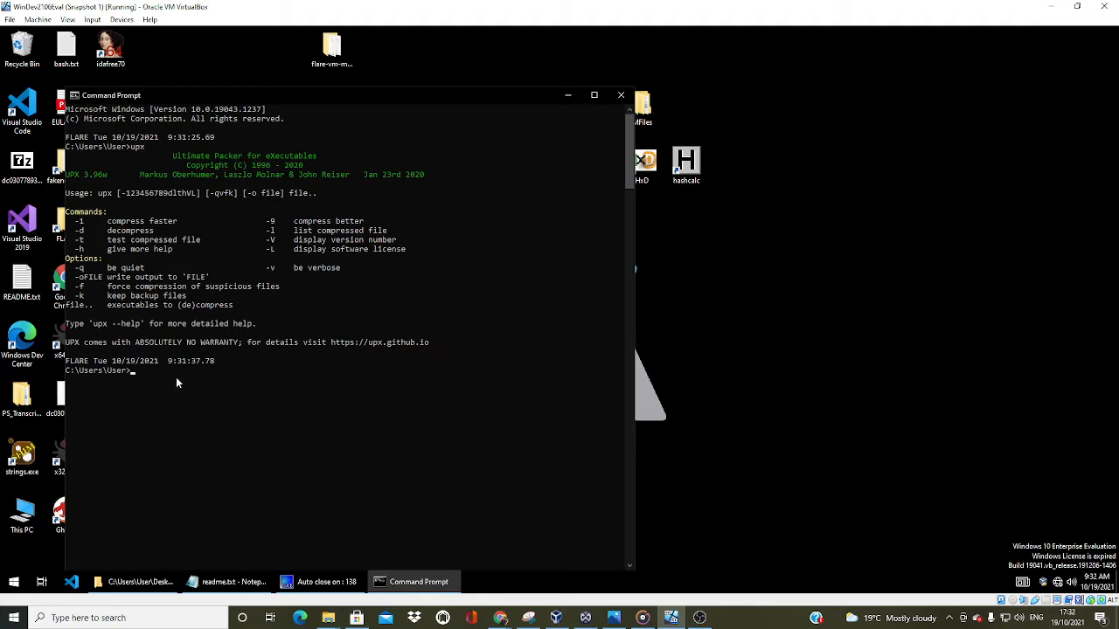
# List the user folder in Command Prompt, change to the Desktop directory, and list its contents
pyautogui.write('u')
pyautogui.press('BackSpace')
pyautogui.write('dir')
pyautogui.press('Return')
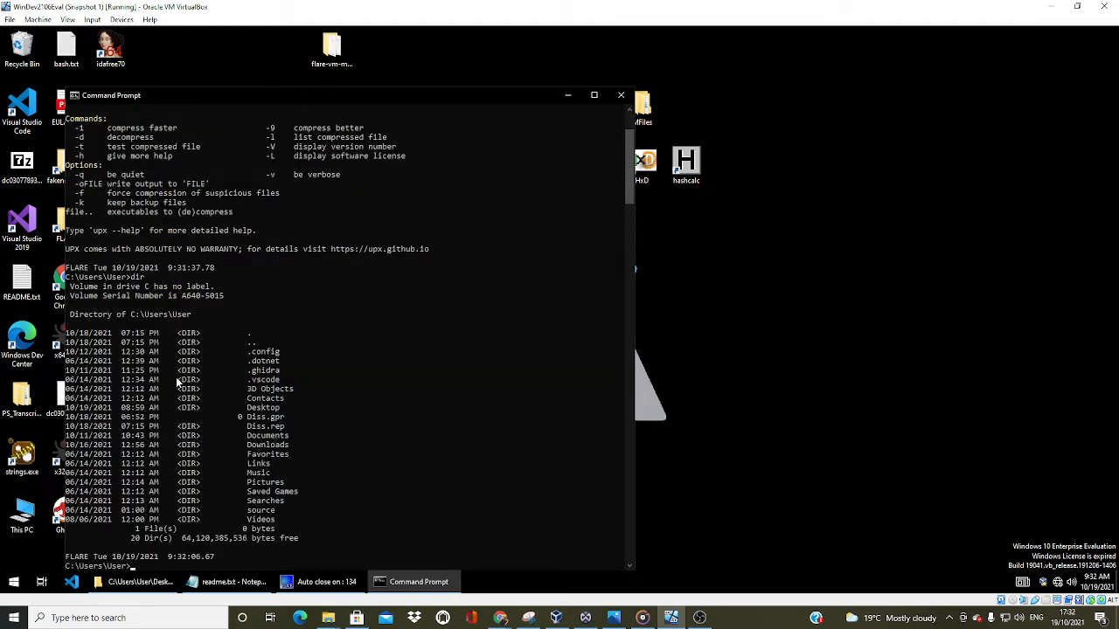
pyautogui.write('cd desktop')
pyautogui.press('Return')
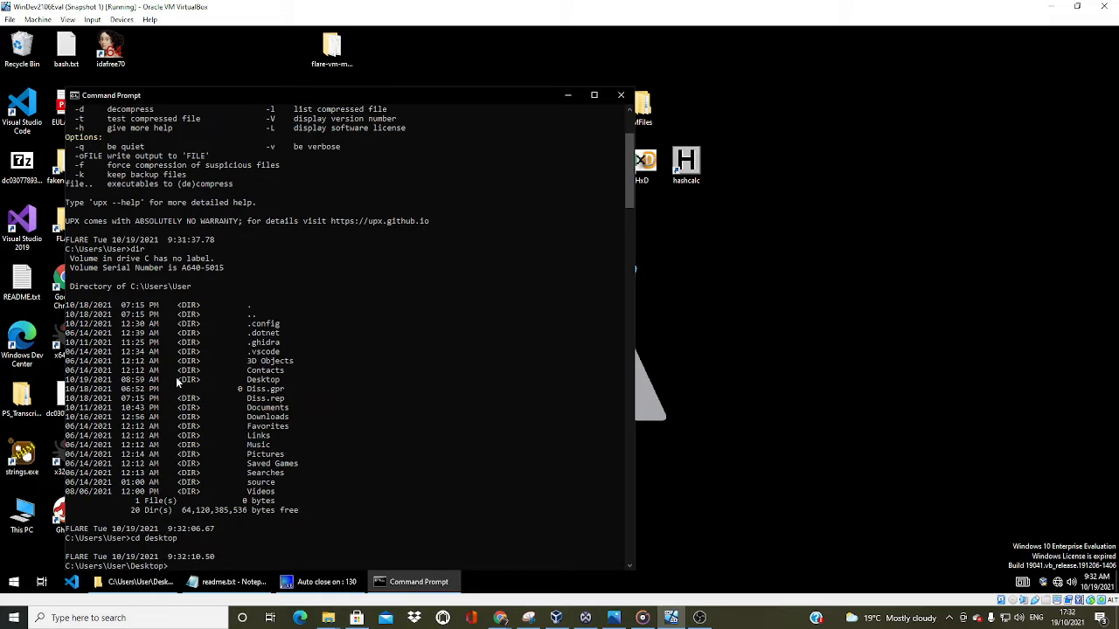
pyautogui.write('dir')
pyautogui.press('Return')
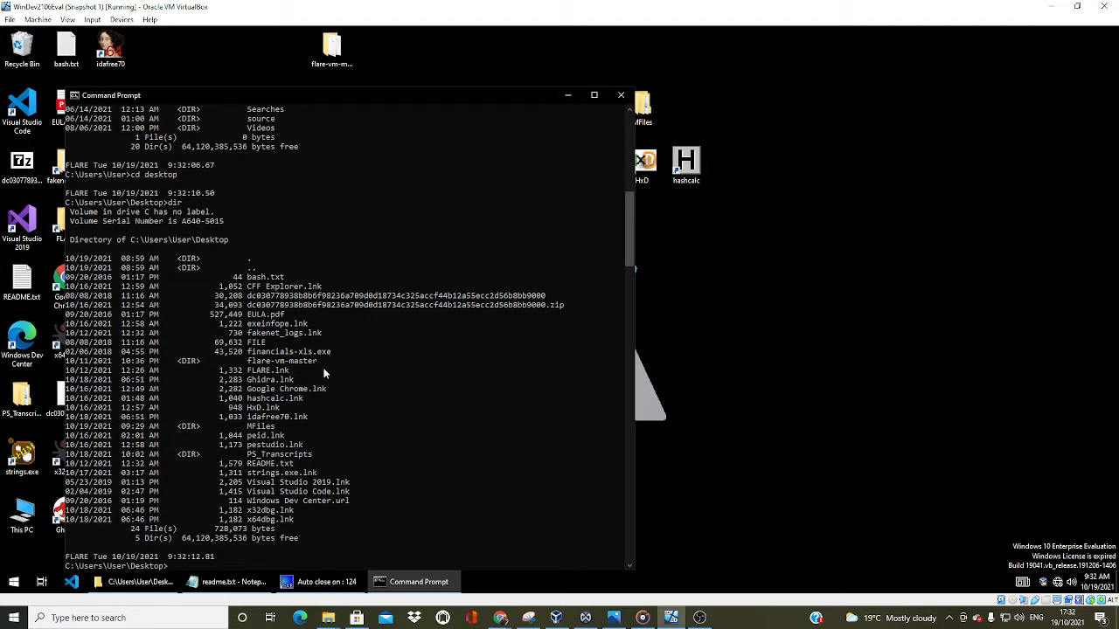
# Decompress financials-xls.exe into an output file named MFile with upx -d -oMFile financials-xls.exe
pyautogui.moveTo(336, 344); pyautogui.dragTo(288, 353)
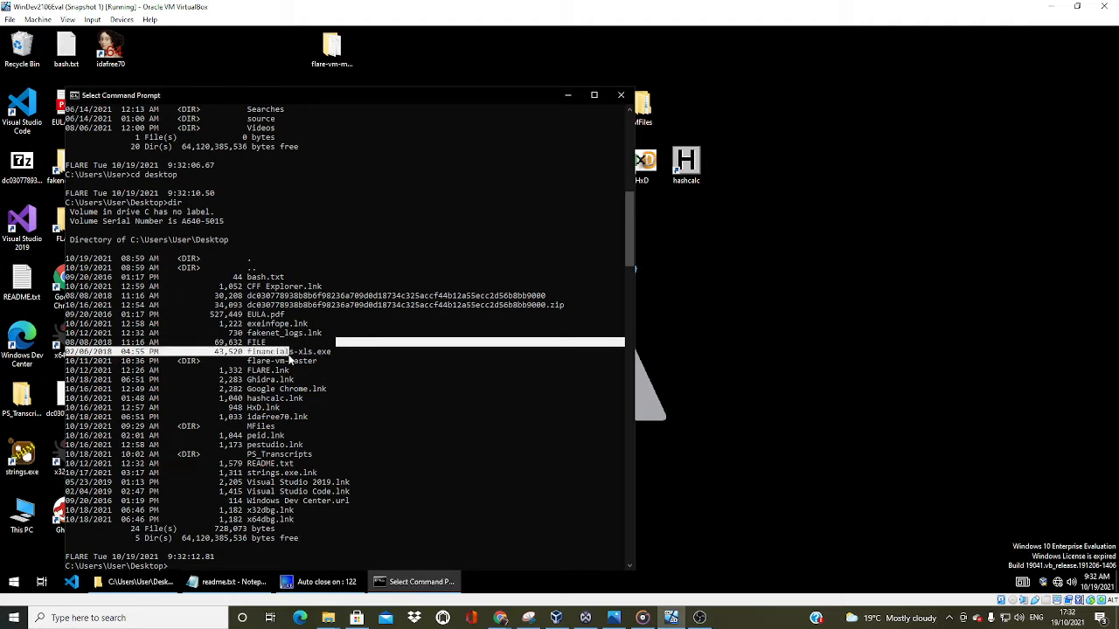
pyautogui.click(236, 564)
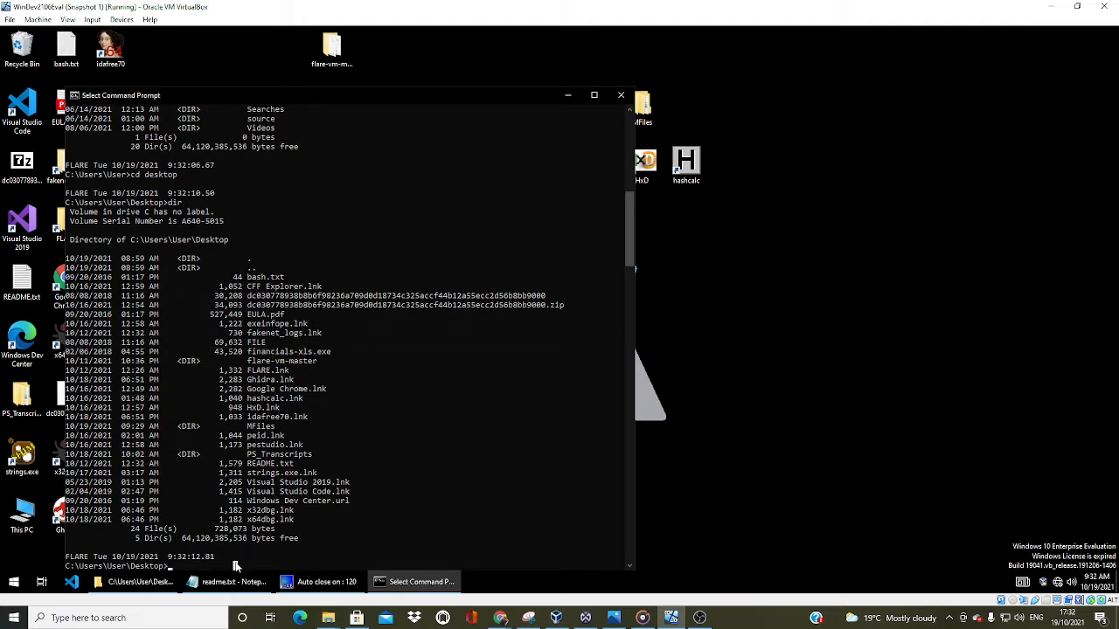
pyautogui.write('upx')
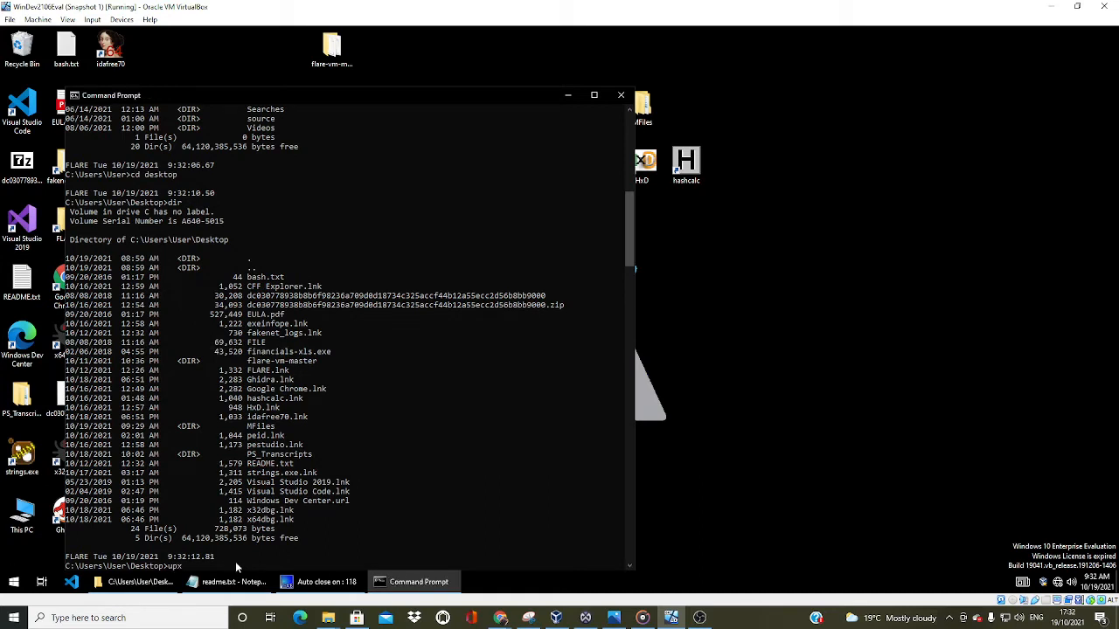
pyautogui.write(' -d -oMFile fin')
pyautogui.press('Tab')
pyautogui.press('Return')
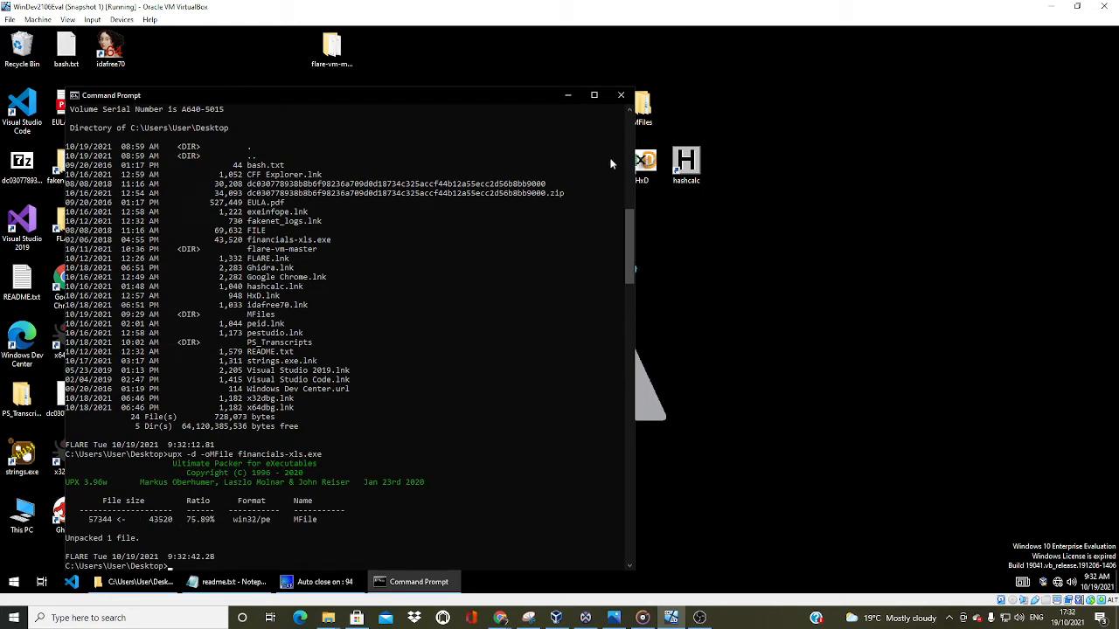
# Place MFile below financials-xls.exe on the desktop and load it into Exeinfo PE, with its window beside the financials-xls.exe one
pyautogui.click(569, 98)
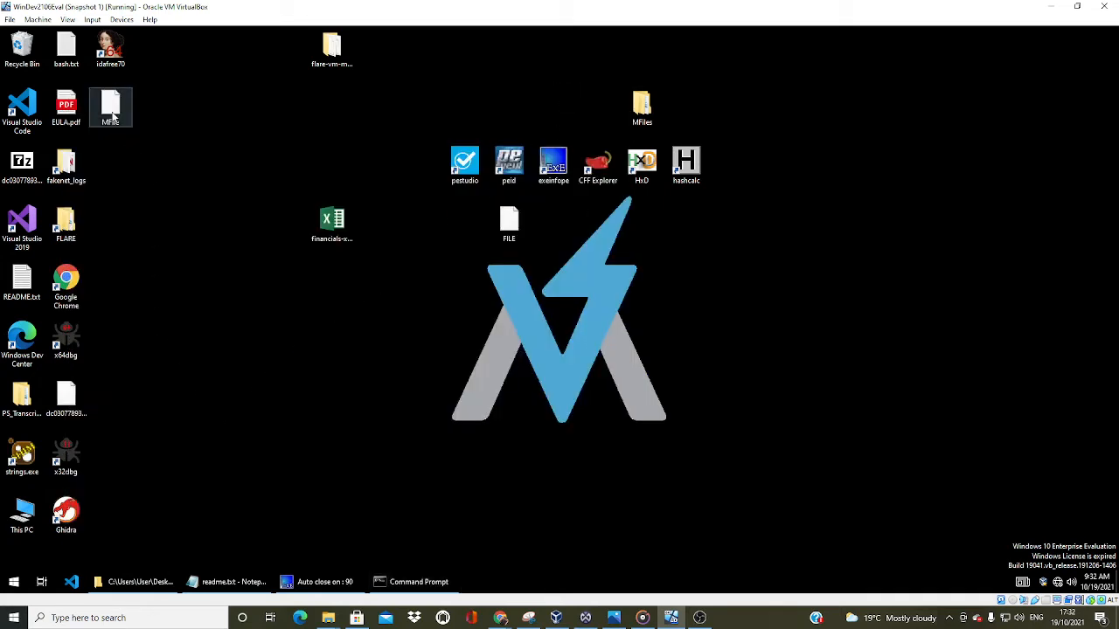
pyautogui.moveTo(112, 117); pyautogui.dragTo(333, 293)
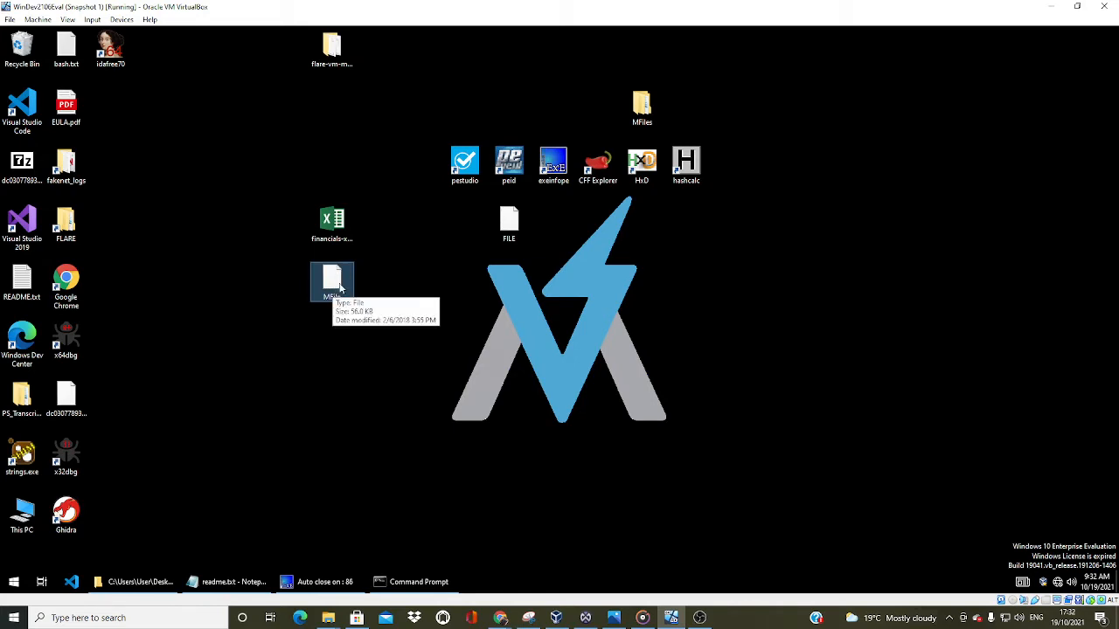
pyautogui.click(325, 583)
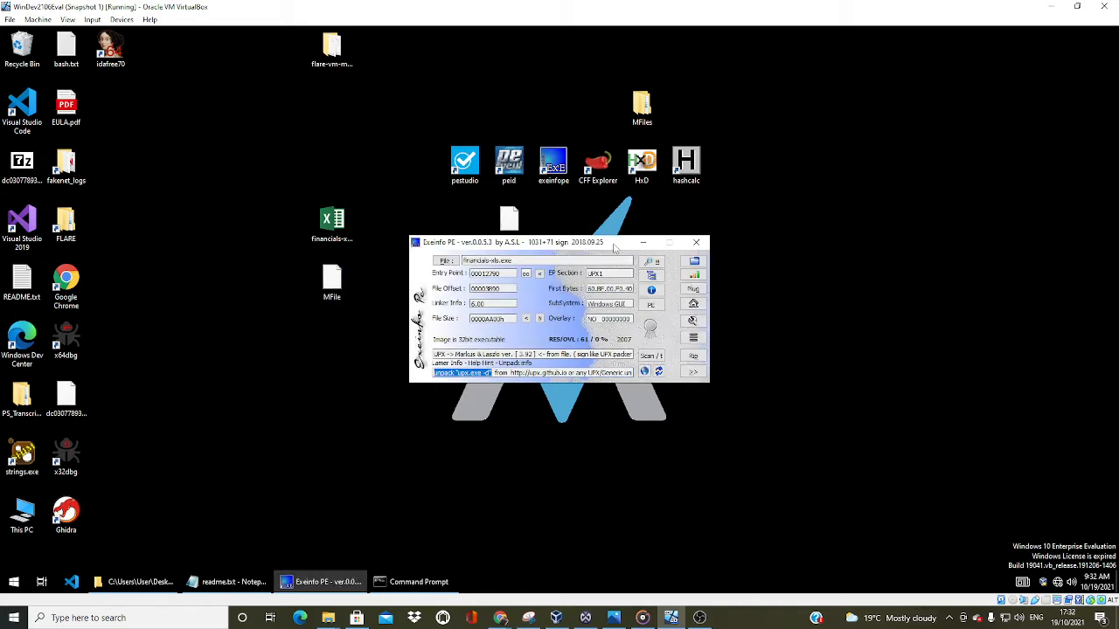
pyautogui.moveTo(616, 244); pyautogui.dragTo(925, 222)
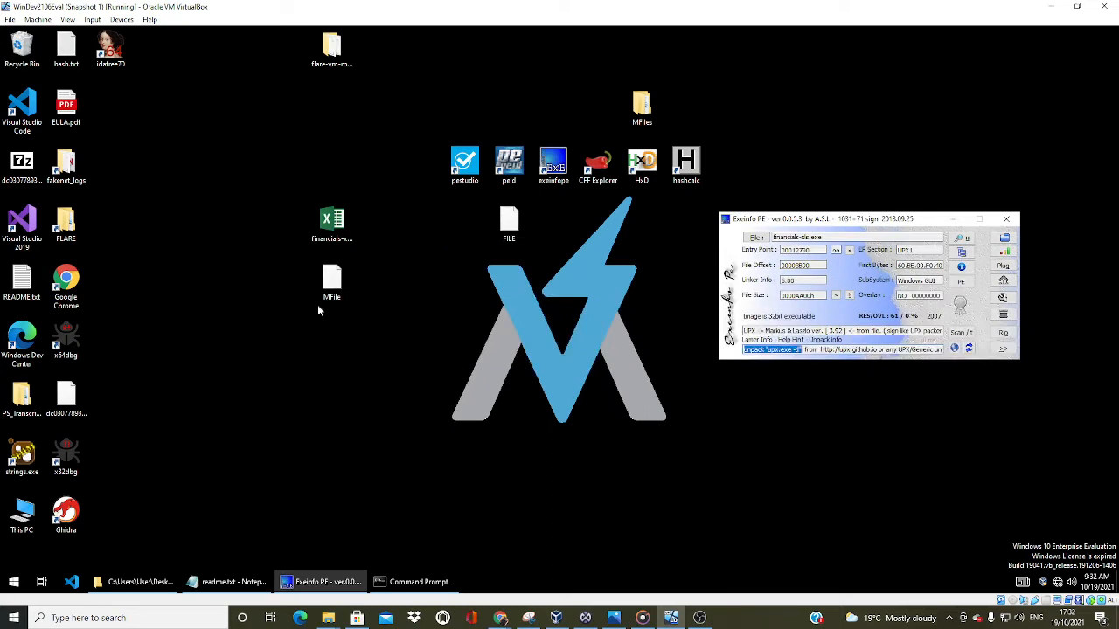
pyautogui.moveTo(332, 286); pyautogui.dragTo(550, 190)
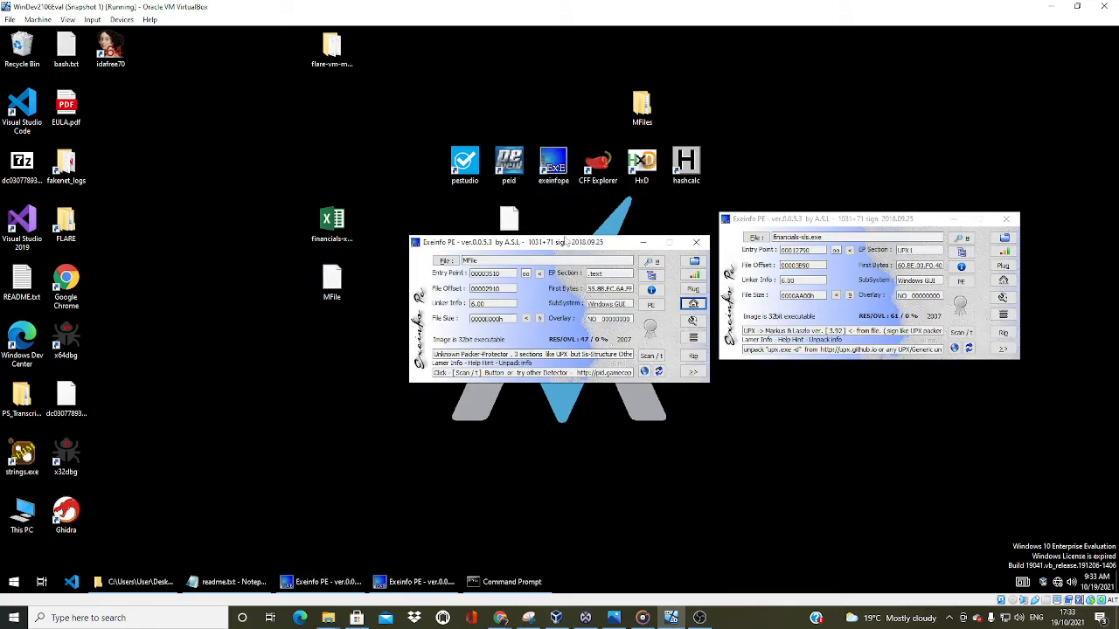
pyautogui.moveTo(573, 217); pyautogui.dragTo(574, 217)
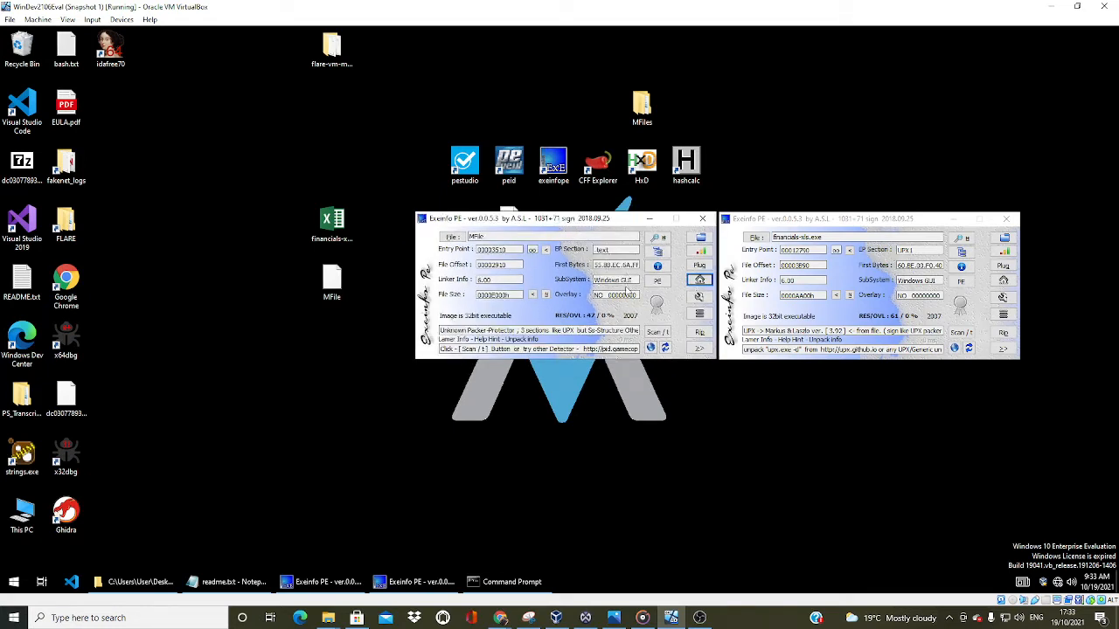
# Copy a Snipping Tool capture of both Exeinfo PE windows side by side, and close both Exeinfo PE windows
pyautogui.moveTo(401, 618)
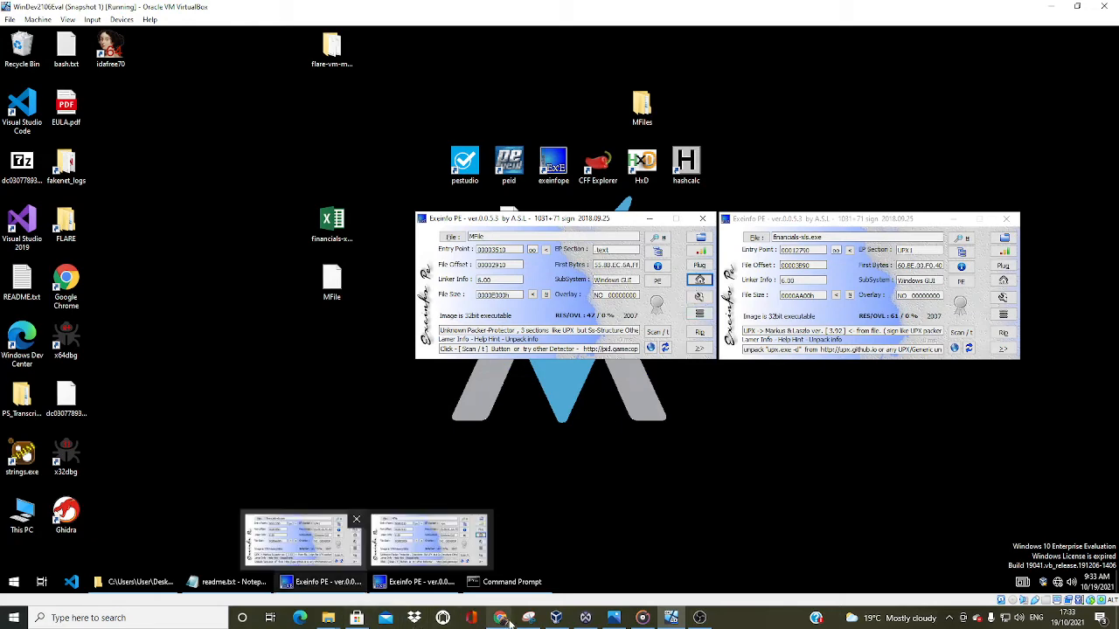
pyautogui.click(302, 537)
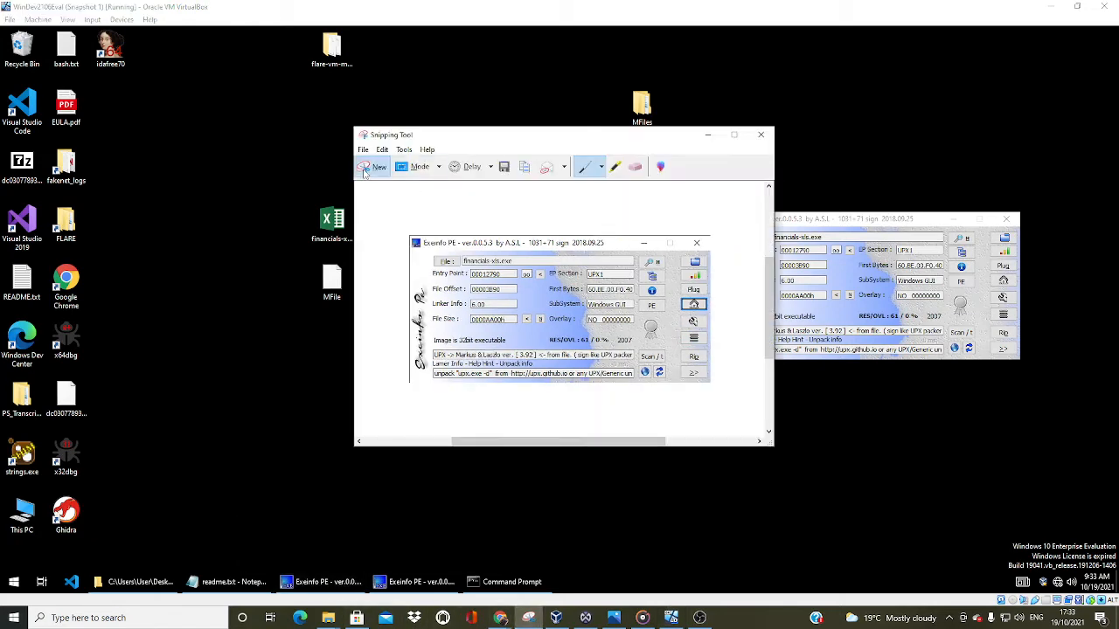
pyautogui.click(371, 168)
pyautogui.moveTo(413, 212); pyautogui.dragTo(1019, 358)
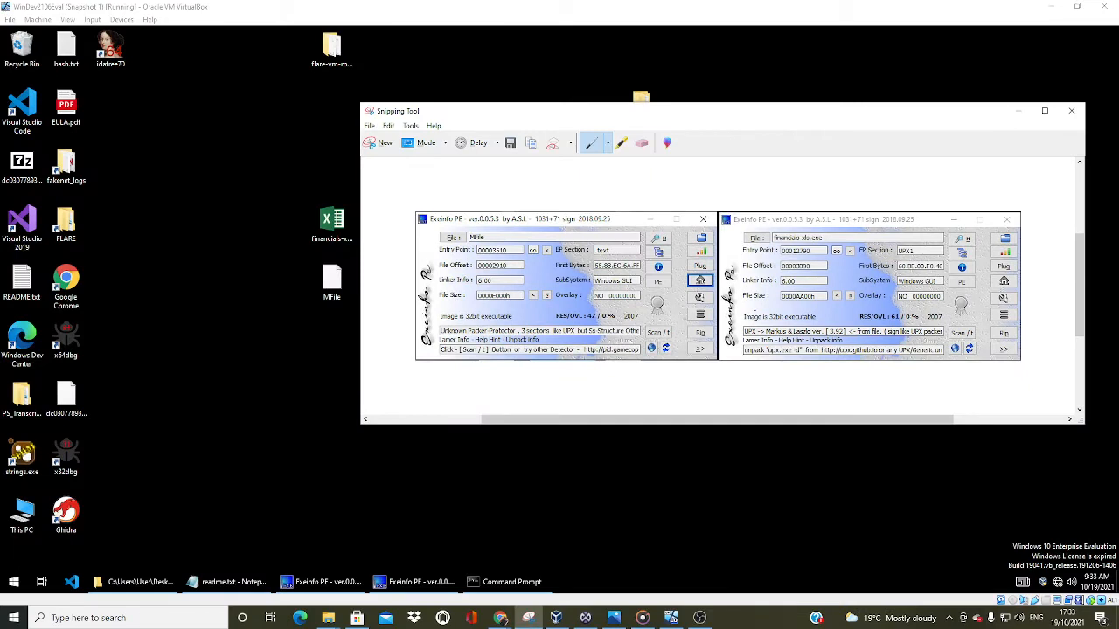
pyautogui.rightClick(755, 310)
pyautogui.click(763, 333)
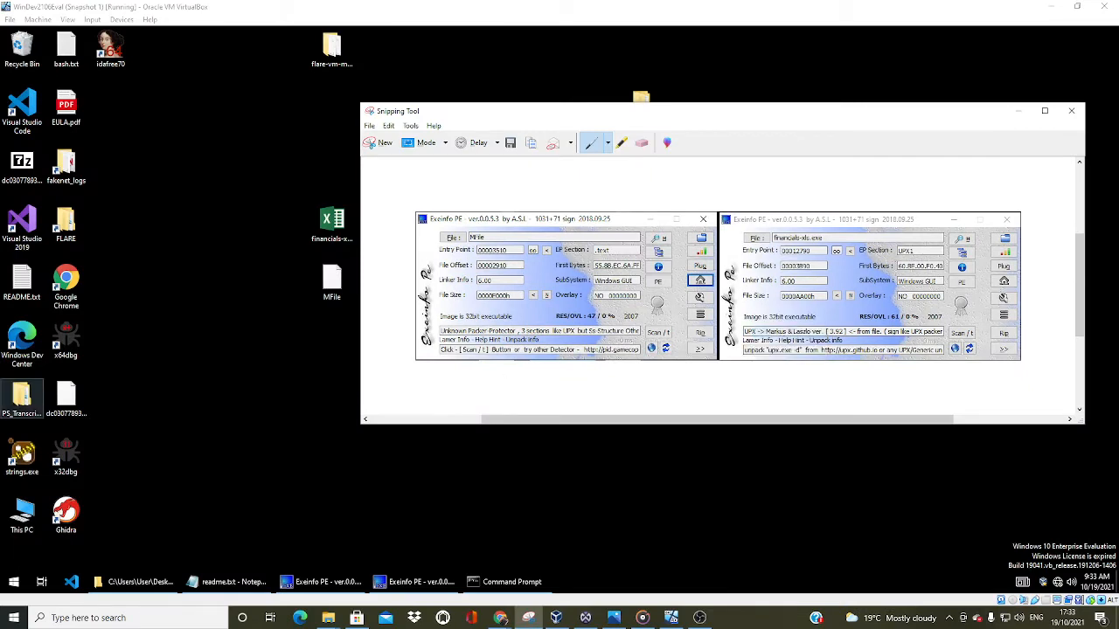
pyautogui.click(502, 619)
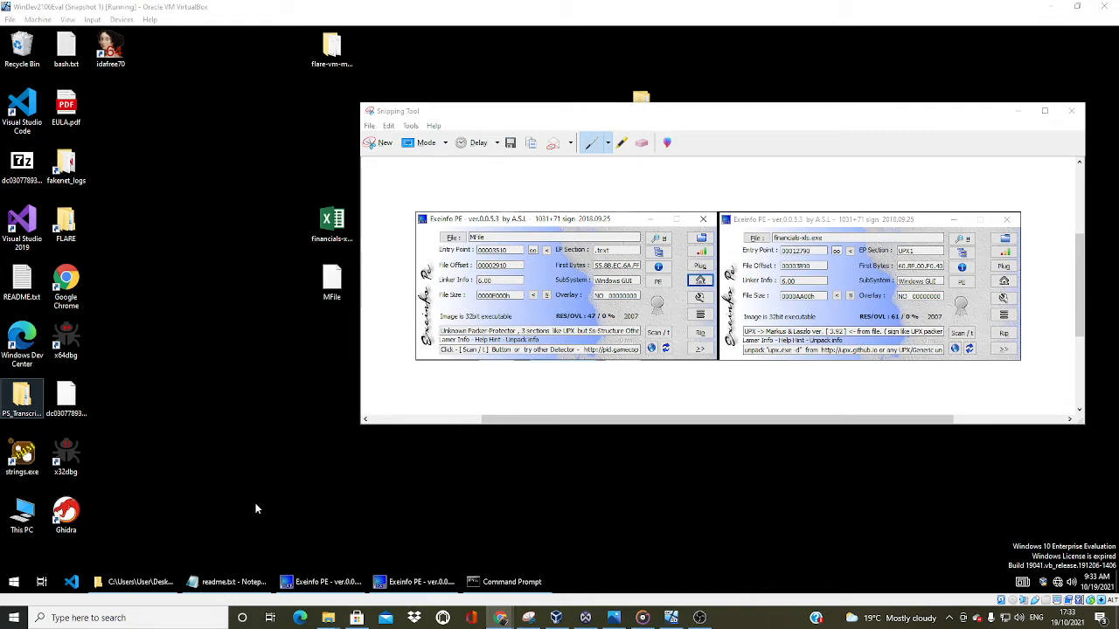
pyautogui.click(444, 492)
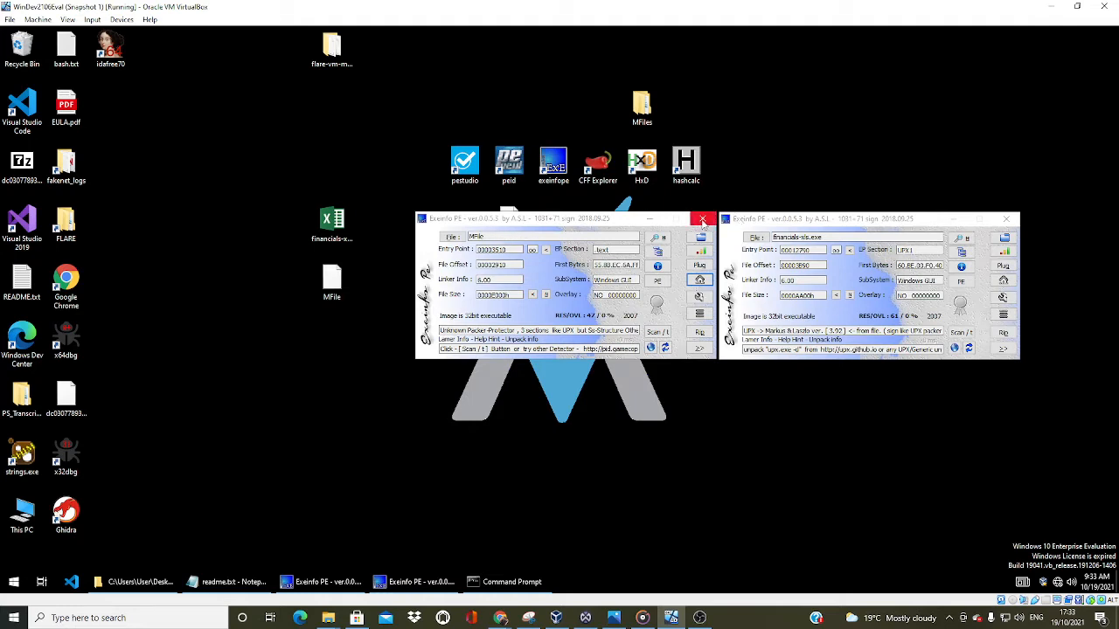
pyautogui.click(703, 220)
pyautogui.click(1006, 219)
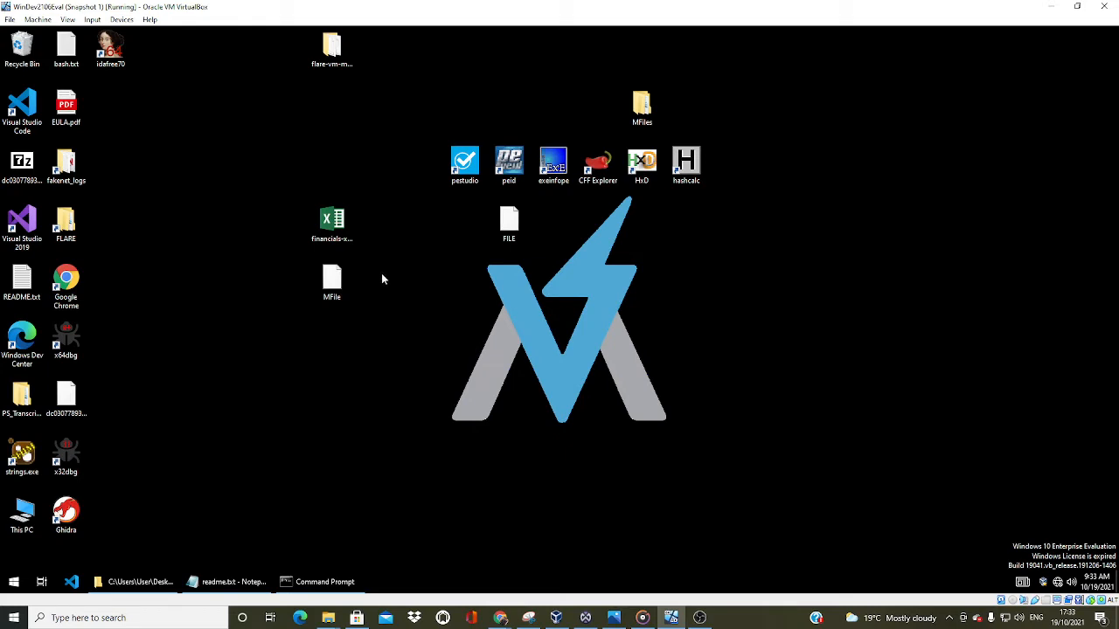
# Open MFile and financials-xls.exe in separate CFF Explorer windows and arrange them side by side
pyautogui.moveTo(330, 291); pyautogui.dragTo(598, 179)
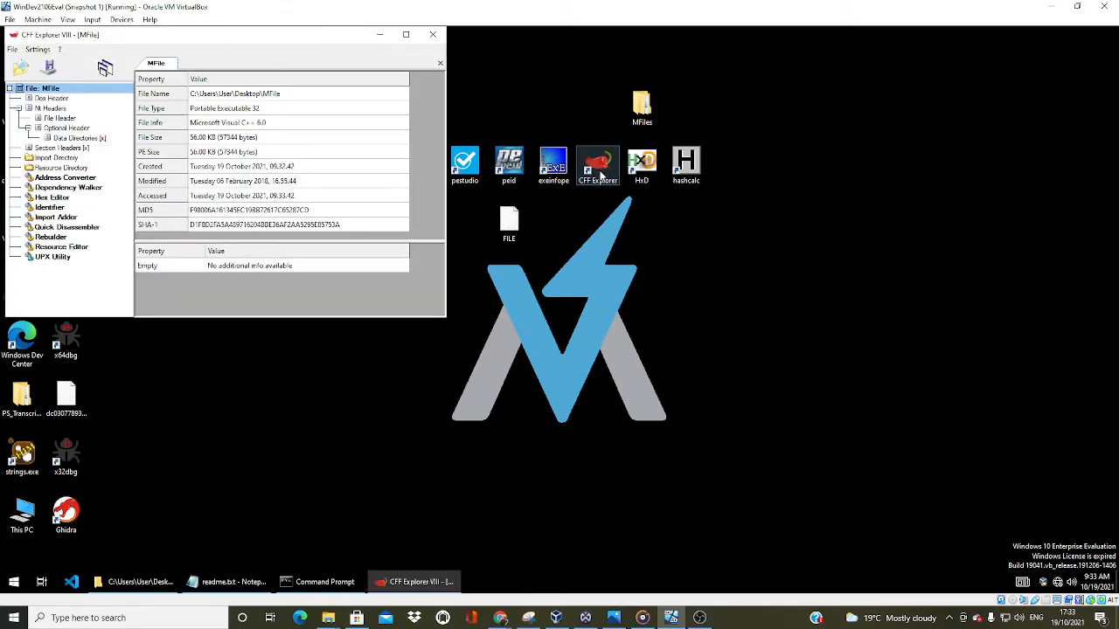
pyautogui.moveTo(220, 37); pyautogui.dragTo(878, 107)
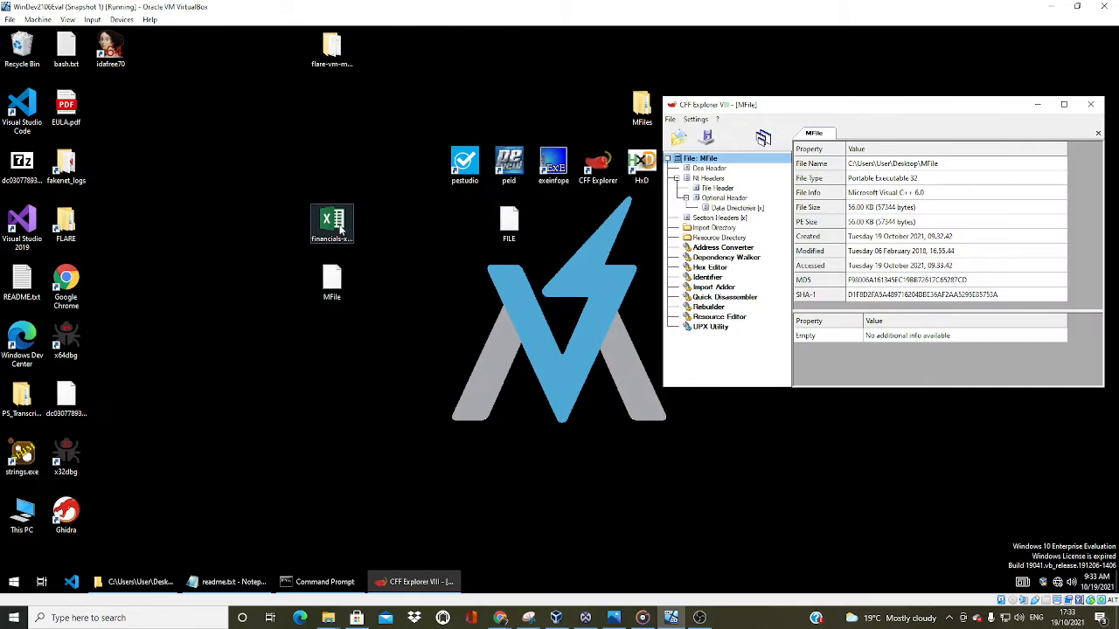
pyautogui.moveTo(339, 229); pyautogui.dragTo(598, 175)
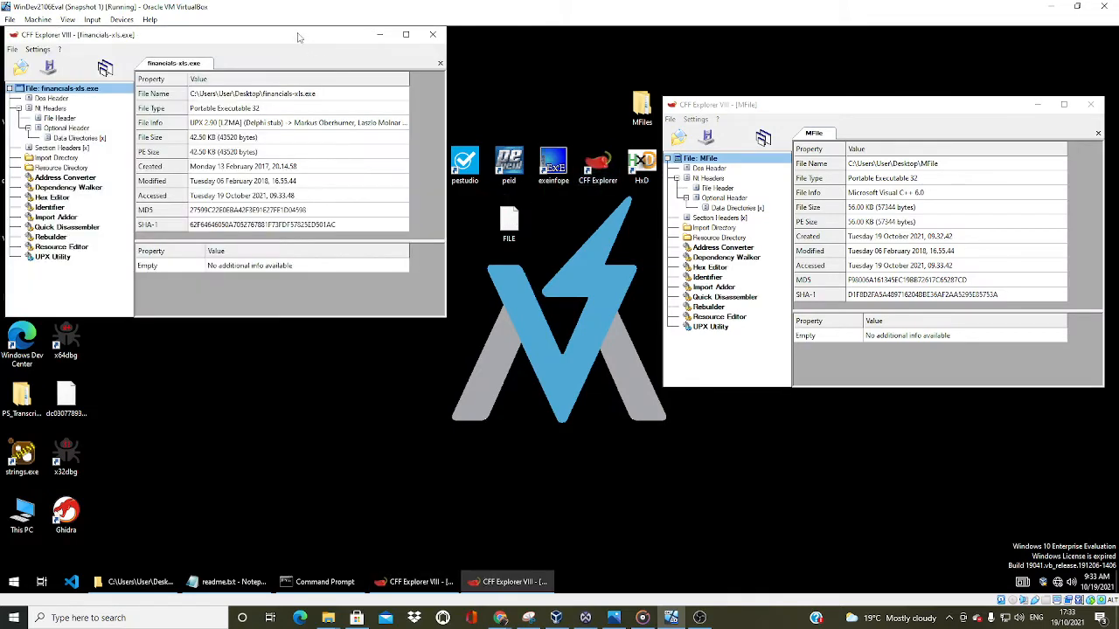
pyautogui.moveTo(297, 38); pyautogui.dragTo(479, 103)
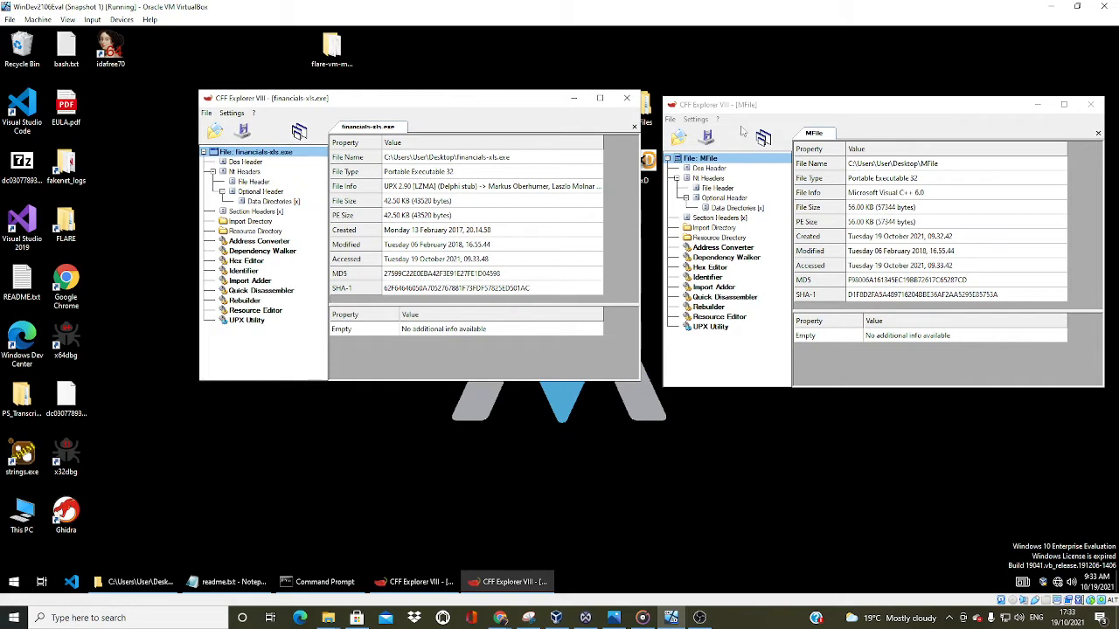
# Compare the Section Headers of MFile and financials-xls.exe in CFF Explorer, and close both windows
pyautogui.click(717, 189)
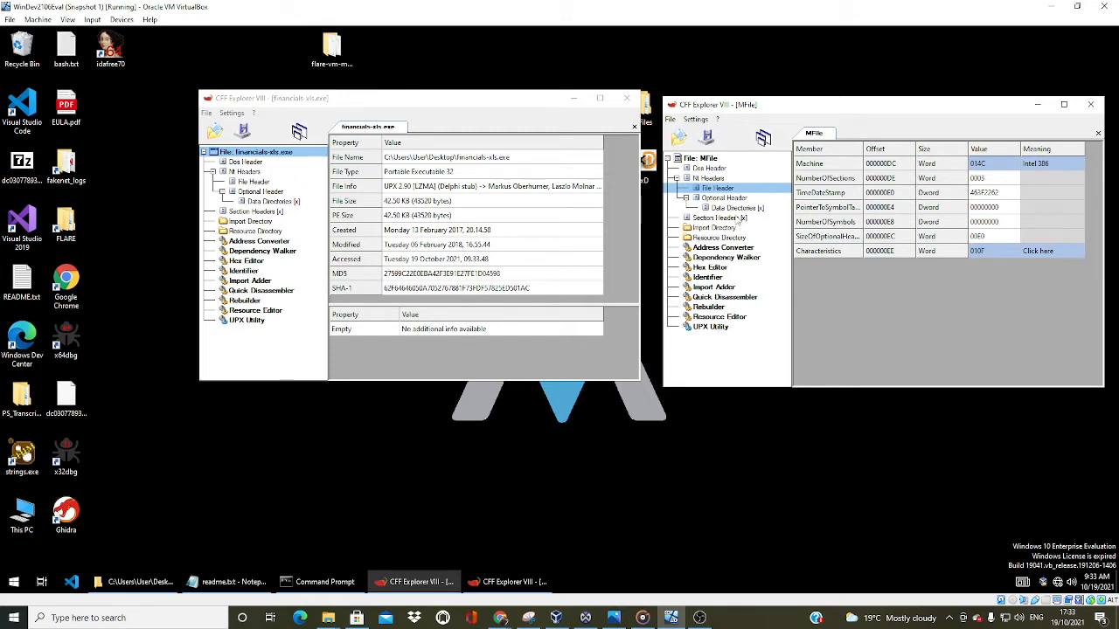
pyautogui.click(730, 218)
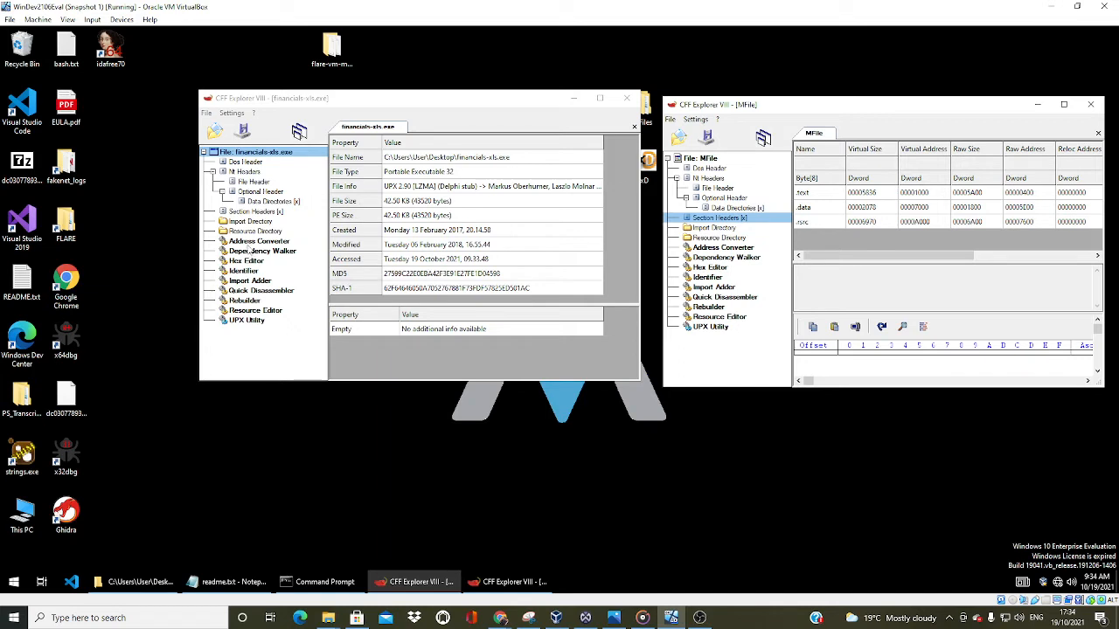
pyautogui.click(257, 213)
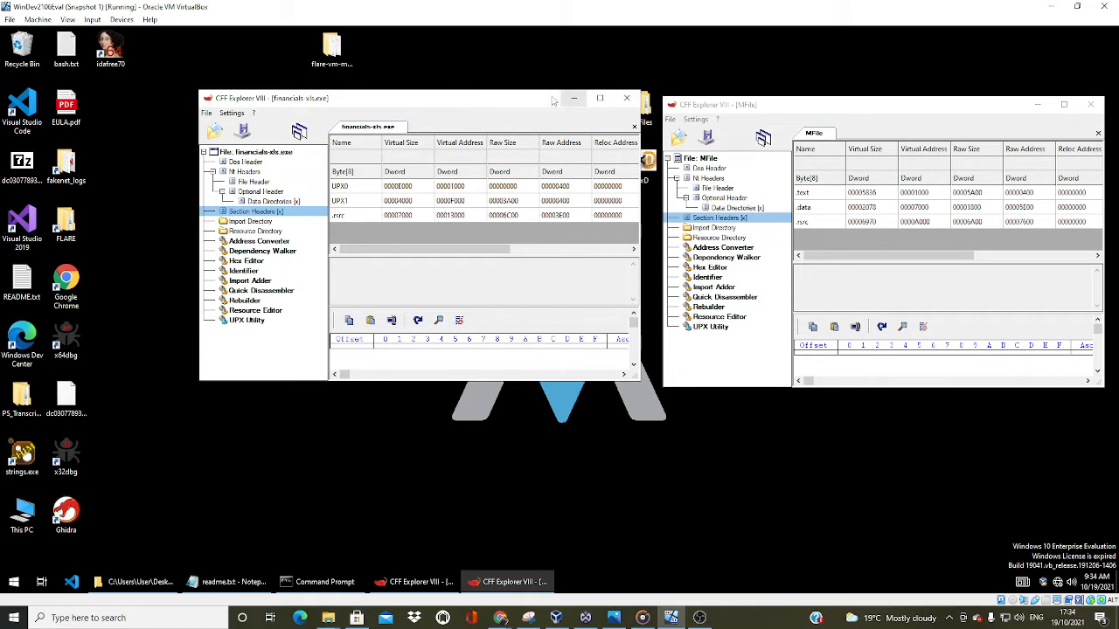
pyautogui.moveTo(552, 102); pyautogui.dragTo(559, 107)
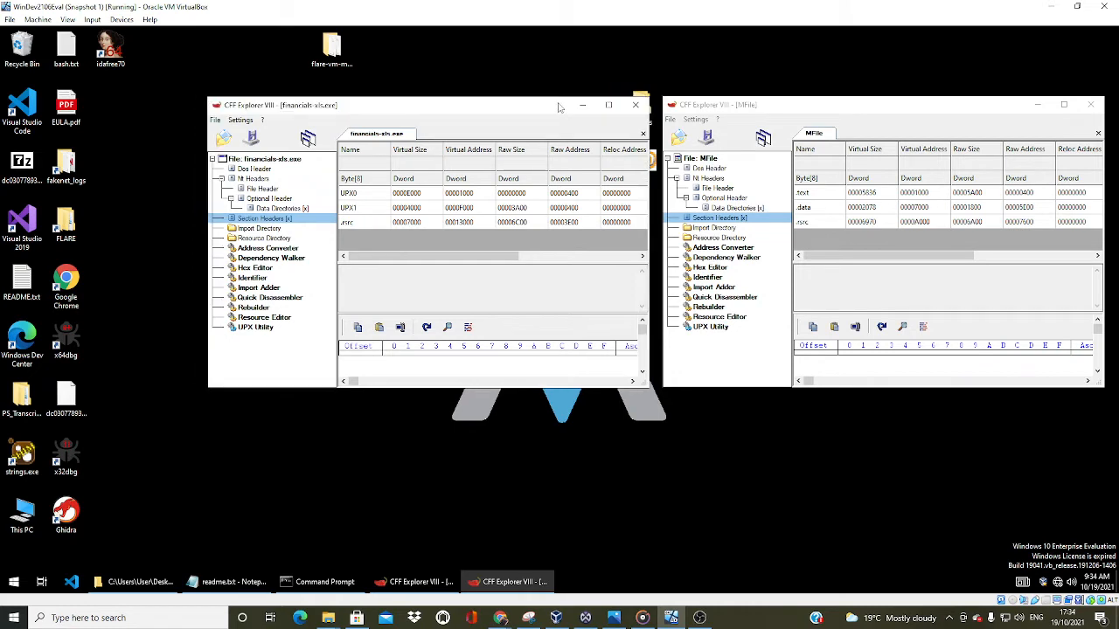
pyautogui.click(635, 105)
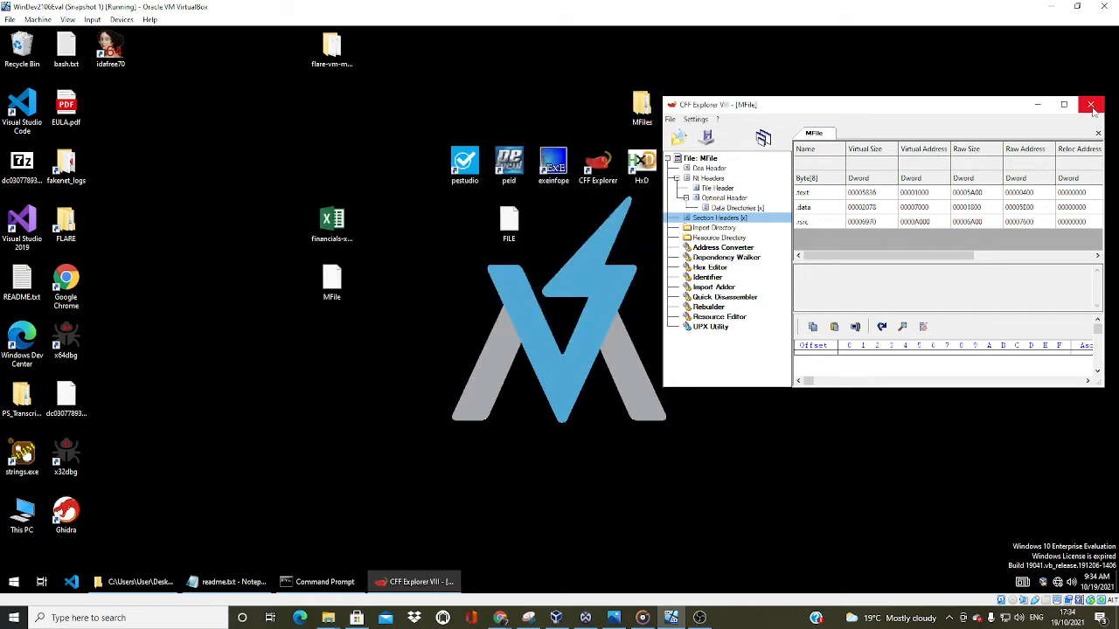
pyautogui.click(1093, 106)
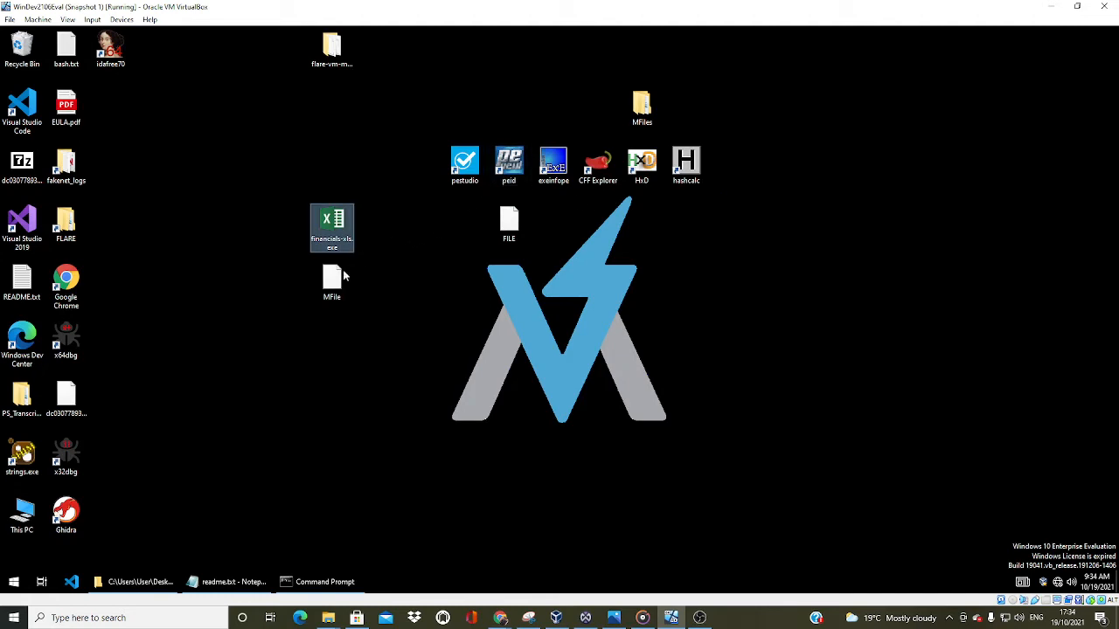
# Load MFile into pestudio and examine its file header, optional header, sections, and resources
pyautogui.moveTo(335, 285); pyautogui.dragTo(466, 175)
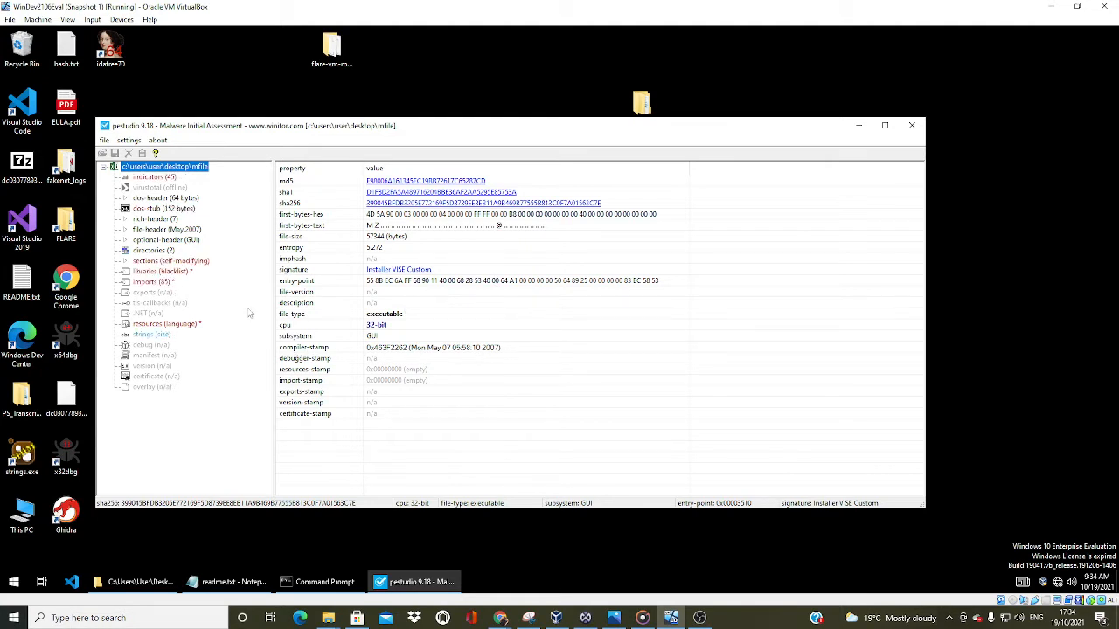
pyautogui.click(147, 229)
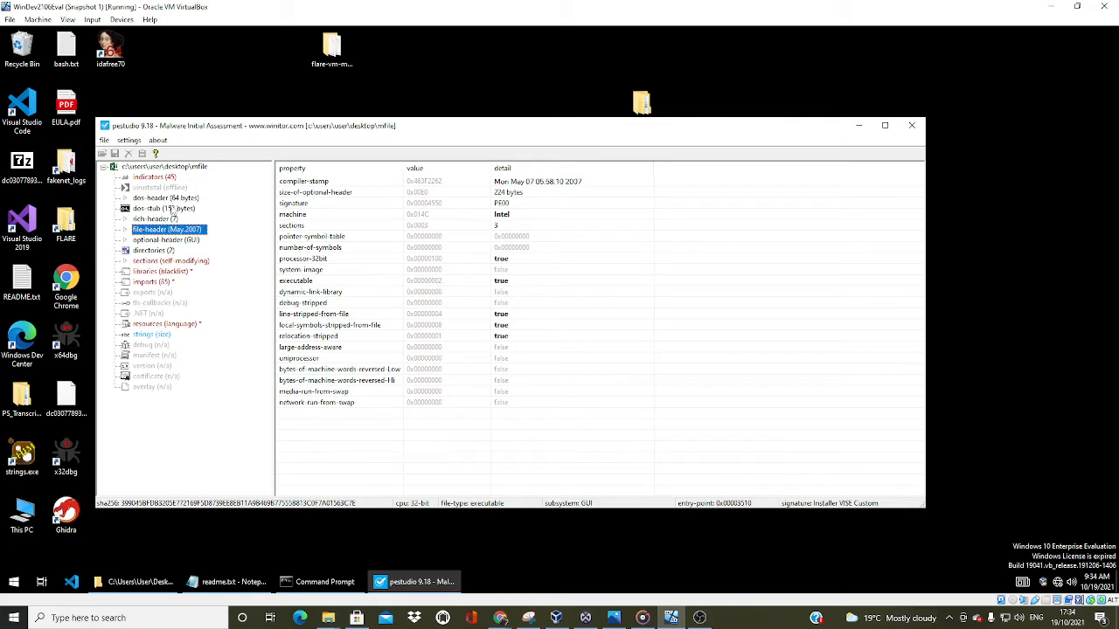
pyautogui.click(156, 241)
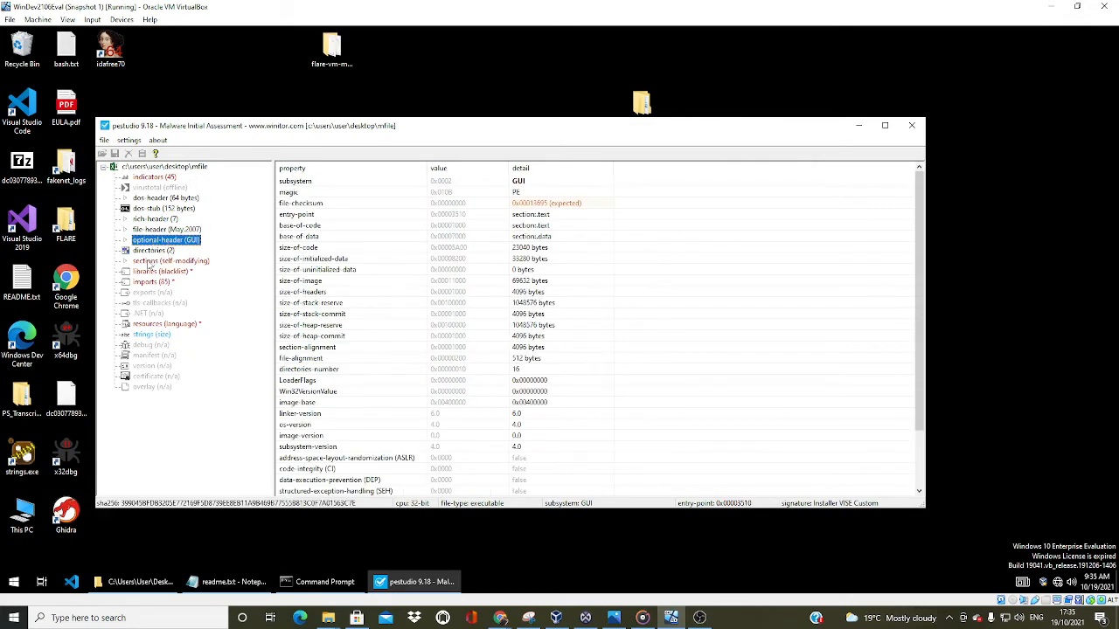
pyautogui.click(156, 261)
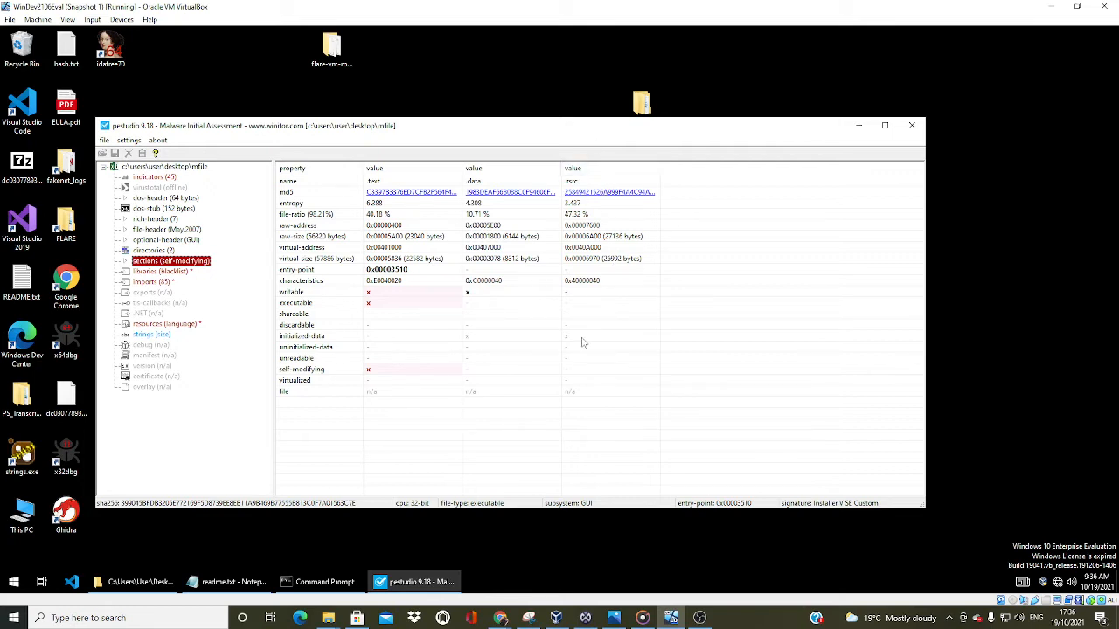
pyautogui.click(162, 325)
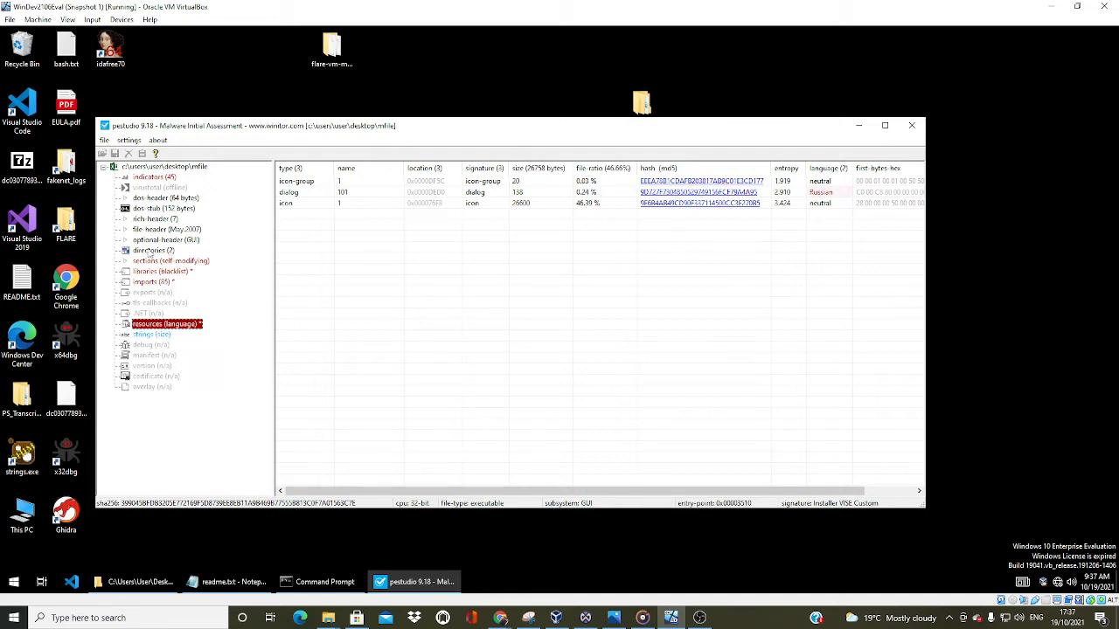
# Examine MFile's directories and imported libraries, sorting the libraries by blacklist so flagged ones come first
pyautogui.click(161, 253)
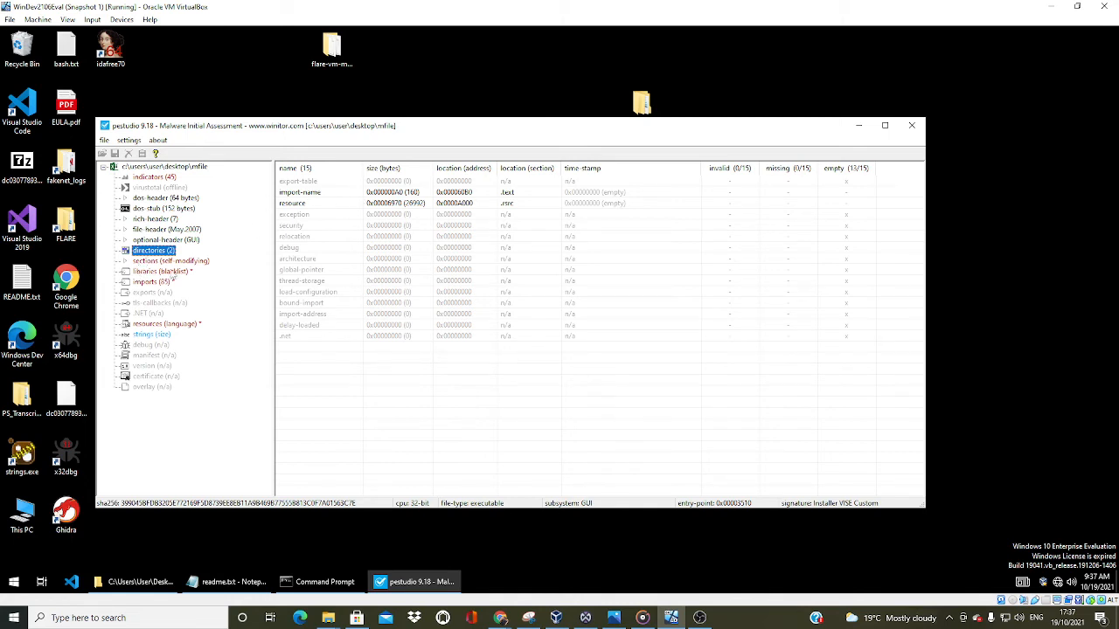
pyautogui.click(163, 272)
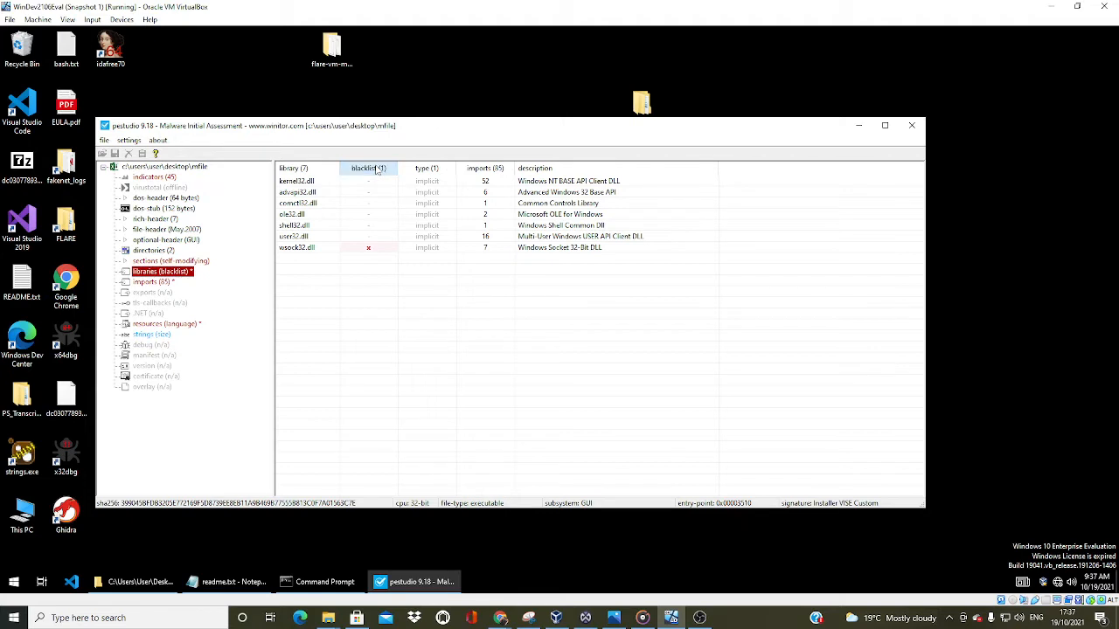
pyautogui.click(368, 171)
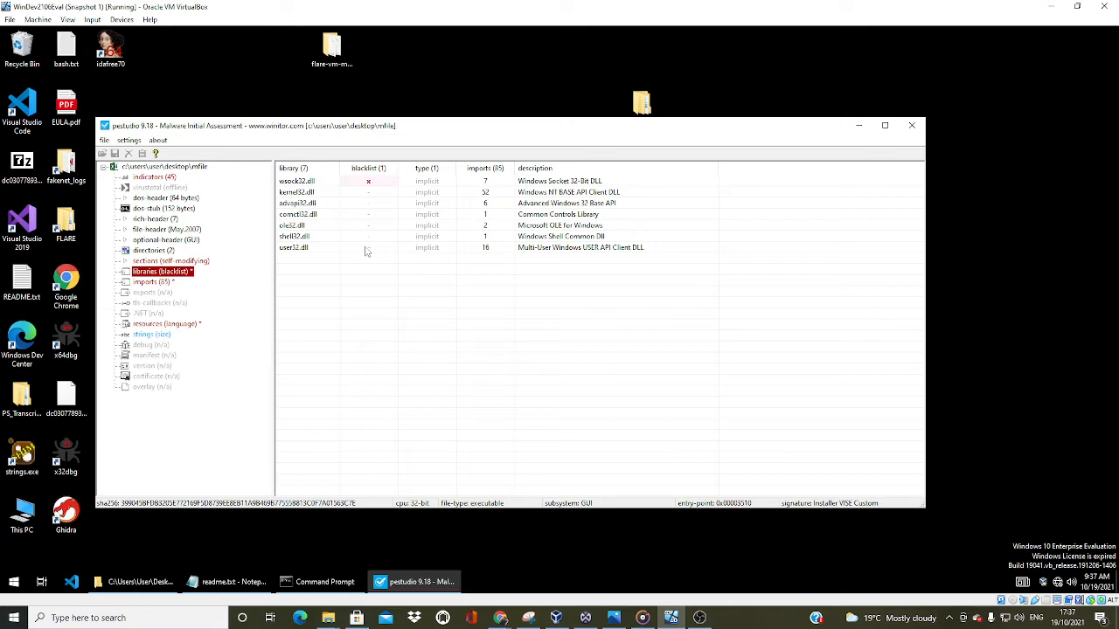
# Switch to the Incognito Chrome window and open the Microsoft Docs search page
pyautogui.moveTo(500, 617)
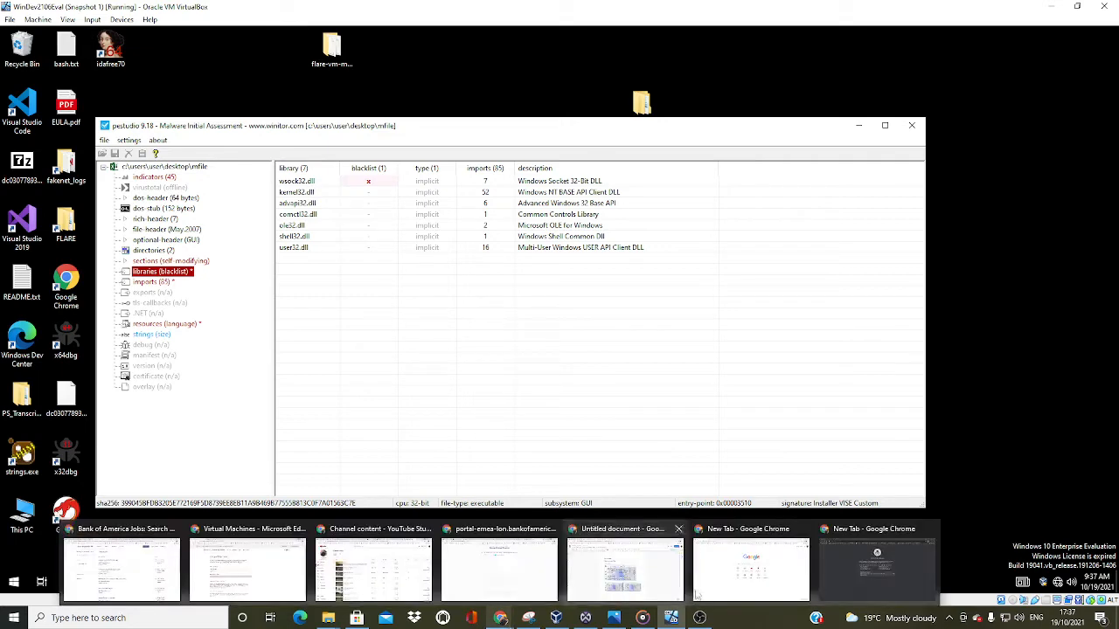
pyautogui.click(877, 564)
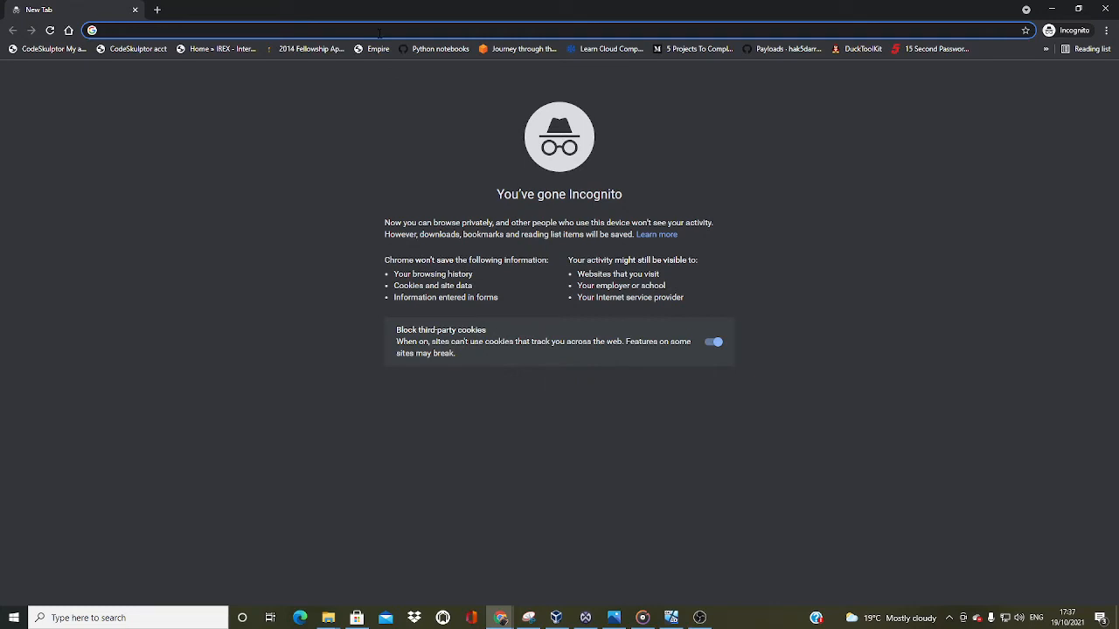
pyautogui.write('m')
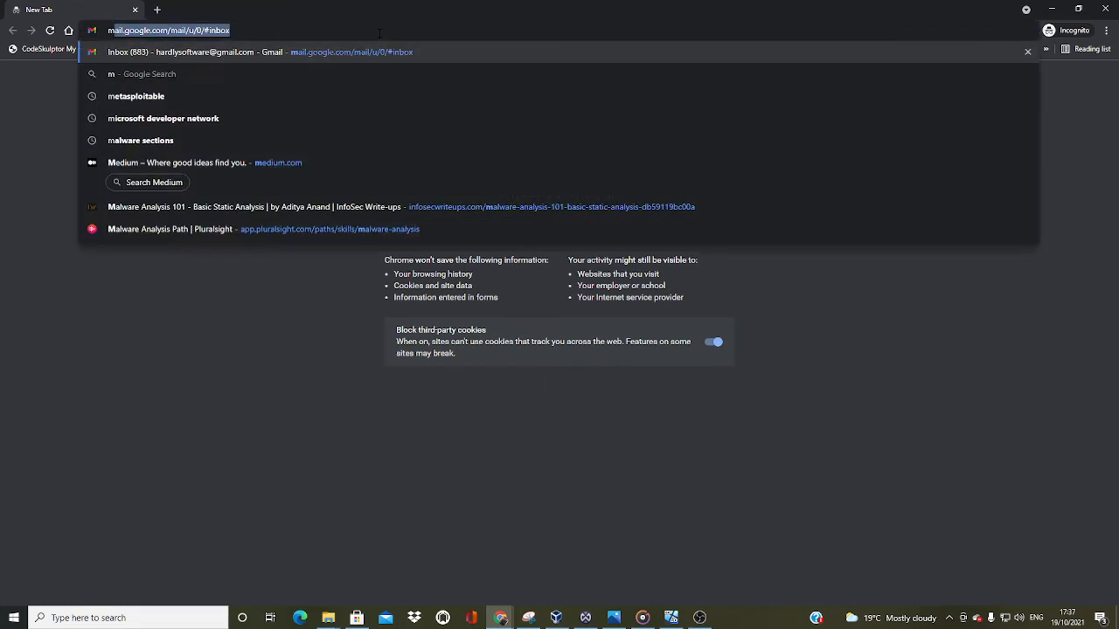
pyautogui.write('s')
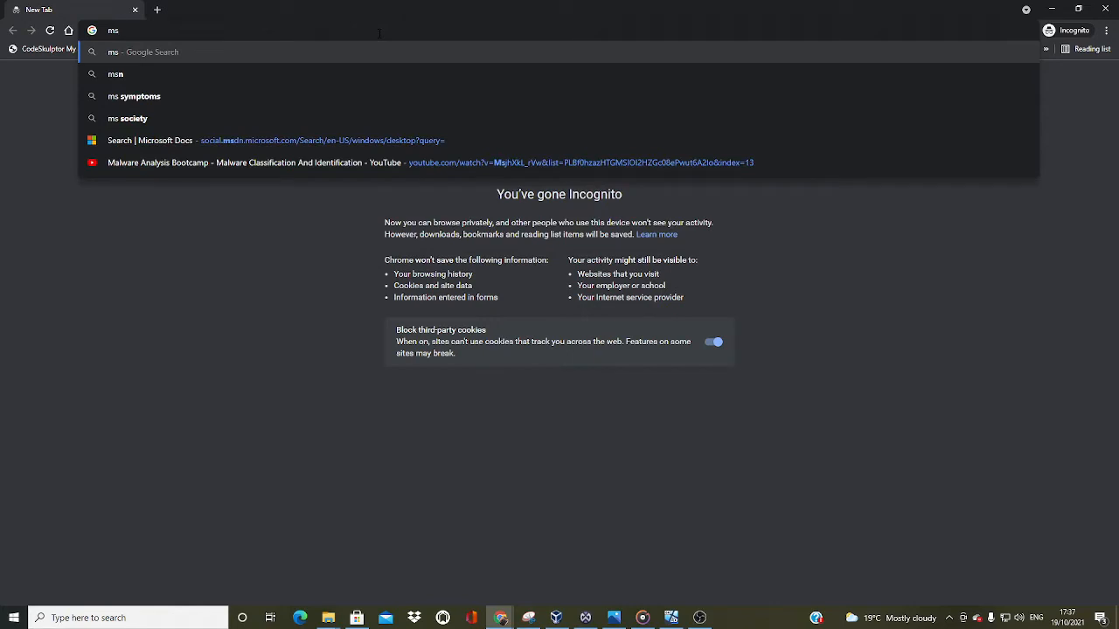
pyautogui.click(399, 141)
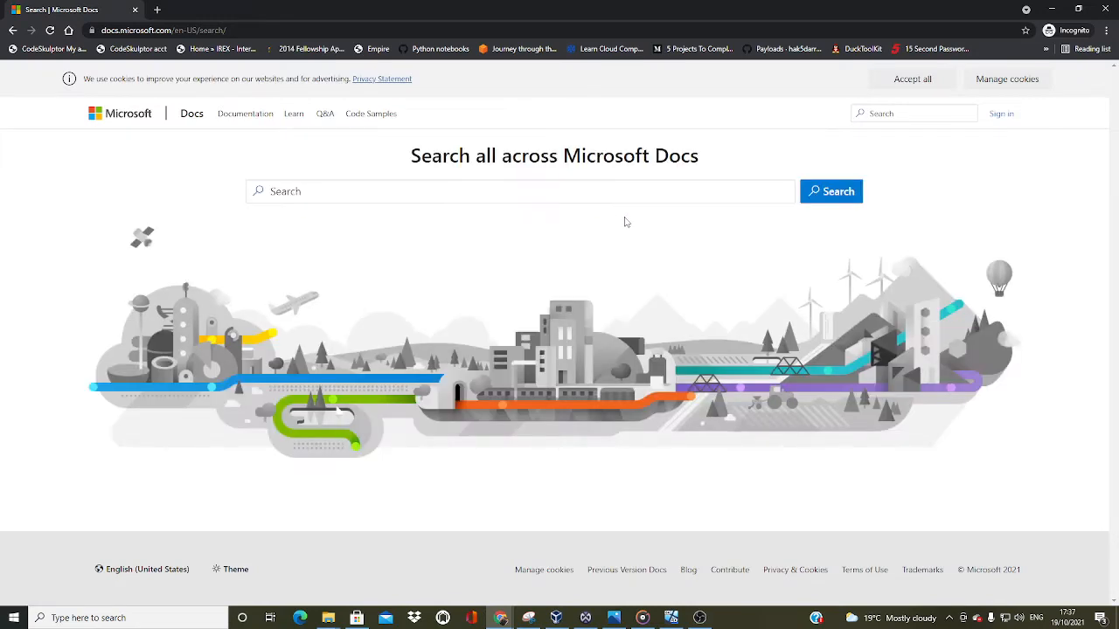
# Search Microsoft Docs for kernel32.dll and look through the results
pyautogui.click(548, 188)
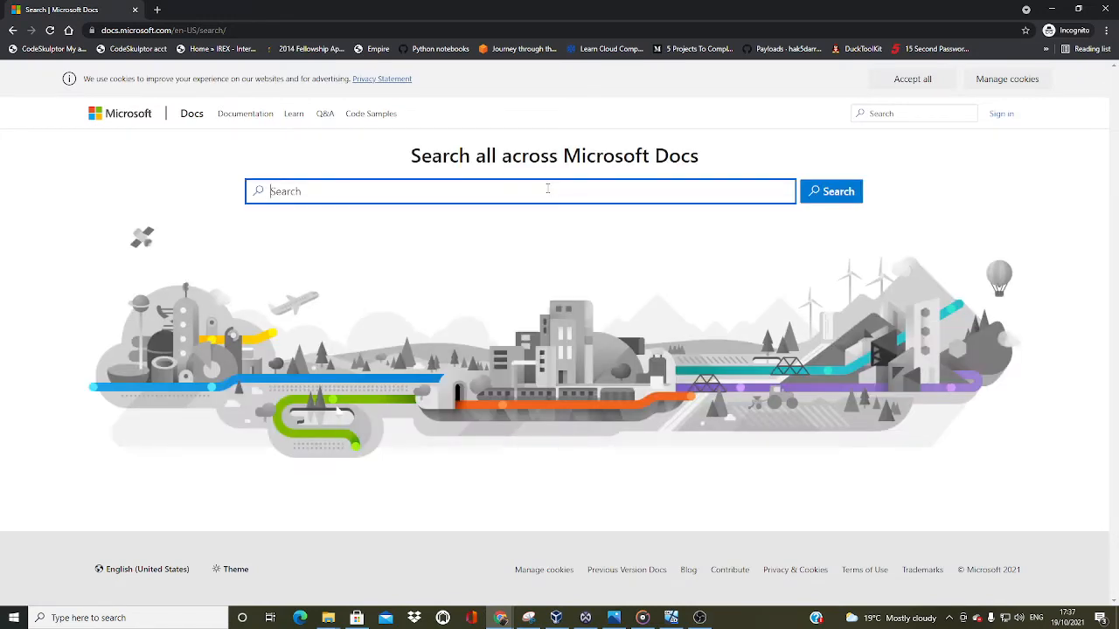
pyautogui.write('kernel')
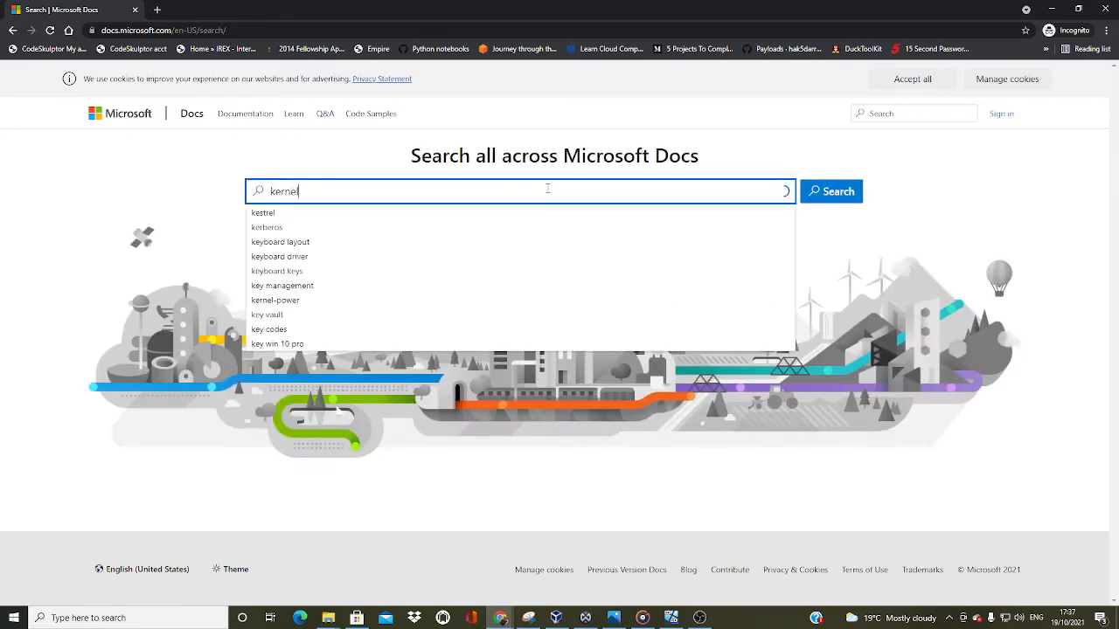
pyautogui.write('32.dll')
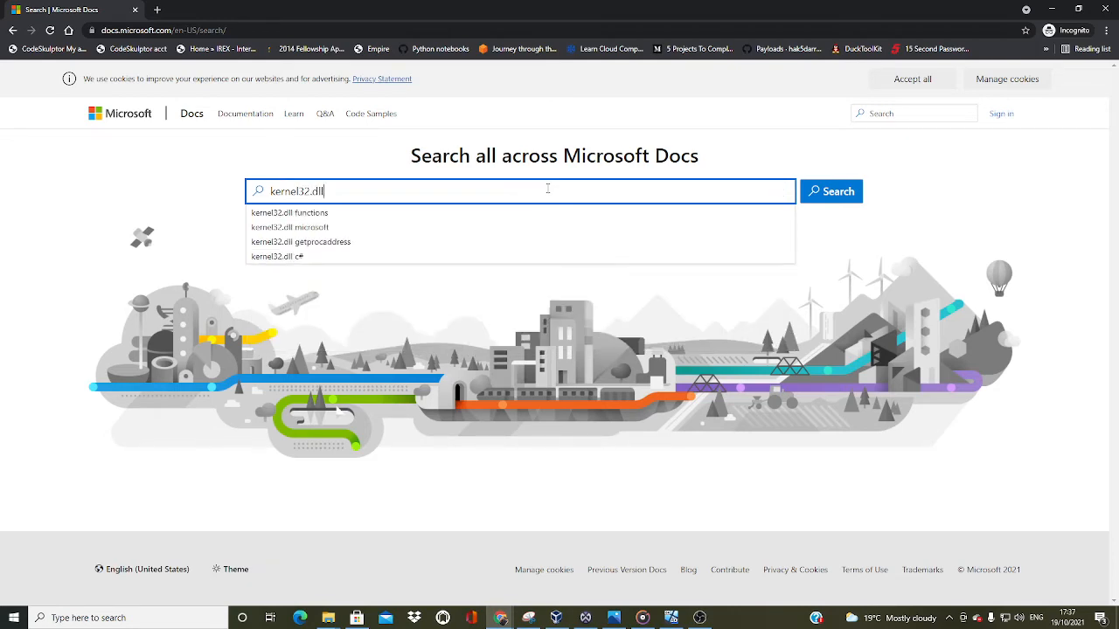
pyautogui.press('Return')
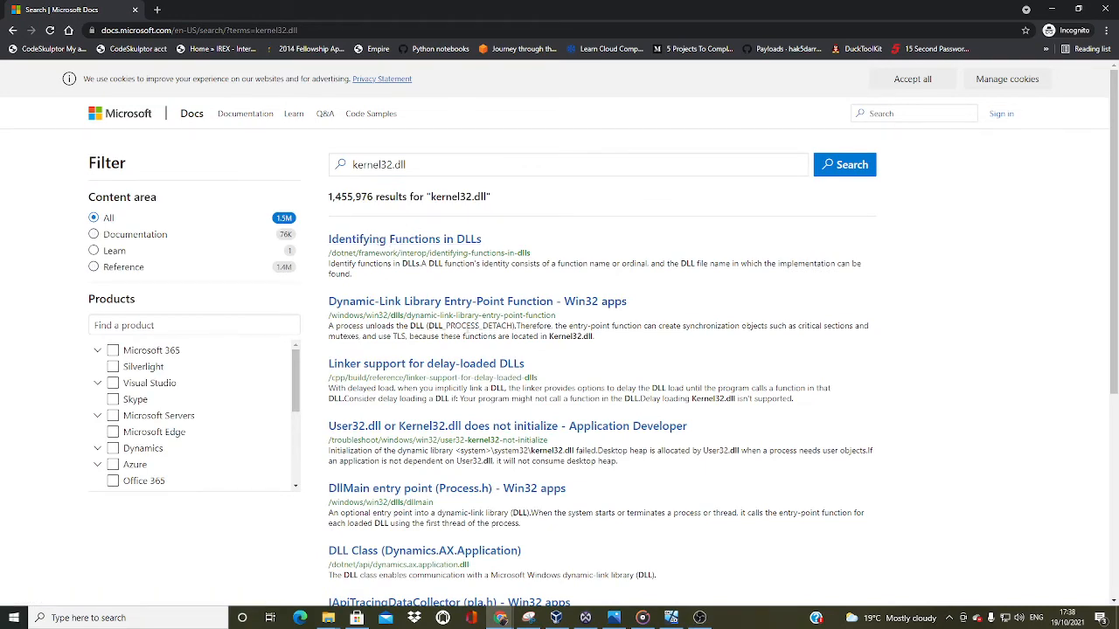
pyautogui.scroll(-4, 380, 295)
pyautogui.scroll(4, 379, 295)
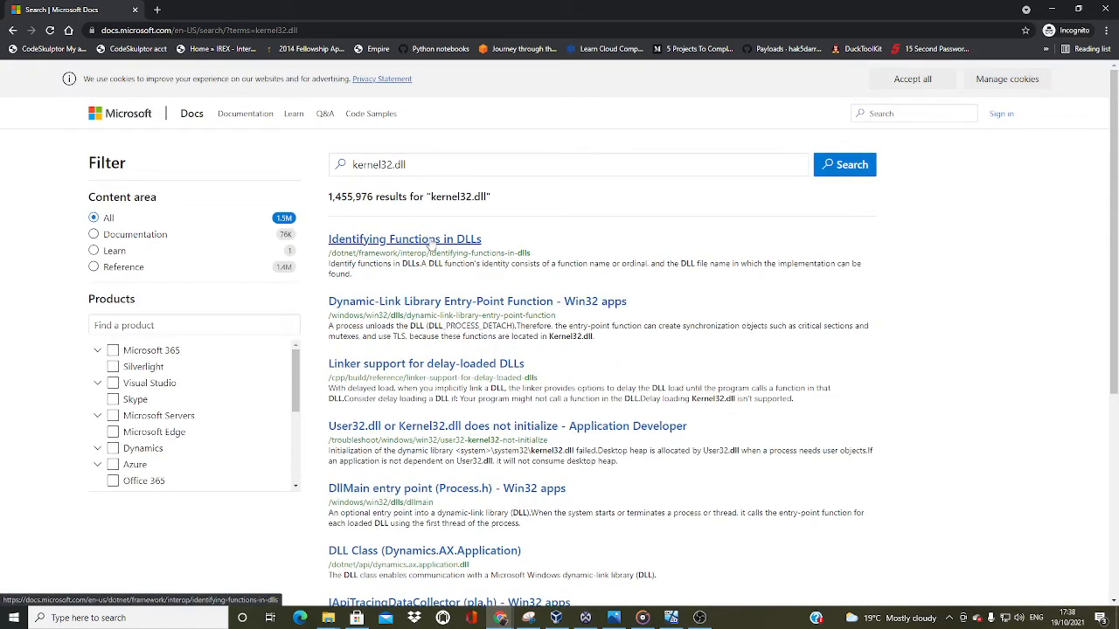
# Open the "Identifying Functions in DLLs" article and read through its descriptions of common Windows API DLLs
pyautogui.click(430, 240)
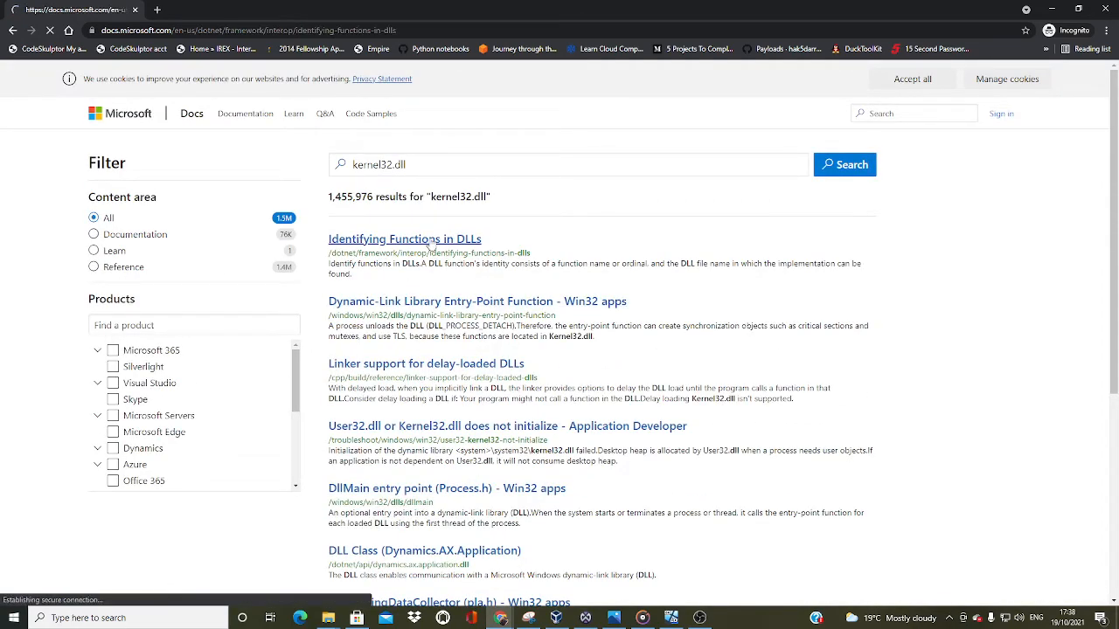
pyautogui.scroll(-6, 392, 337)
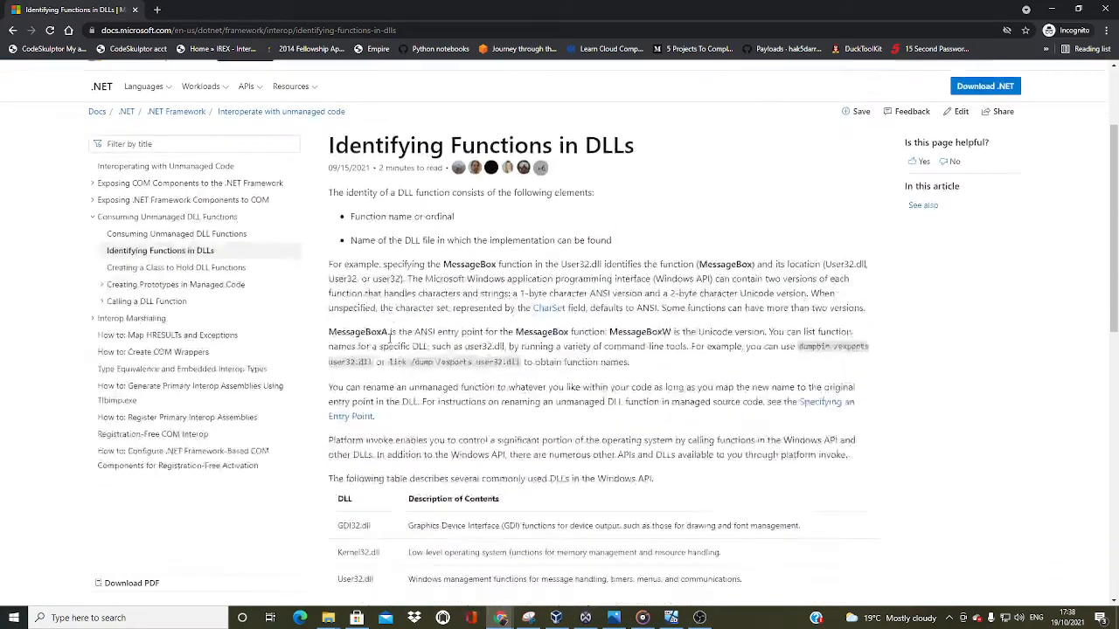
pyautogui.scroll(-2, 411, 418)
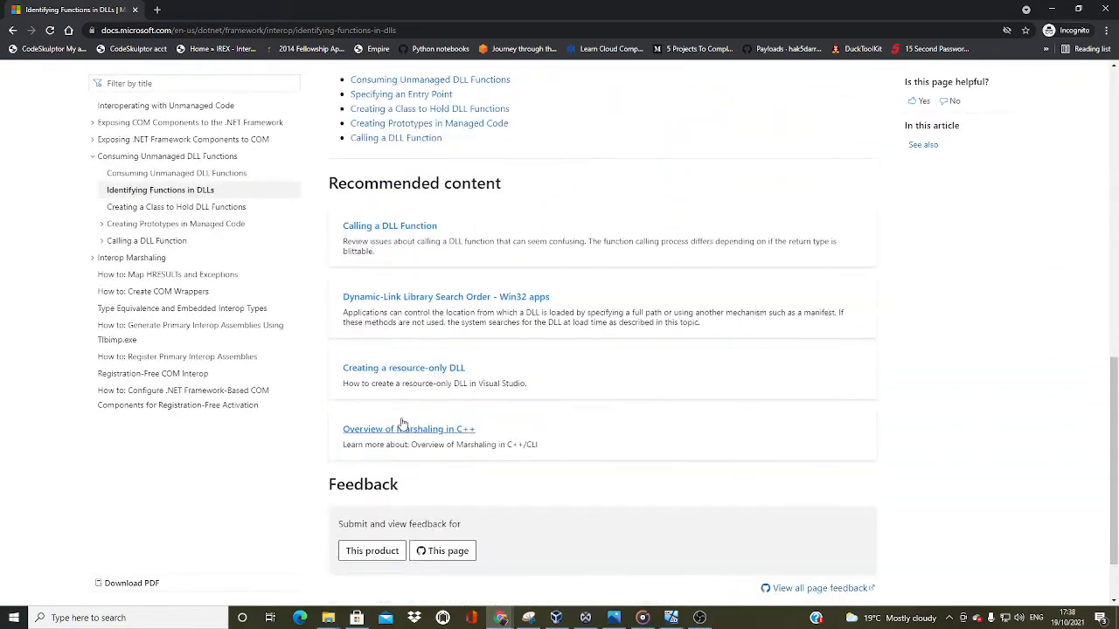
pyautogui.scroll(4, 574, 429)
pyautogui.scroll(5, 576, 429)
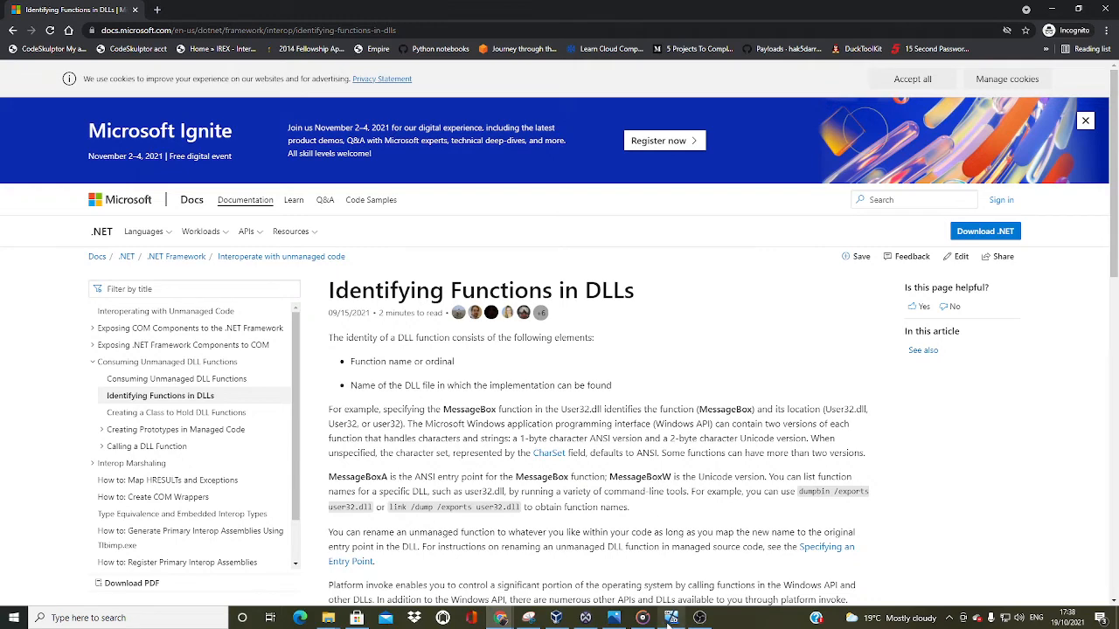
# Switch back to pestudio in the virtual machine, list MFile's imports with blacklisted functions first, and widen the name column
pyautogui.moveTo(671, 618)
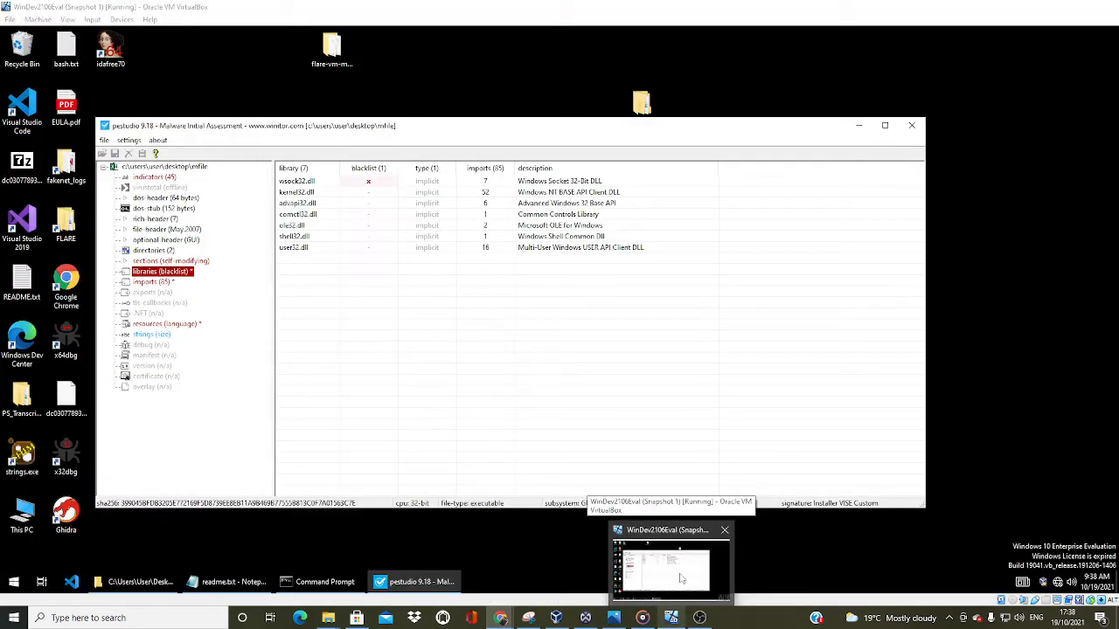
pyautogui.click(680, 575)
pyautogui.click(146, 283)
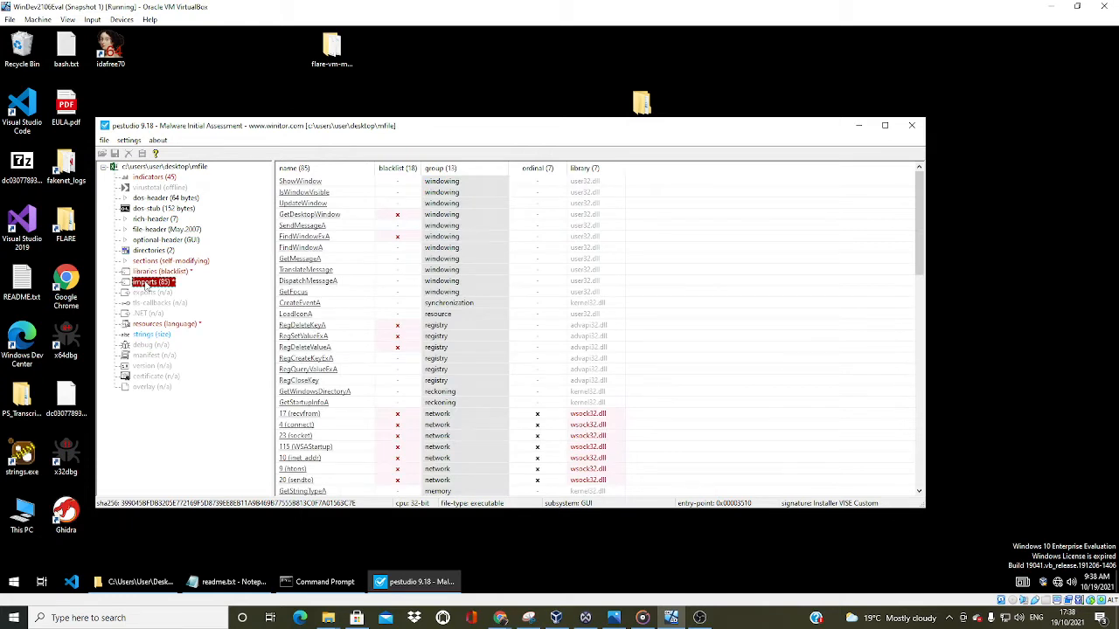
pyautogui.click(397, 169)
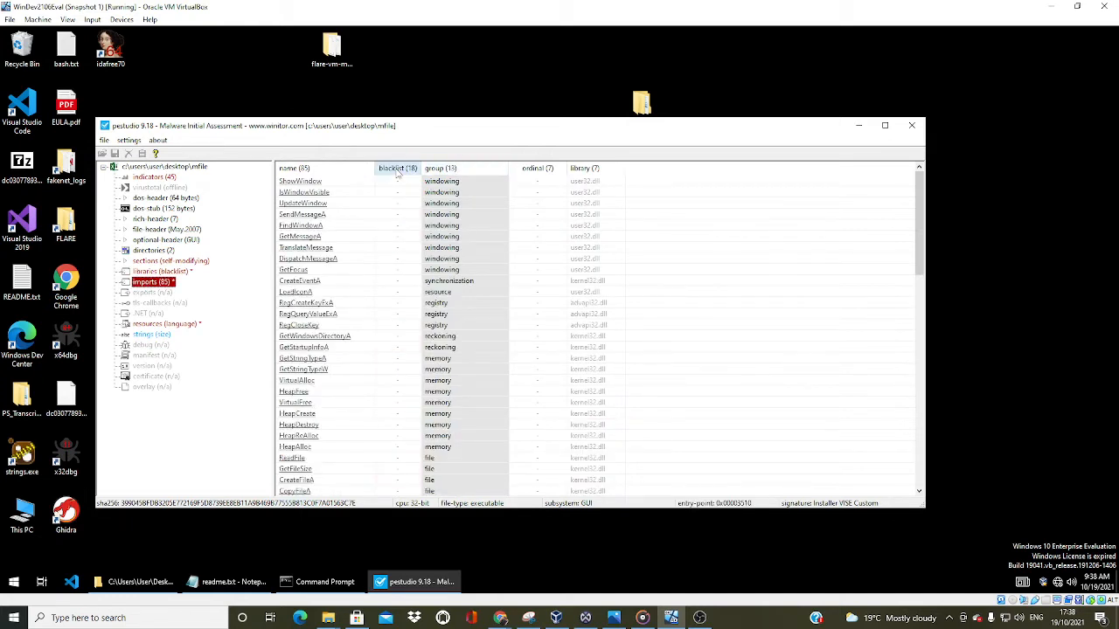
pyautogui.click(398, 170)
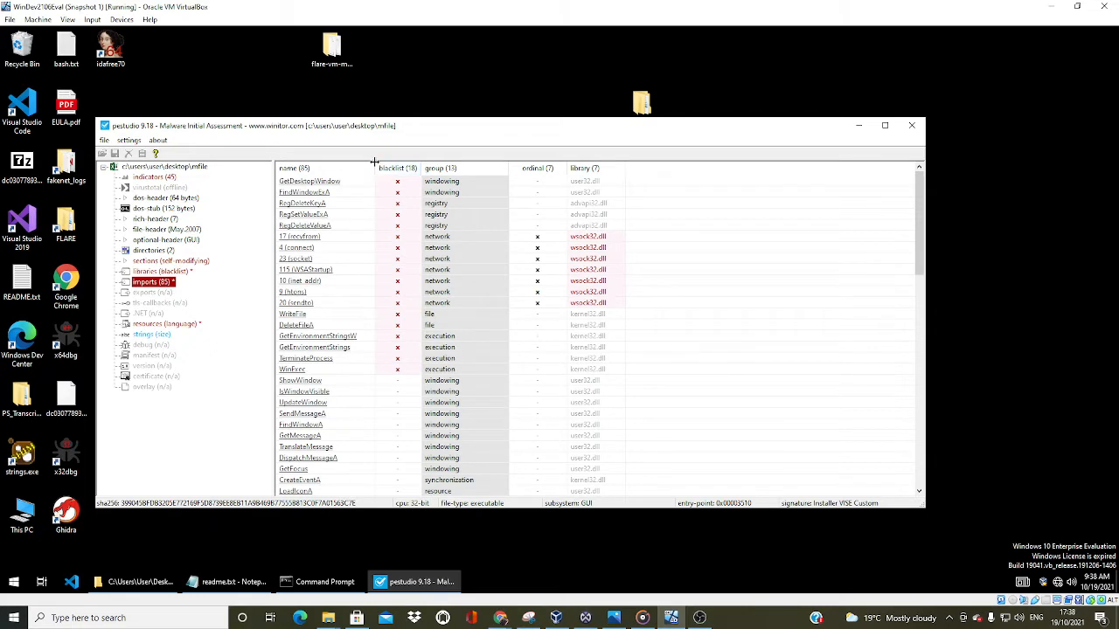
pyautogui.moveTo(374, 163); pyautogui.dragTo(405, 163)
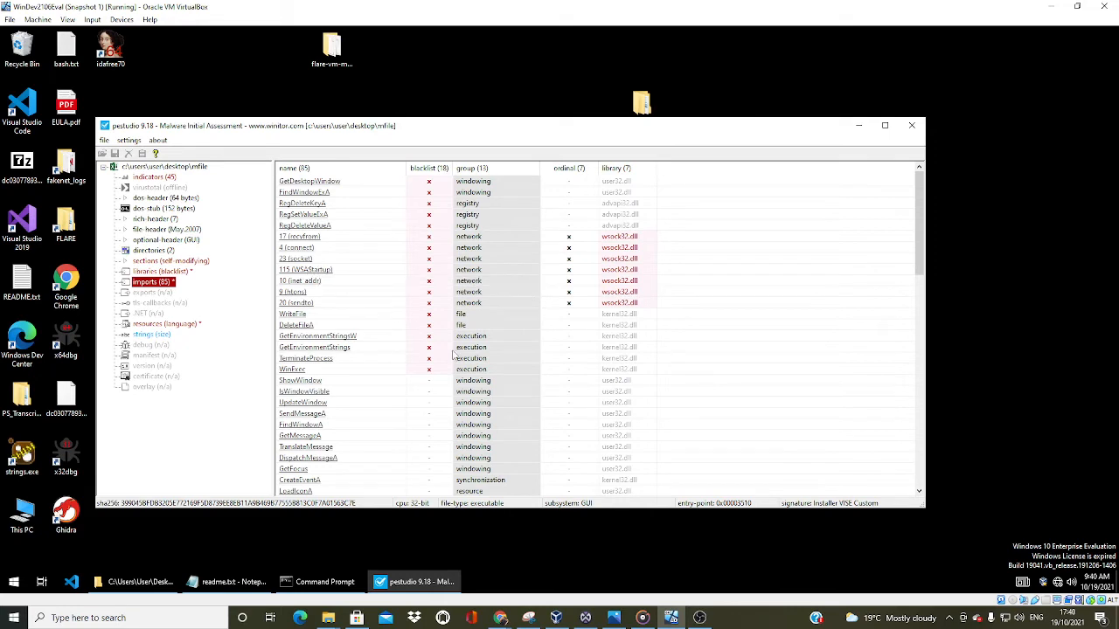
# Try to look up the WSAStartup import's online documentation from pestudio, and close the browser window
pyautogui.click(315, 272)
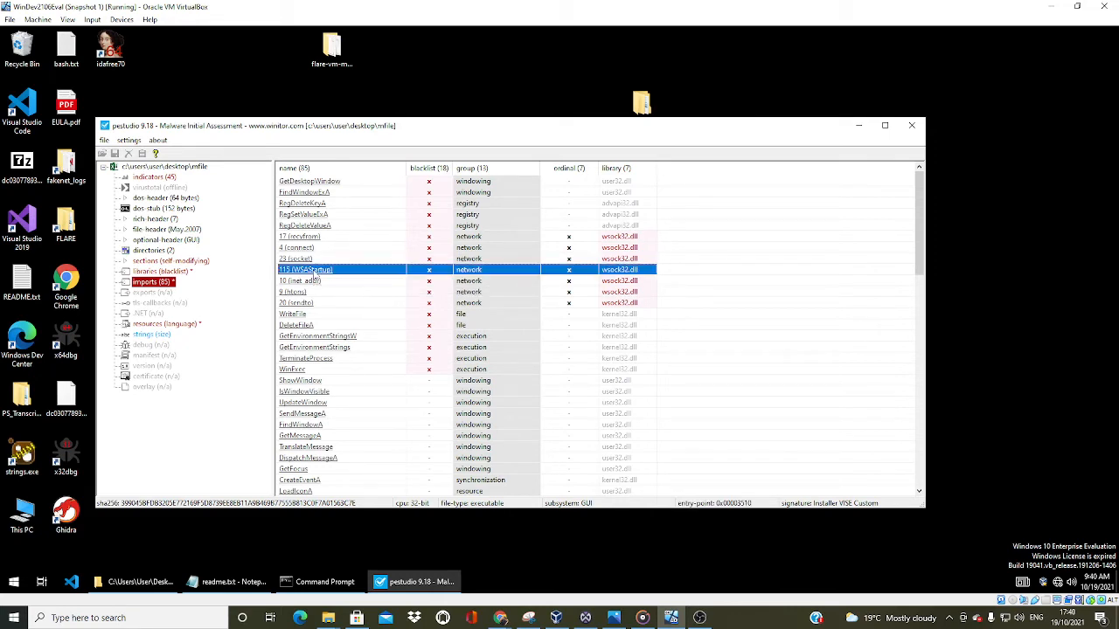
pyautogui.rightClick(314, 276)
pyautogui.moveTo(372, 351)
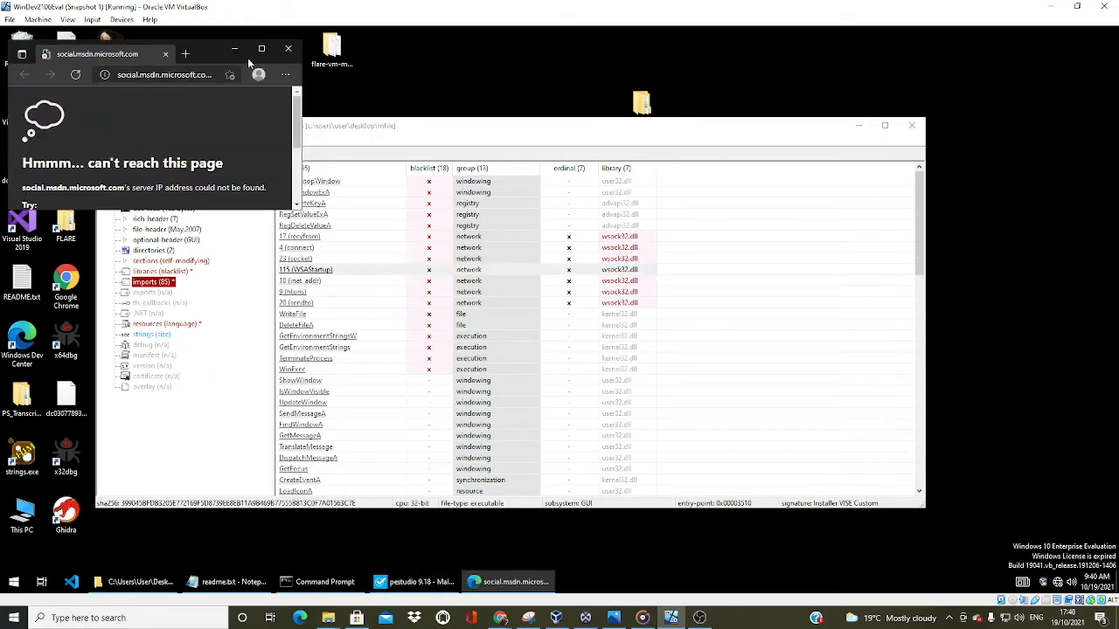
pyautogui.click(289, 48)
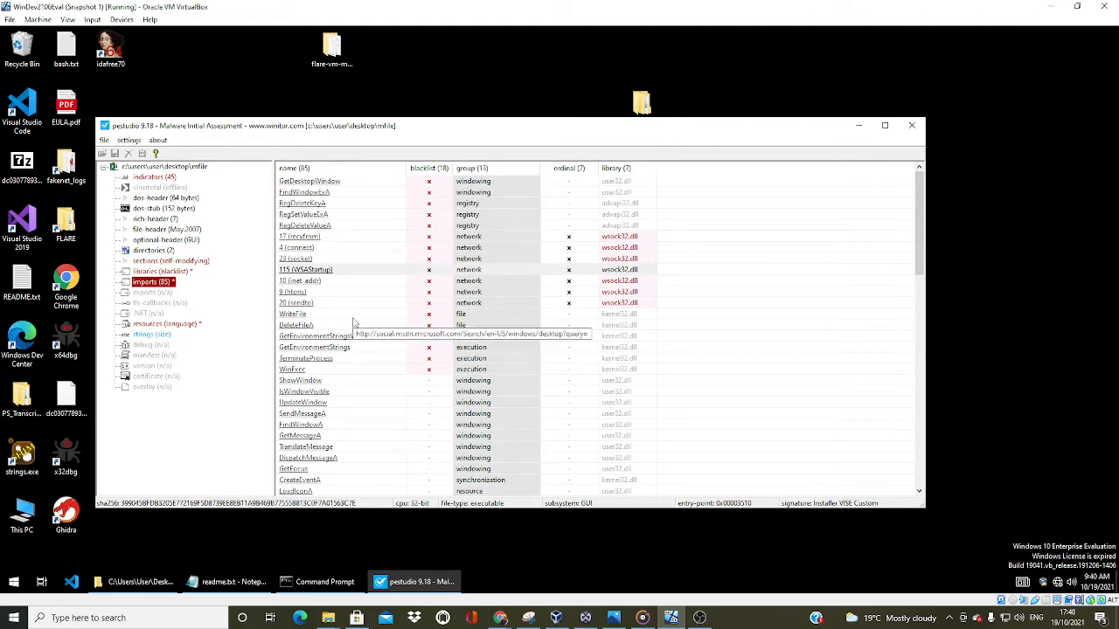
# Examine MFile's blacklisted imports such as TerminateProcess, and the non-blacklisted windowing, registry, memory, file, and execution functions
pyautogui.click(344, 360)
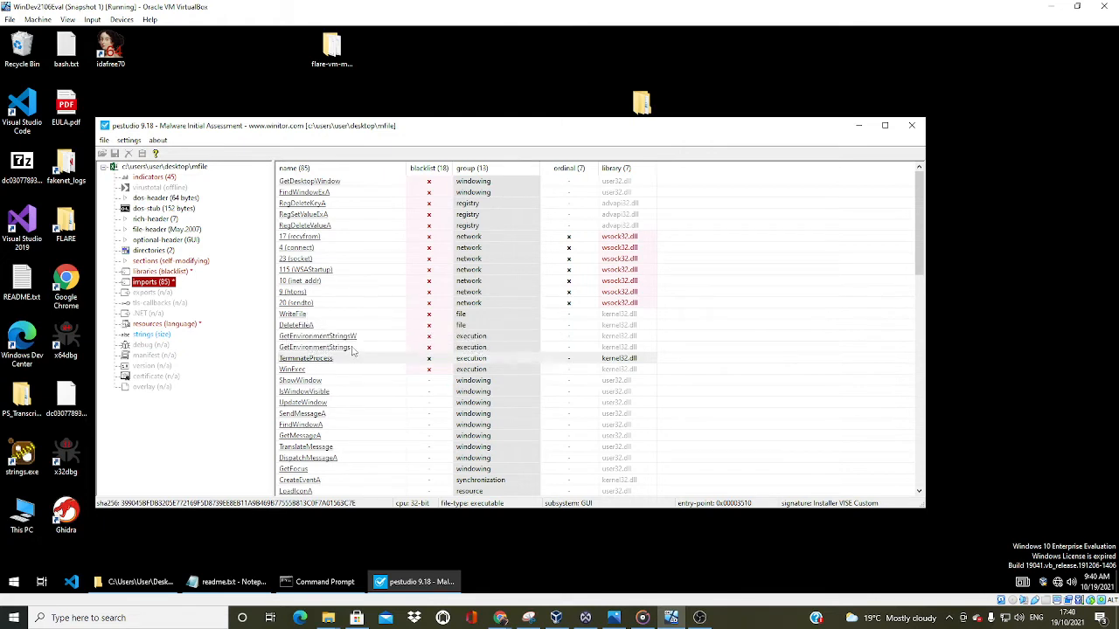
pyautogui.scroll(-2, 354, 359)
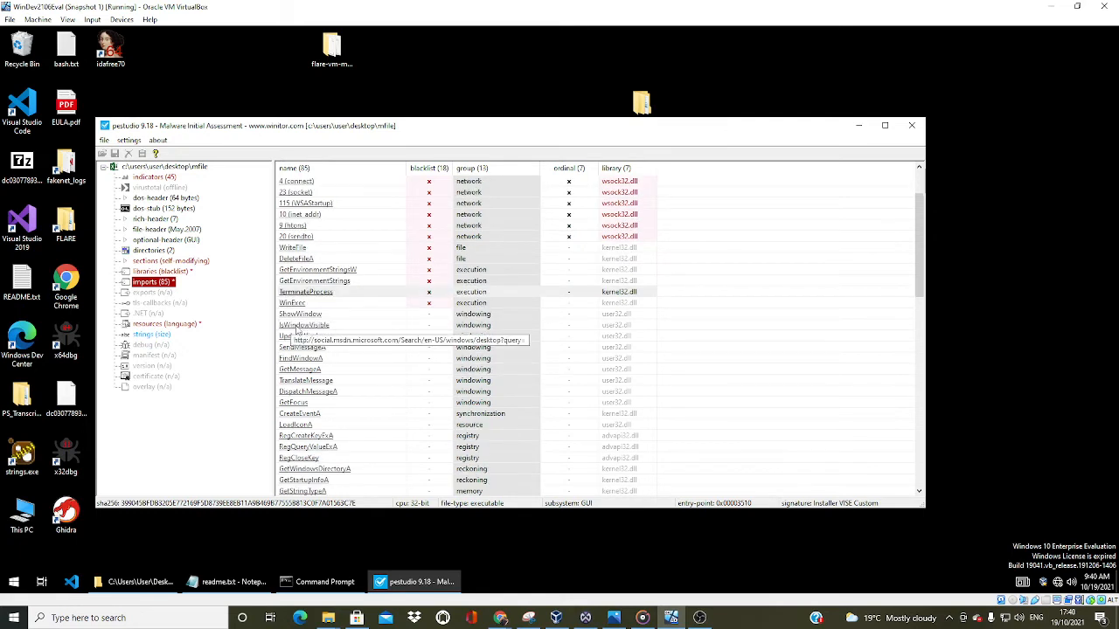
pyautogui.scroll(-1, 306, 371)
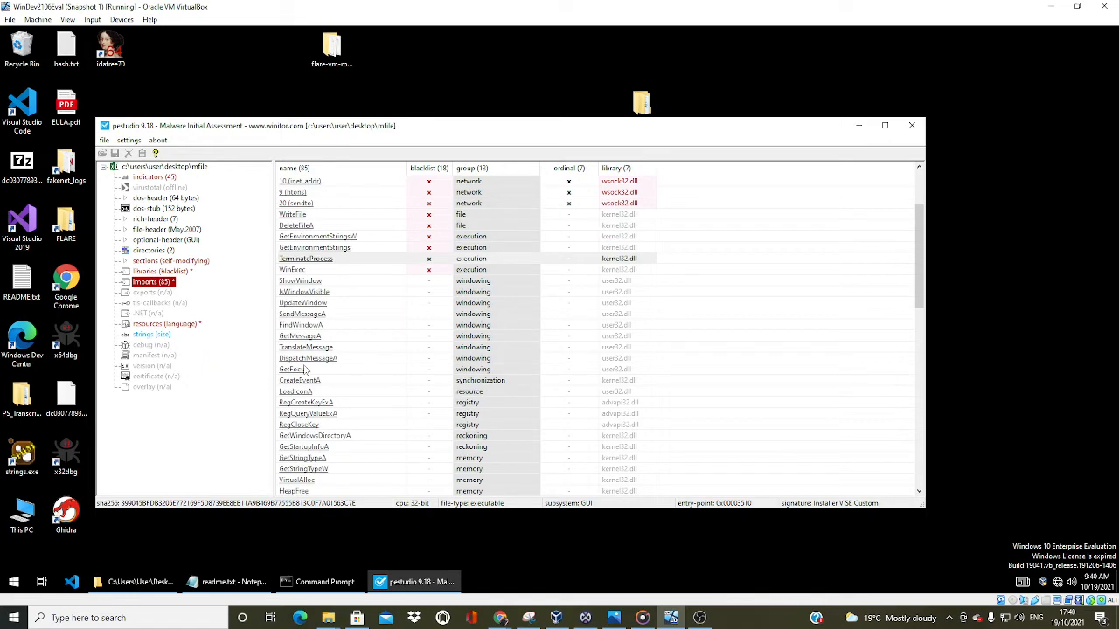
pyautogui.scroll(-2, 310, 444)
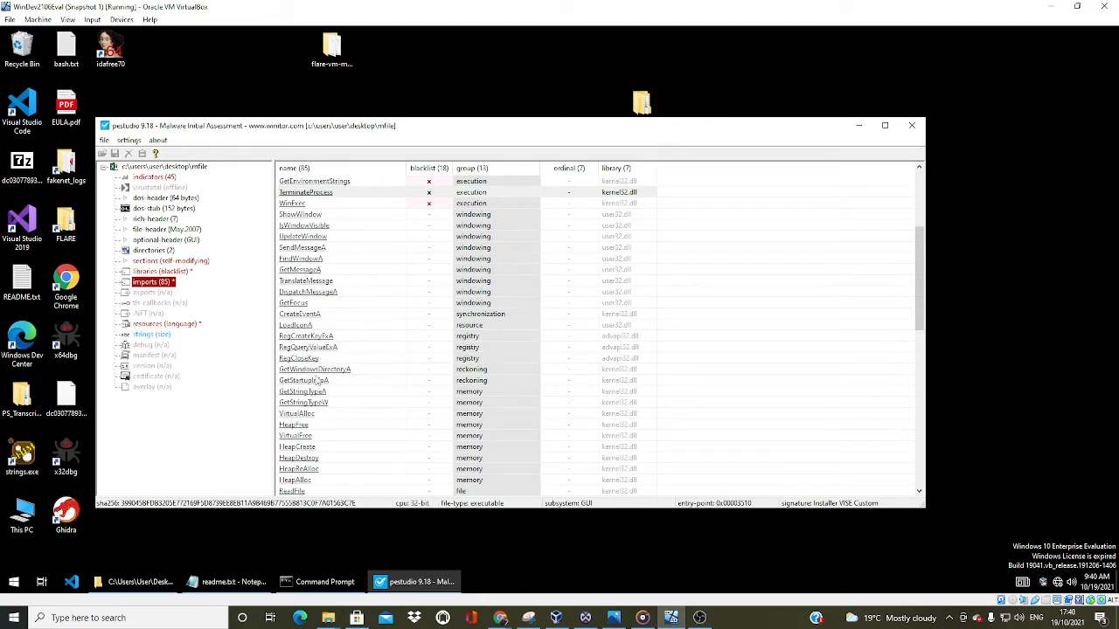
pyautogui.scroll(-3, 320, 382)
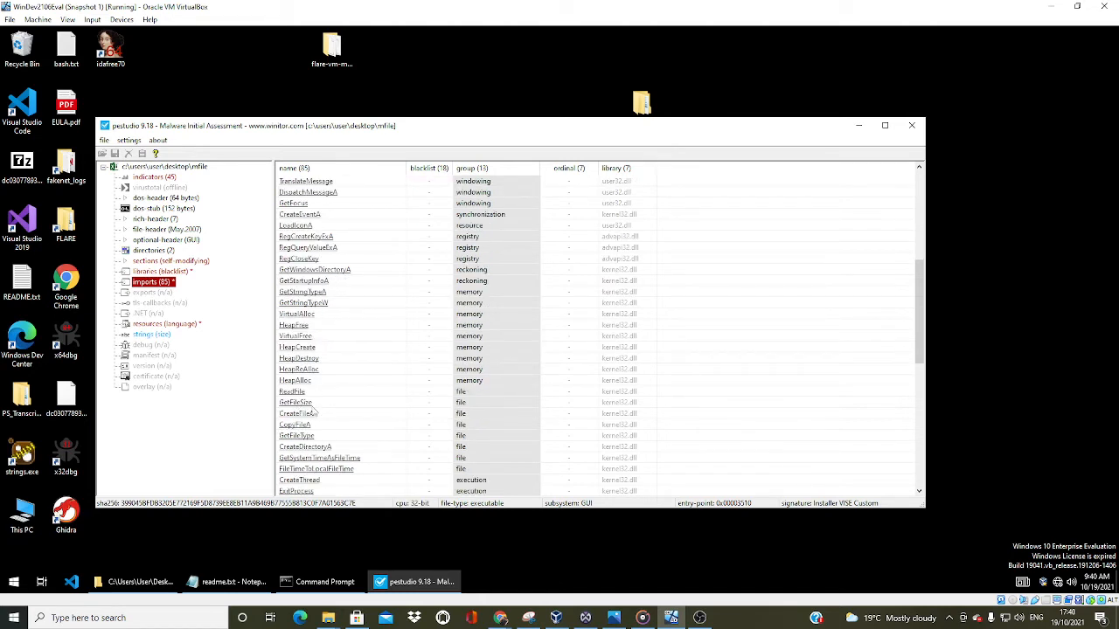
pyautogui.scroll(-1, 312, 410)
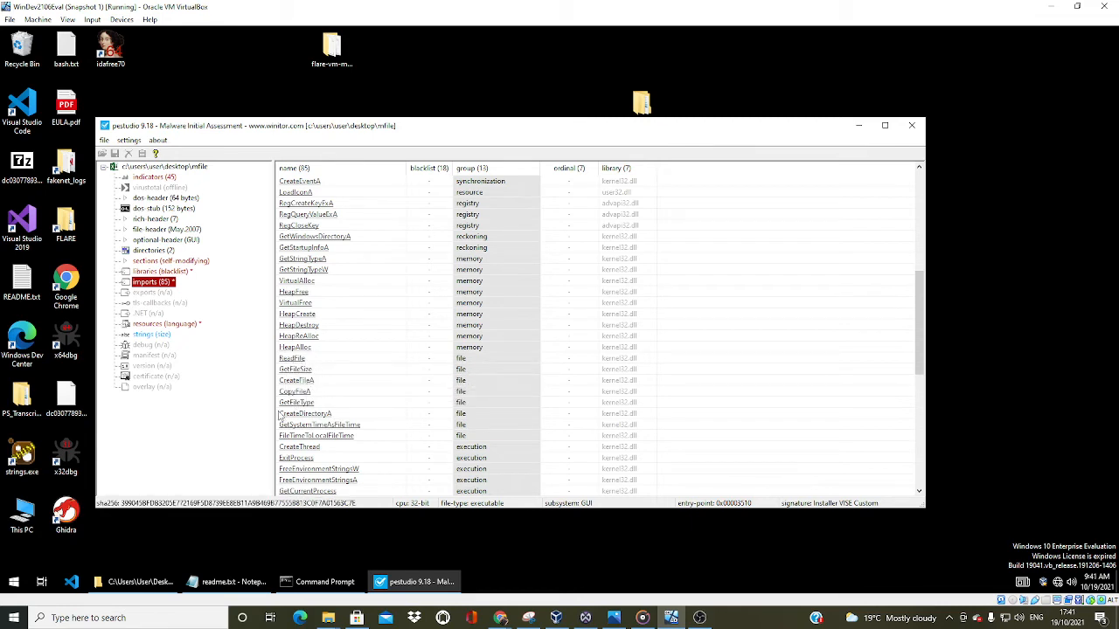
pyautogui.scroll(-1, 326, 422)
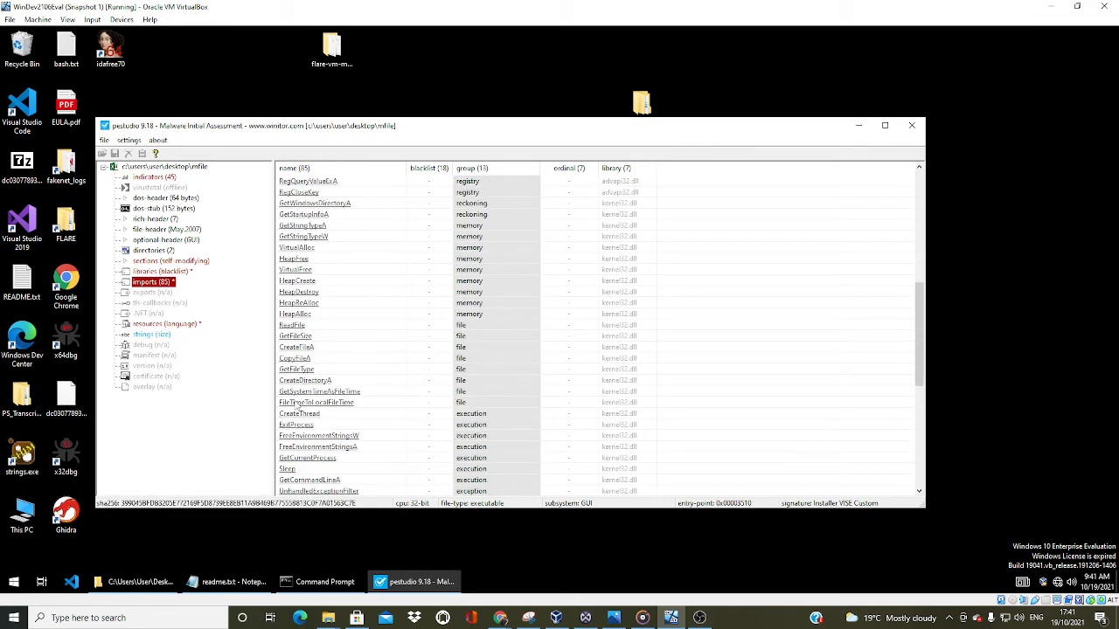
pyautogui.scroll(-1, 310, 409)
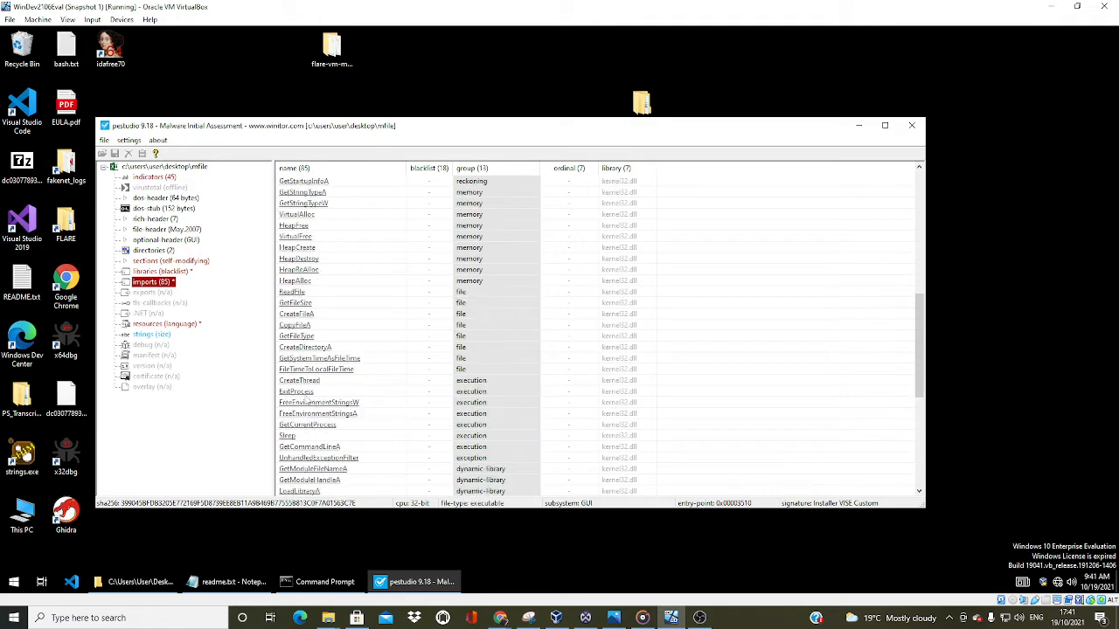
pyautogui.scroll(-1, 322, 395)
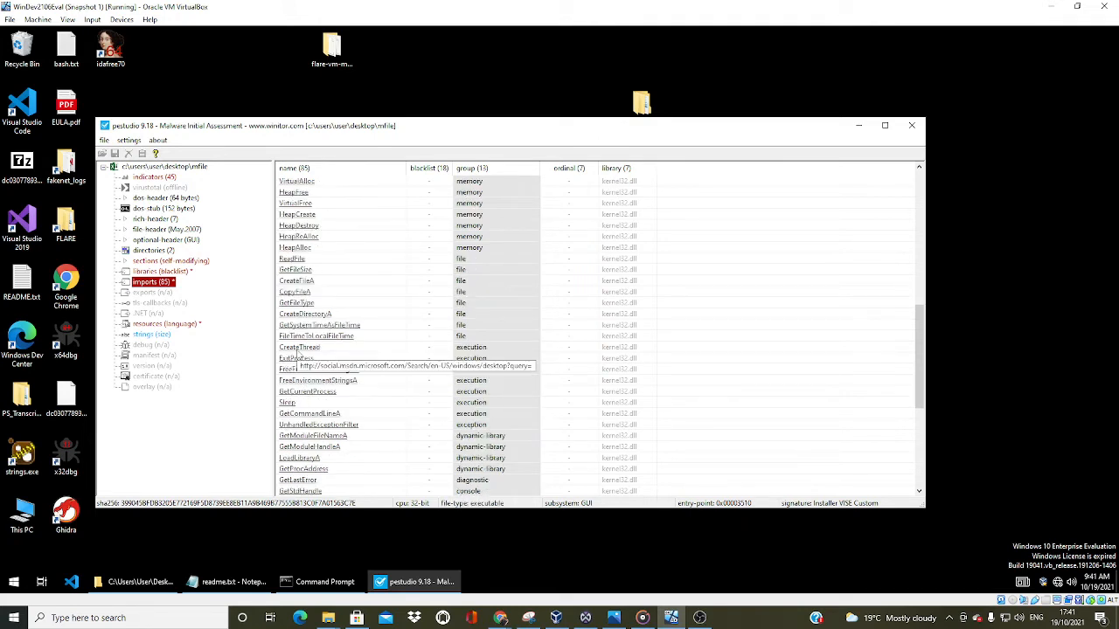
pyautogui.scroll(-2, 302, 360)
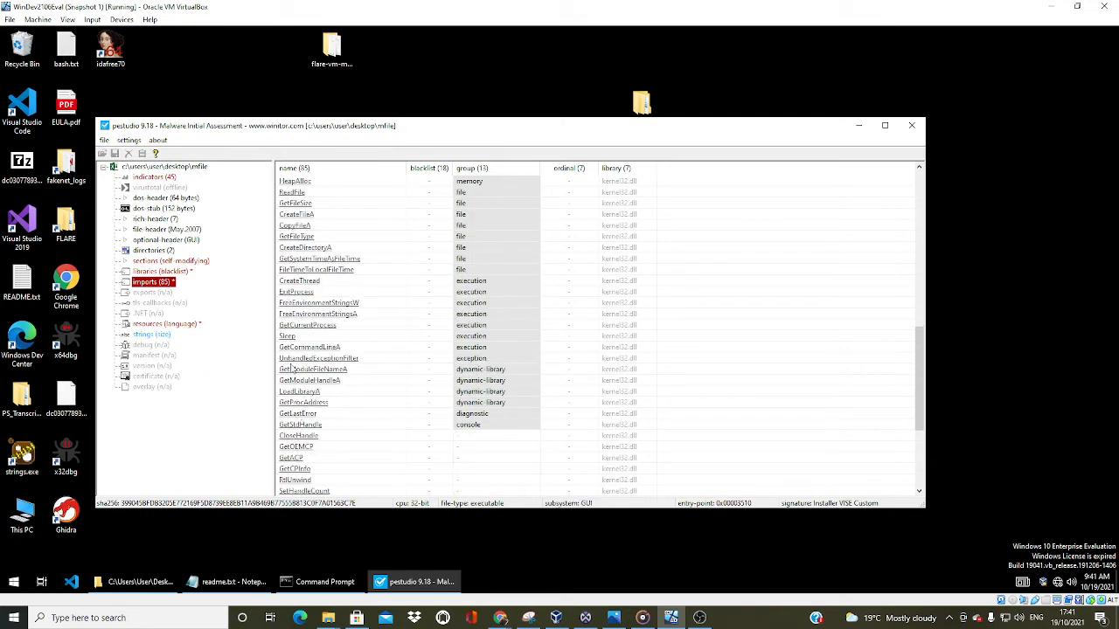
# Review the ungrouped functions at the end of MFile's import list and return to the blacklisted imports at its start
pyautogui.scroll(-5, 366, 372)
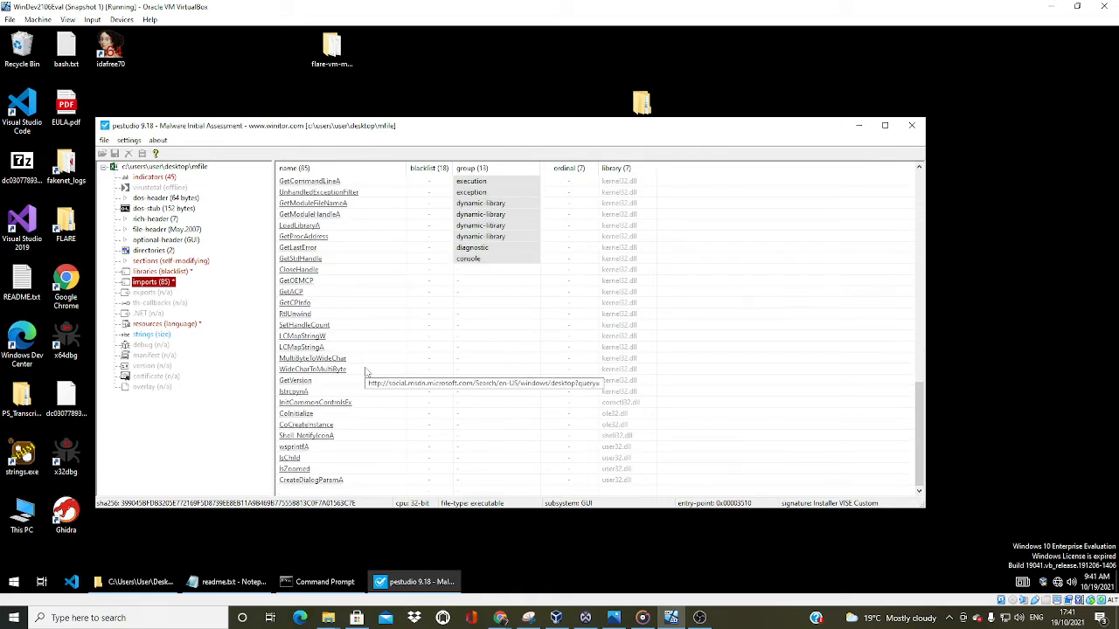
pyautogui.scroll(10, 368, 376)
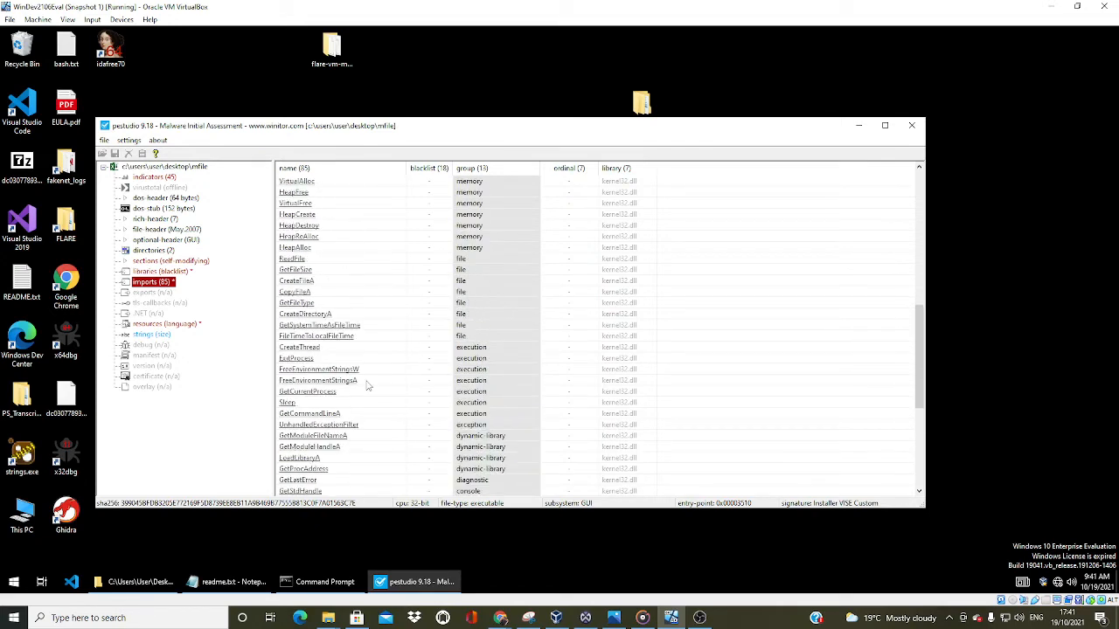
pyautogui.scroll(5, 367, 386)
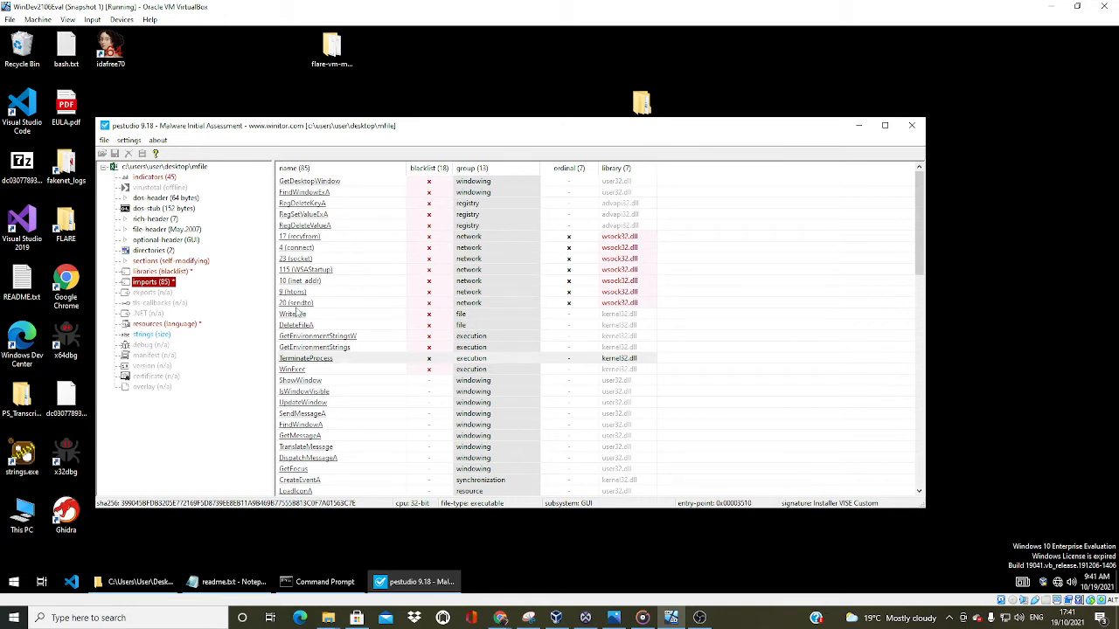
# List MFile's strings, select the url-pattern IP address entry, and go back to the imports to review the blacklisted network functions
pyautogui.click(154, 336)
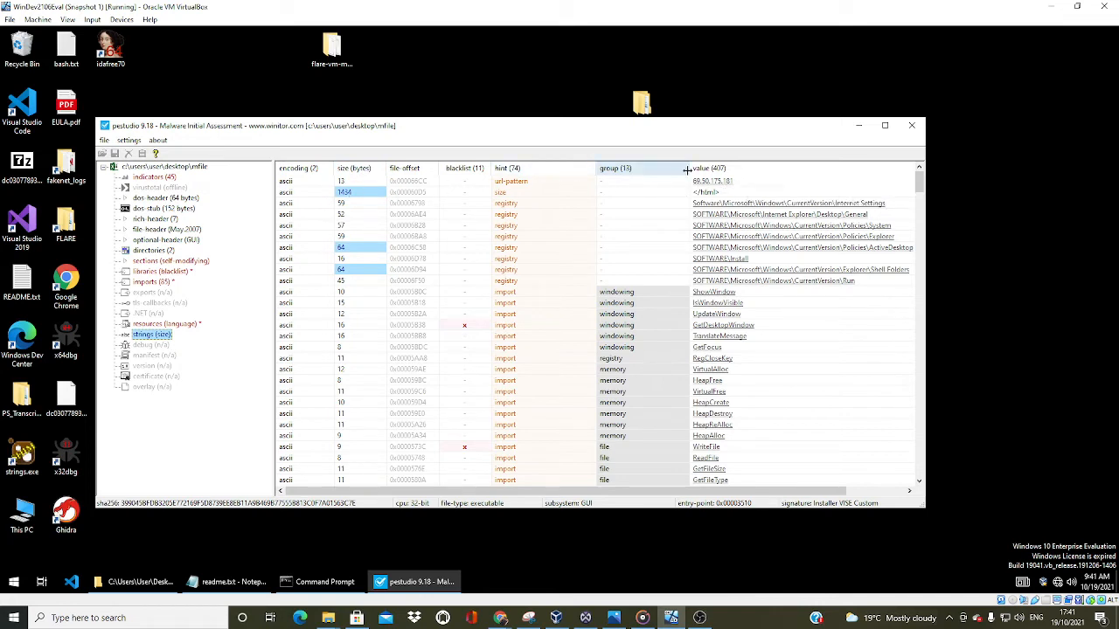
pyautogui.click(743, 181)
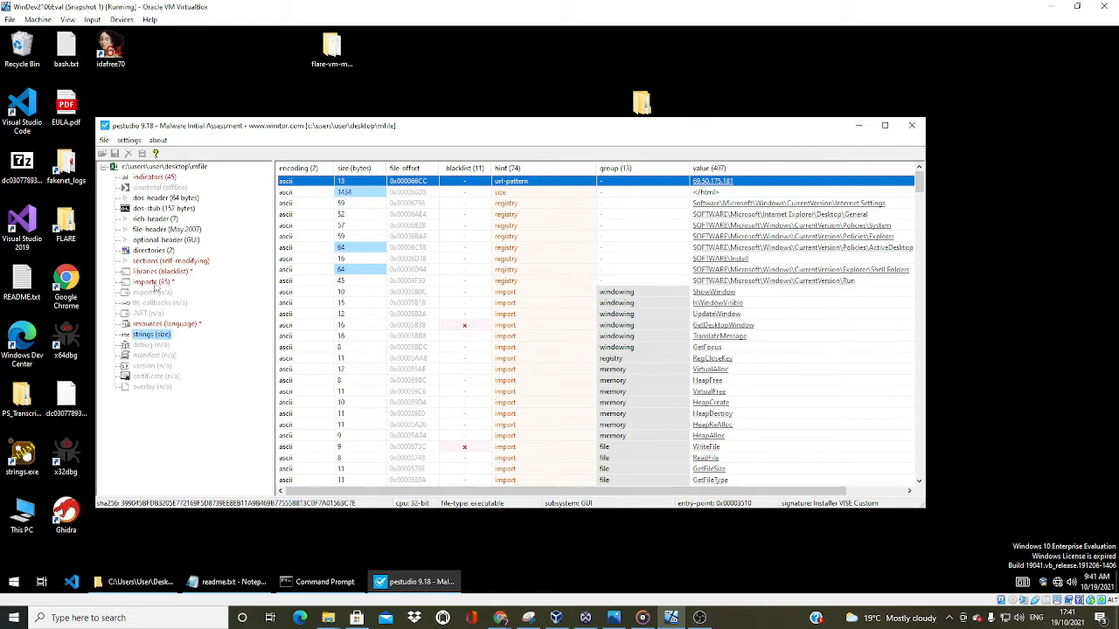
pyautogui.click(152, 283)
pyautogui.click(153, 283)
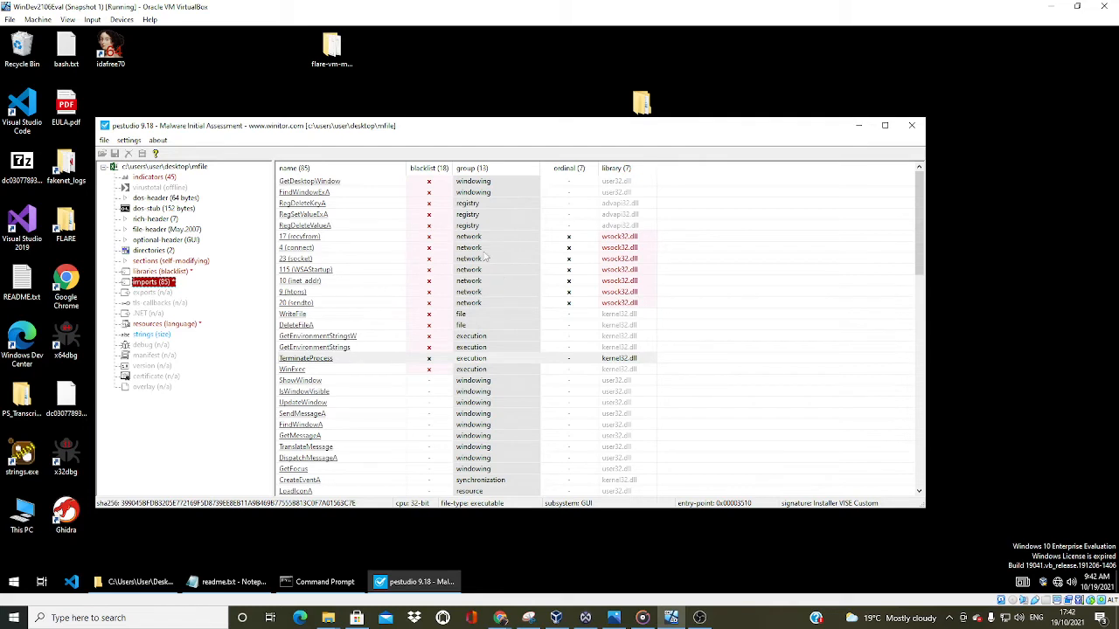
# Reopen MFile's strings and inspect the registry path values, selecting the SOFTWARE\Install entry
pyautogui.click(170, 339)
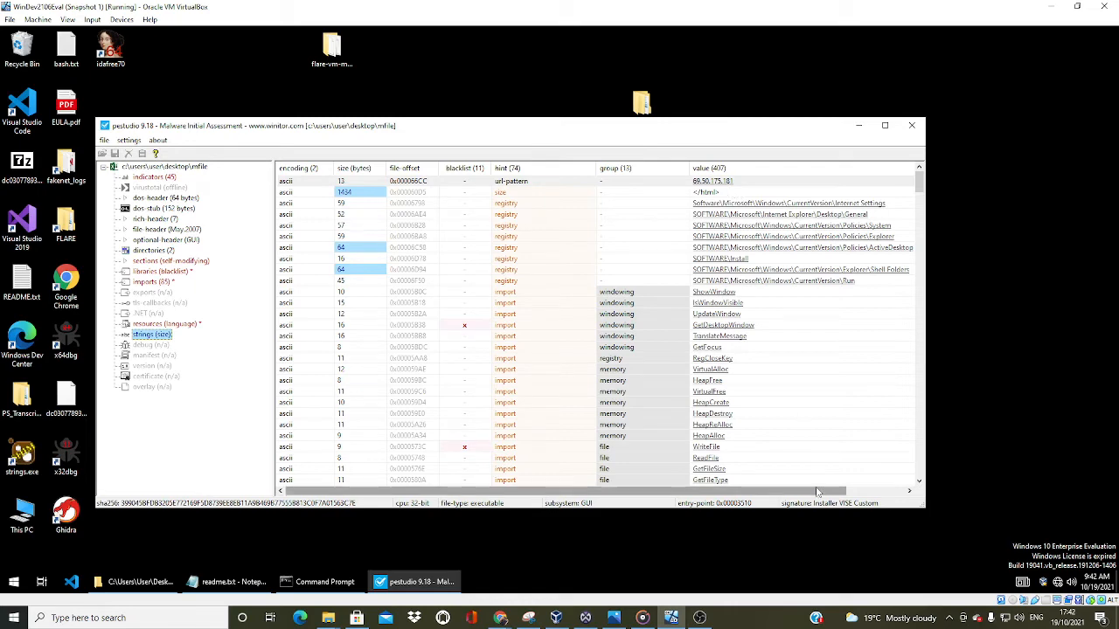
pyautogui.moveTo(819, 490); pyautogui.dragTo(862, 486)
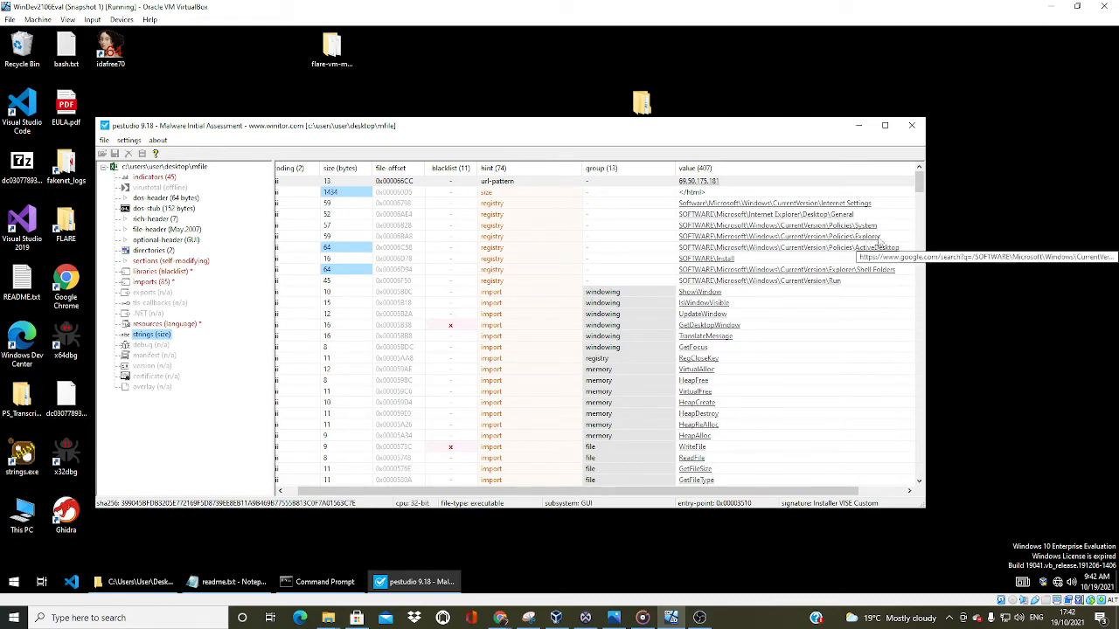
pyautogui.click(742, 262)
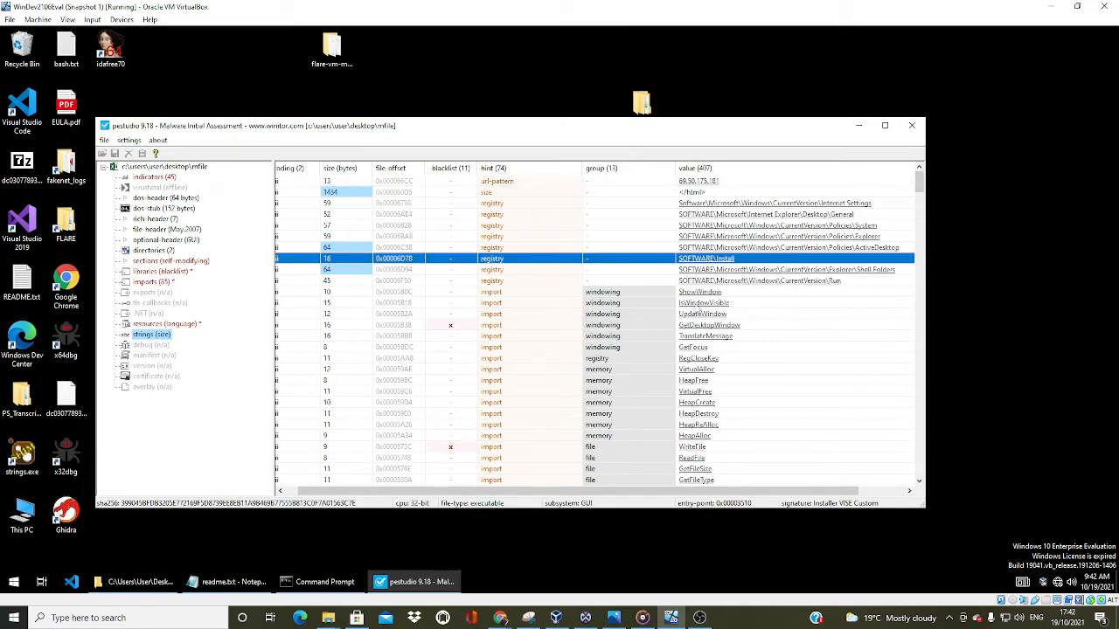
# Examine MFile's strings hinted as import, format-string, and file, including the download URLs, DLL names, and executable paths
pyautogui.scroll(-2, 764, 323)
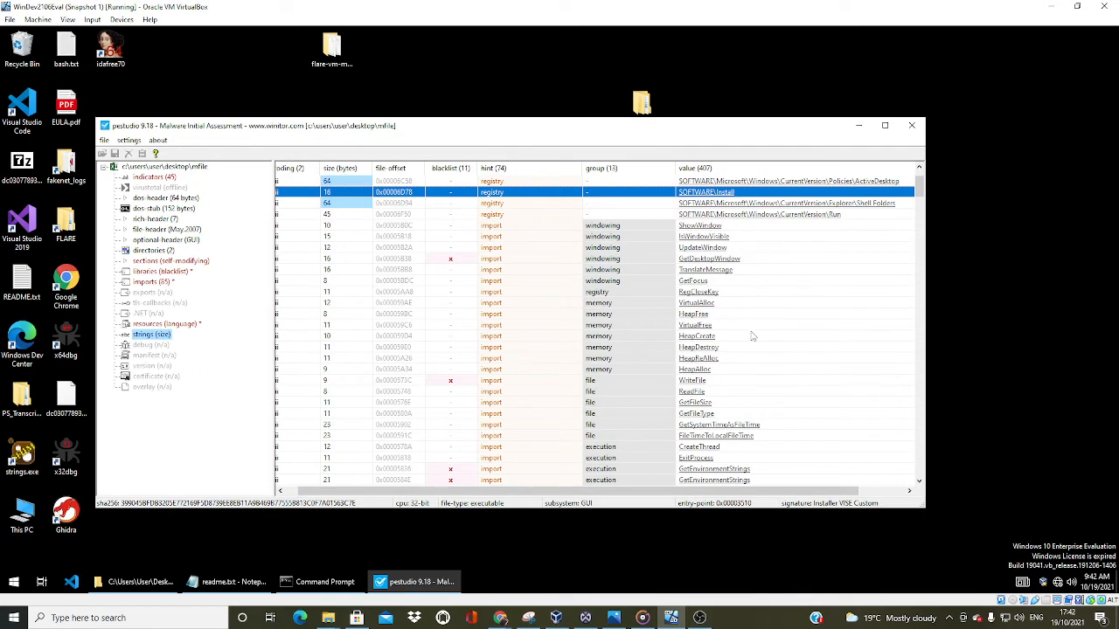
pyautogui.scroll(-2, 734, 382)
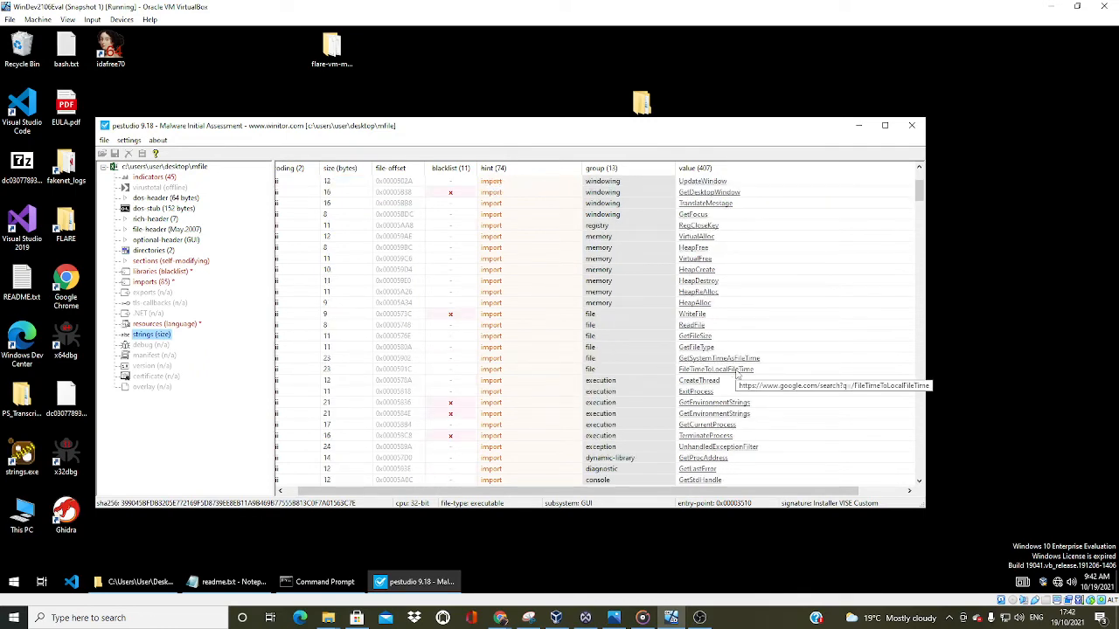
pyautogui.scroll(-2, 737, 374)
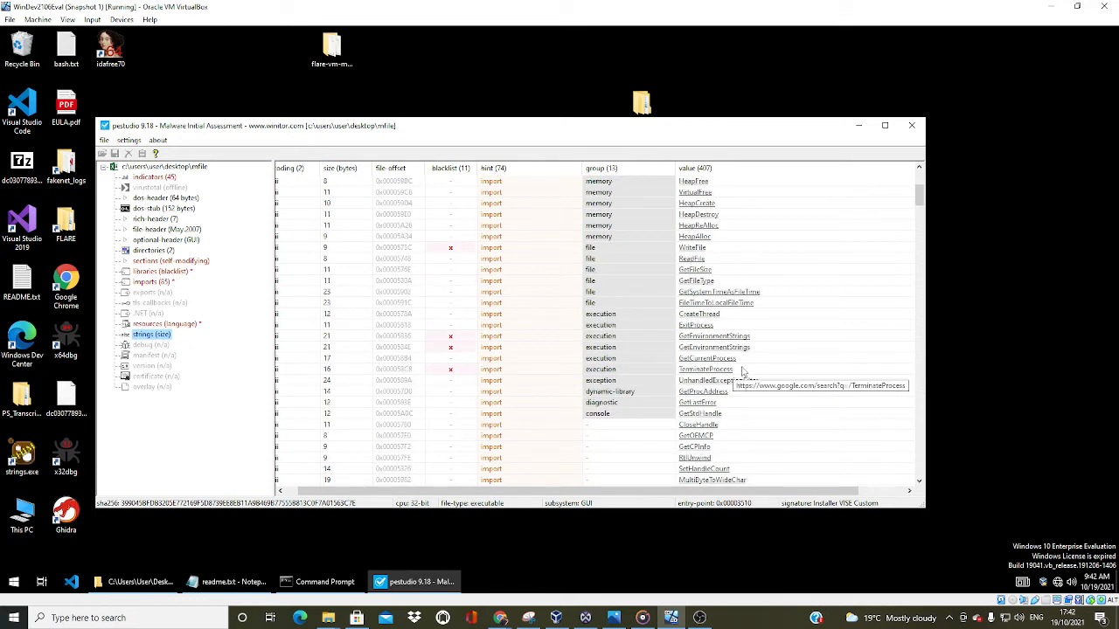
pyautogui.scroll(-1, 741, 371)
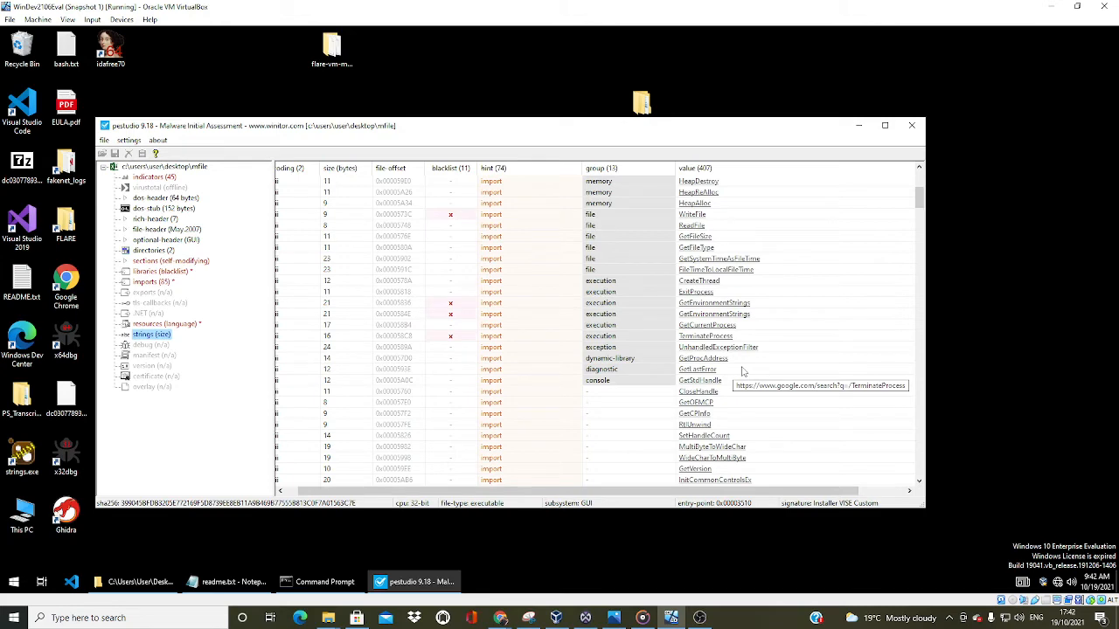
pyautogui.scroll(-1, 742, 372)
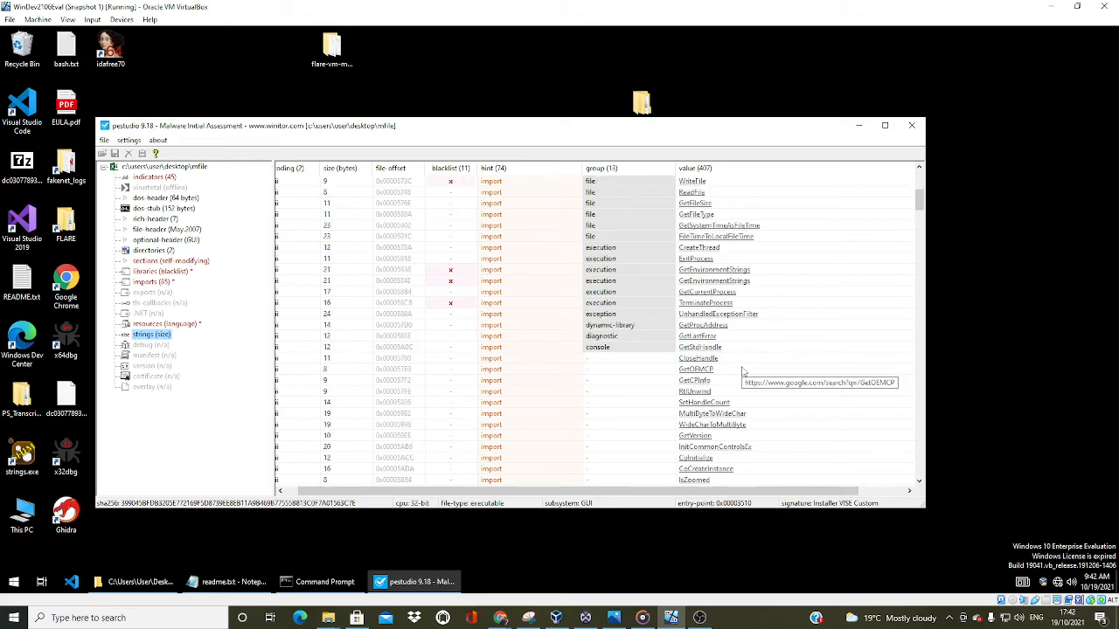
pyautogui.scroll(-4, 742, 372)
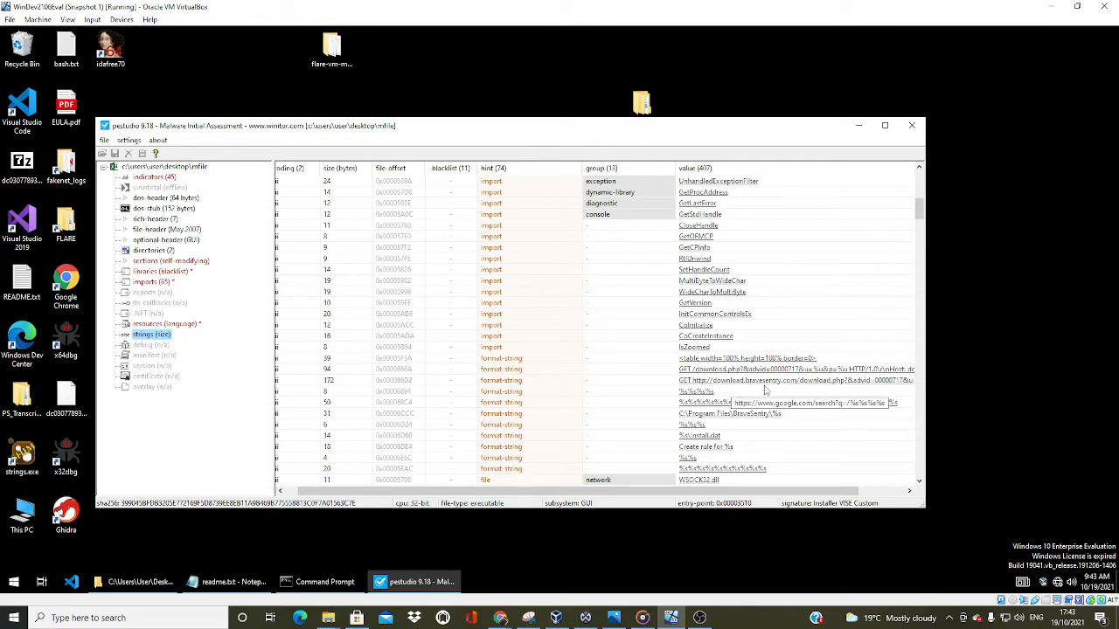
pyautogui.scroll(-2, 773, 387)
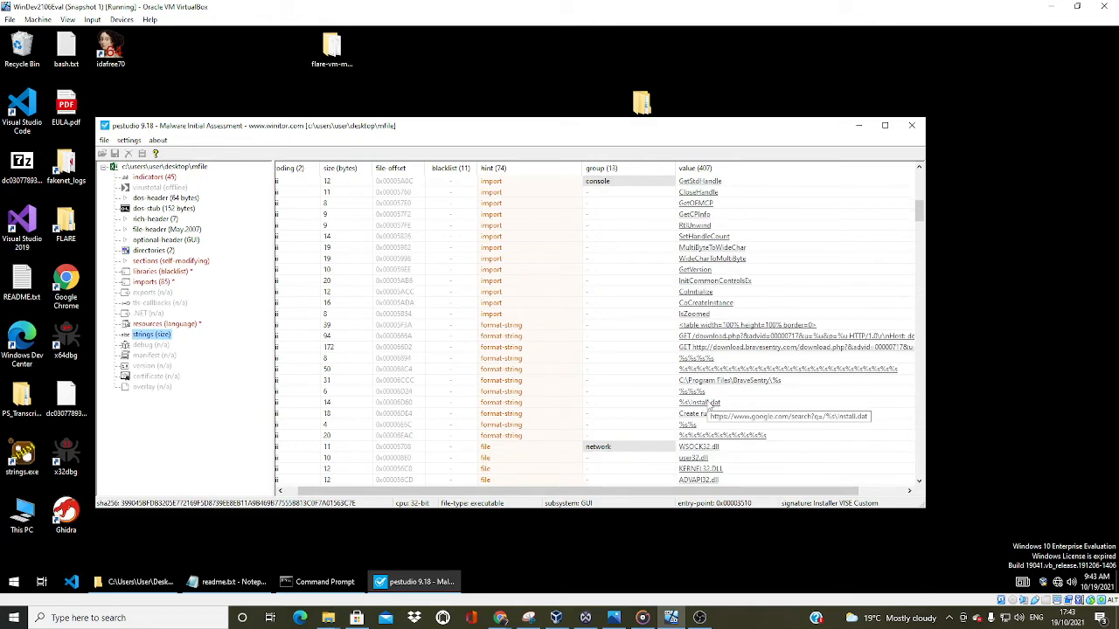
pyautogui.scroll(-2, 743, 424)
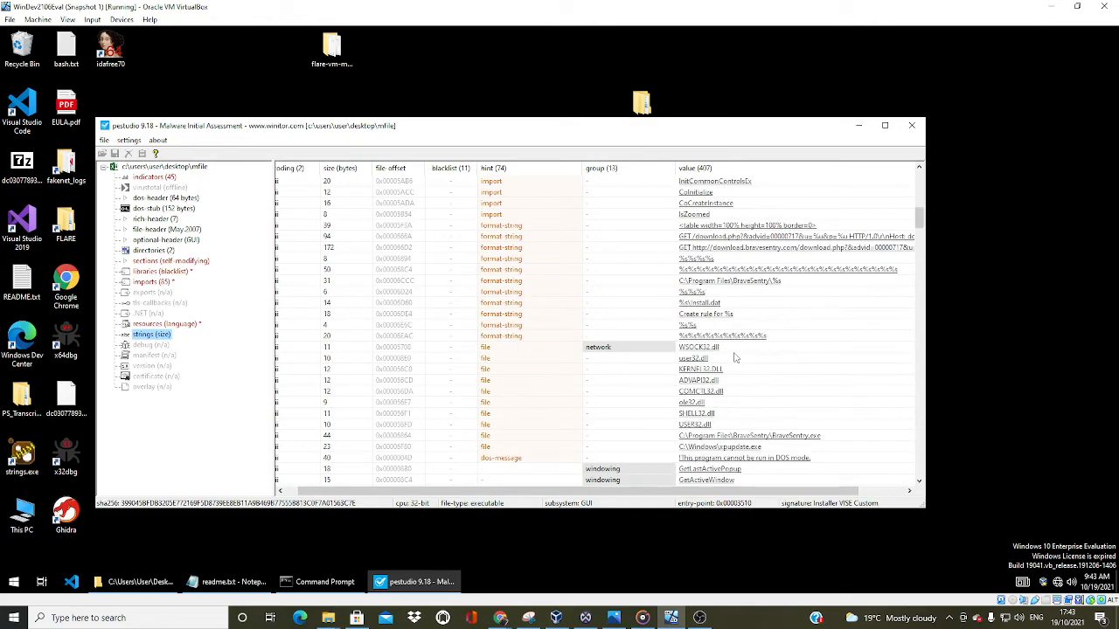
pyautogui.scroll(-3, 732, 363)
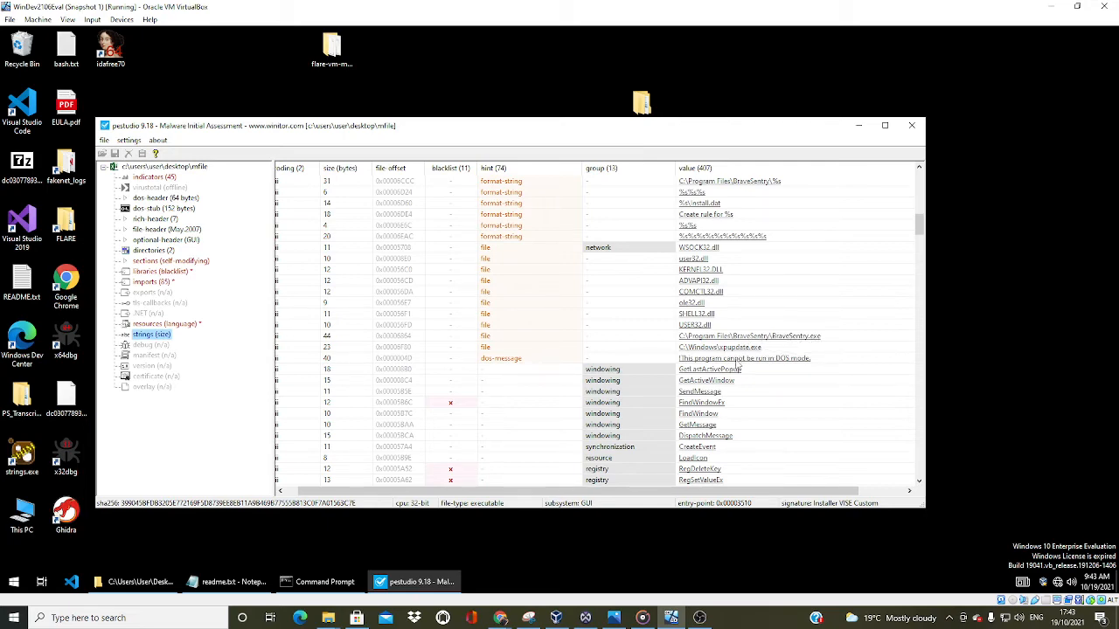
pyautogui.scroll(4, 773, 341)
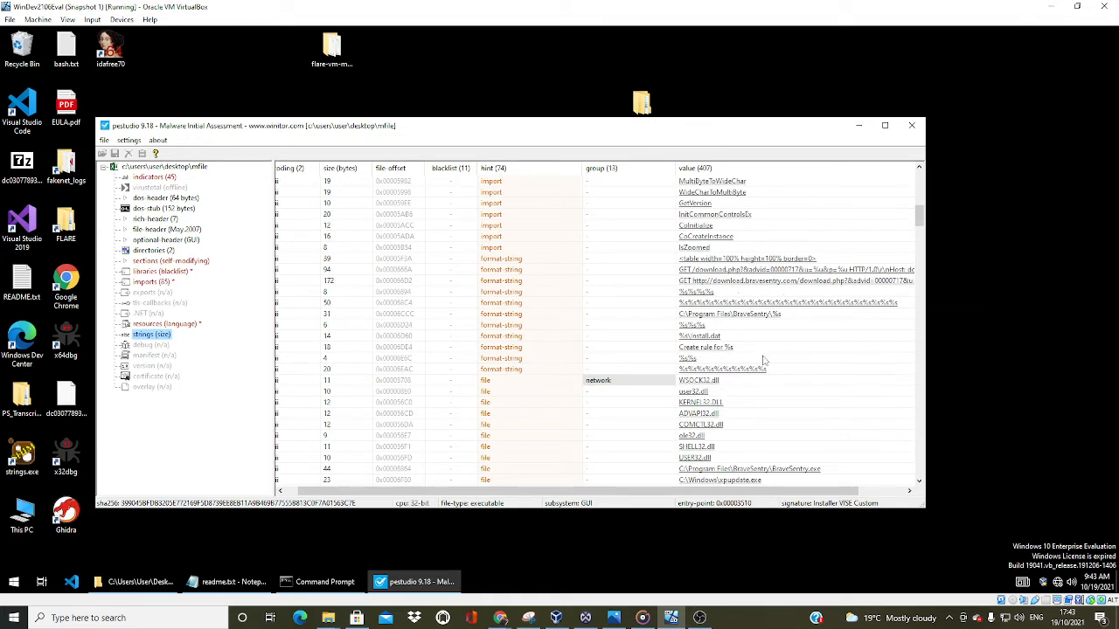
pyautogui.scroll(-3, 763, 361)
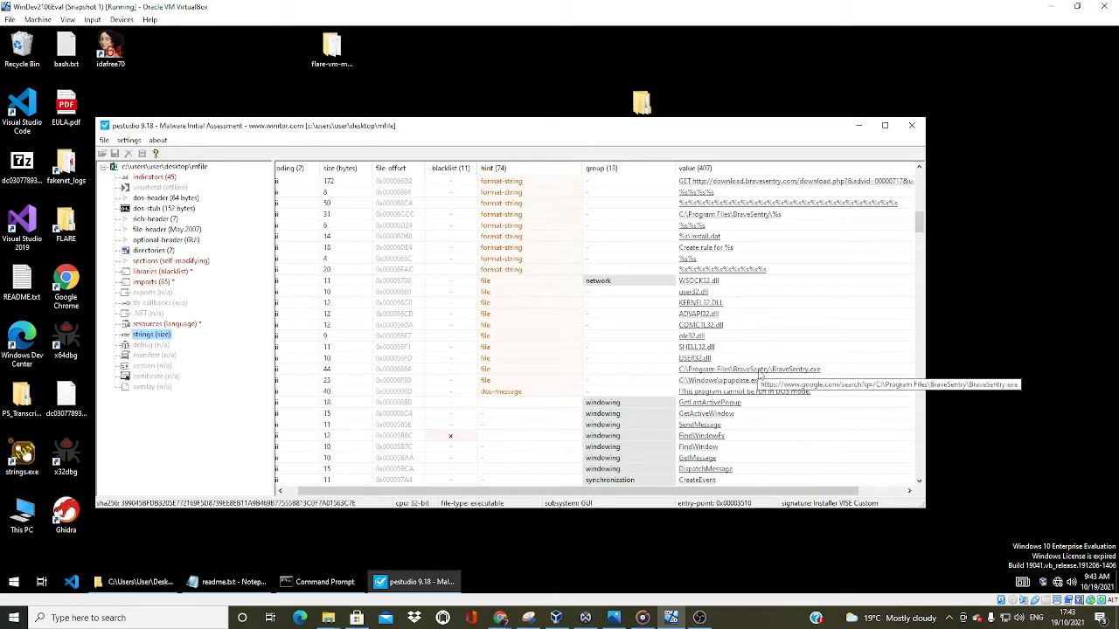
# Examine the unhinted strings grouped as windowing, registry, reckoning, network, memory, file, execution, and dynamic-library
pyautogui.scroll(-1, 761, 376)
pyautogui.scroll(-2, 704, 393)
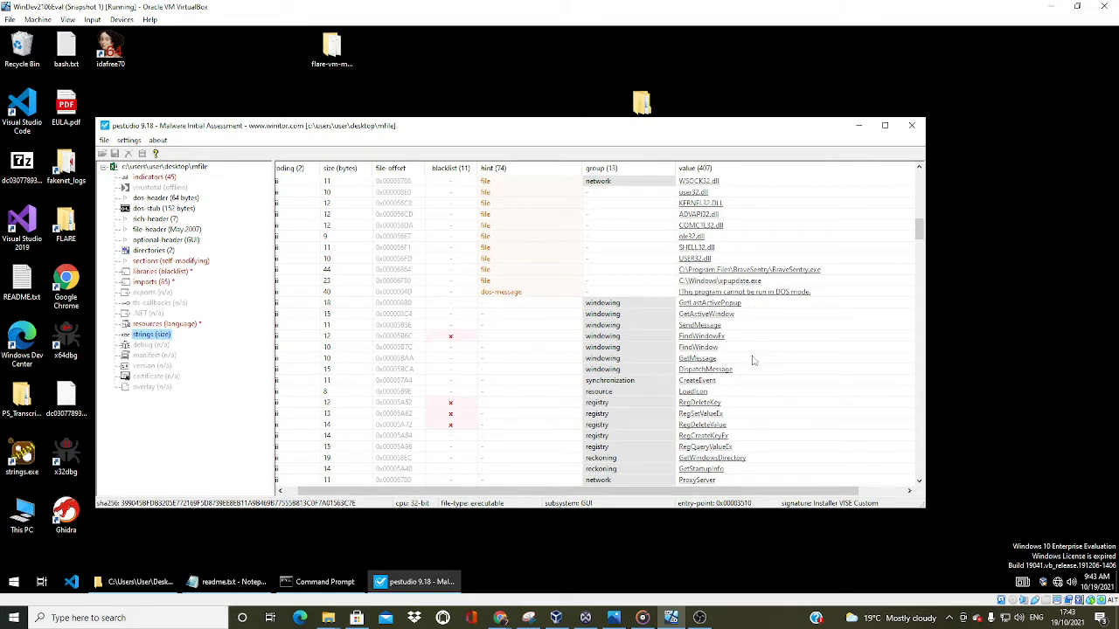
pyautogui.scroll(-3, 759, 437)
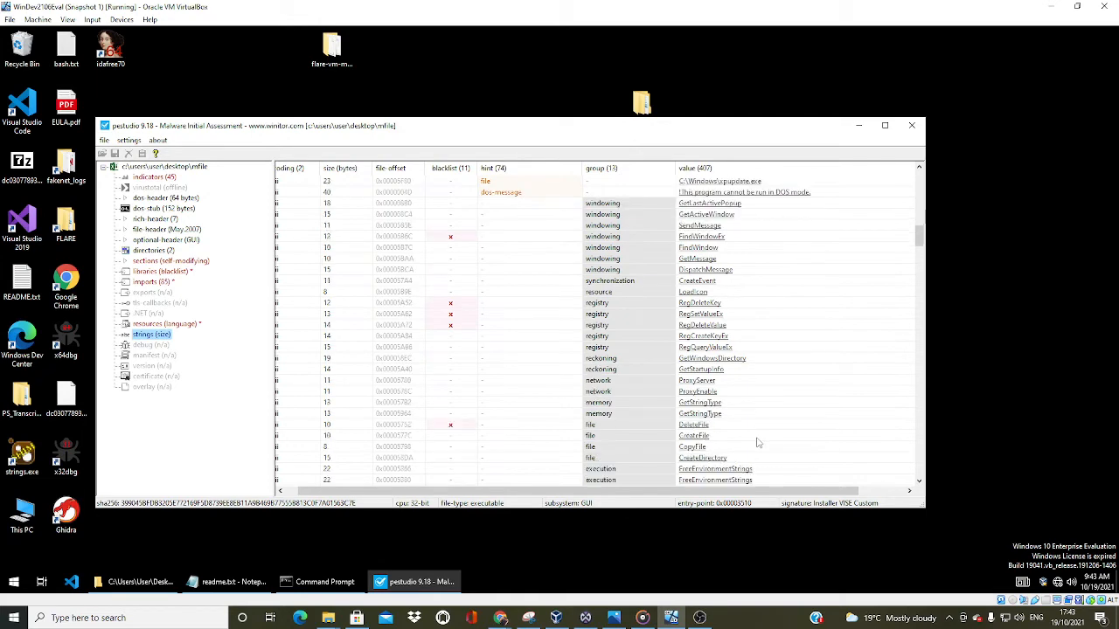
pyautogui.scroll(-3, 753, 411)
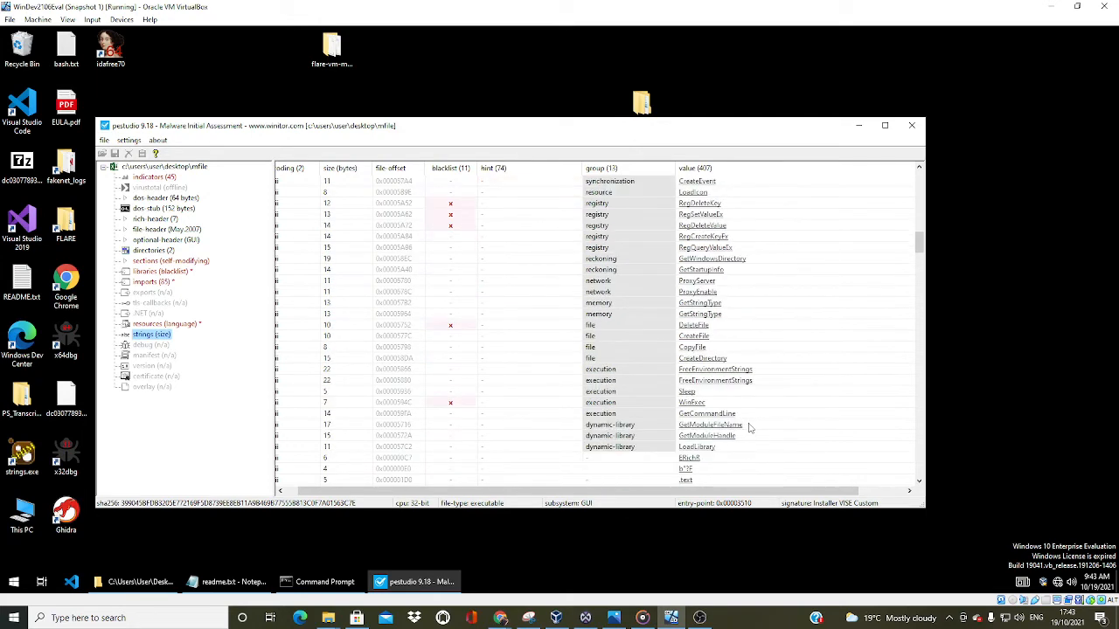
pyautogui.scroll(-3, 753, 437)
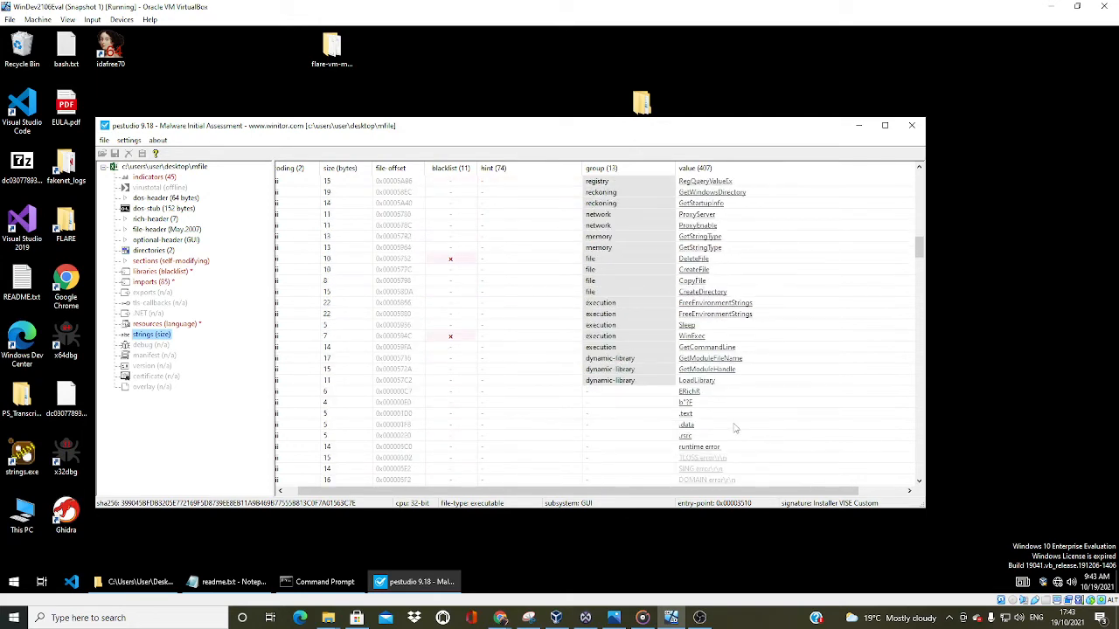
pyautogui.scroll(-2, 760, 416)
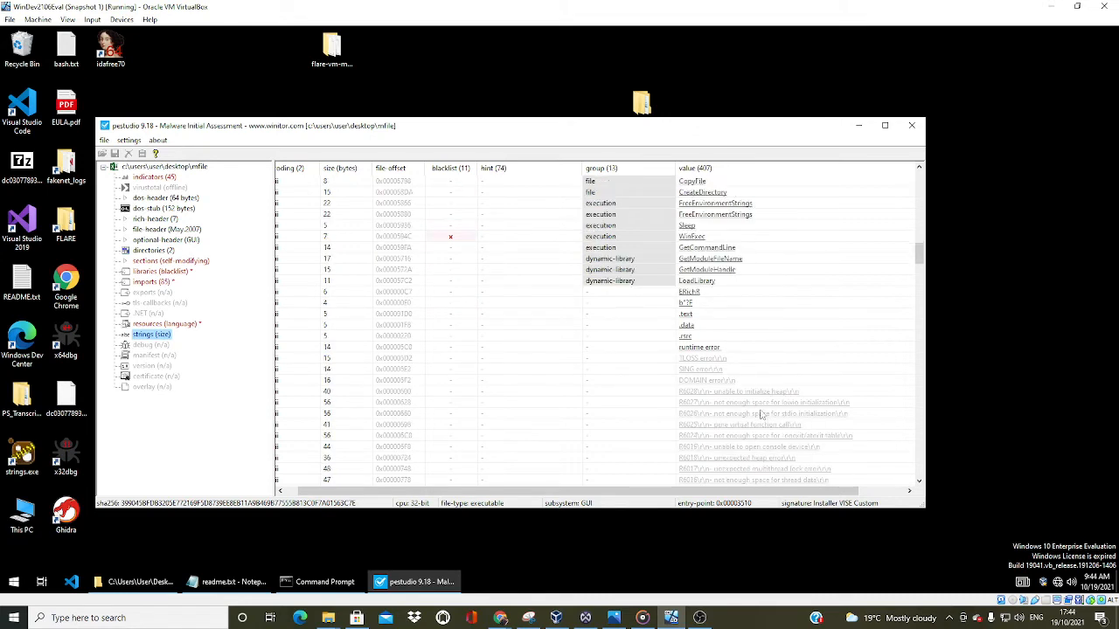
# Examine MFile's ungrouped strings, from the section names and runtime error messages through the short code fragments
pyautogui.scroll(-1, 839, 389)
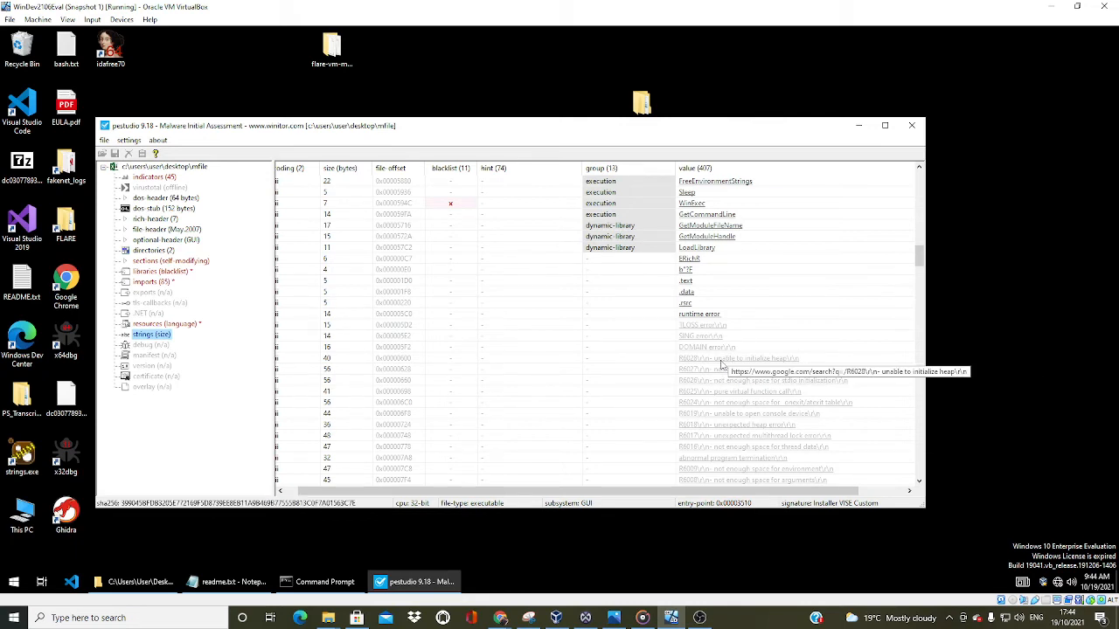
pyautogui.scroll(-3, 796, 381)
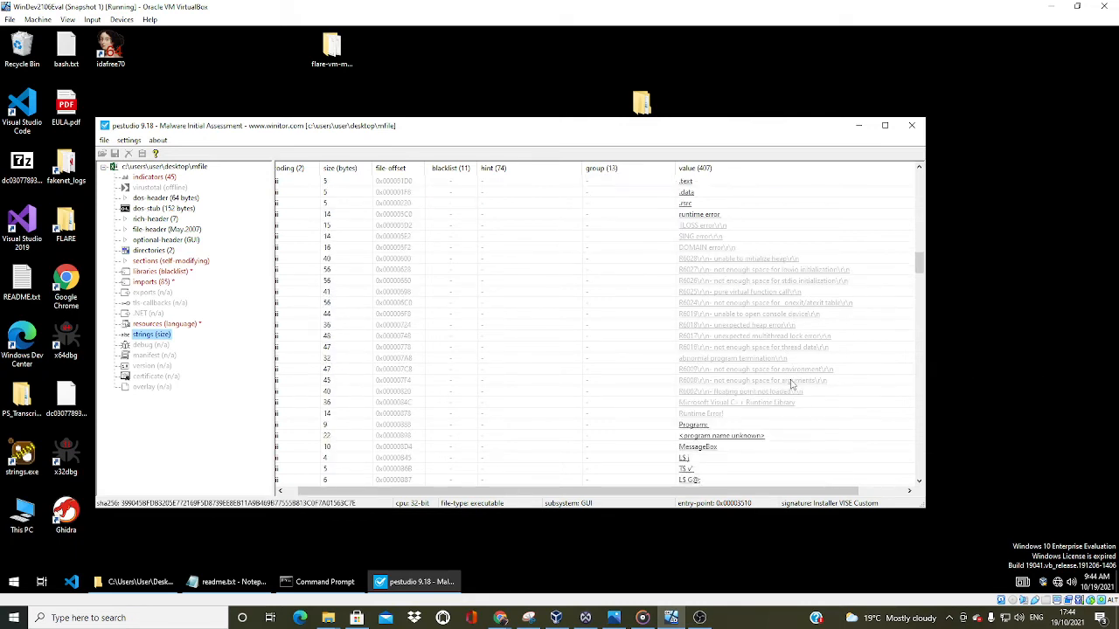
pyautogui.scroll(-6, 759, 428)
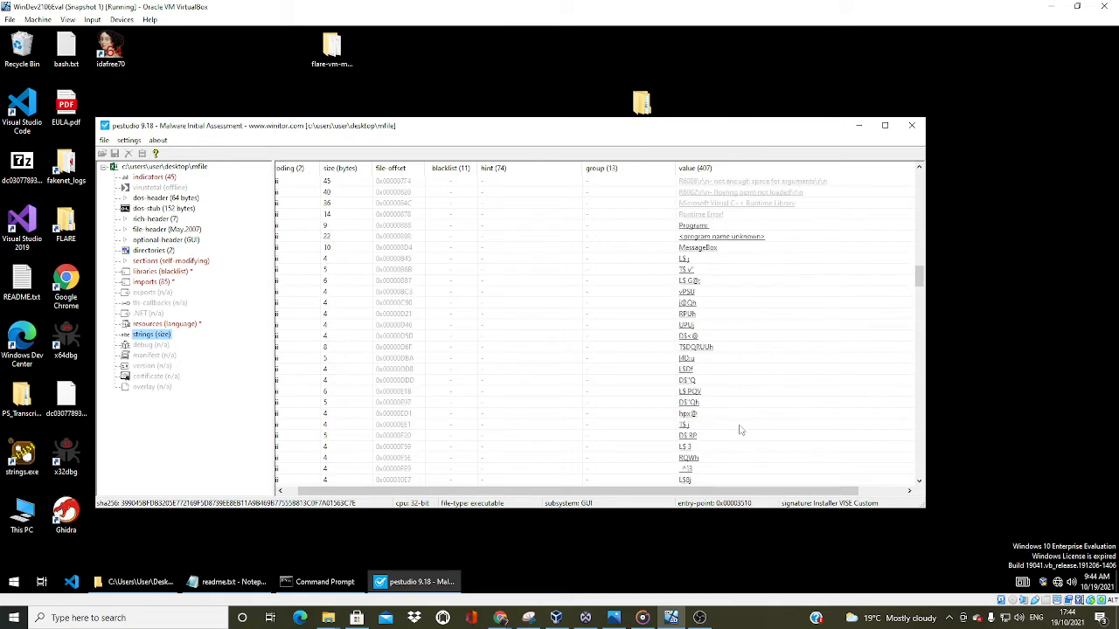
pyautogui.scroll(-6, 735, 310)
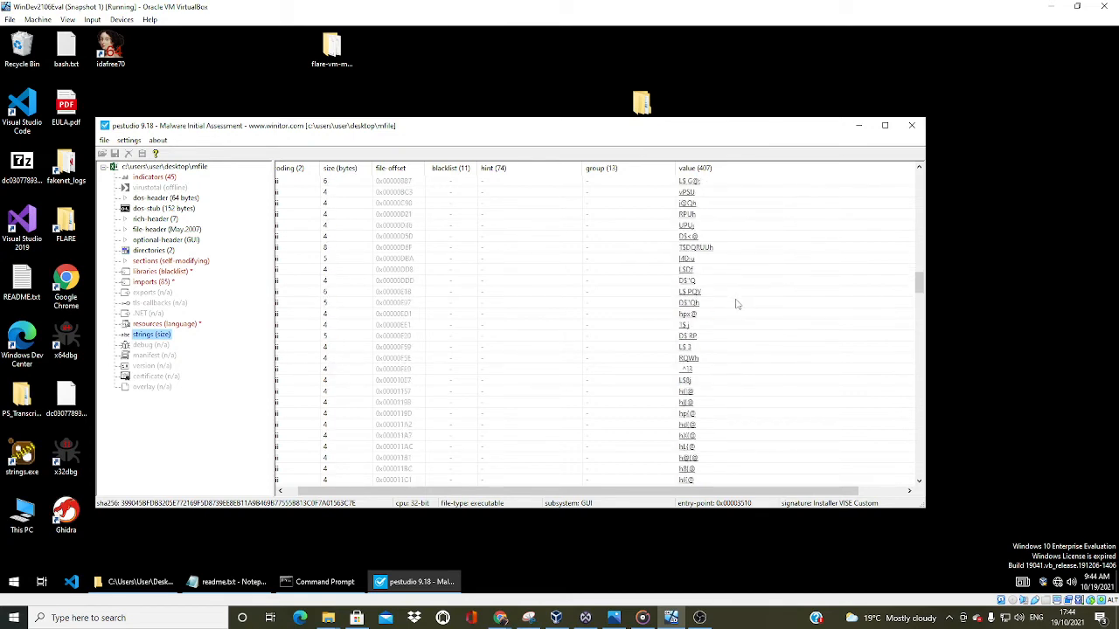
pyautogui.scroll(-9, 737, 305)
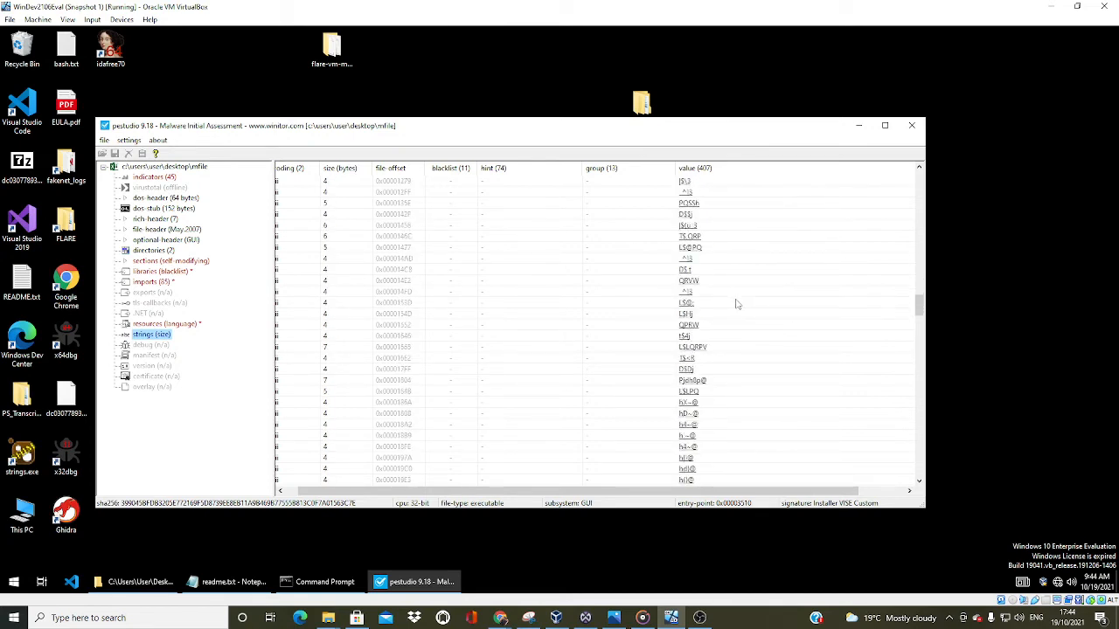
pyautogui.scroll(-15, 737, 305)
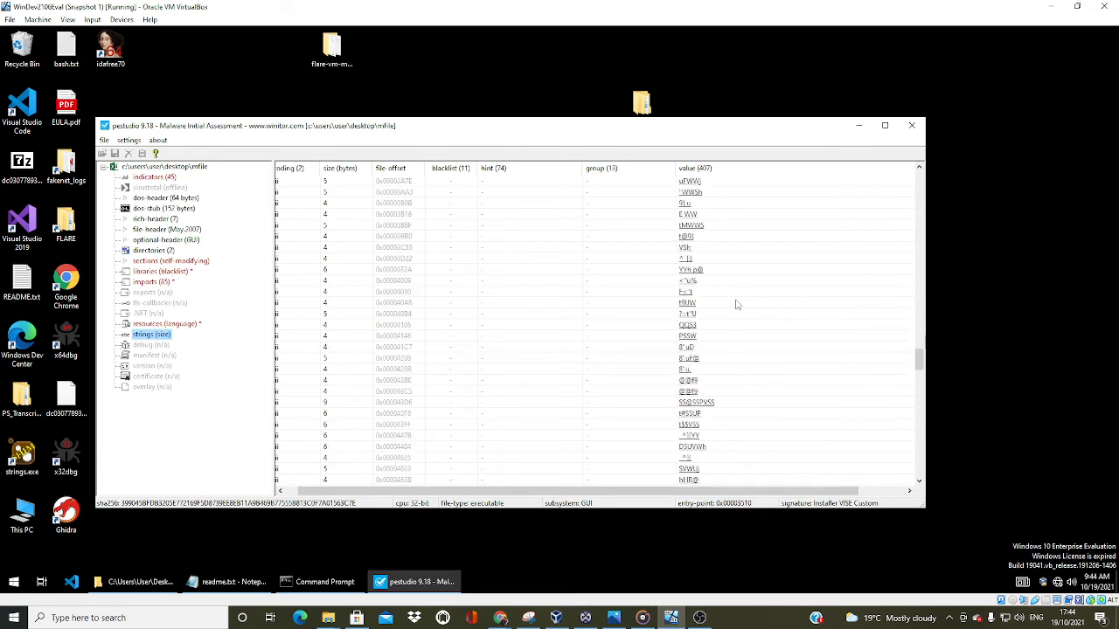
pyautogui.scroll(-2, 737, 304)
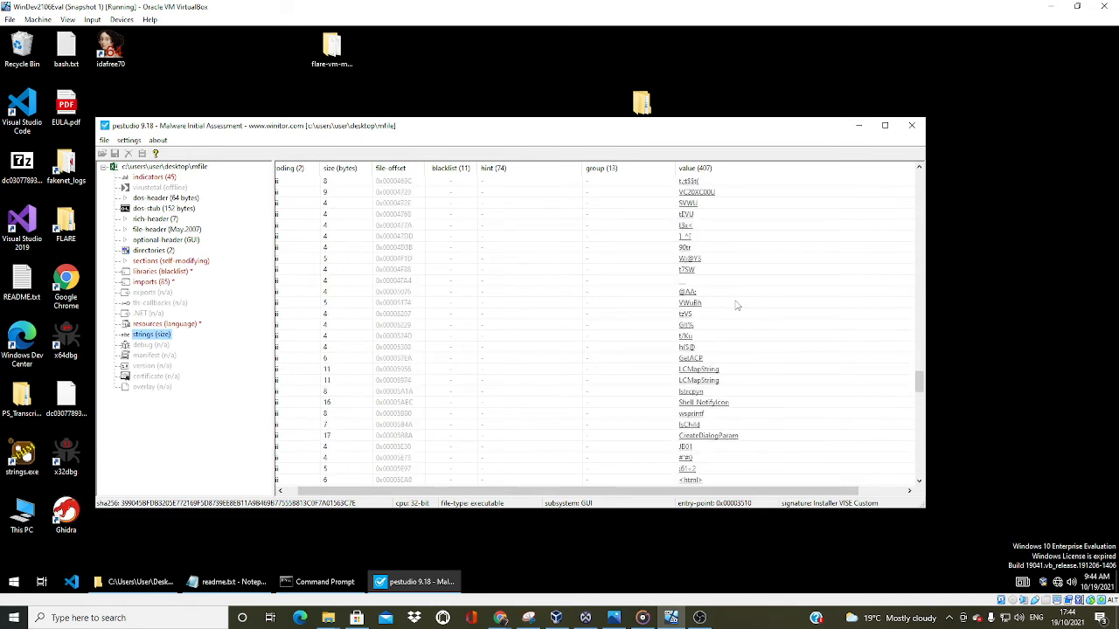
# Examine the embedded HTML page strings, bringing the full value column into view to read the longer entries
pyautogui.scroll(-4, 739, 310)
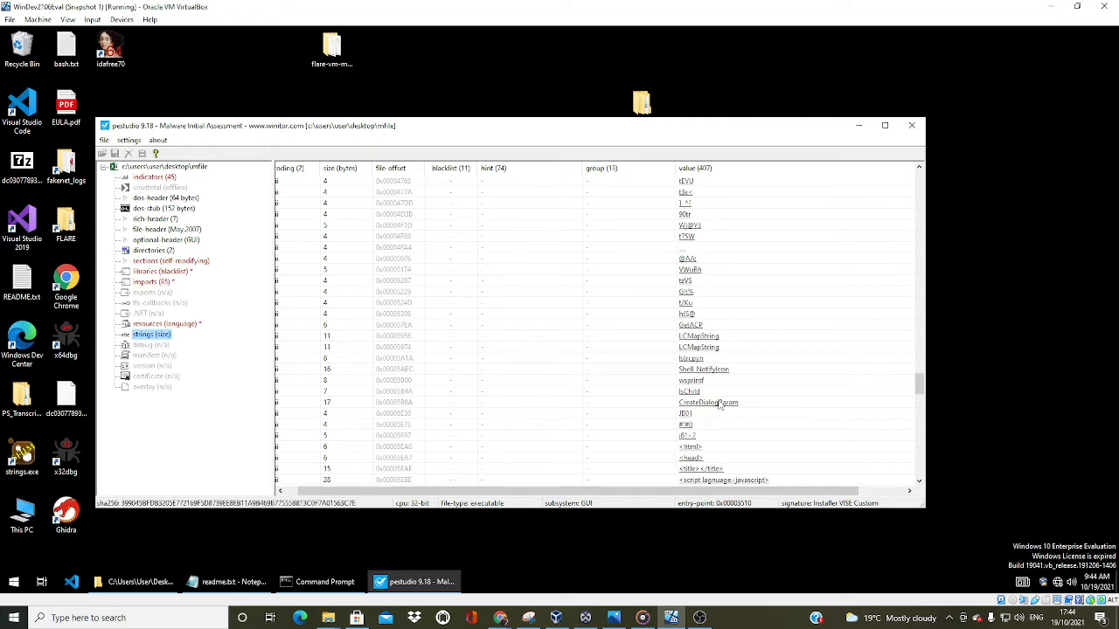
pyautogui.scroll(-2, 721, 404)
pyautogui.scroll(-1, 717, 402)
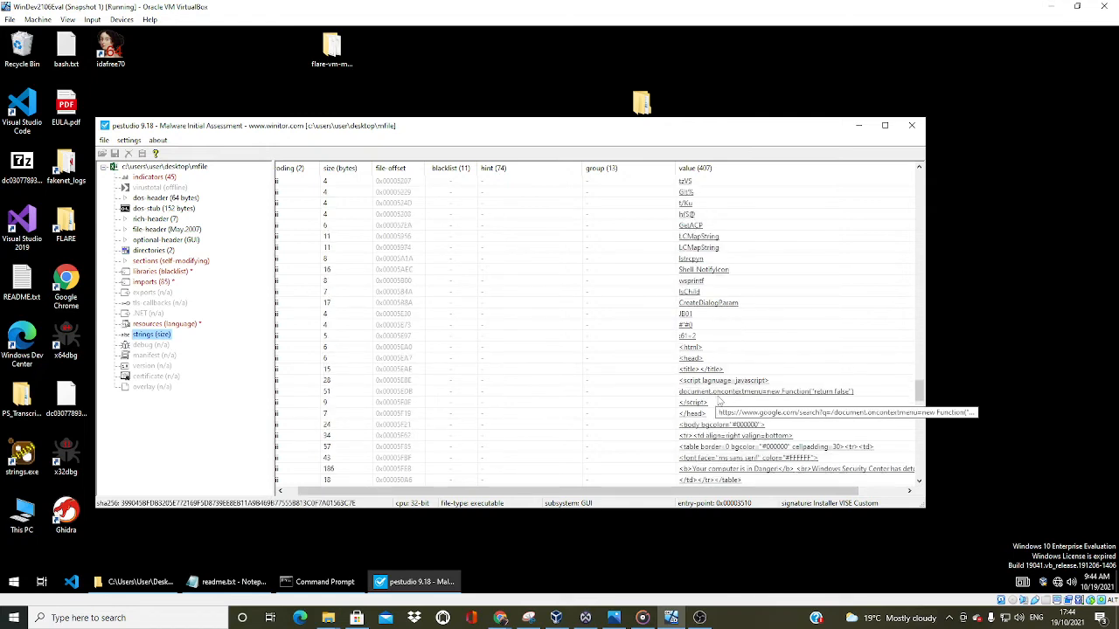
pyautogui.scroll(-1, 716, 389)
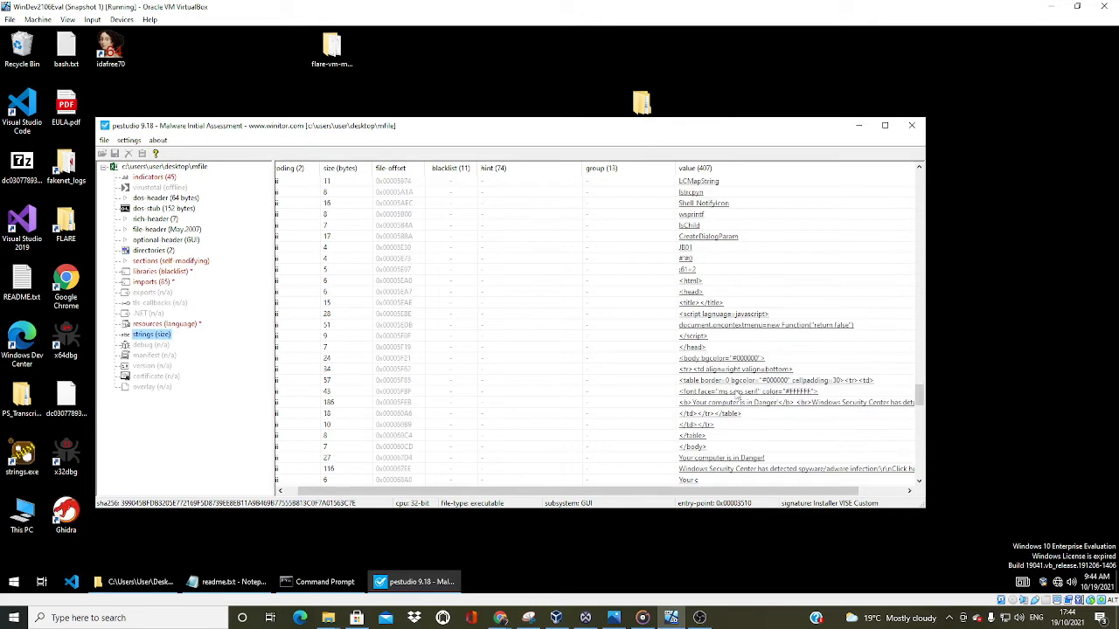
pyautogui.scroll(-2, 845, 384)
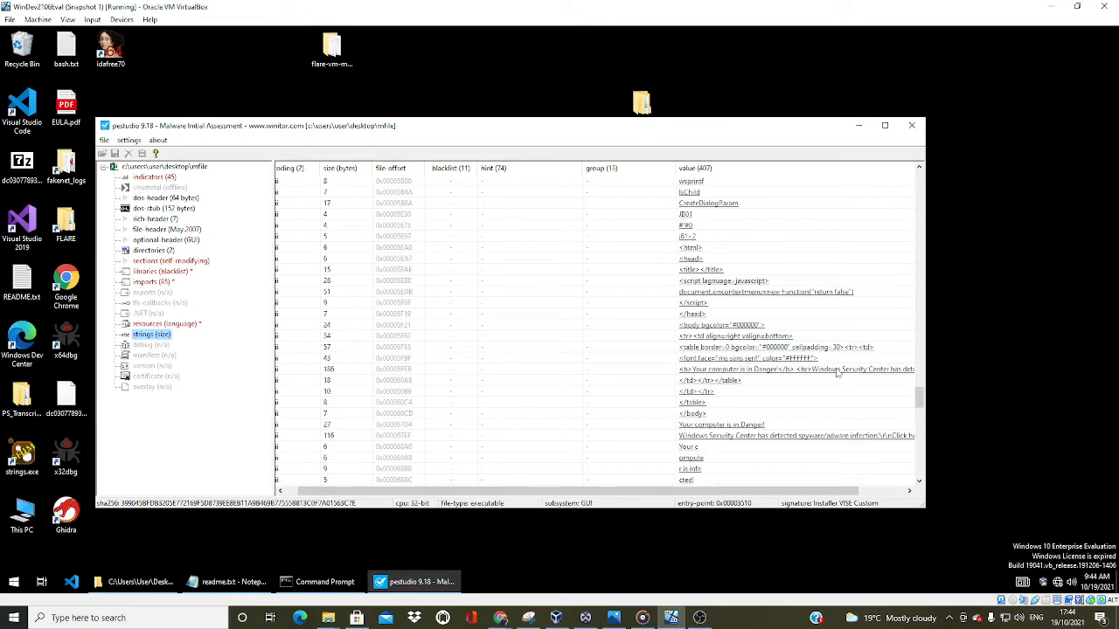
pyautogui.moveTo(846, 492); pyautogui.dragTo(894, 497)
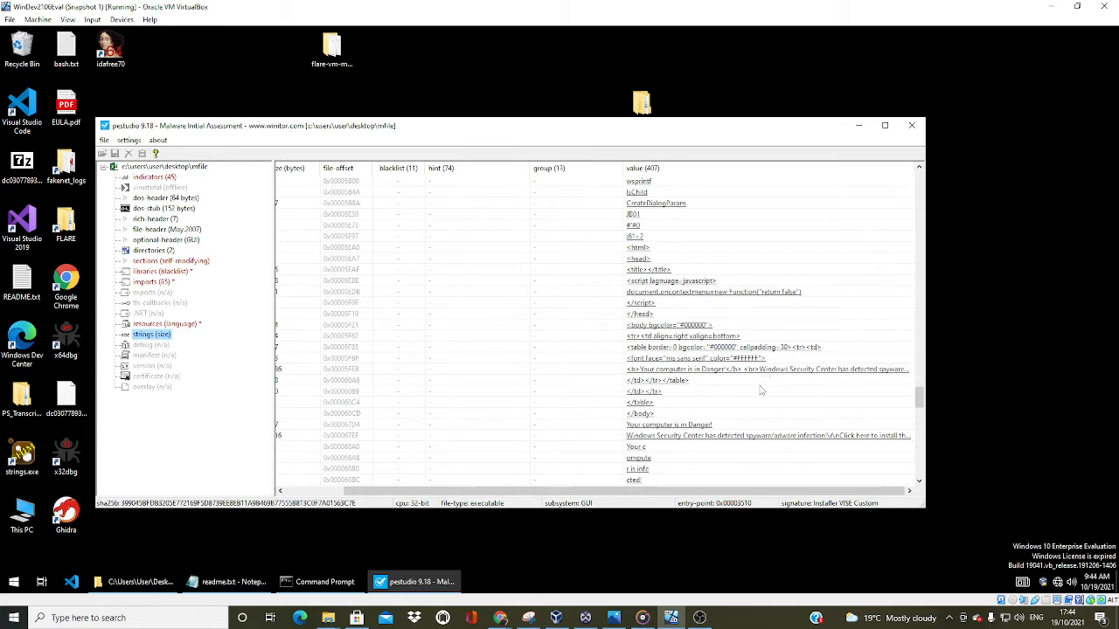
# Read the fragmented spyware-infection warning text that follows the HTML strings
pyautogui.scroll(-1, 761, 391)
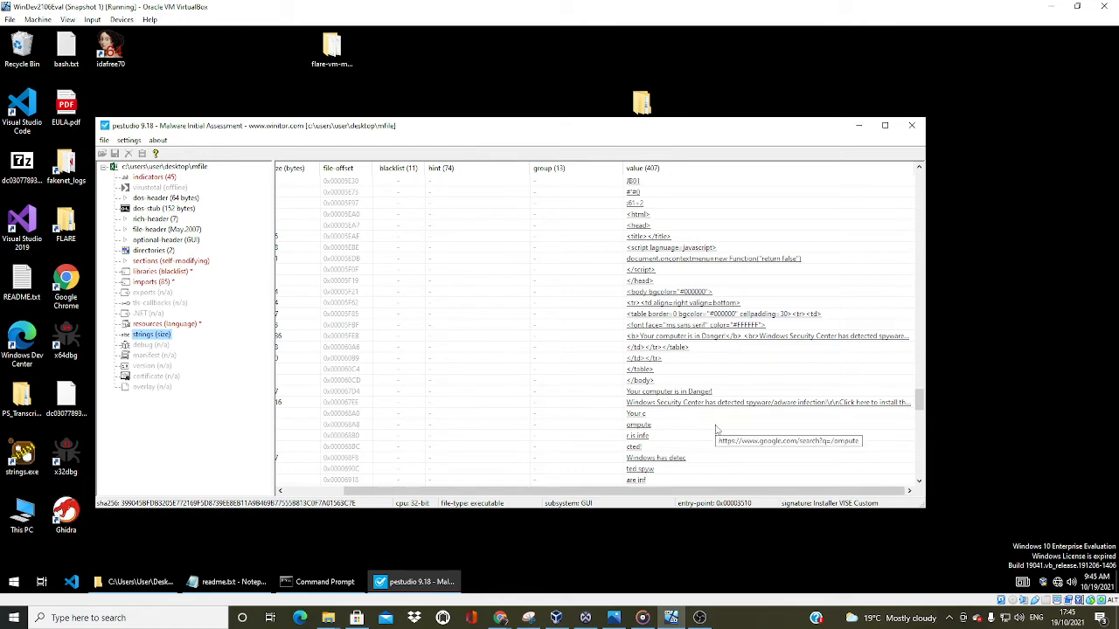
pyautogui.scroll(-1, 717, 427)
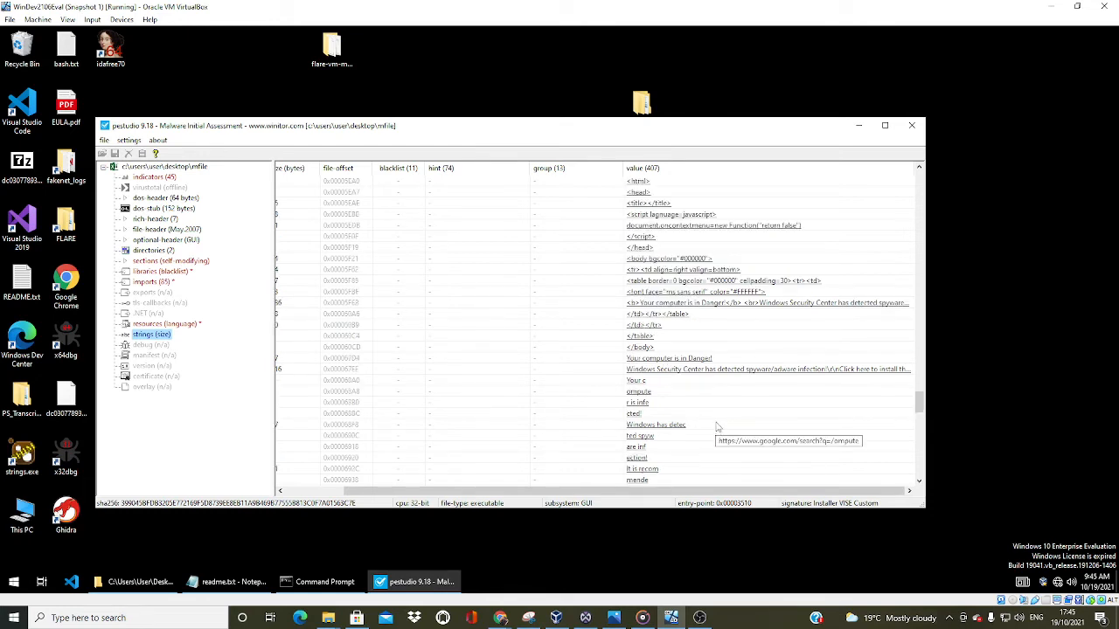
pyautogui.scroll(-1, 732, 425)
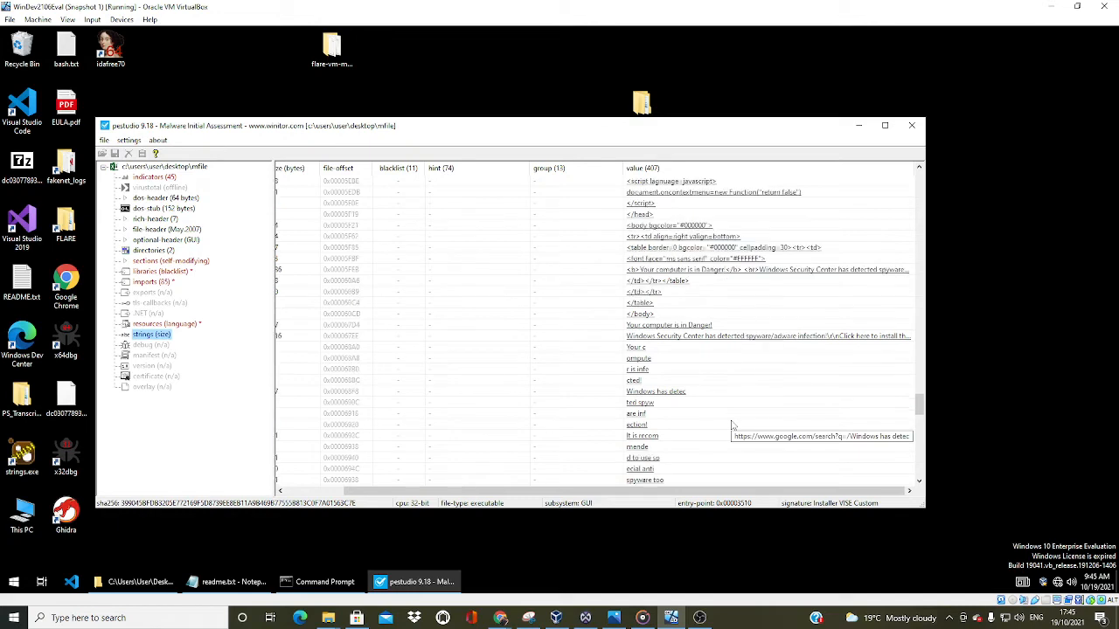
pyautogui.scroll(-1, 733, 425)
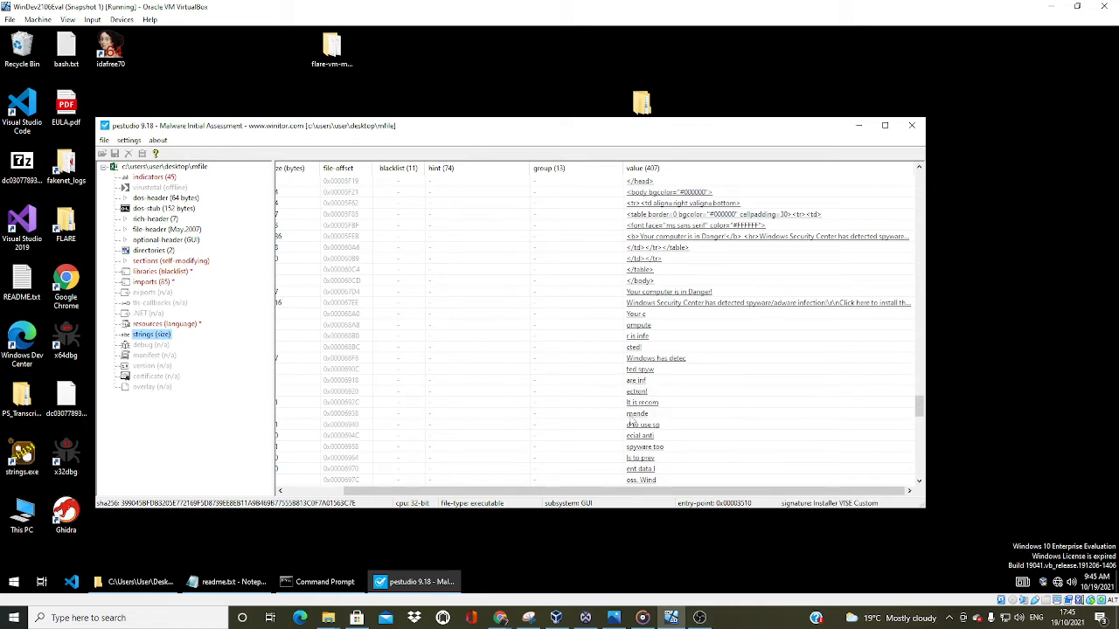
pyautogui.scroll(-1, 635, 422)
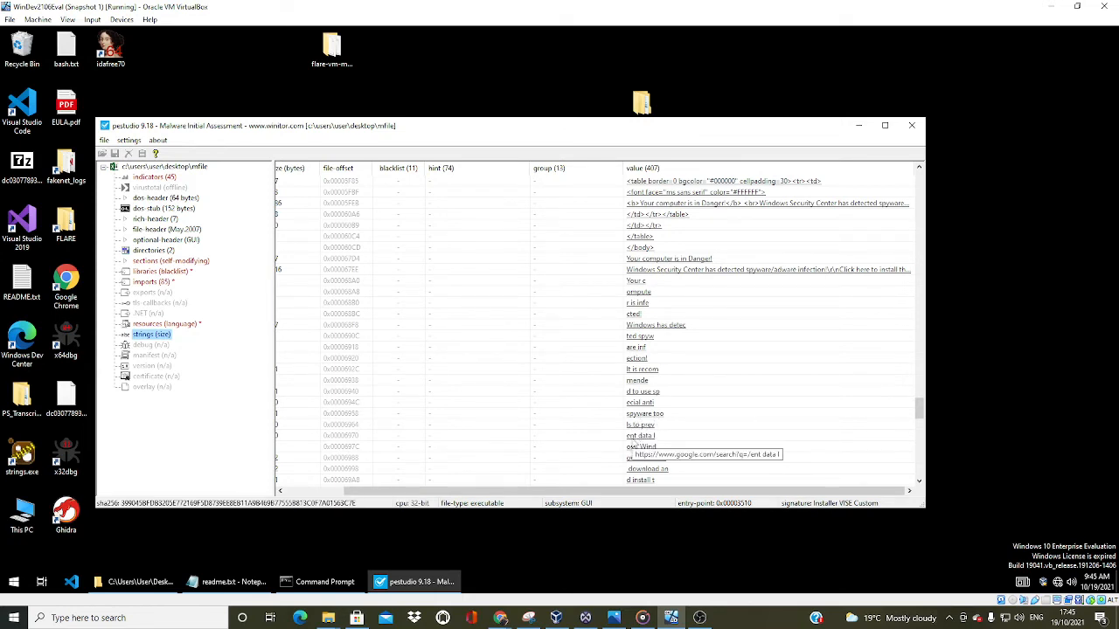
pyautogui.scroll(-1, 632, 444)
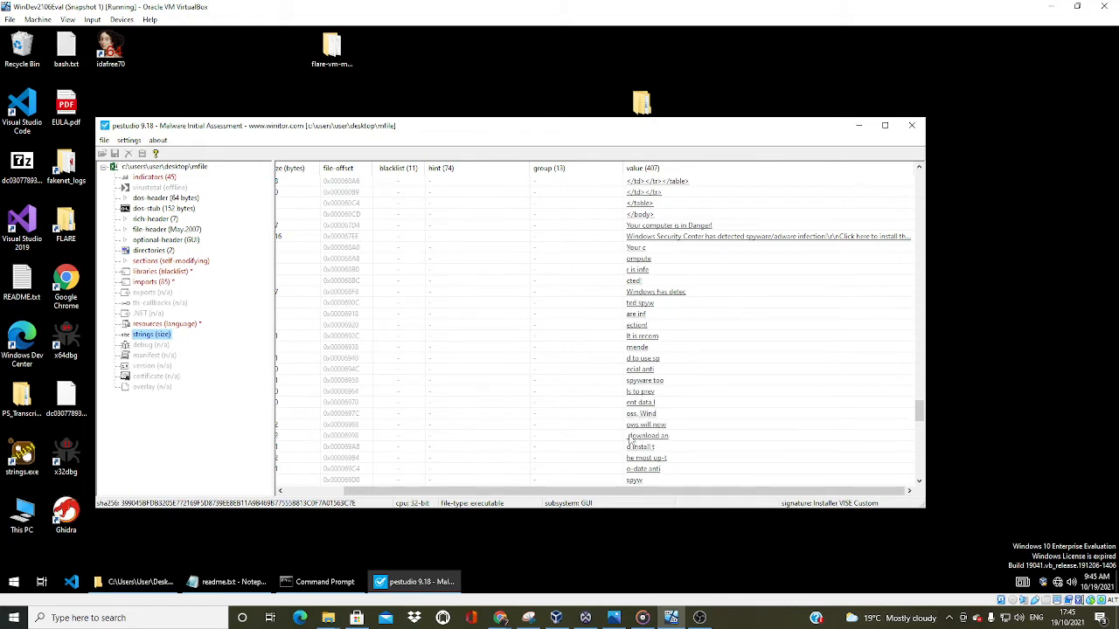
pyautogui.scroll(-1, 638, 448)
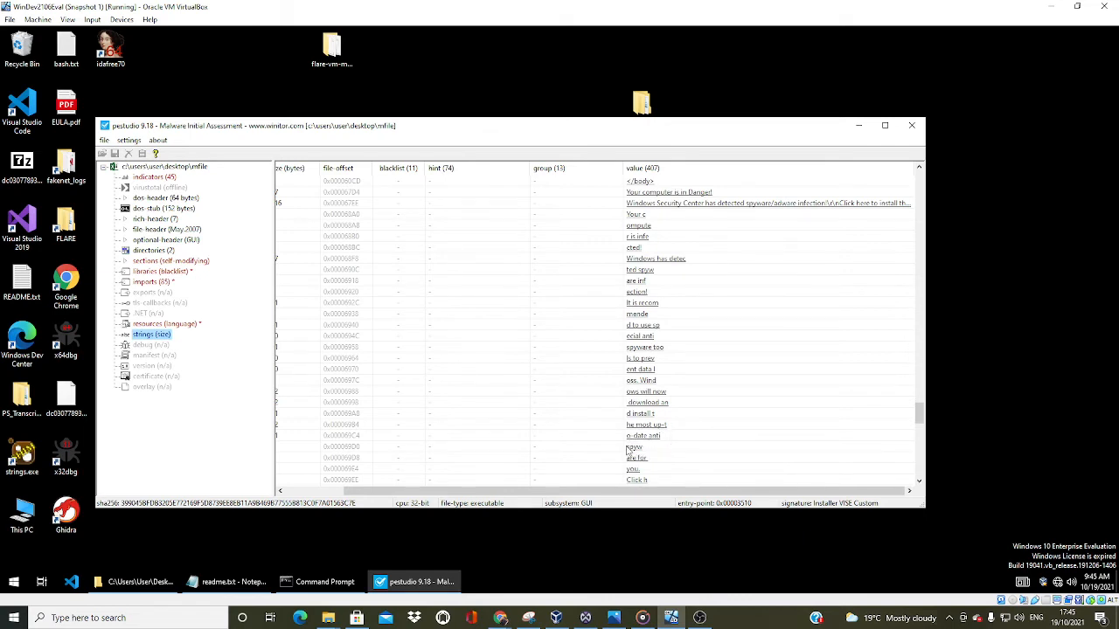
pyautogui.scroll(-1, 636, 460)
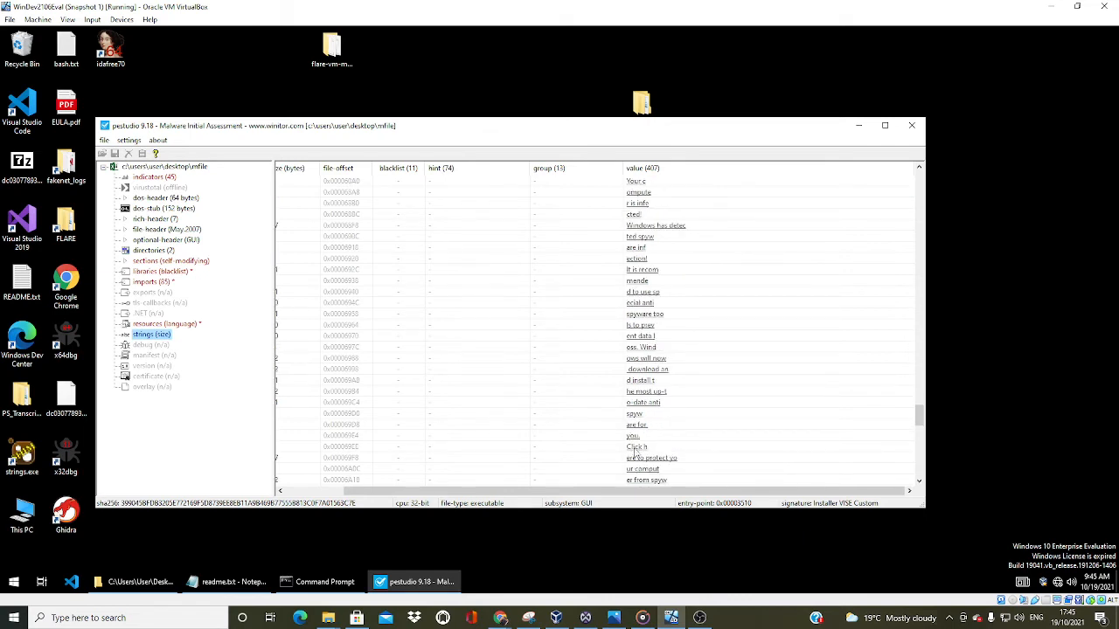
pyautogui.scroll(-1, 635, 455)
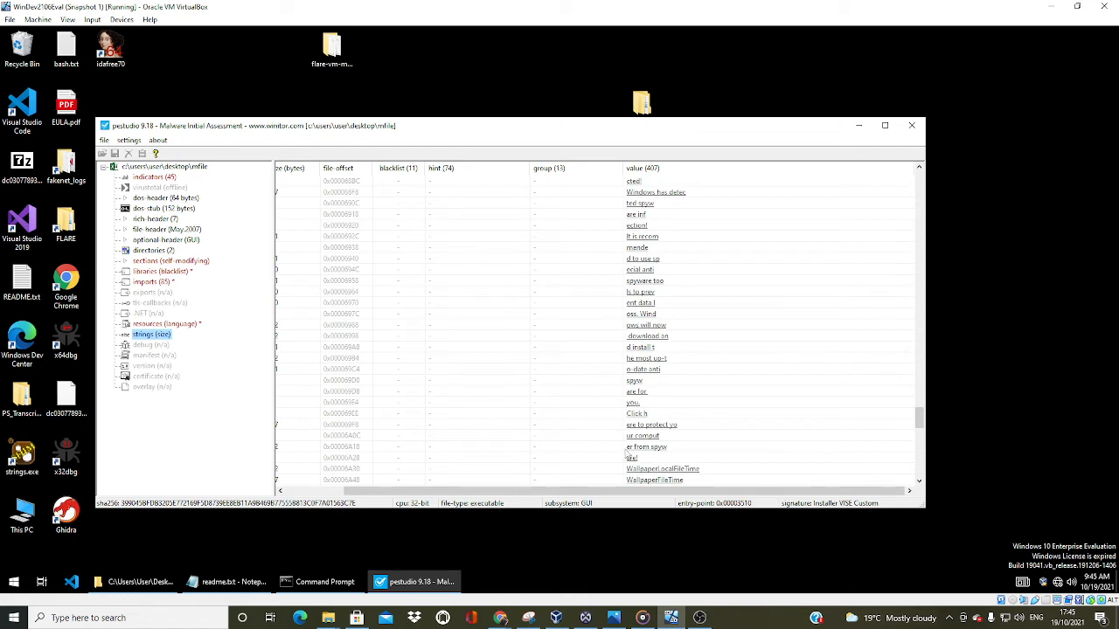
pyautogui.scroll(-1, 651, 450)
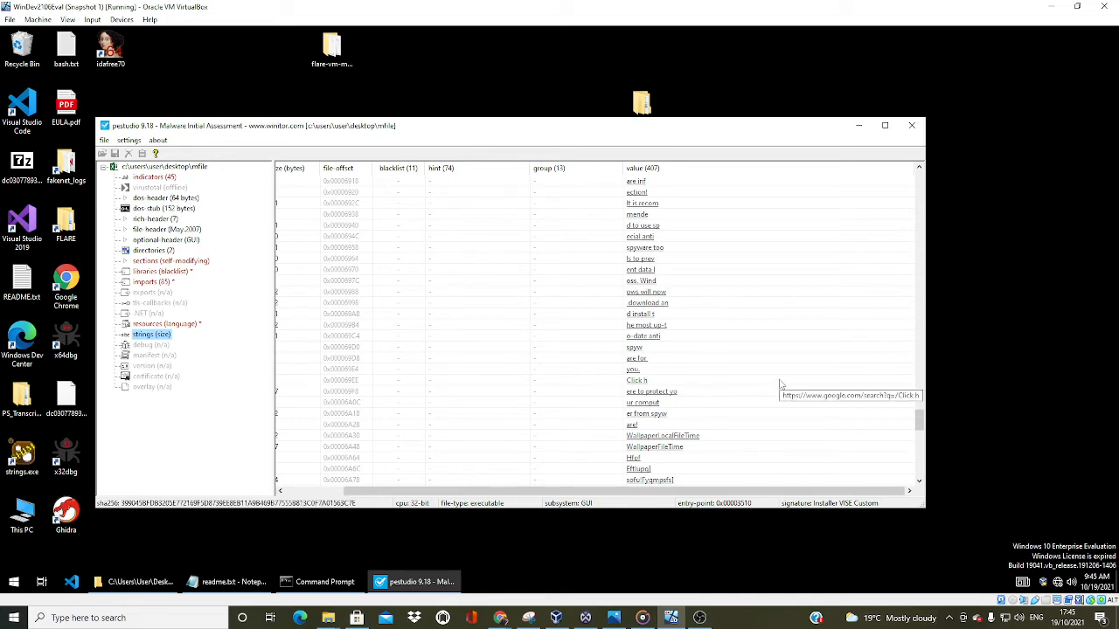
# Examine the strings naming wallpaper settings and Active Desktop restrictions, such as TileWallpaper, ForceActiveDesktopOn, and NoDeletingComponents
pyautogui.scroll(-1, 781, 385)
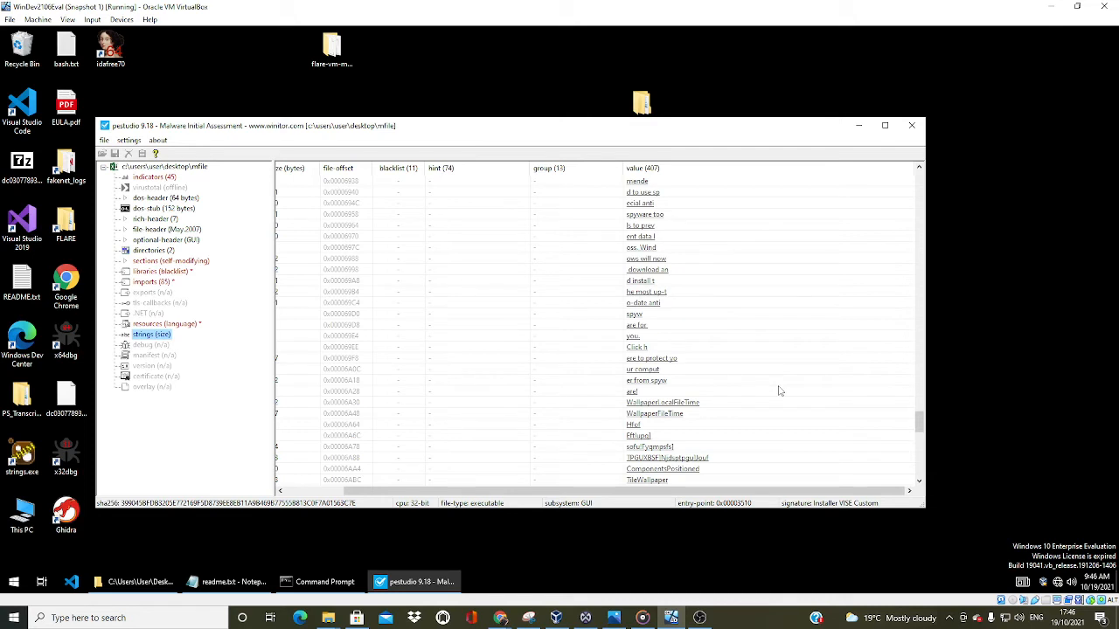
pyautogui.scroll(-1, 781, 391)
pyautogui.scroll(-1, 780, 391)
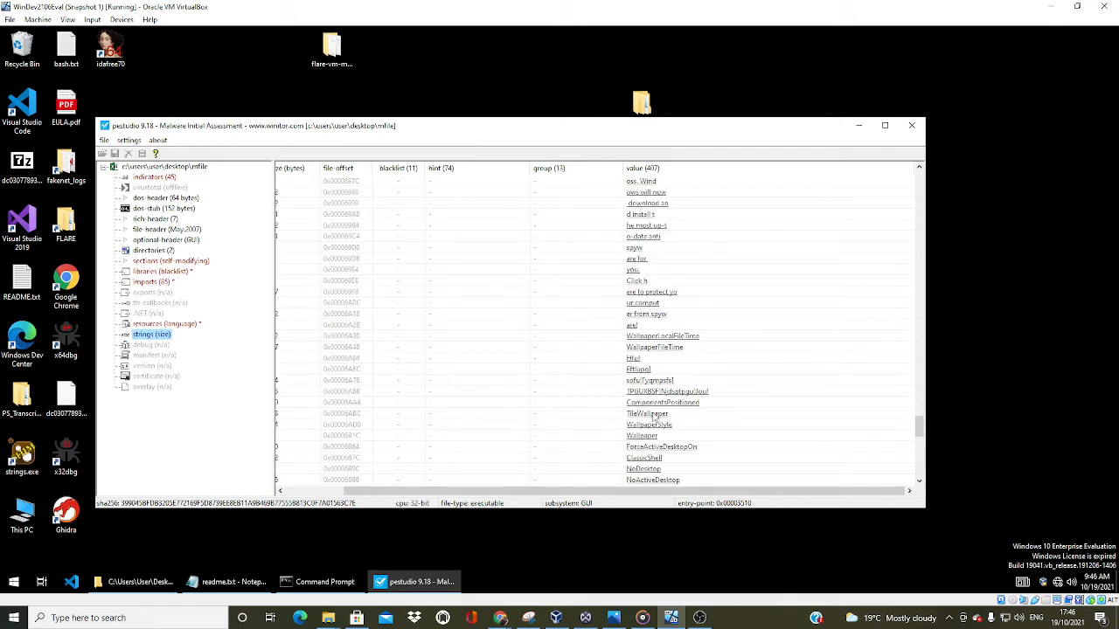
pyautogui.scroll(-1, 691, 447)
pyautogui.scroll(-1, 687, 448)
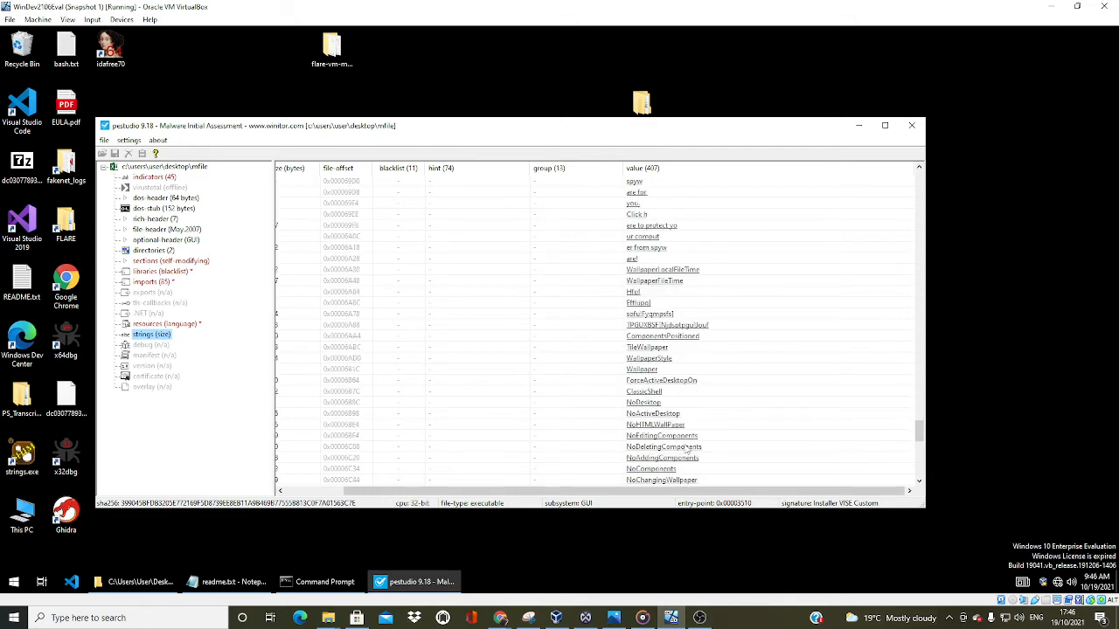
# Inspect the BraveSentry program paths and the split CurrentVersion\Run registry key strings
pyautogui.scroll(-2, 681, 415)
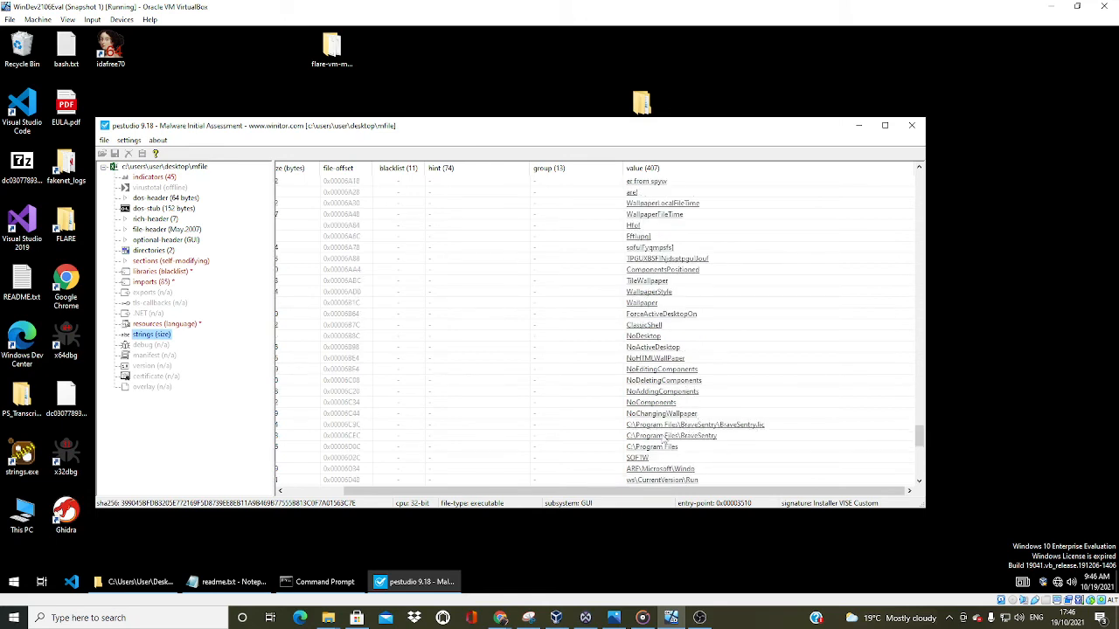
pyautogui.scroll(-1, 678, 441)
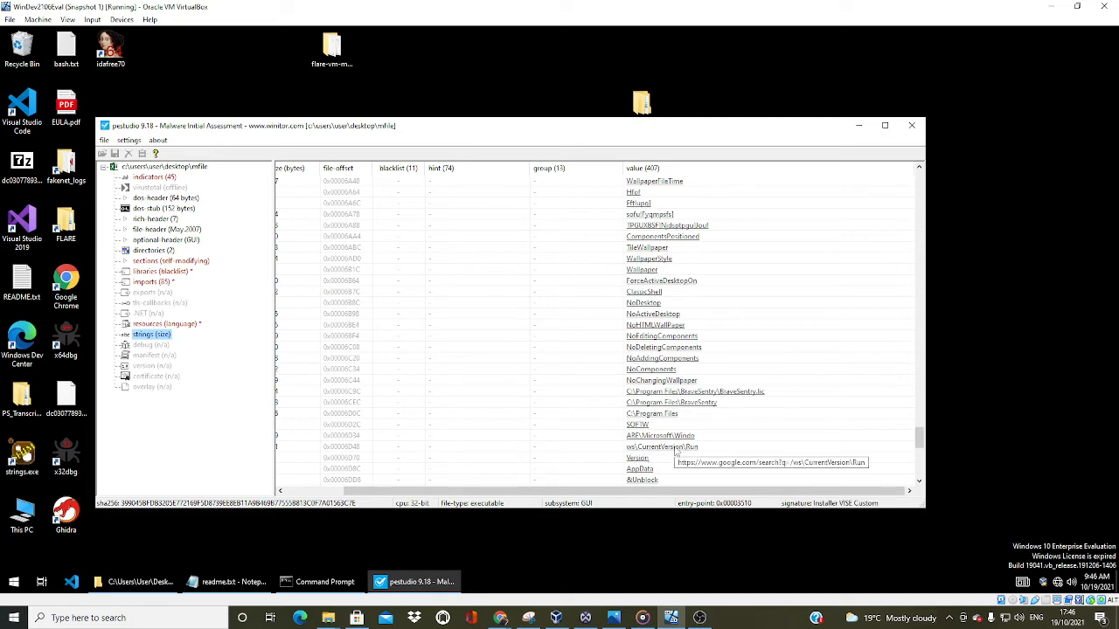
pyautogui.scroll(-1, 681, 451)
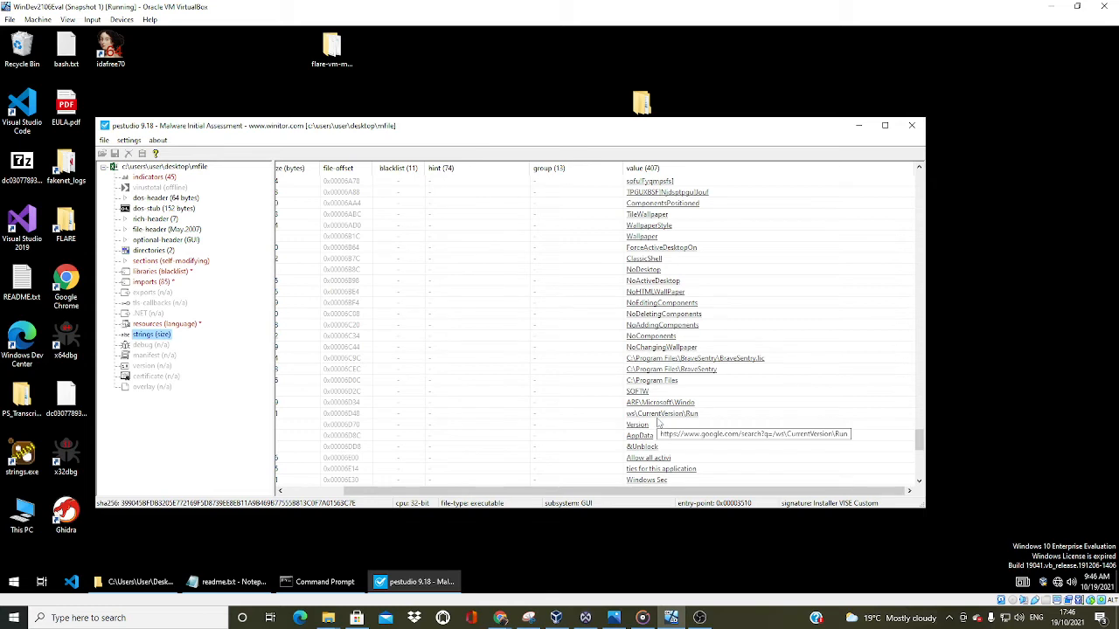
# Read the Windows Security Alert dialog strings and the remaining entries to the list's end, then return toward the HTML strings
pyautogui.scroll(-1, 673, 429)
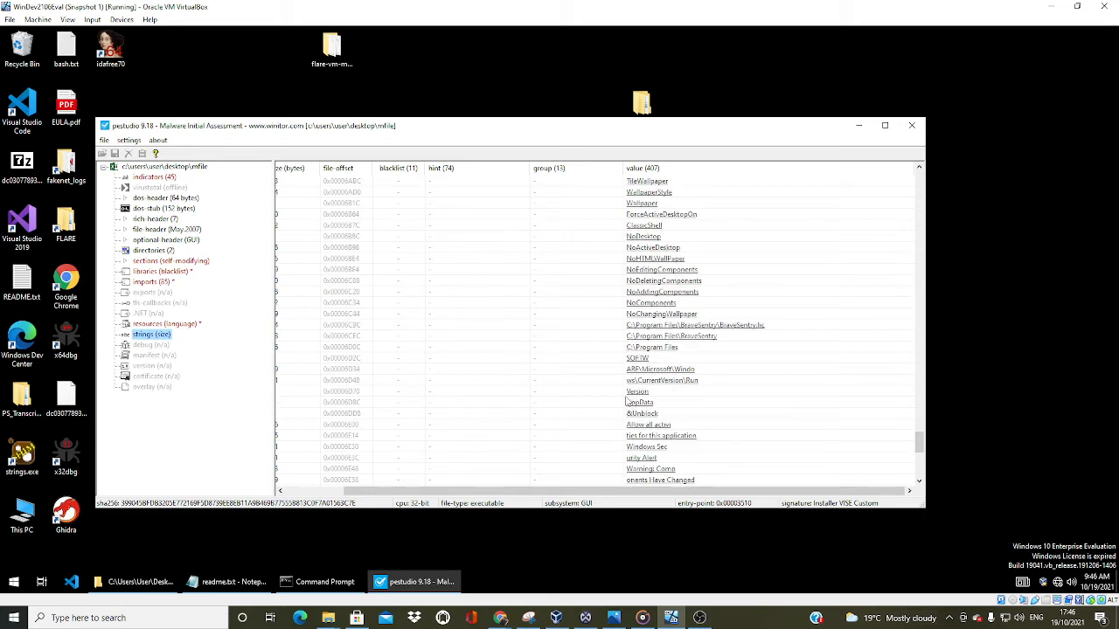
pyautogui.scroll(-1, 660, 427)
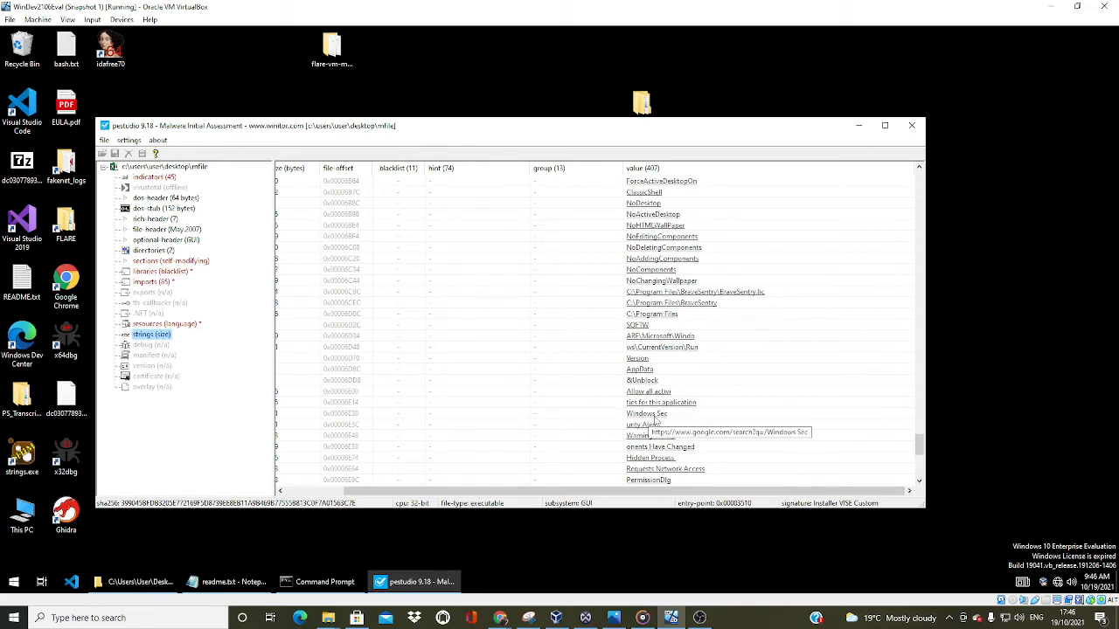
pyautogui.scroll(-1, 643, 437)
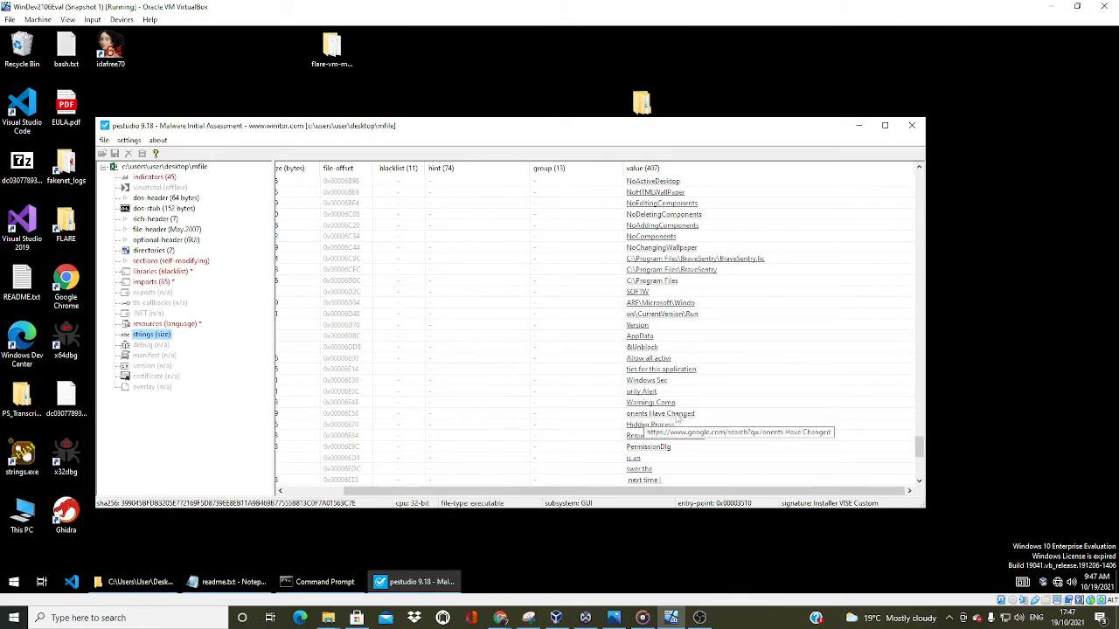
pyautogui.scroll(-1, 654, 443)
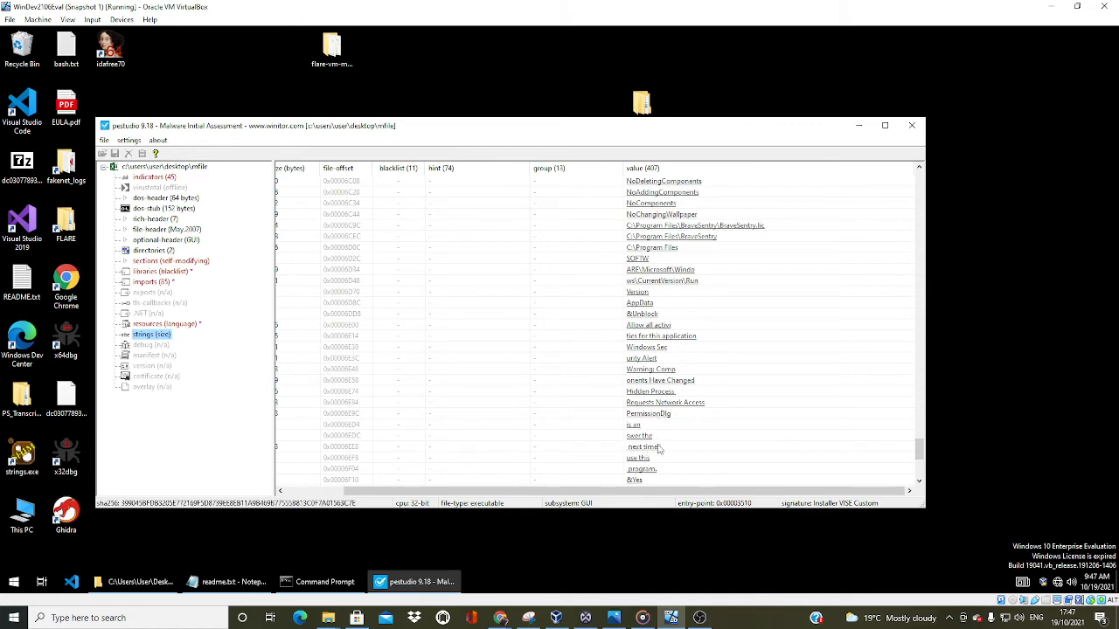
pyautogui.scroll(-2, 651, 461)
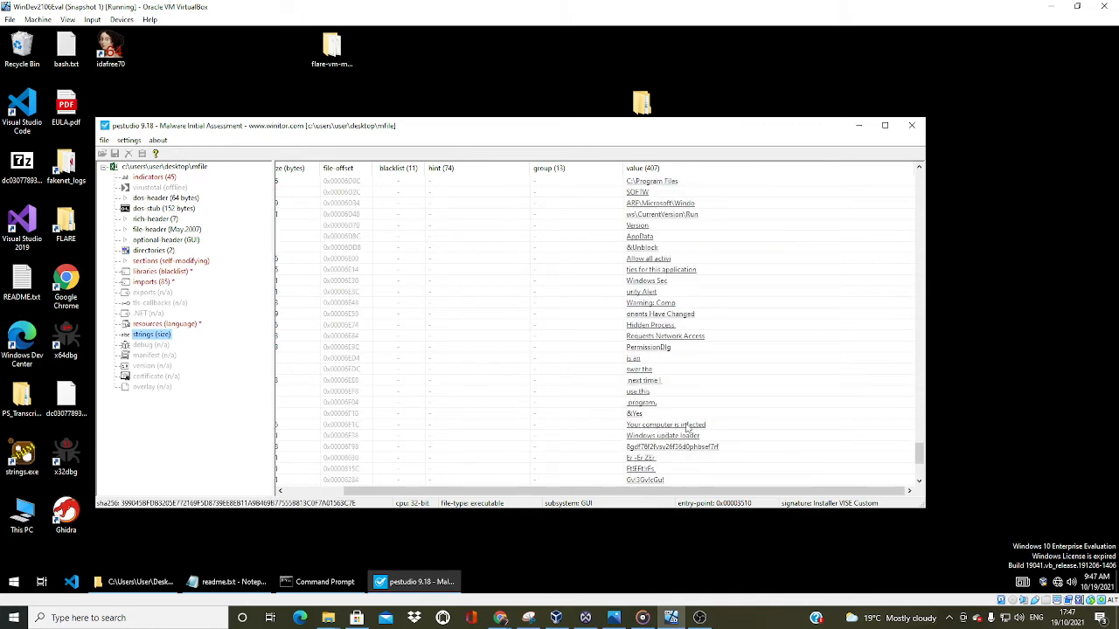
pyautogui.scroll(-5, 665, 442)
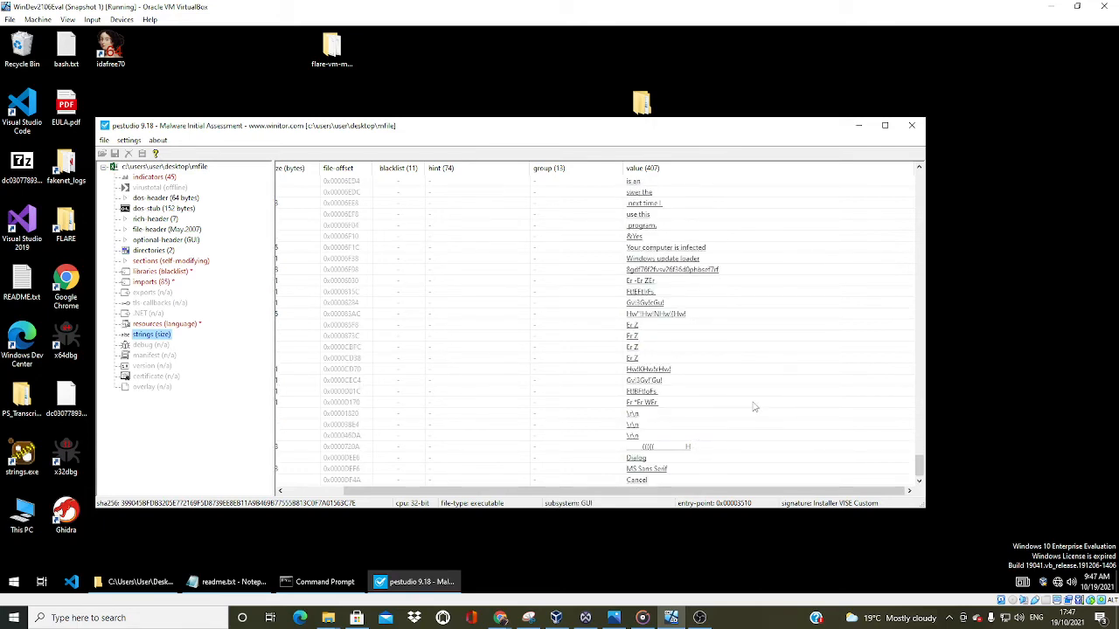
pyautogui.scroll(12, 753, 407)
pyautogui.scroll(15, 753, 407)
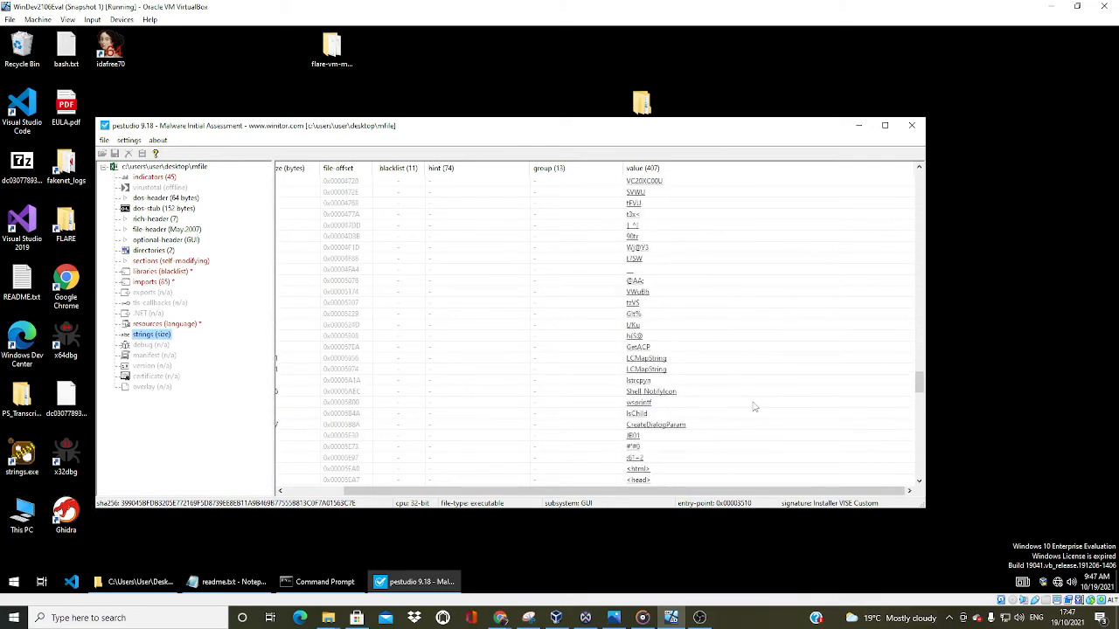
# Return to the first entries of the strings list and bring its encoding and size columns back into view
pyautogui.scroll(15, 754, 406)
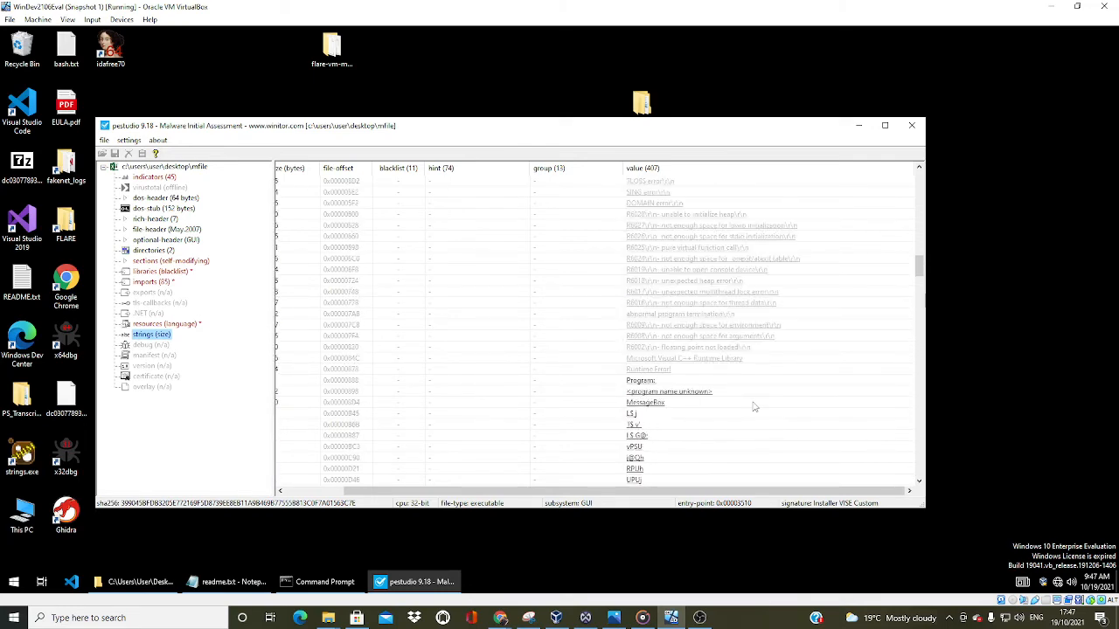
pyautogui.scroll(5, 754, 407)
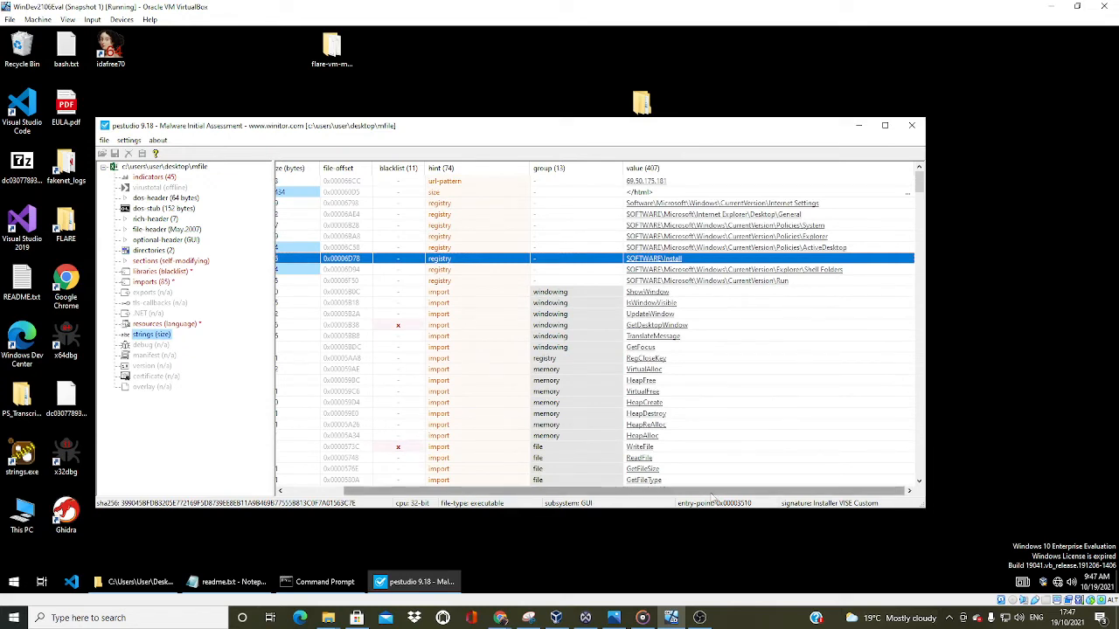
pyautogui.moveTo(709, 491); pyautogui.dragTo(653, 491)
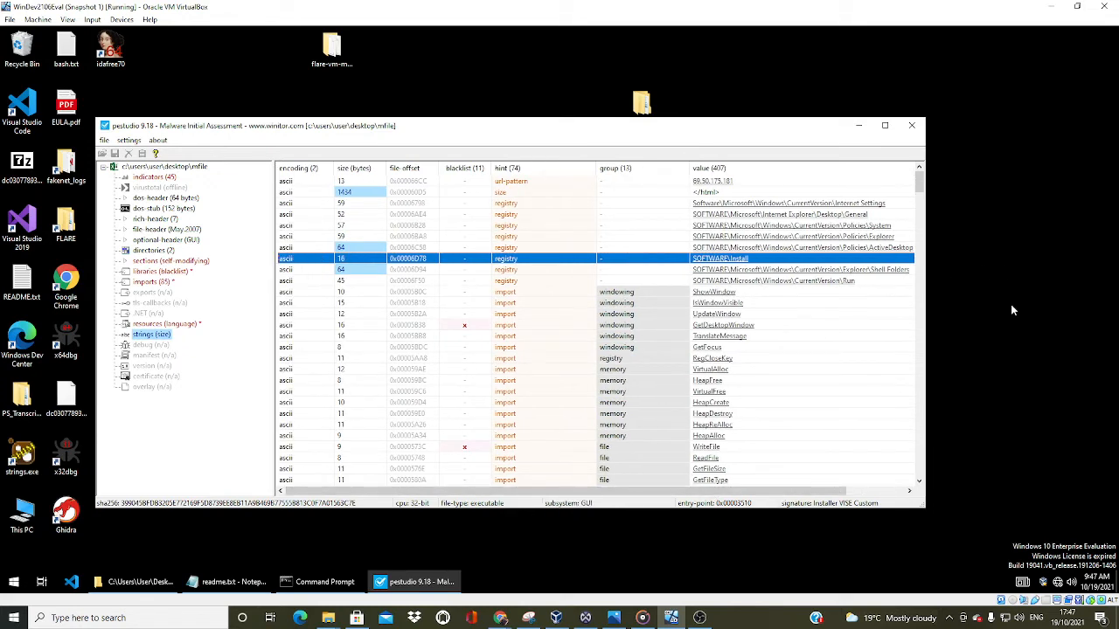
# Minimize pestudio and load the desktop MFile into IDA Free as a portable executable for 80386, with Load resources enabled
pyautogui.click(858, 128)
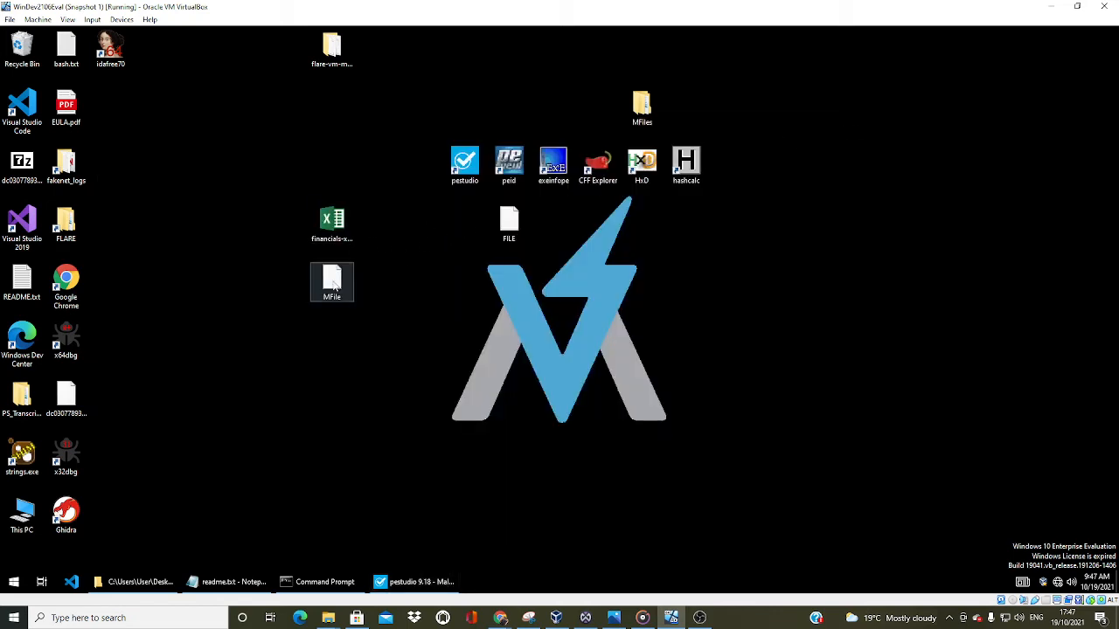
pyautogui.moveTo(331, 280); pyautogui.dragTo(119, 49)
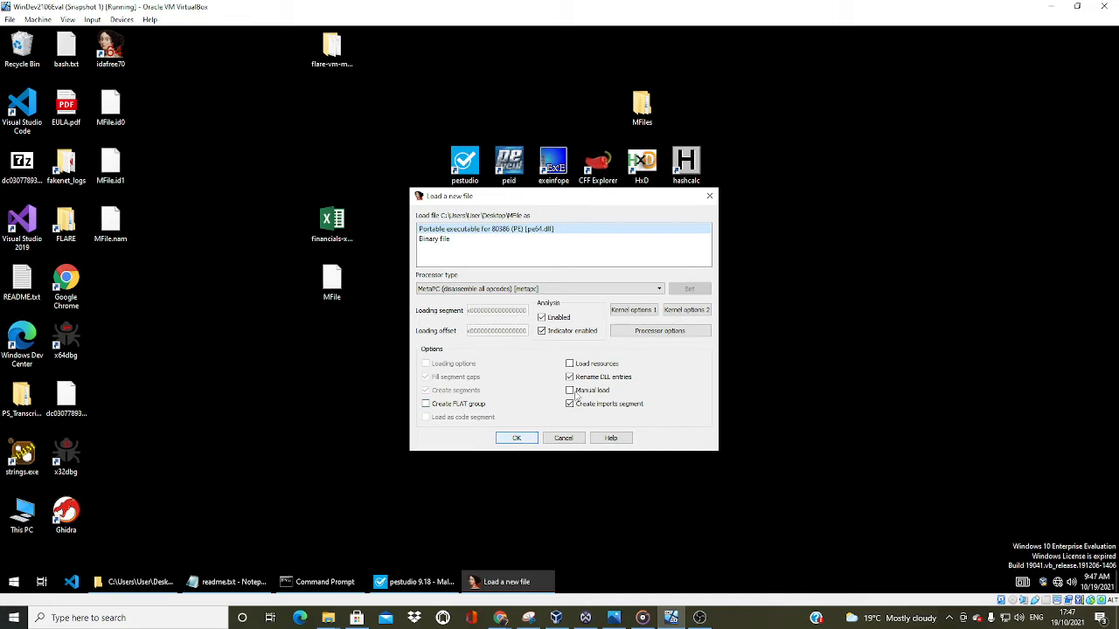
pyautogui.click(570, 363)
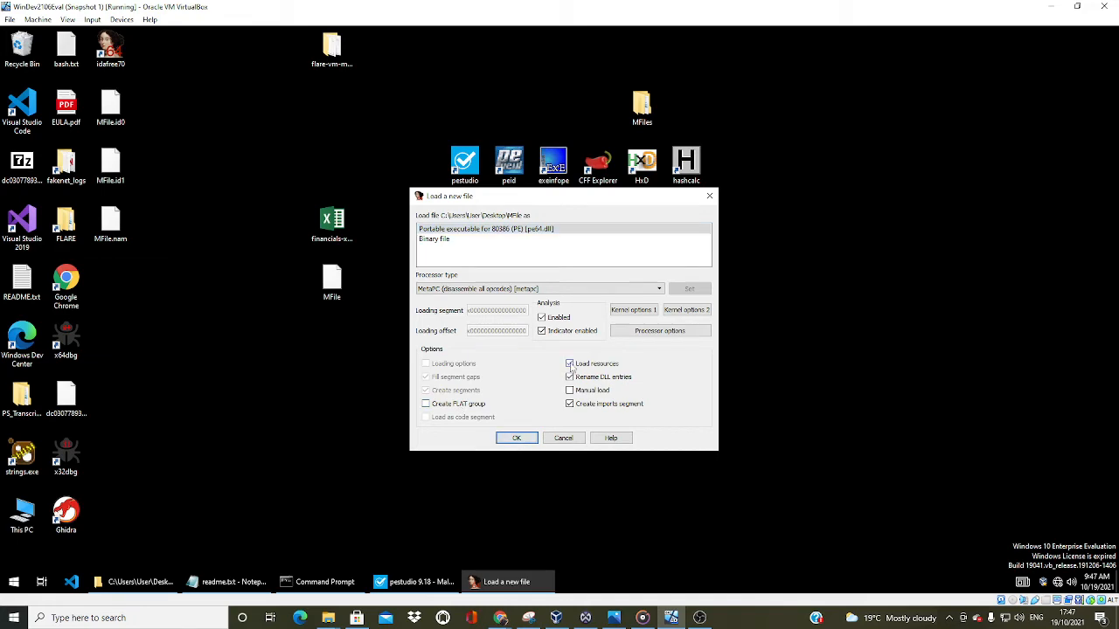
pyautogui.click(517, 438)
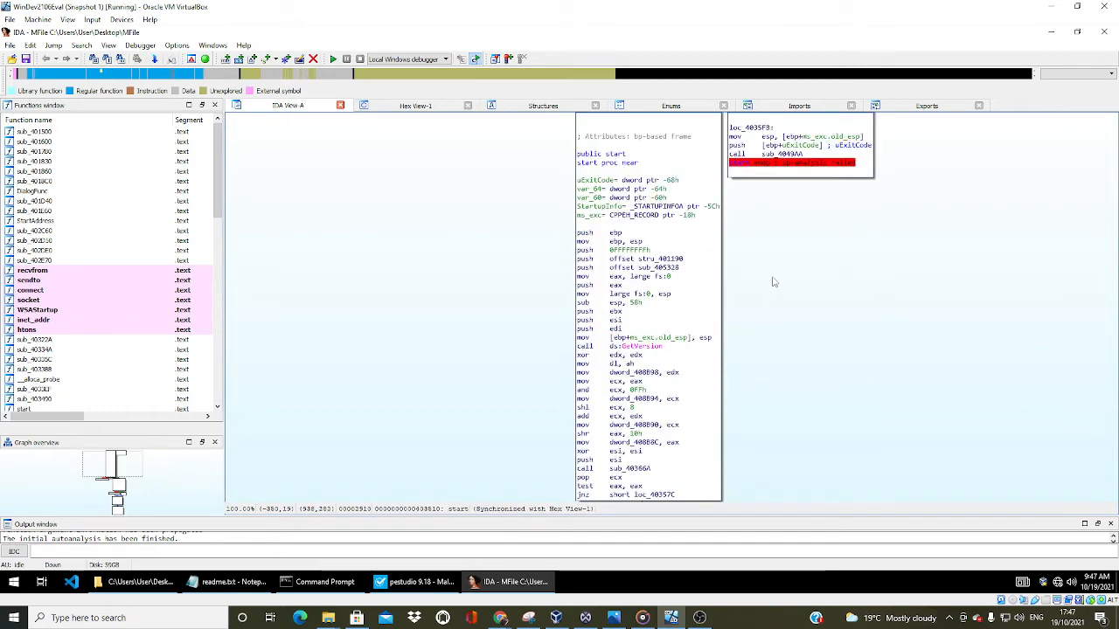
# Follow the start function's disassembly graph from its entry block down to the final return block and back
pyautogui.scroll(2, 773, 282)
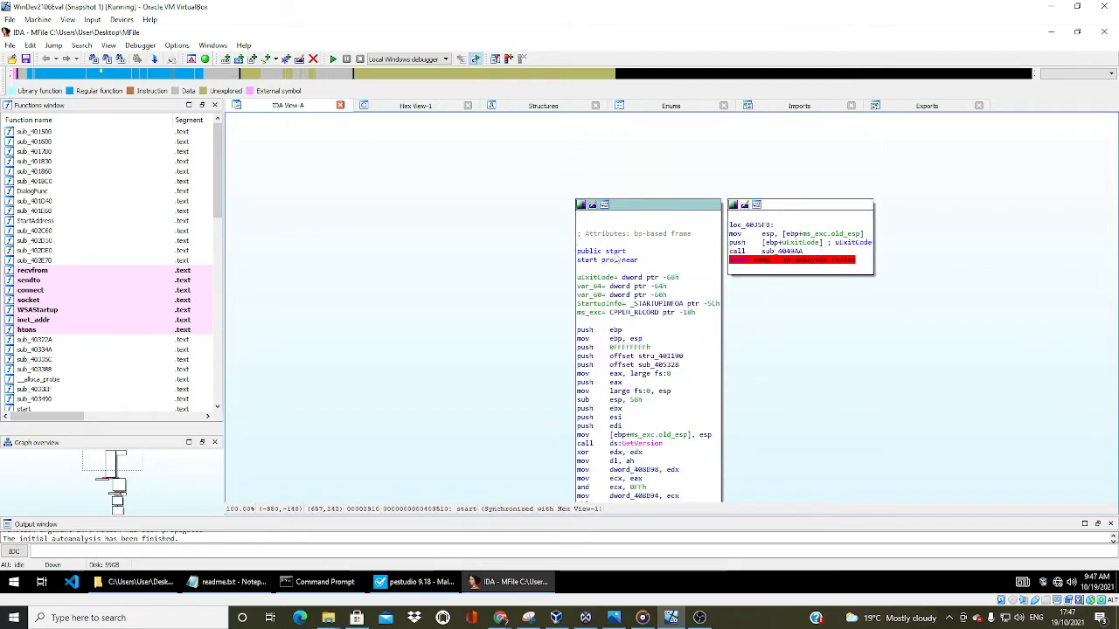
pyautogui.scroll(-7, 612, 289)
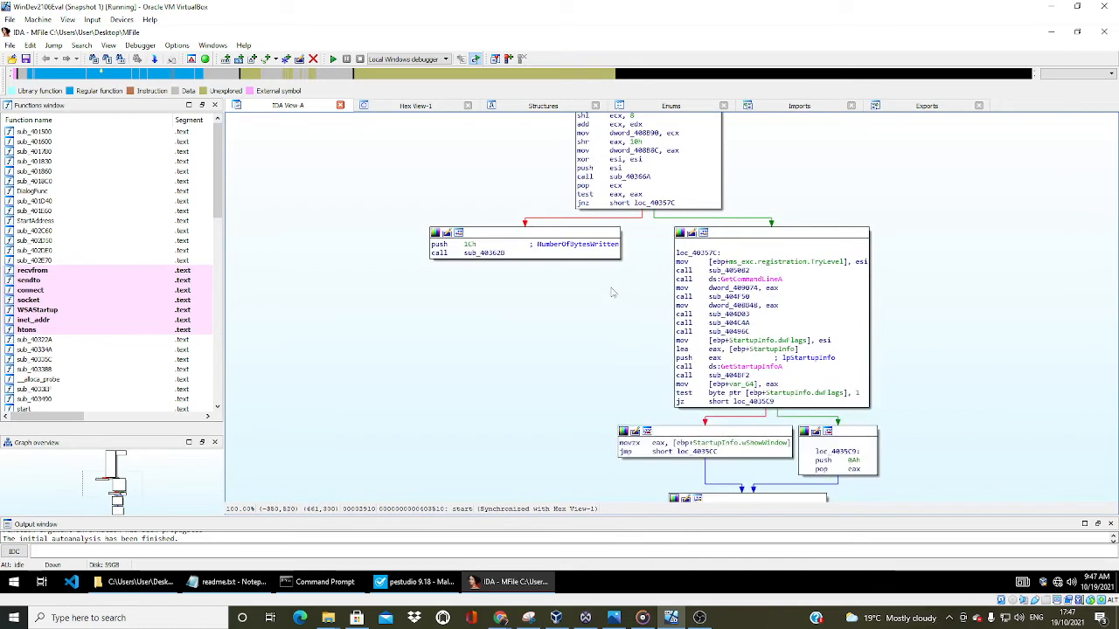
pyautogui.scroll(-11, 612, 293)
pyautogui.scroll(4, 612, 293)
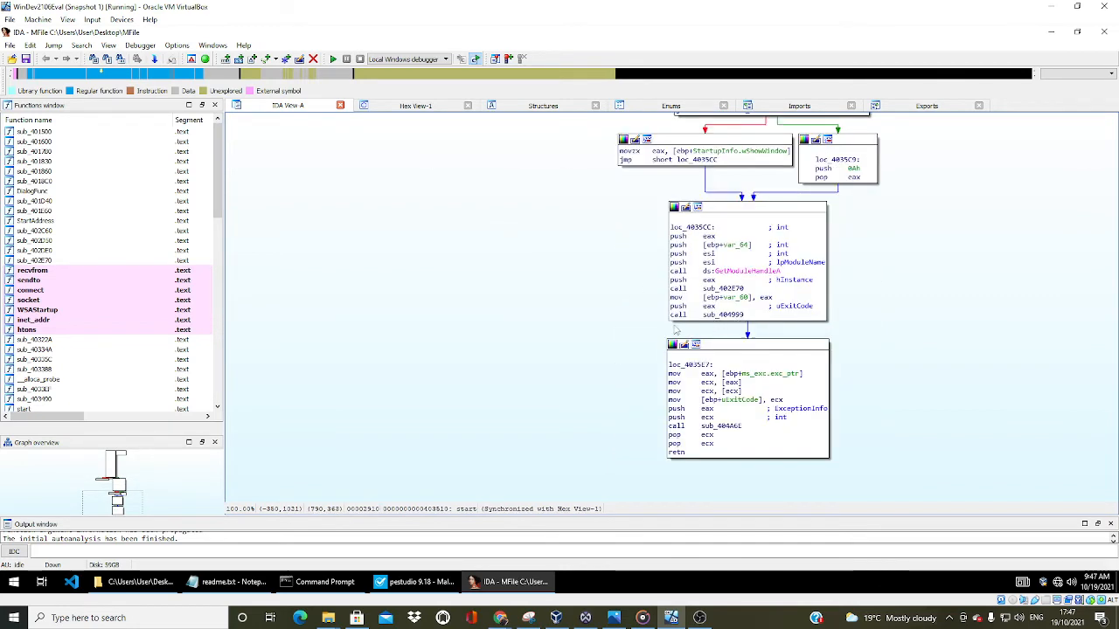
pyautogui.scroll(10, 660, 329)
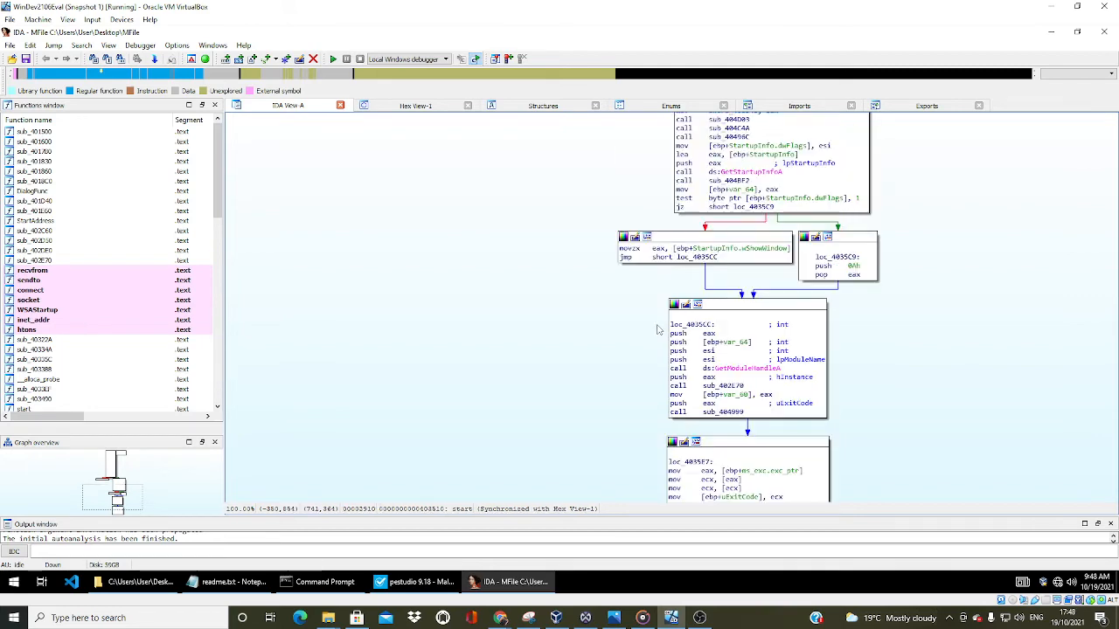
pyautogui.scroll(5, 600, 263)
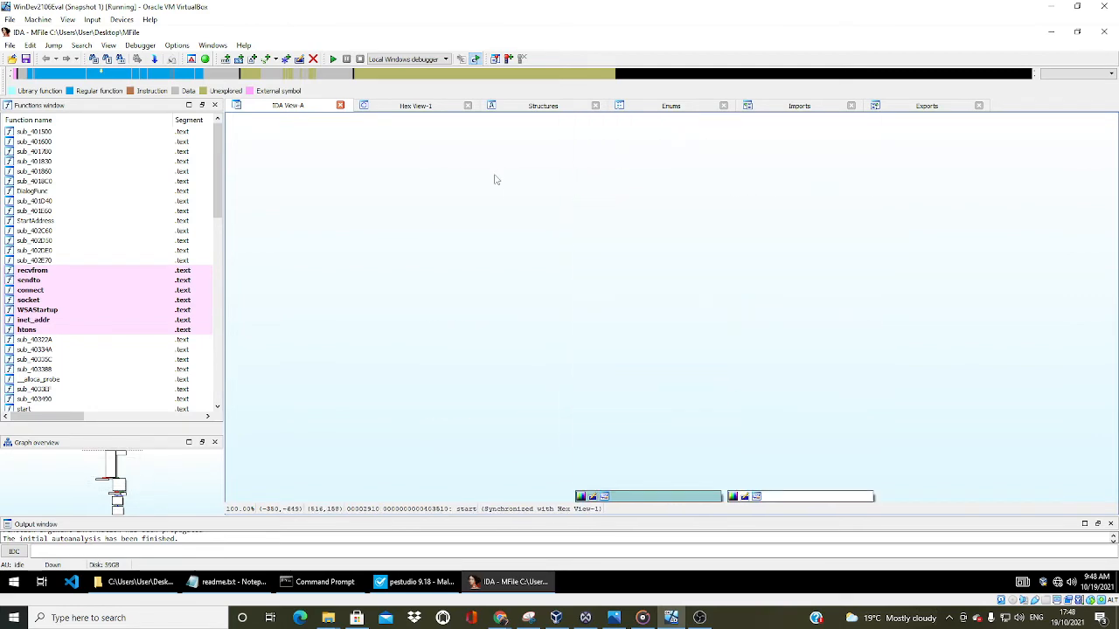
# Look over MFile's hex dump, structure definitions and enumerations
pyautogui.click(418, 107)
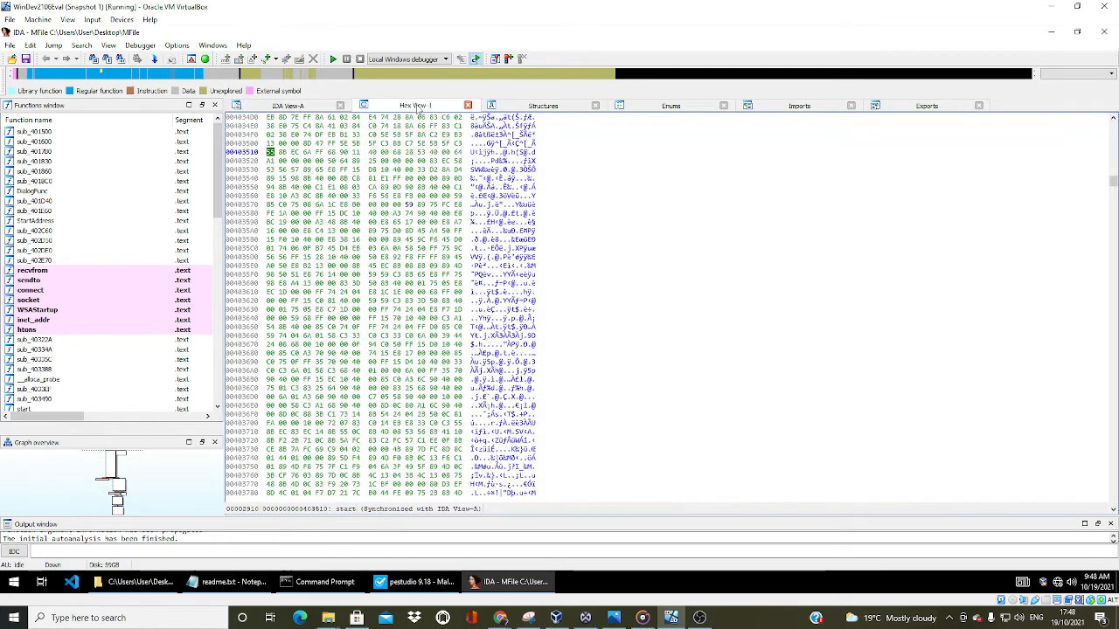
pyautogui.click(526, 106)
pyautogui.scroll(5, 449, 148)
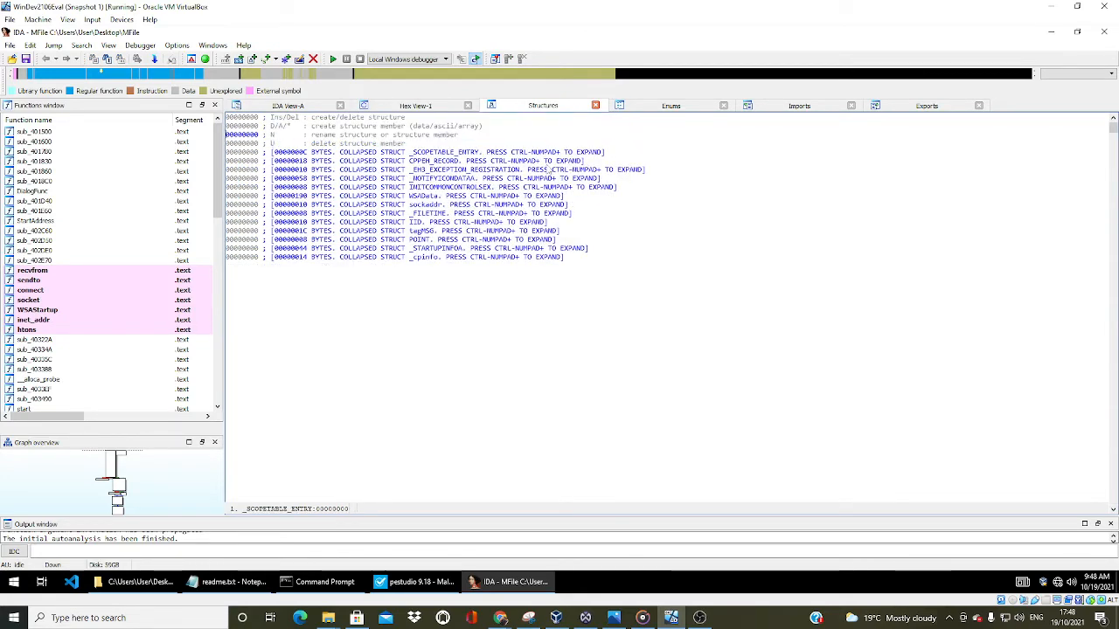
pyautogui.click(648, 108)
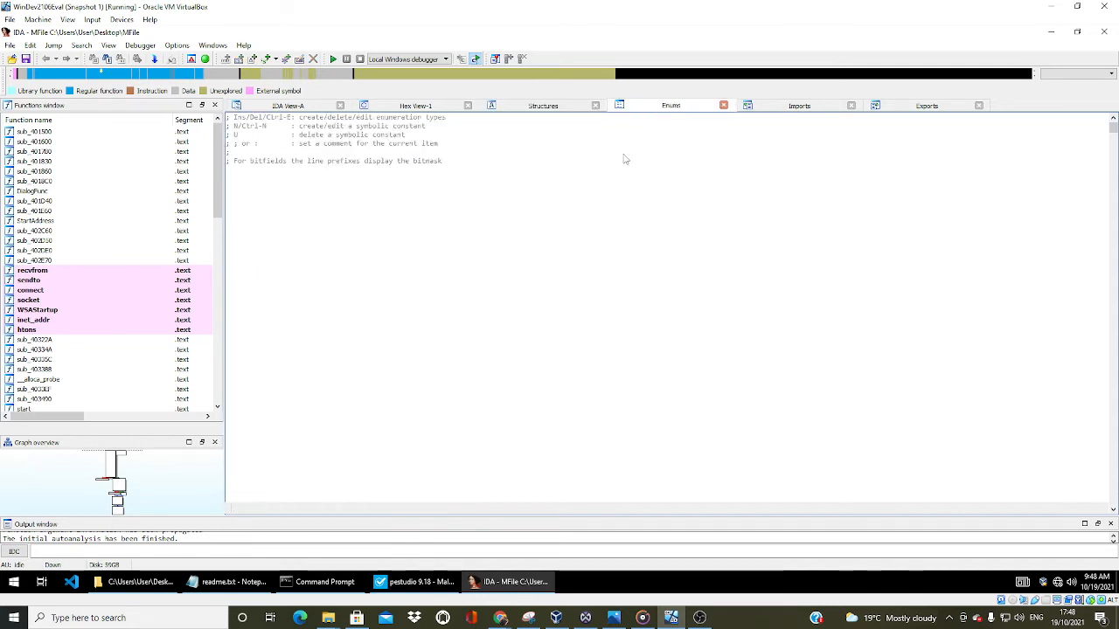
# Review the list of imported functions and the libraries they come from
pyautogui.click(765, 111)
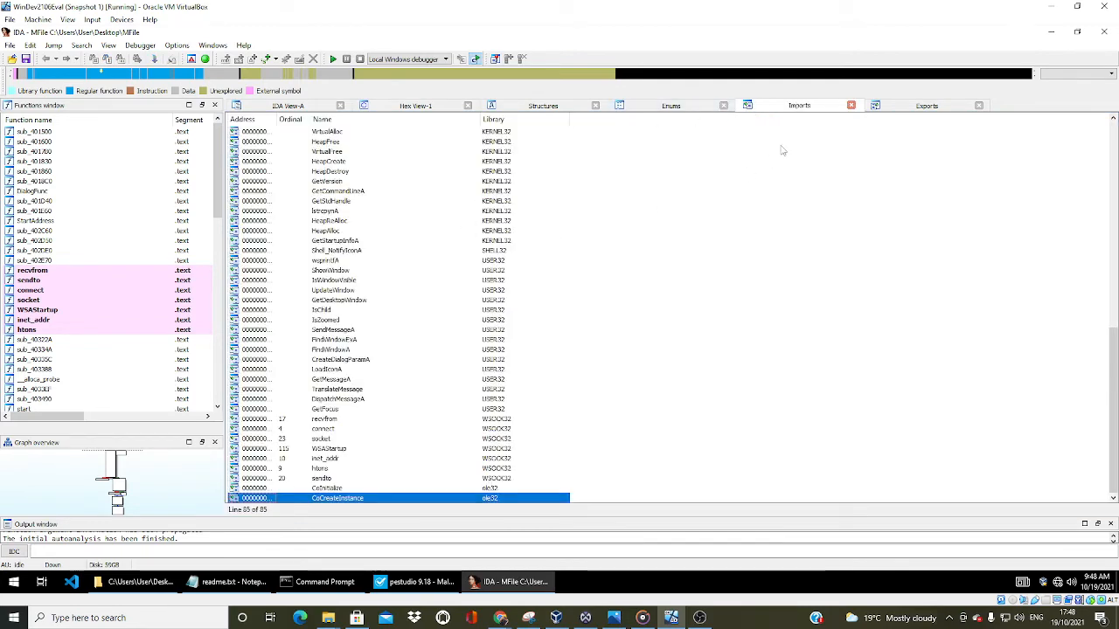
pyautogui.scroll(12, 441, 248)
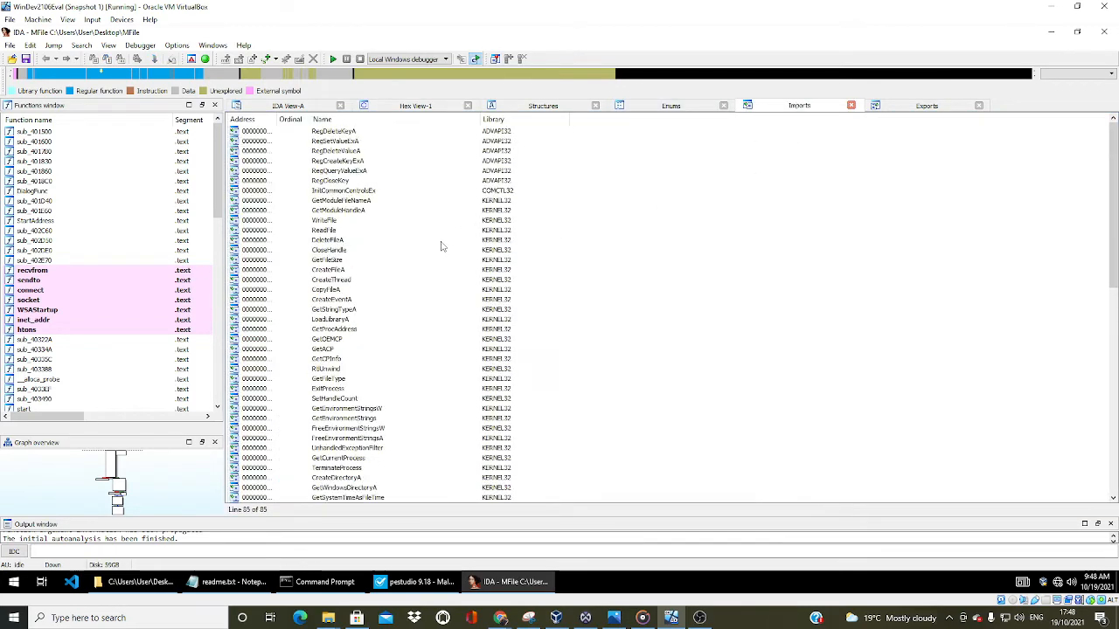
pyautogui.scroll(-12, 441, 247)
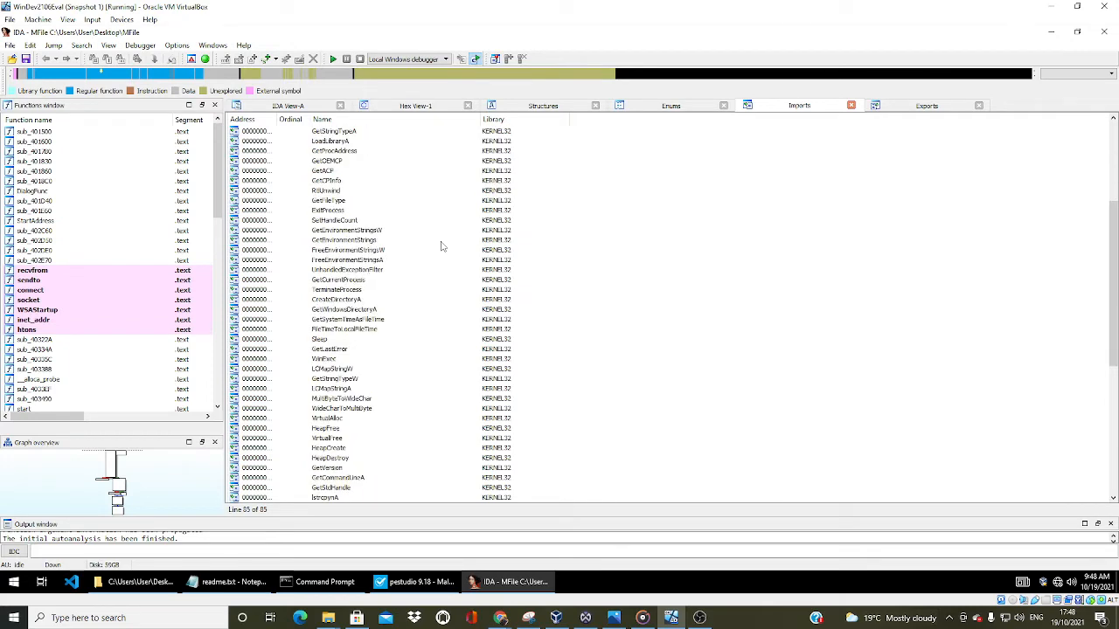
pyautogui.scroll(12, 442, 247)
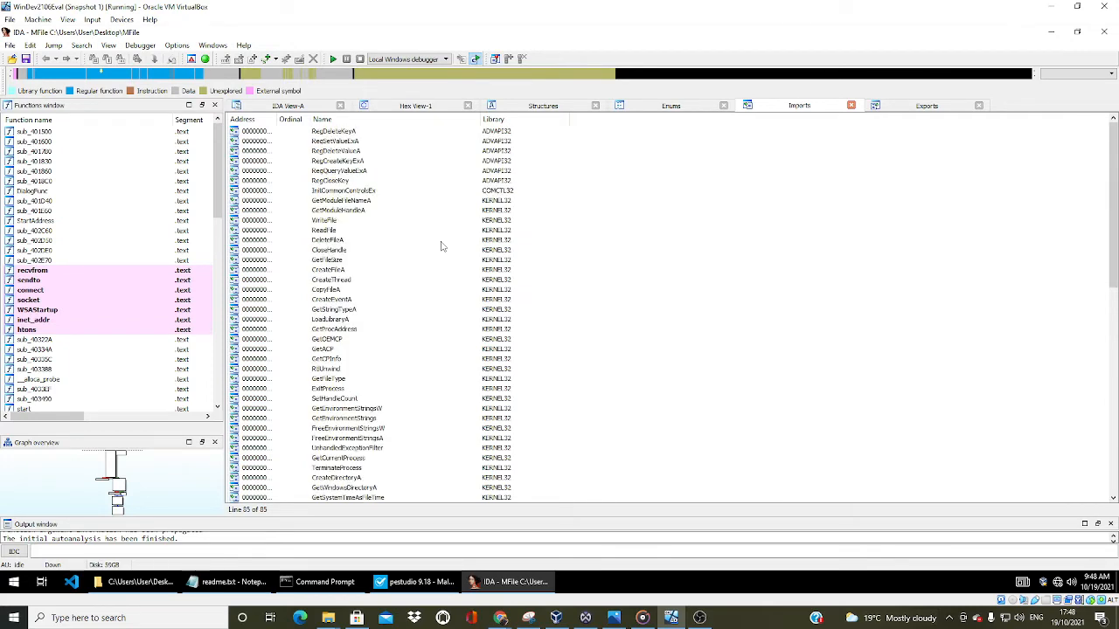
# Check the file's exports, then go through the imported KERNEL32 functions again
pyautogui.click(894, 109)
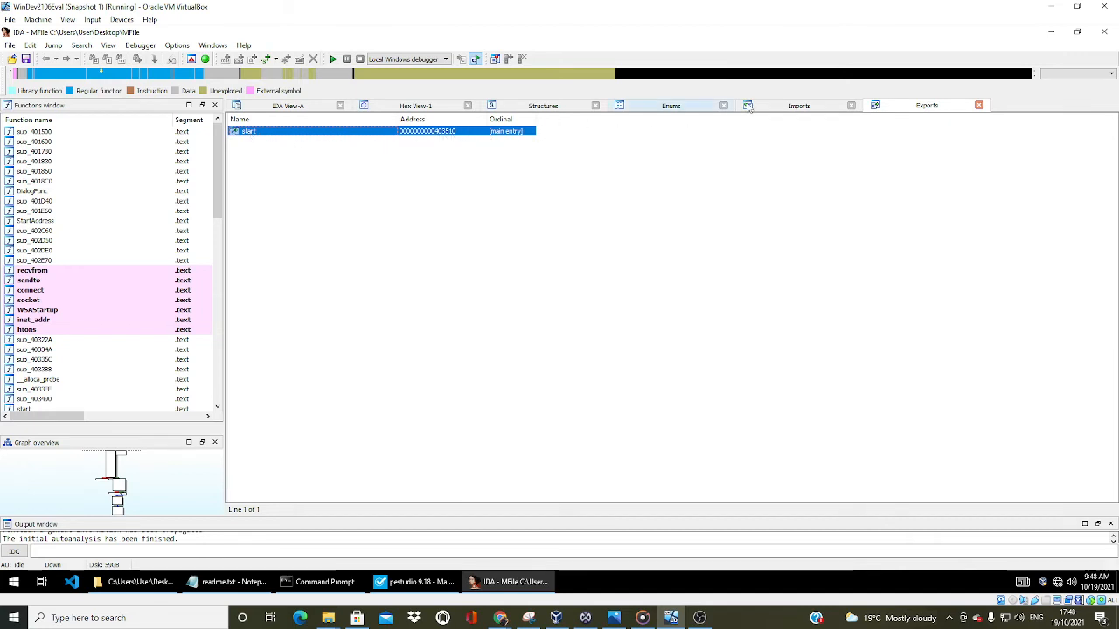
pyautogui.click(812, 111)
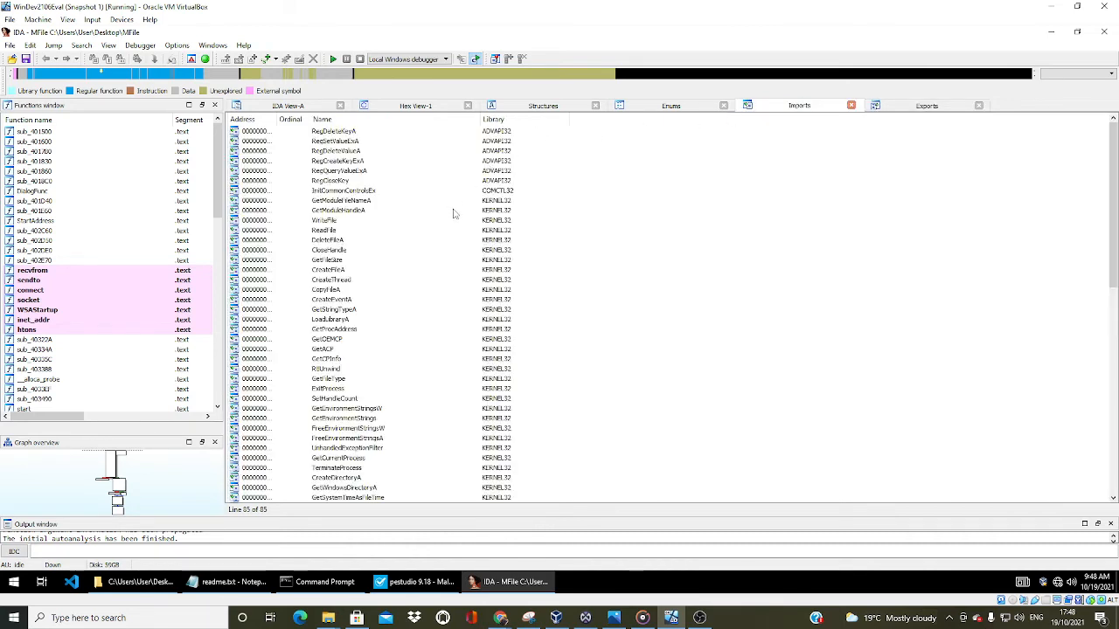
pyautogui.scroll(-13, 552, 281)
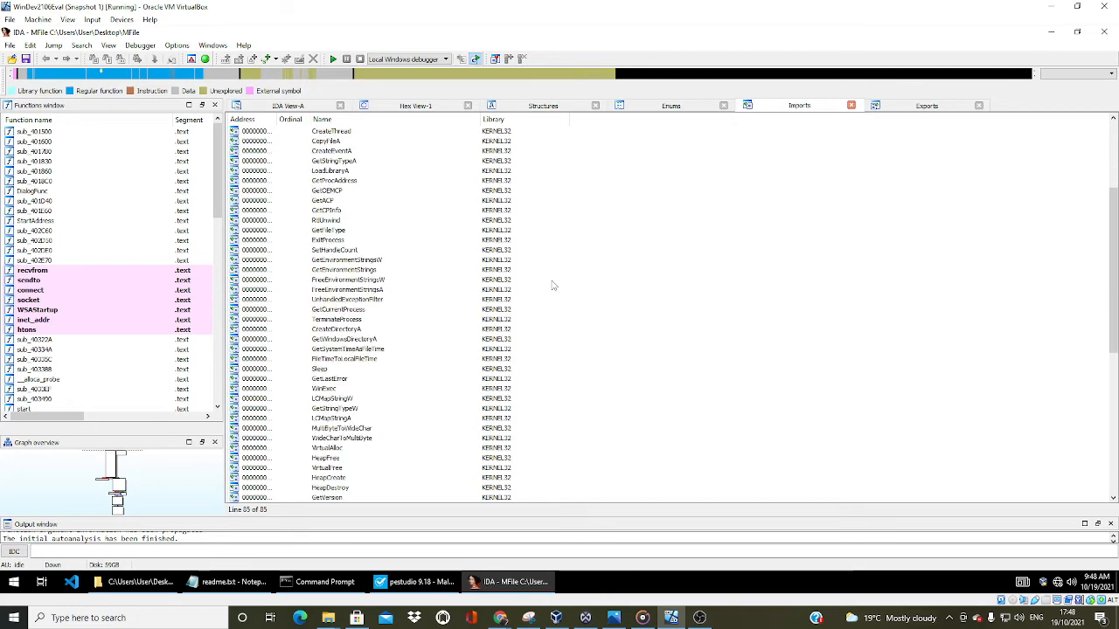
pyautogui.scroll(15, 552, 285)
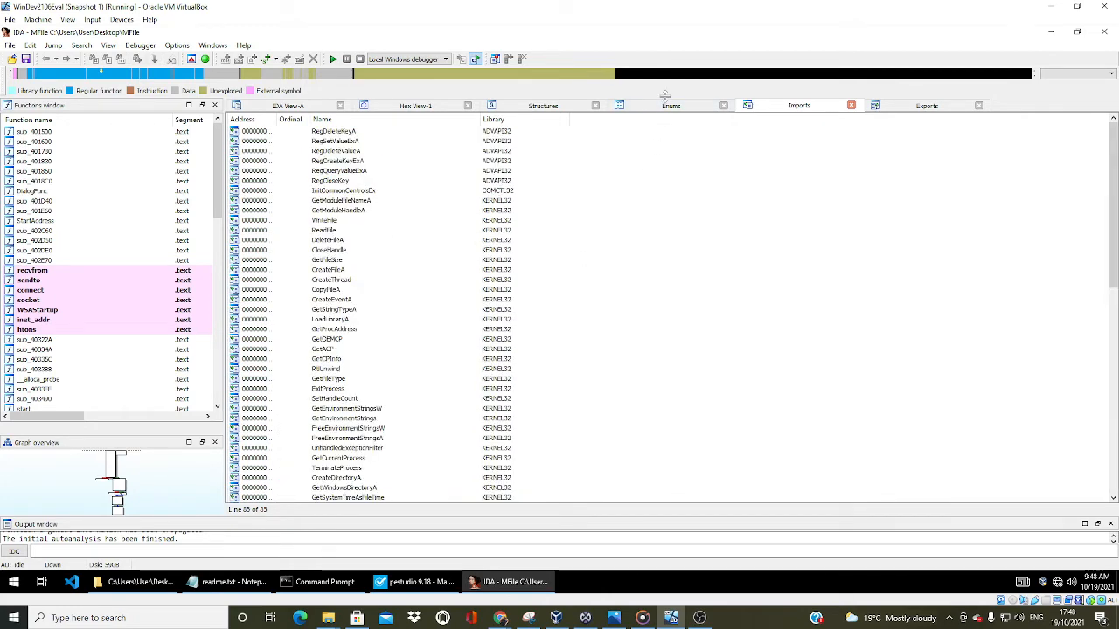
# Revisit the enumerations and structures, then inspect the hex dump at the addresses preceding the start function
pyautogui.click(669, 111)
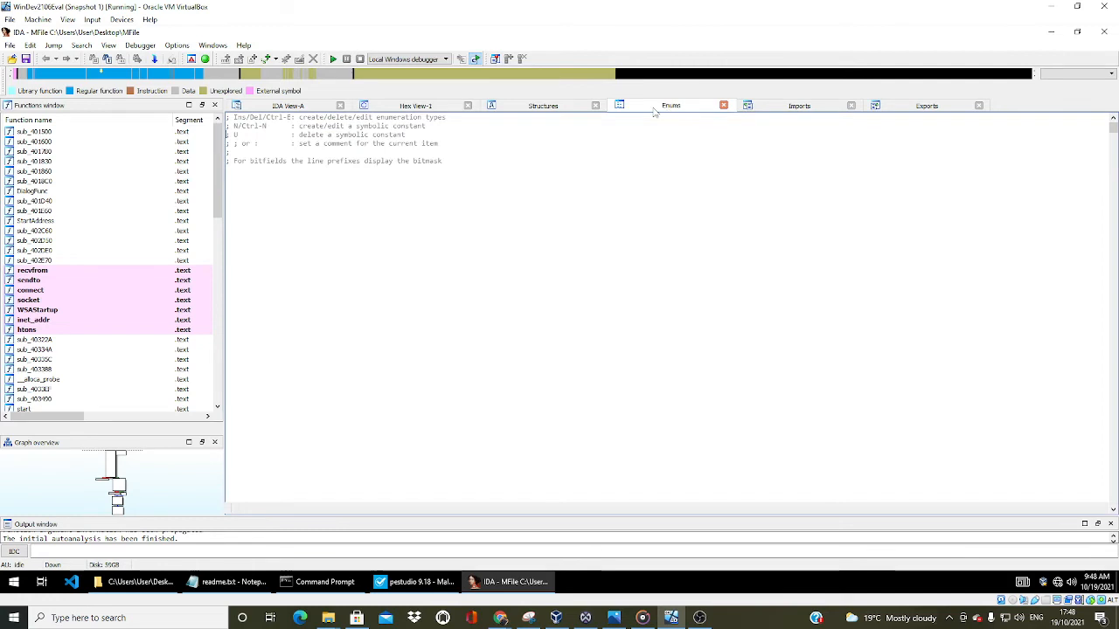
pyautogui.click(526, 105)
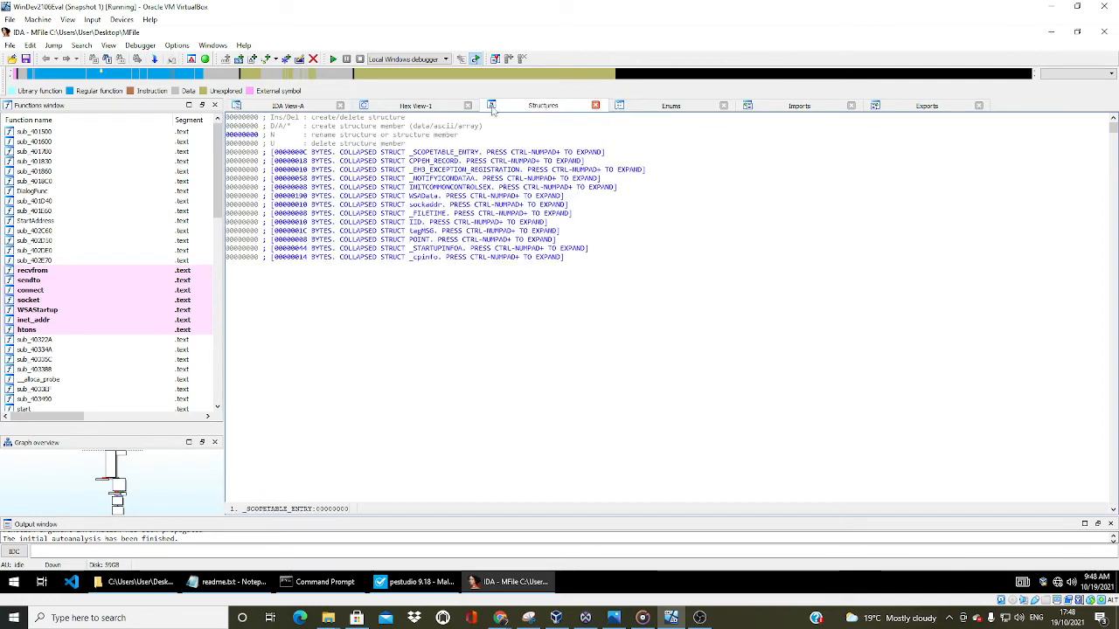
pyautogui.click(428, 108)
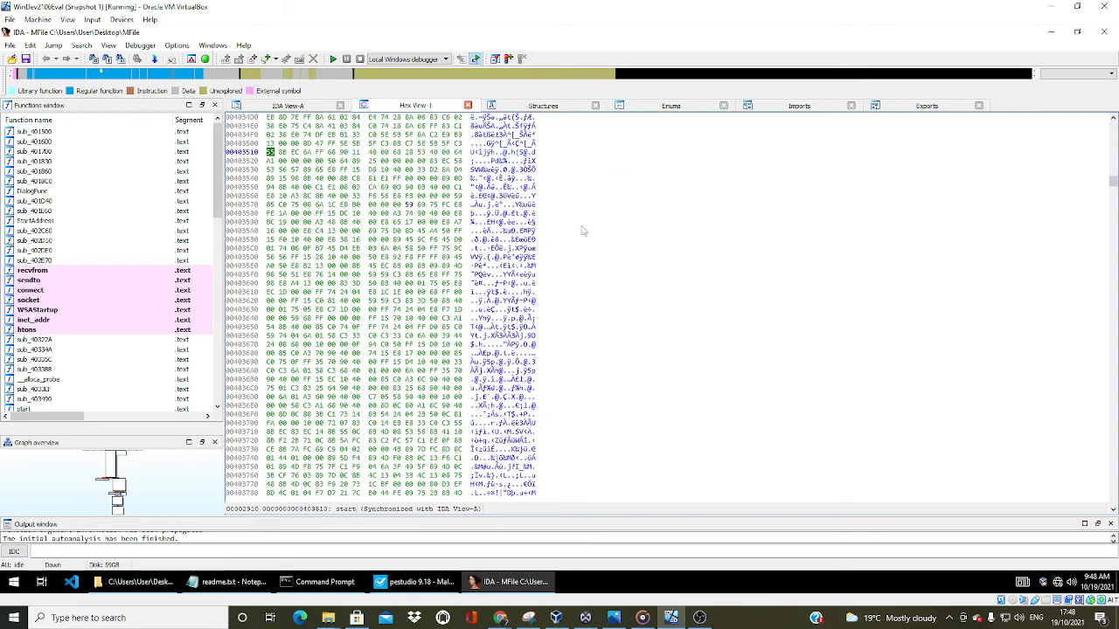
pyautogui.scroll(9, 583, 230)
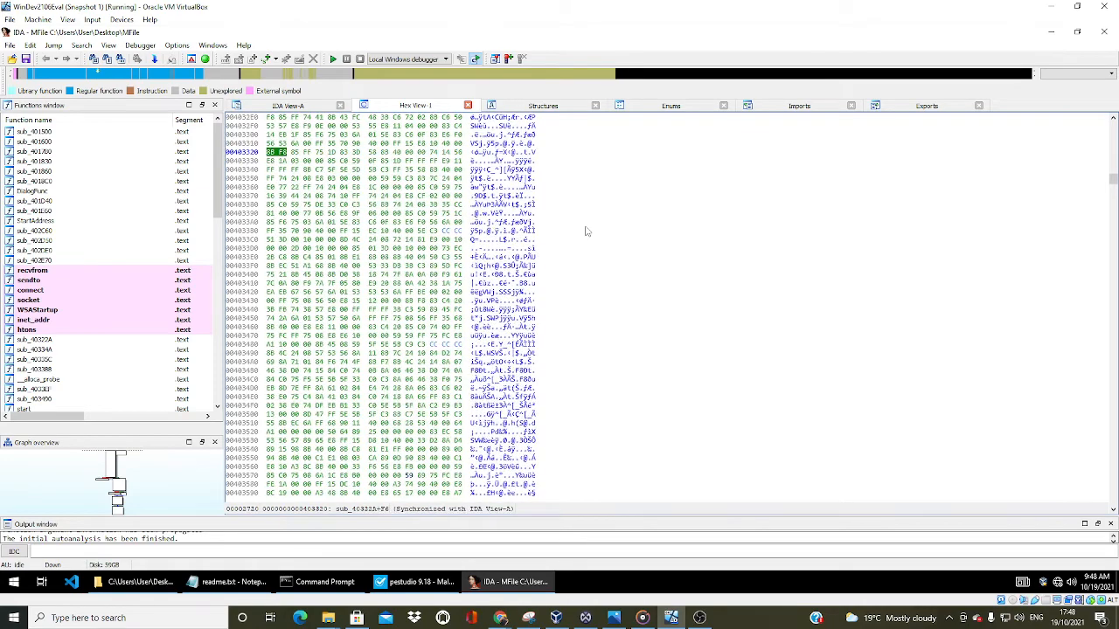
pyautogui.scroll(5, 586, 232)
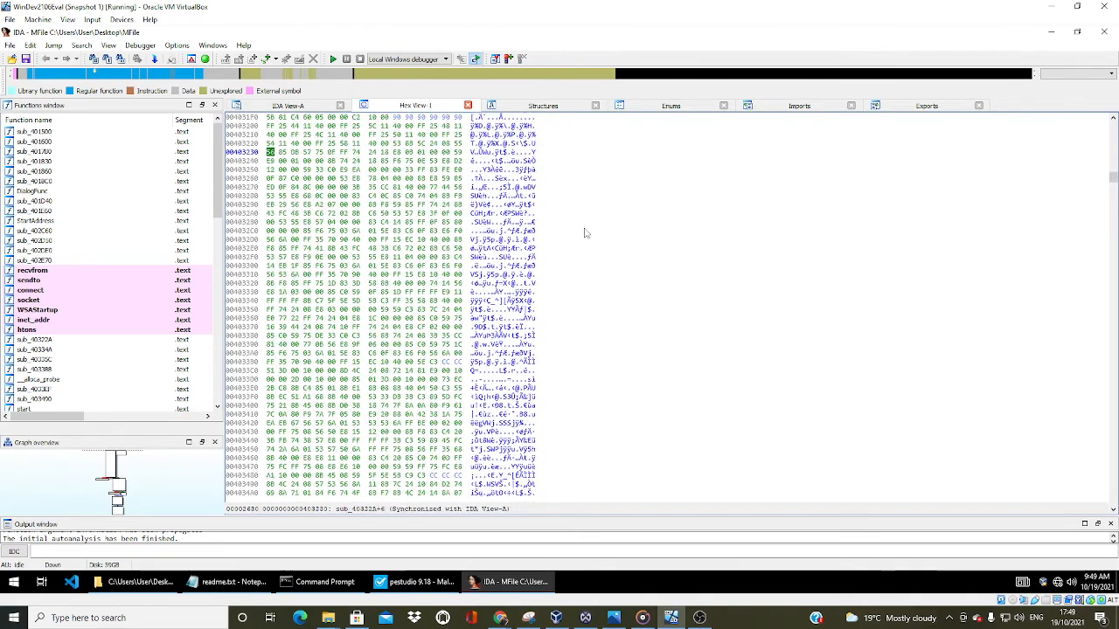
pyautogui.scroll(-1, 586, 232)
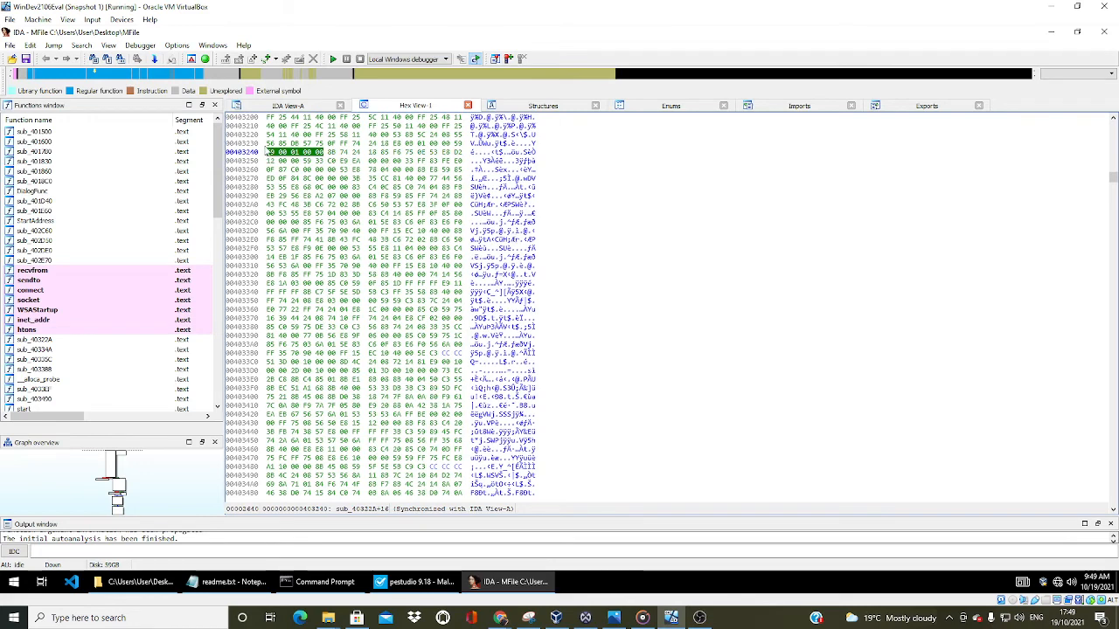
# Highlight the hex bytes from address 00403240 through the 00403300 row, then clear the selection and browse the following bytes
pyautogui.moveTo(270, 154); pyautogui.dragTo(460, 260)
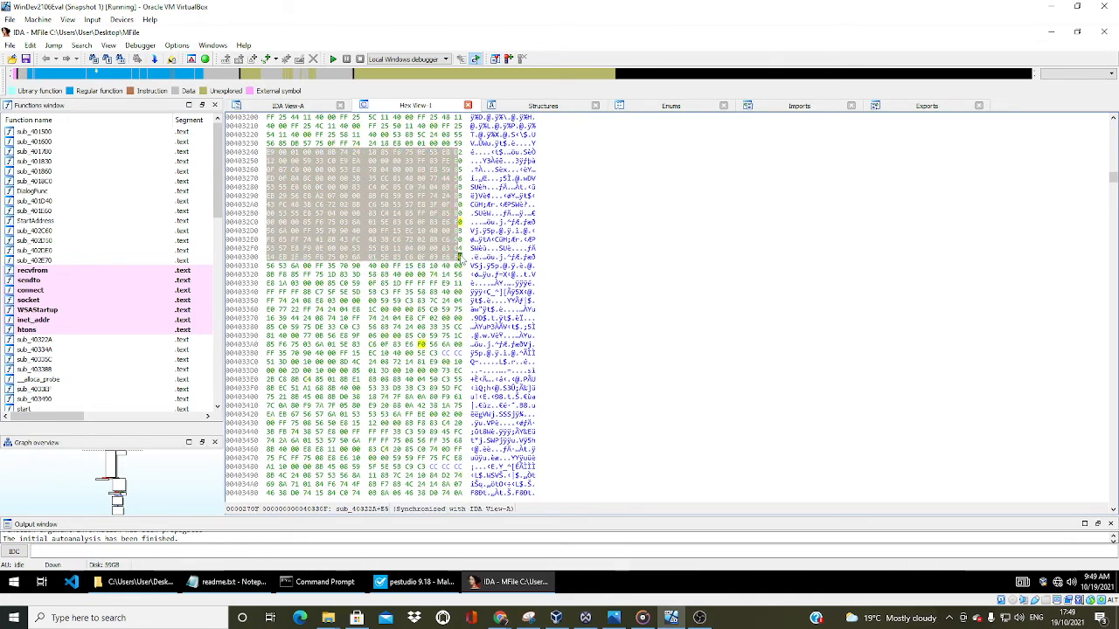
pyautogui.click(560, 277)
pyautogui.scroll(-11, 560, 274)
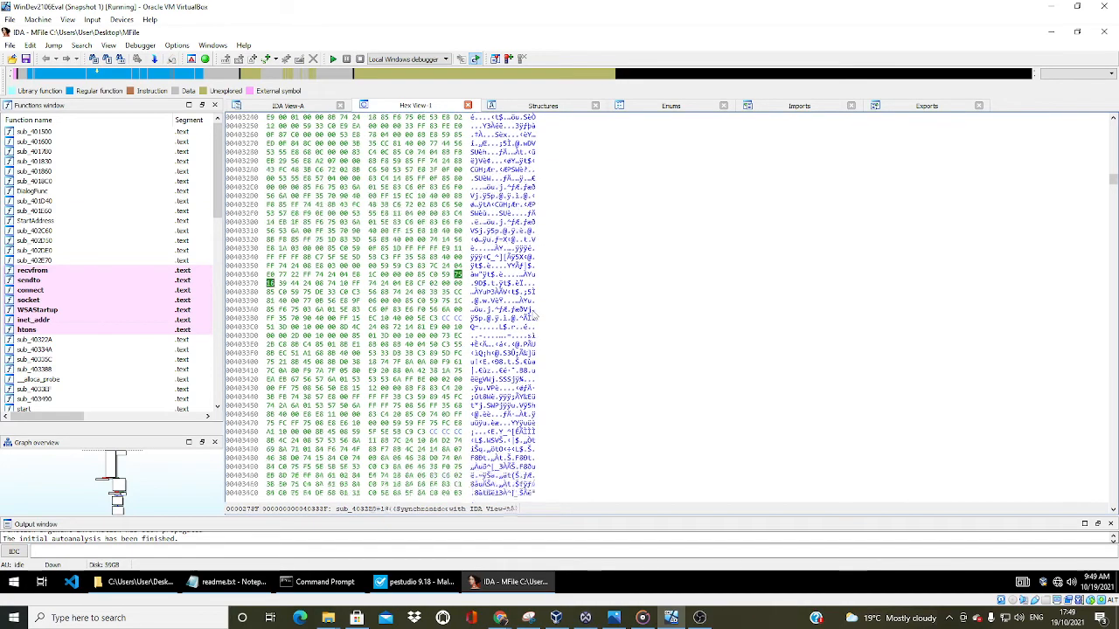
pyautogui.scroll(-6, 538, 318)
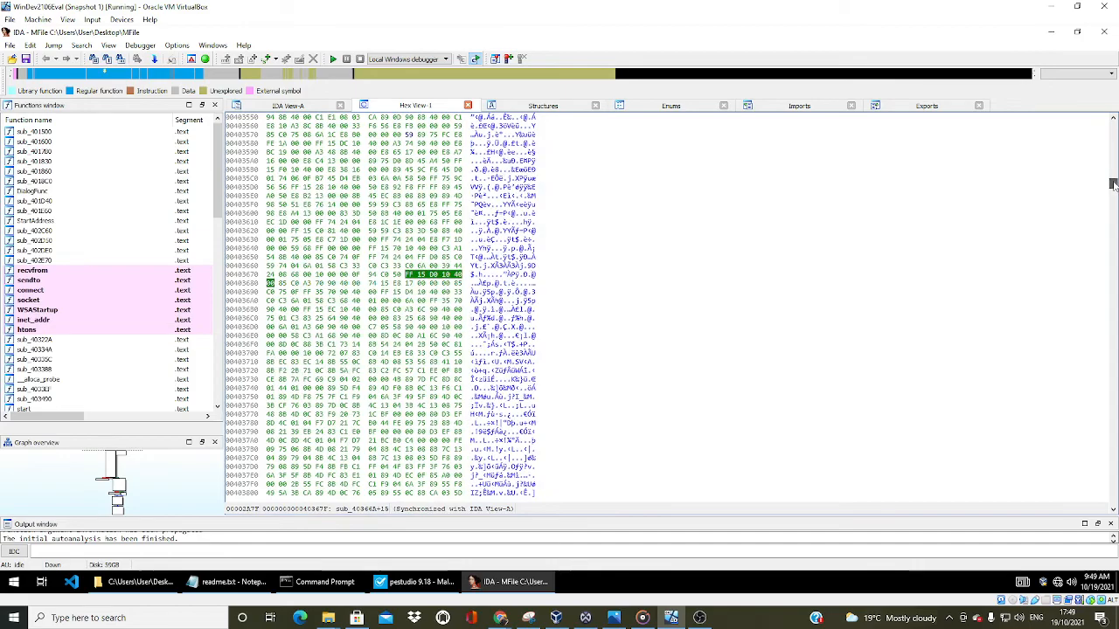
# Locate and highlight the DLL names from KERNEL32.DLL to WSOCK32 in the hex dump's text, then read the function names after them
pyautogui.moveTo(1113, 184); pyautogui.dragTo(1113, 249)
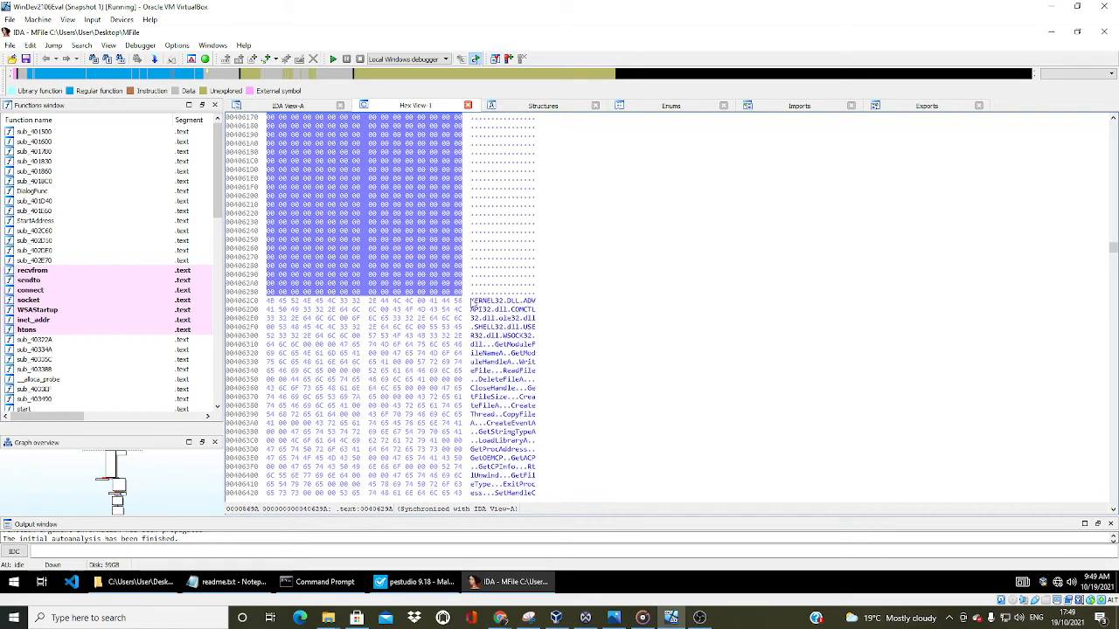
pyautogui.moveTo(472, 302); pyautogui.dragTo(529, 350)
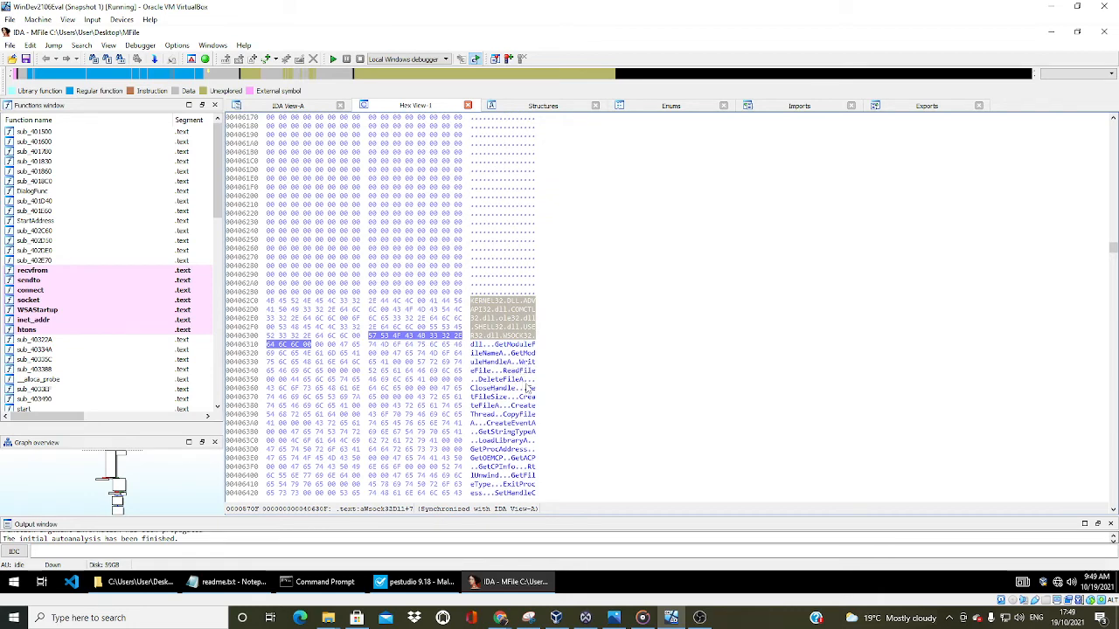
pyautogui.scroll(-4, 530, 388)
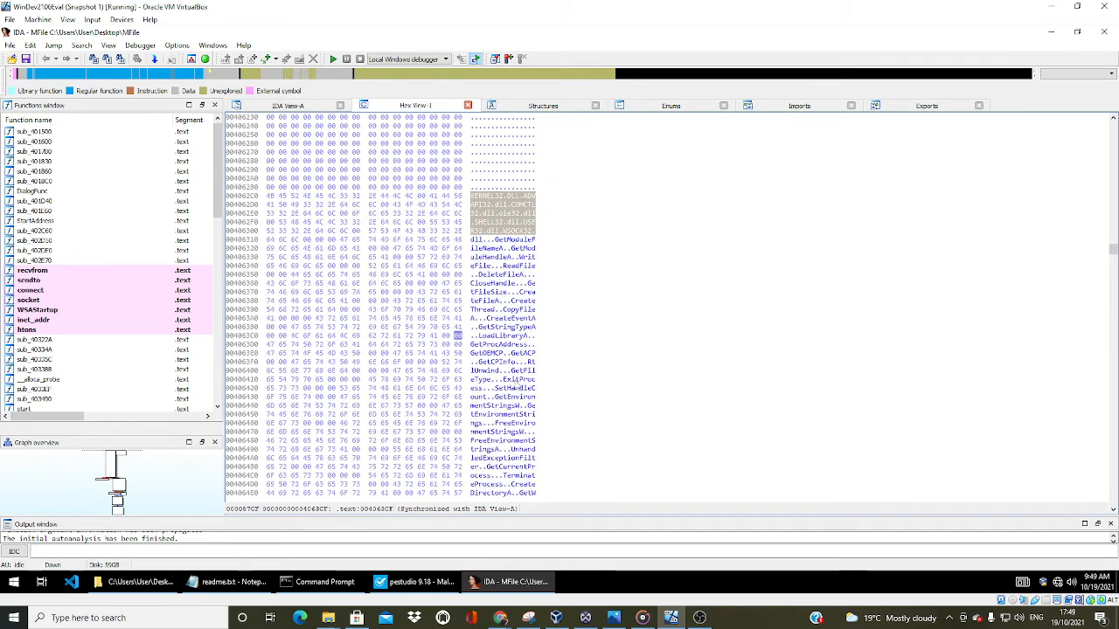
# Read the remaining function names in the hex dump's text, from the registry functions through the window and message functions to GetFocus
pyautogui.scroll(-5, 522, 398)
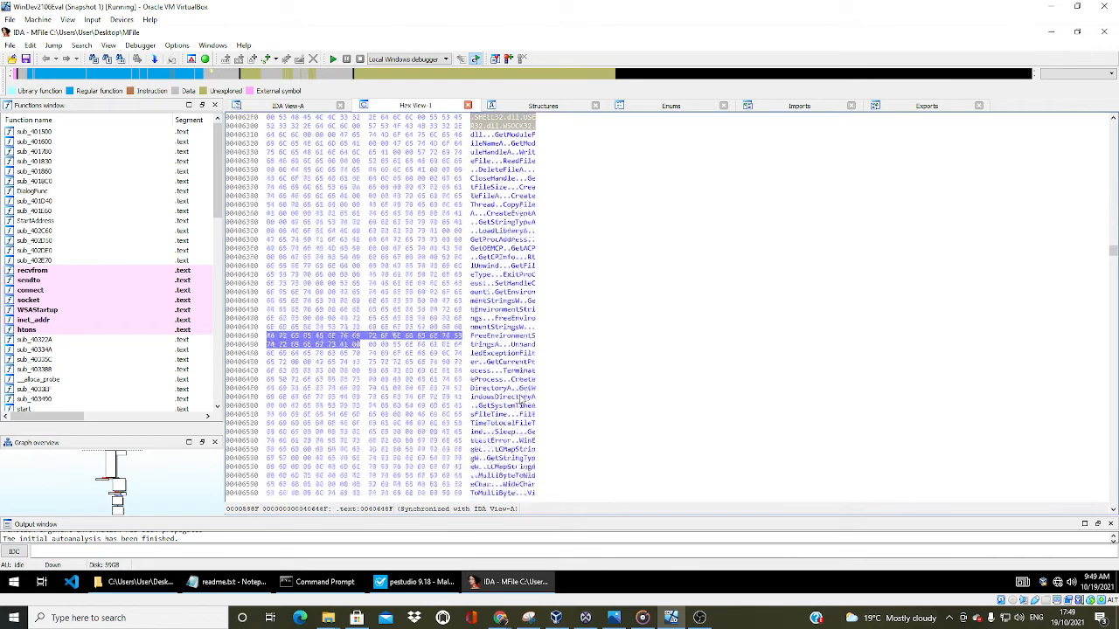
pyautogui.scroll(-7, 522, 399)
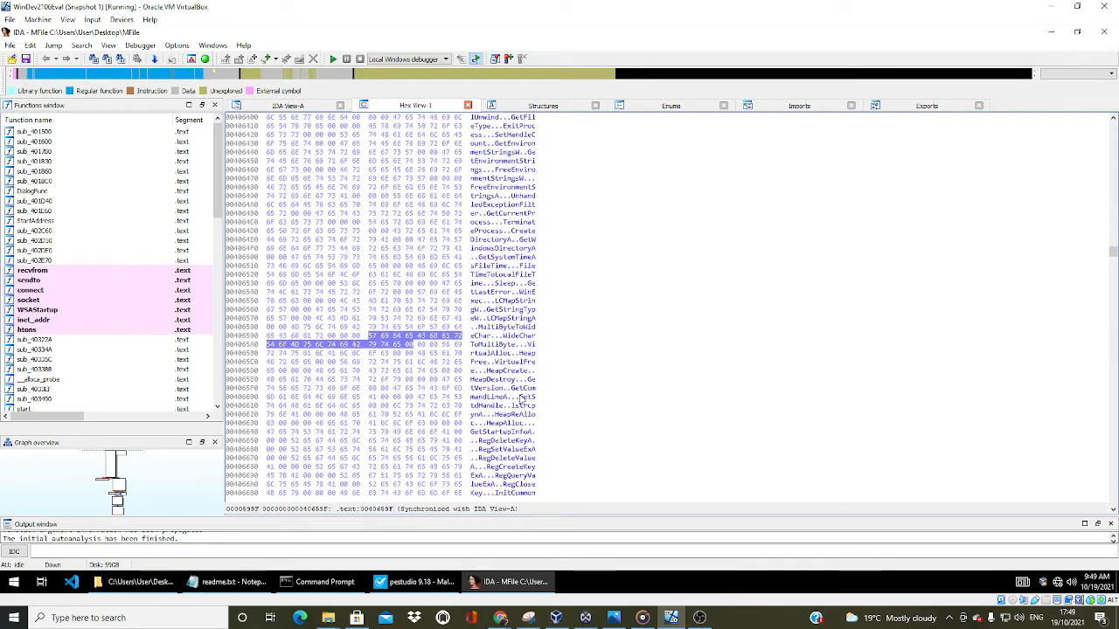
pyautogui.scroll(-2, 523, 400)
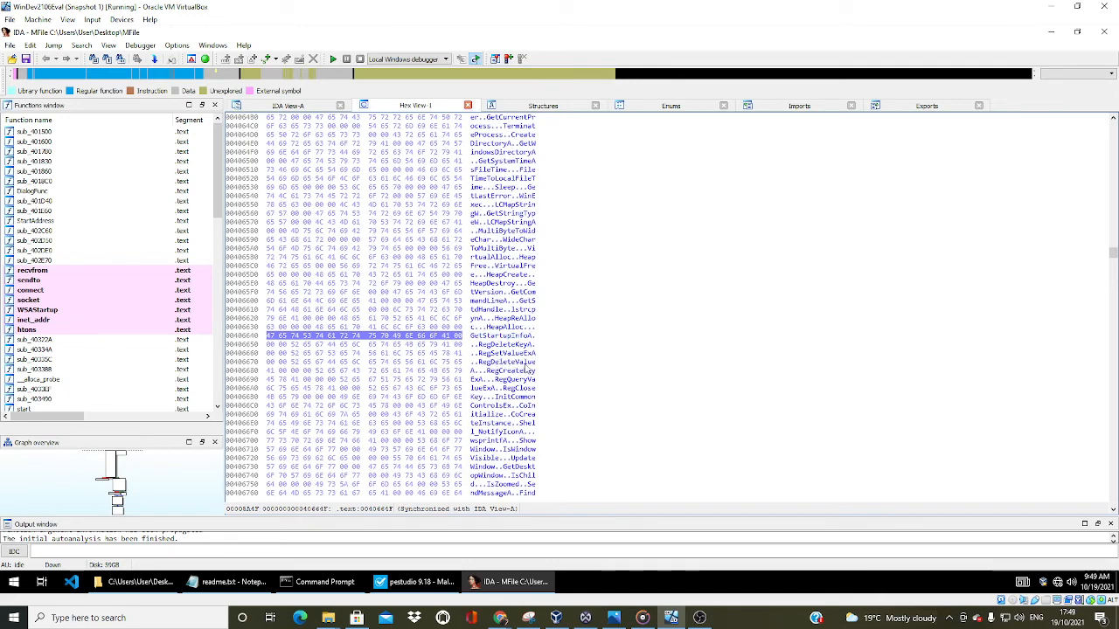
pyautogui.scroll(-3, 527, 369)
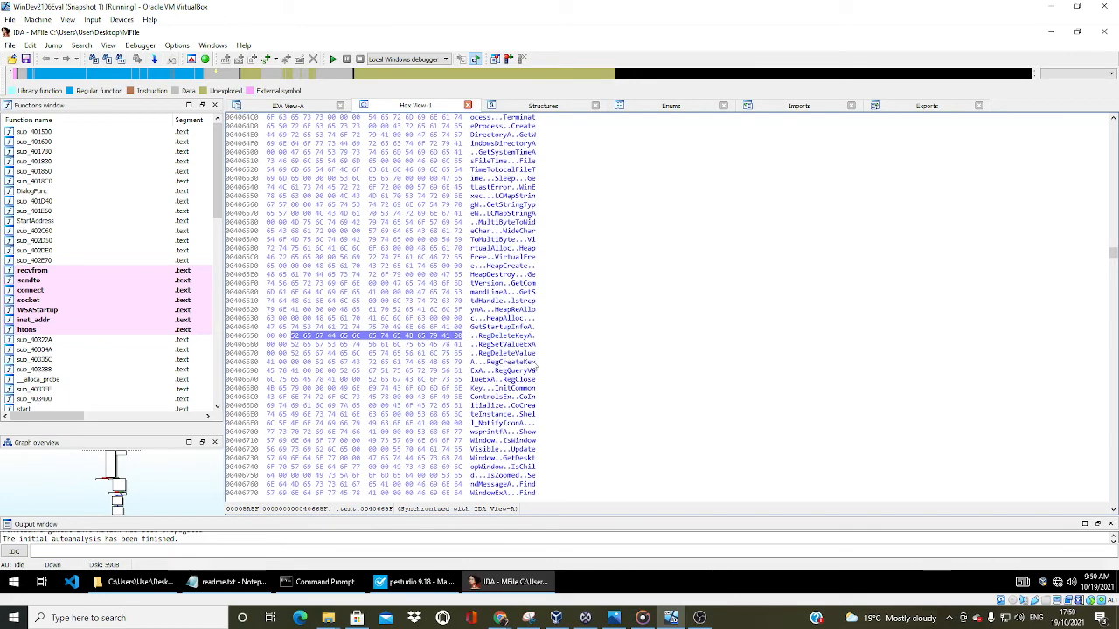
pyautogui.scroll(-4, 531, 368)
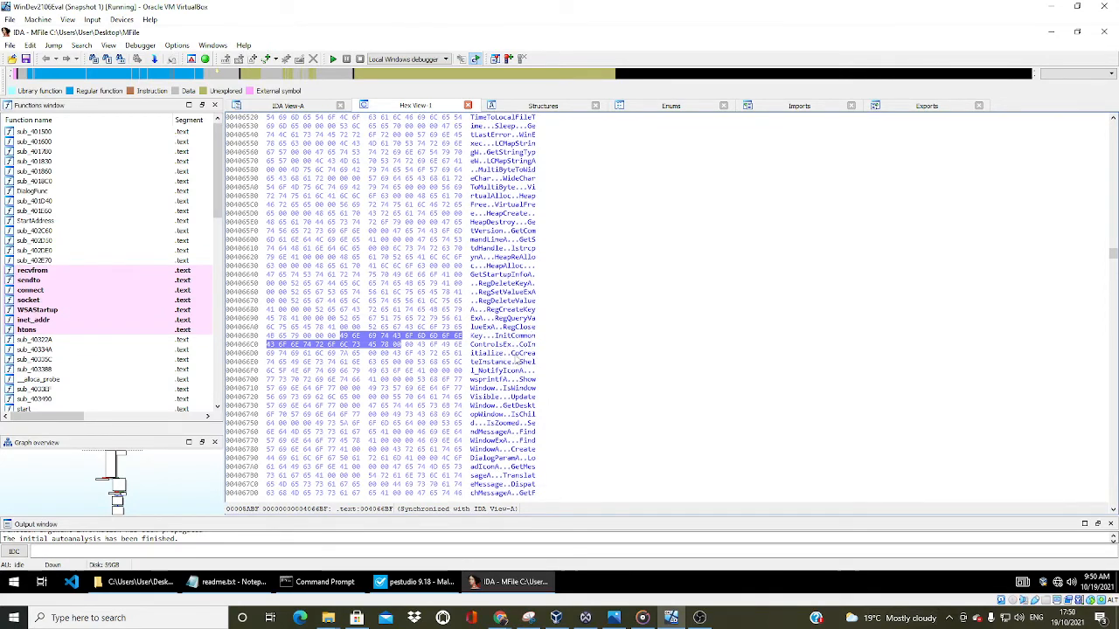
pyautogui.scroll(-1, 500, 361)
pyautogui.scroll(-4, 500, 361)
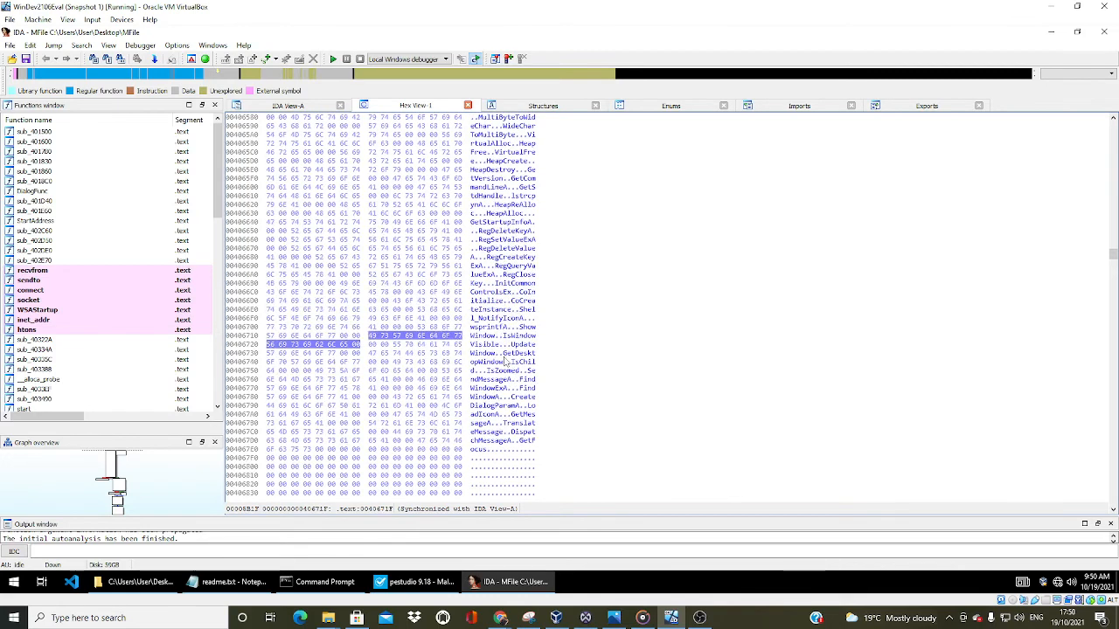
pyautogui.scroll(-4, 505, 361)
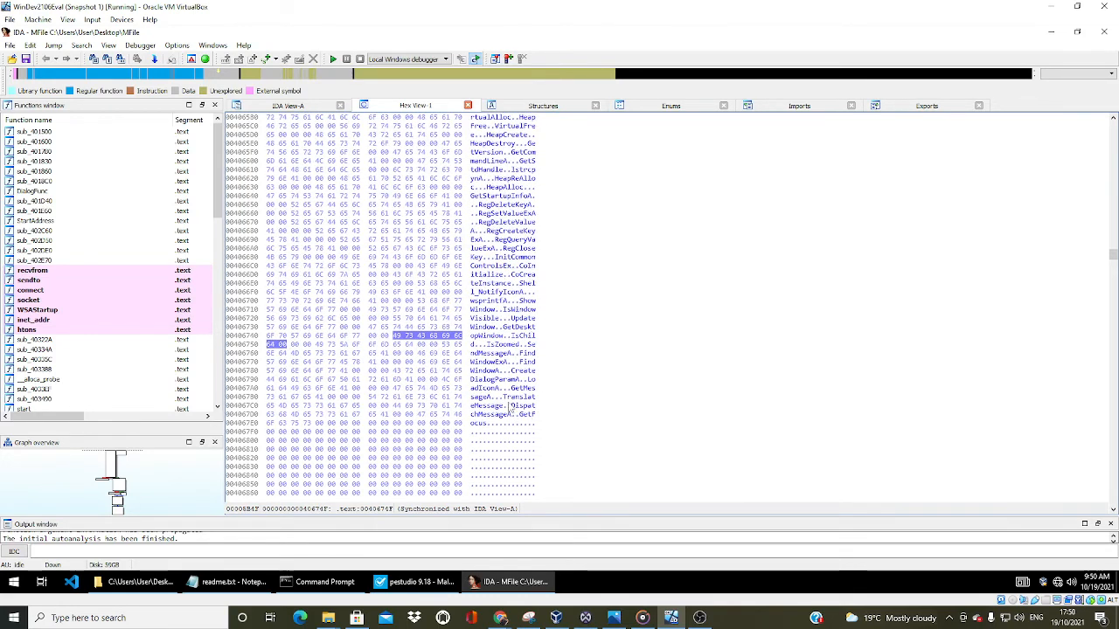
pyautogui.scroll(-2, 535, 409)
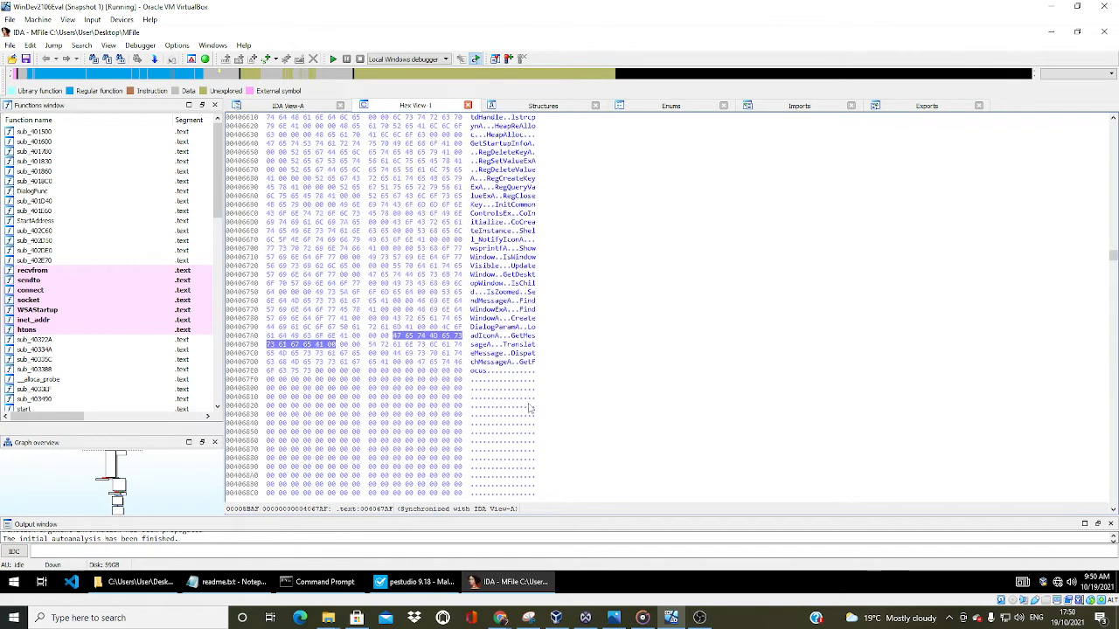
# Continue past the zero-filled and undefined bytes to the start of the data section at address 00407000
pyautogui.scroll(-4, 530, 407)
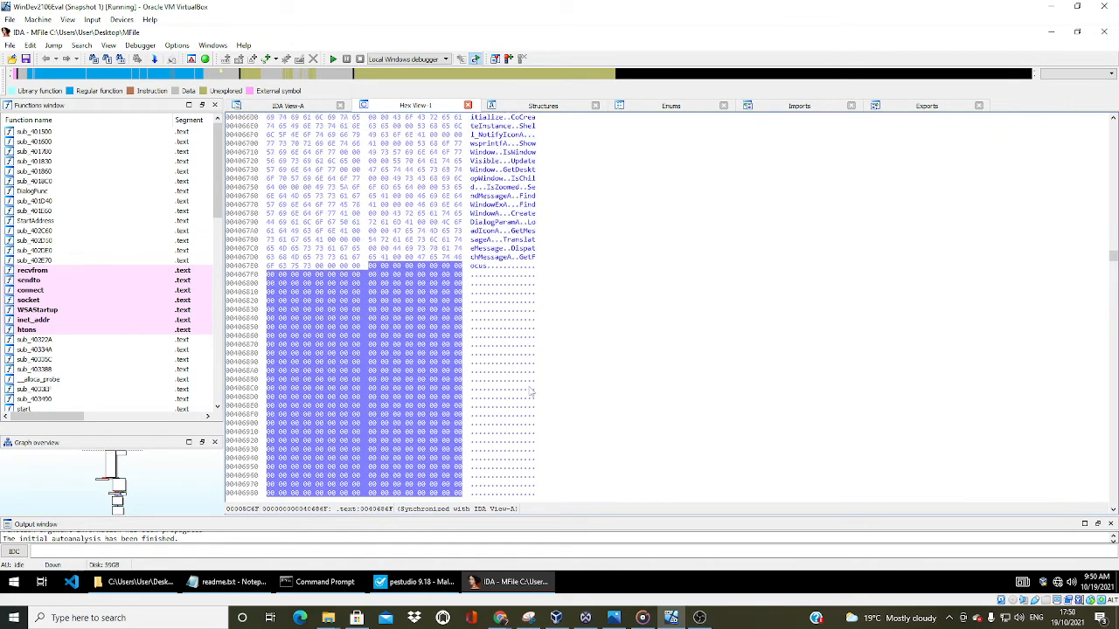
pyautogui.scroll(-12, 530, 393)
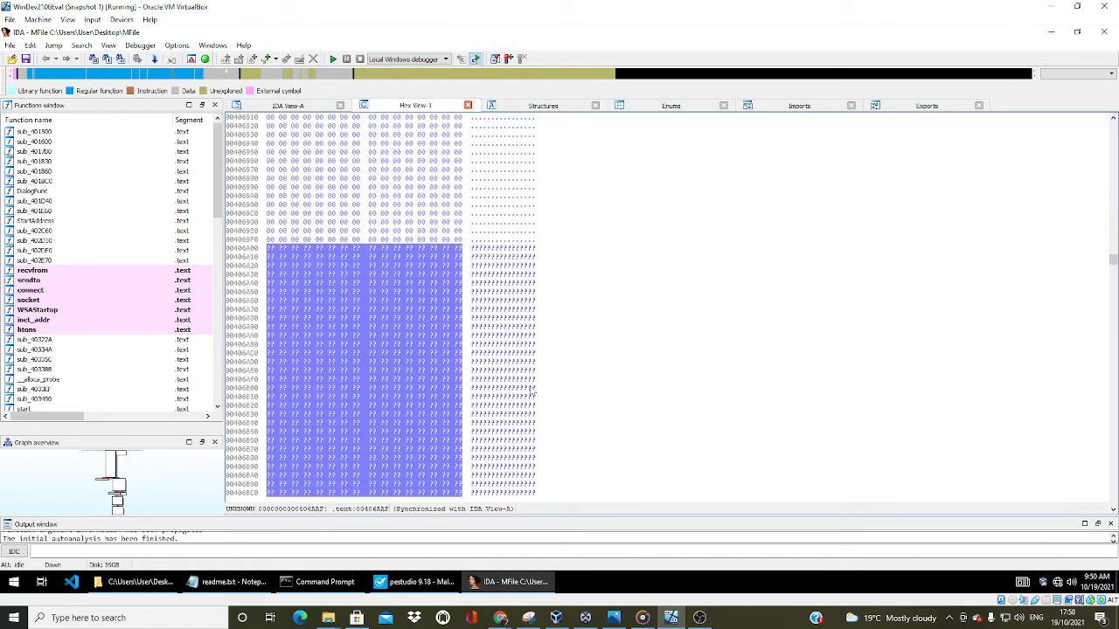
pyautogui.scroll(-16, 530, 393)
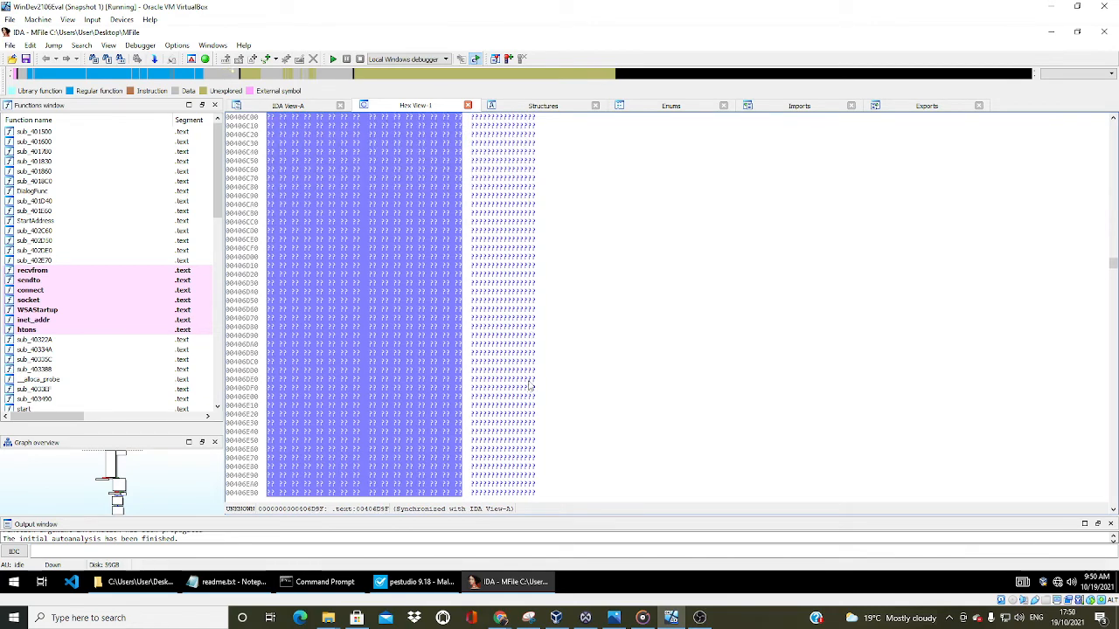
pyautogui.scroll(-15, 529, 385)
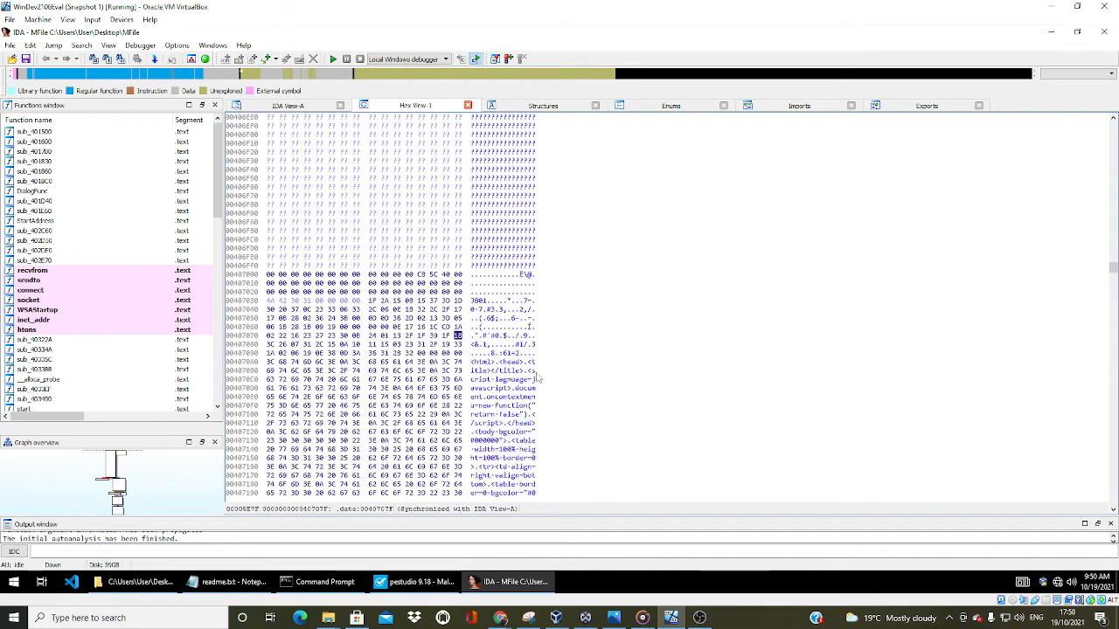
# Read the embedded HTML page in the data section's text, marking the br tag on the 00407250 row
pyautogui.scroll(-2, 539, 378)
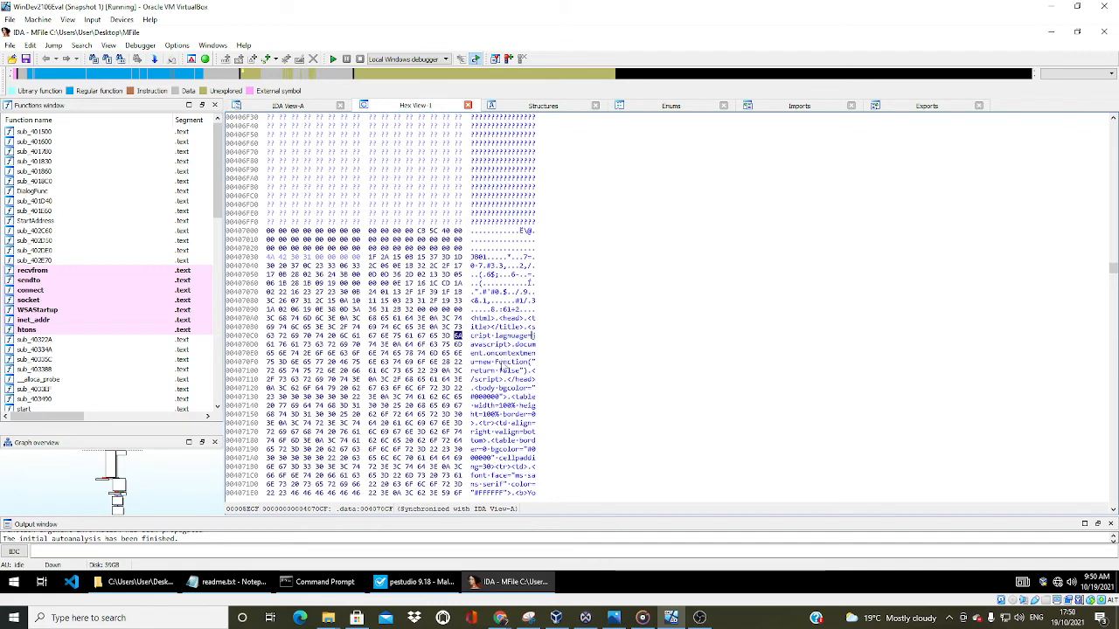
pyautogui.scroll(-1, 503, 366)
pyautogui.scroll(-5, 502, 369)
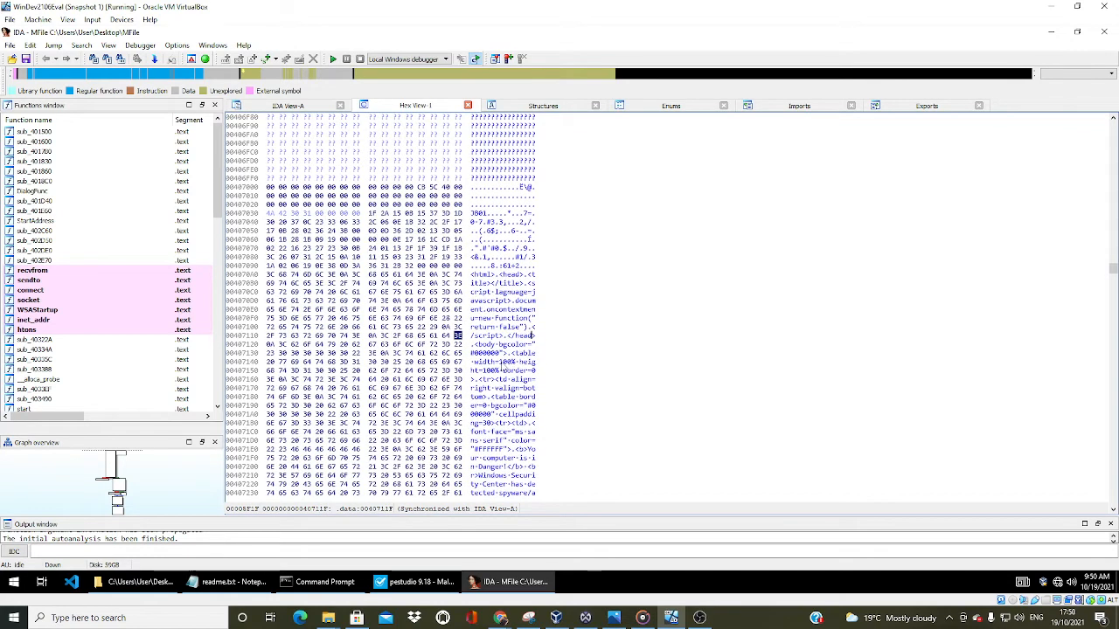
pyautogui.scroll(-2, 503, 370)
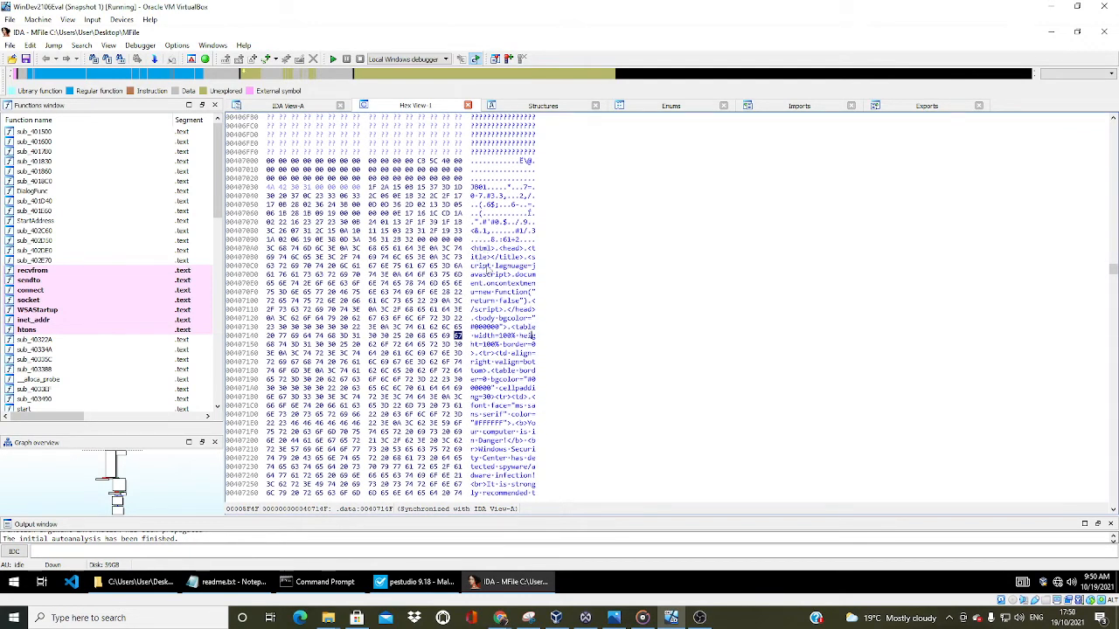
pyautogui.scroll(-4, 487, 332)
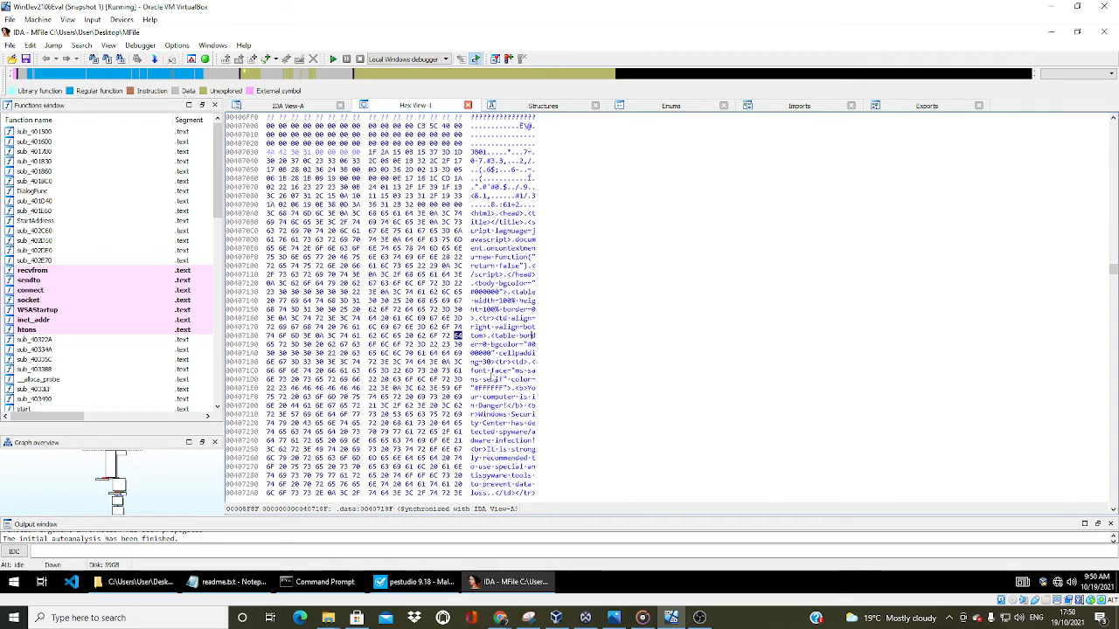
pyautogui.scroll(-4, 495, 351)
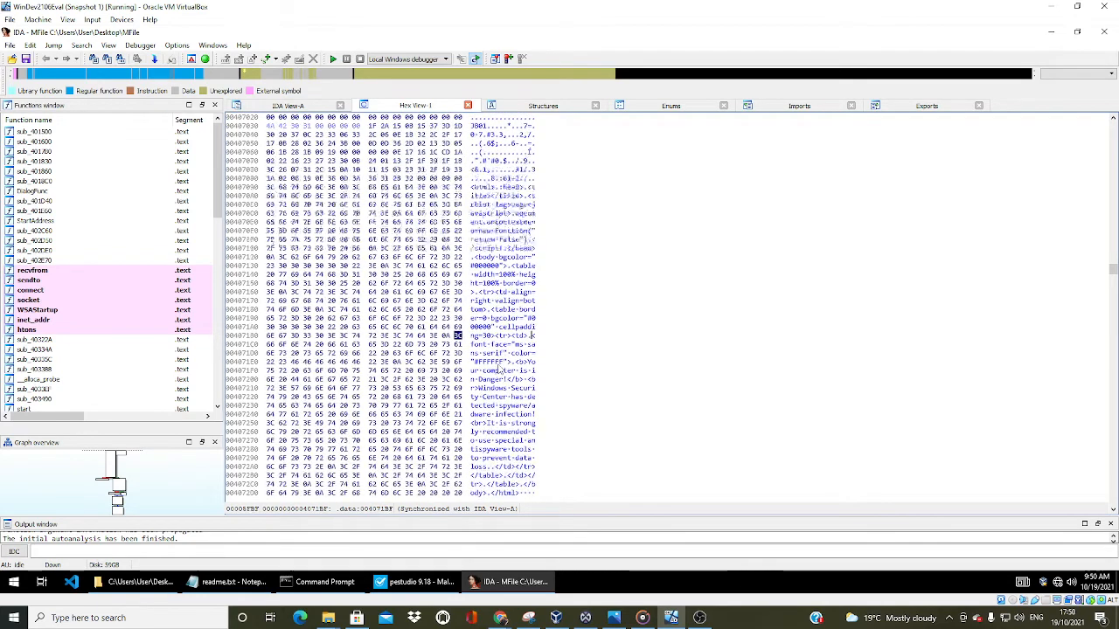
pyautogui.scroll(-2, 517, 359)
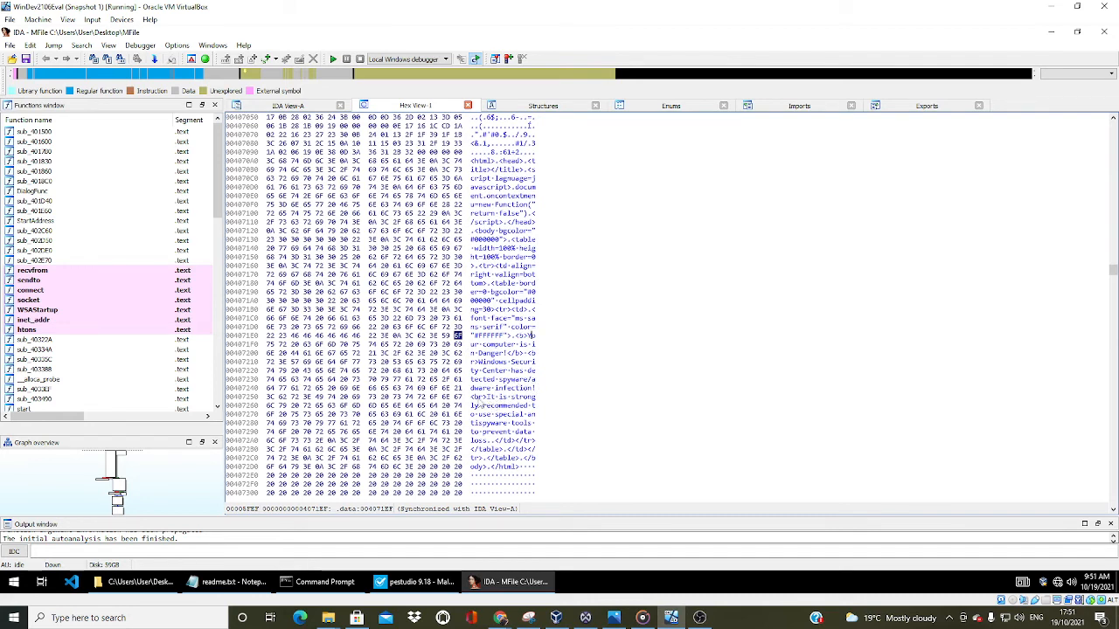
pyautogui.click(476, 398)
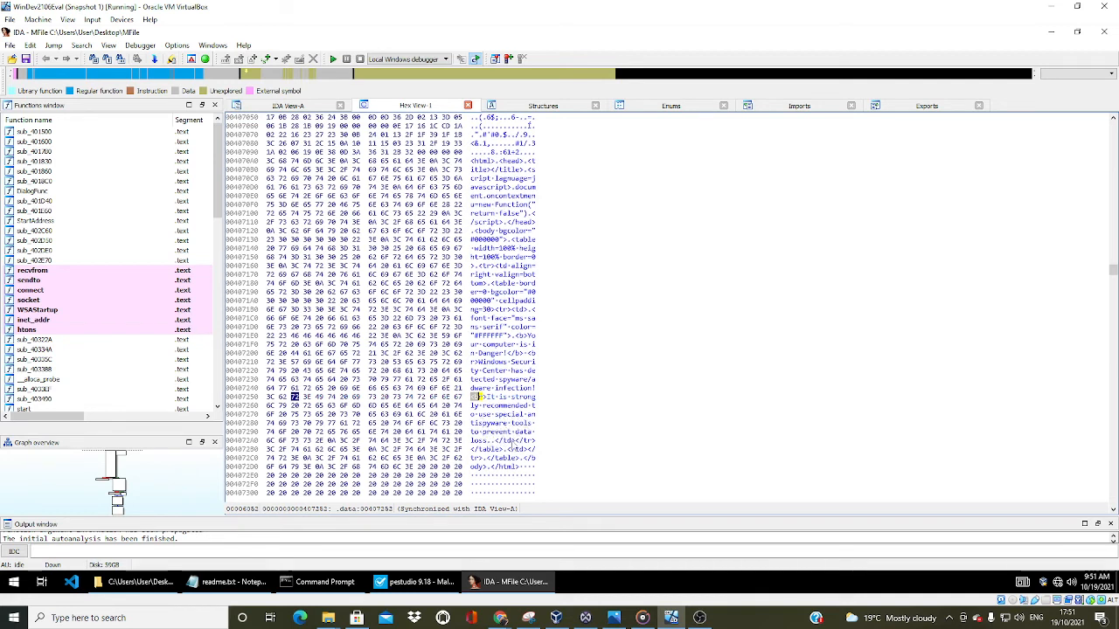
pyautogui.scroll(-4, 503, 454)
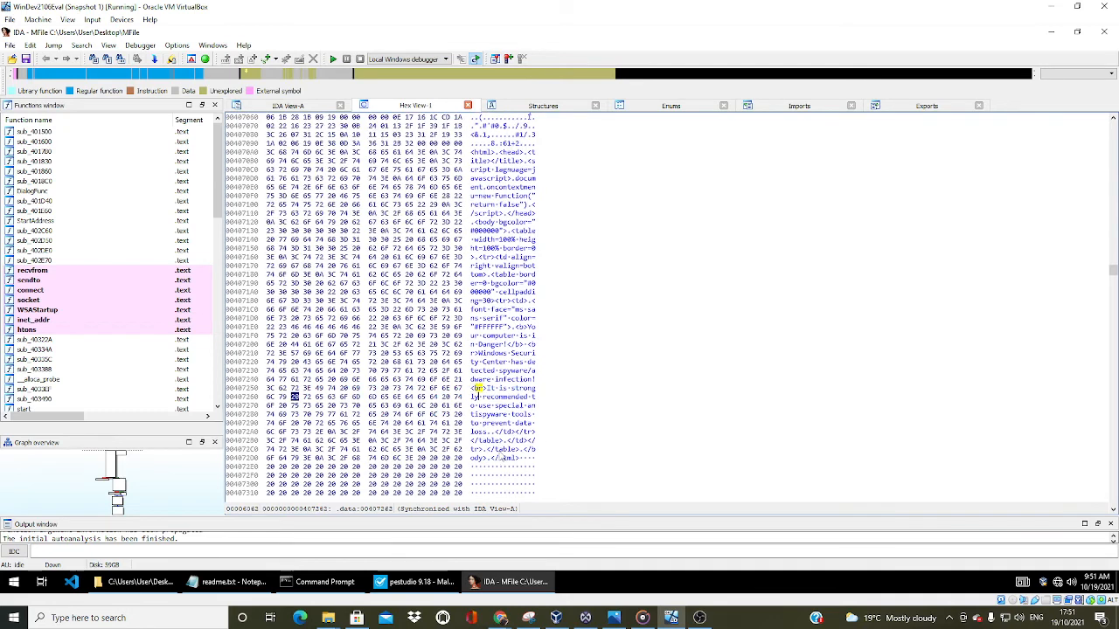
# Skip the blank bytes after the HTML page and examine the HTTP GET request strings from address 00407870
pyautogui.scroll(-20, 506, 454)
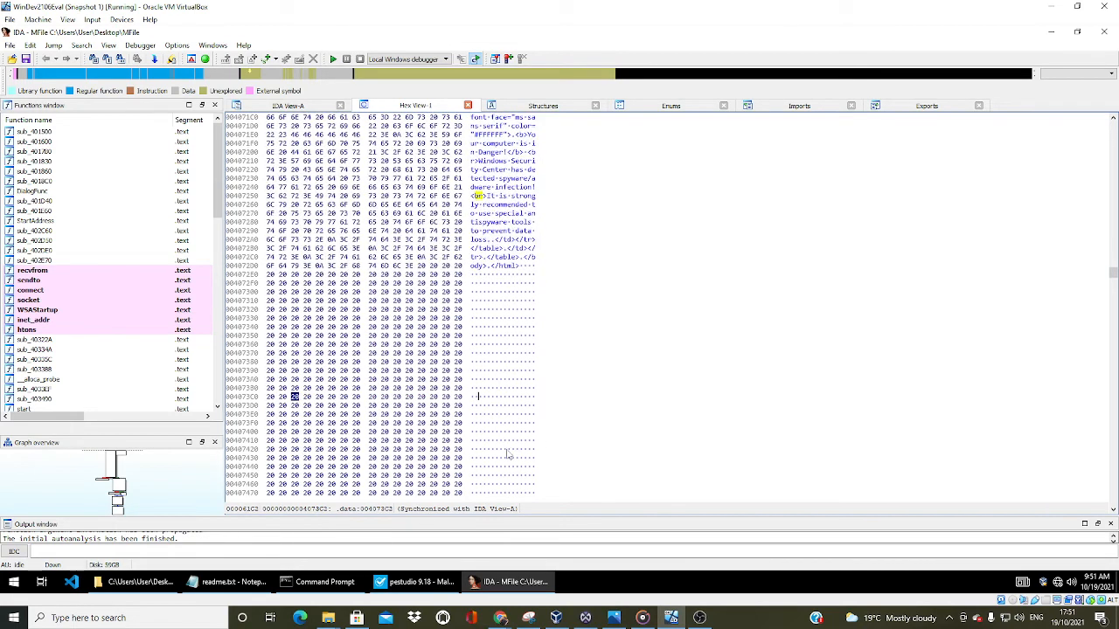
pyautogui.scroll(-13, 506, 454)
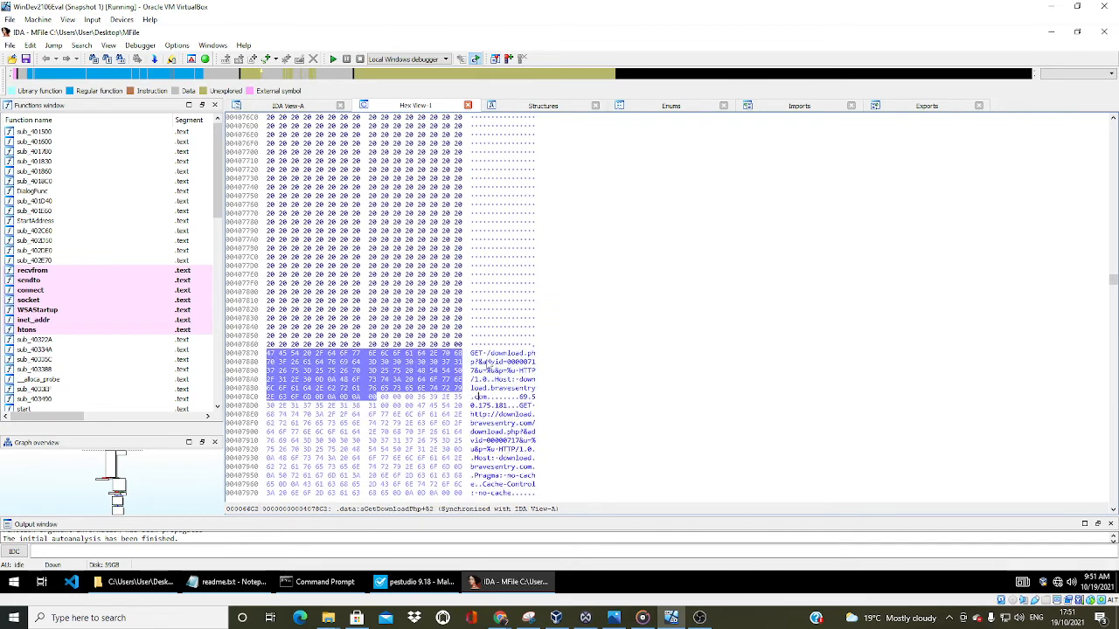
pyautogui.scroll(-2, 514, 406)
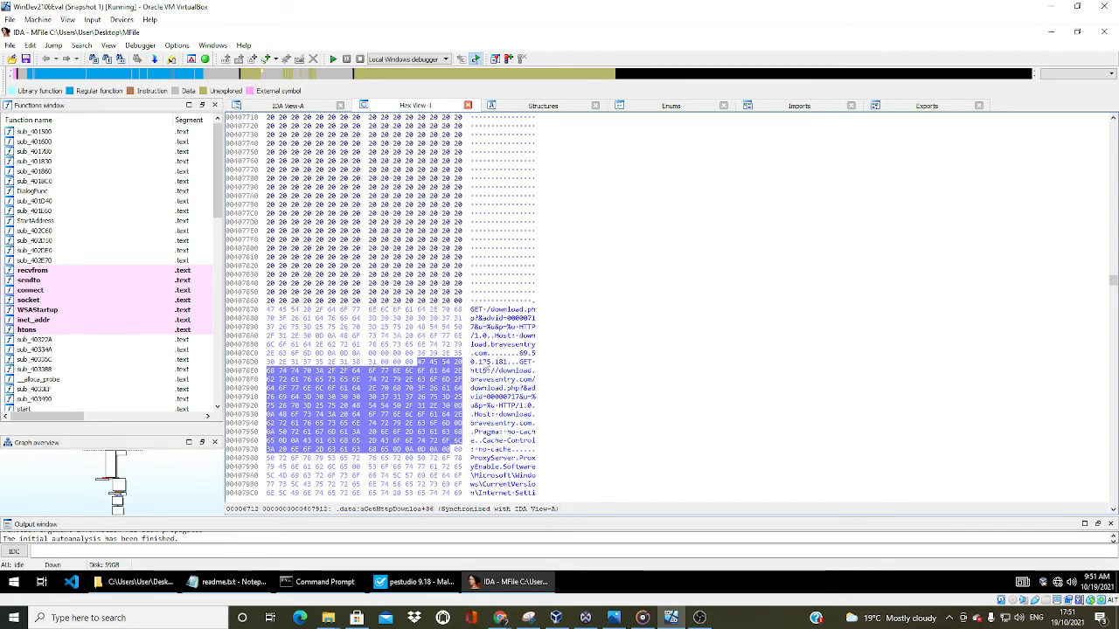
pyautogui.scroll(-1, 509, 372)
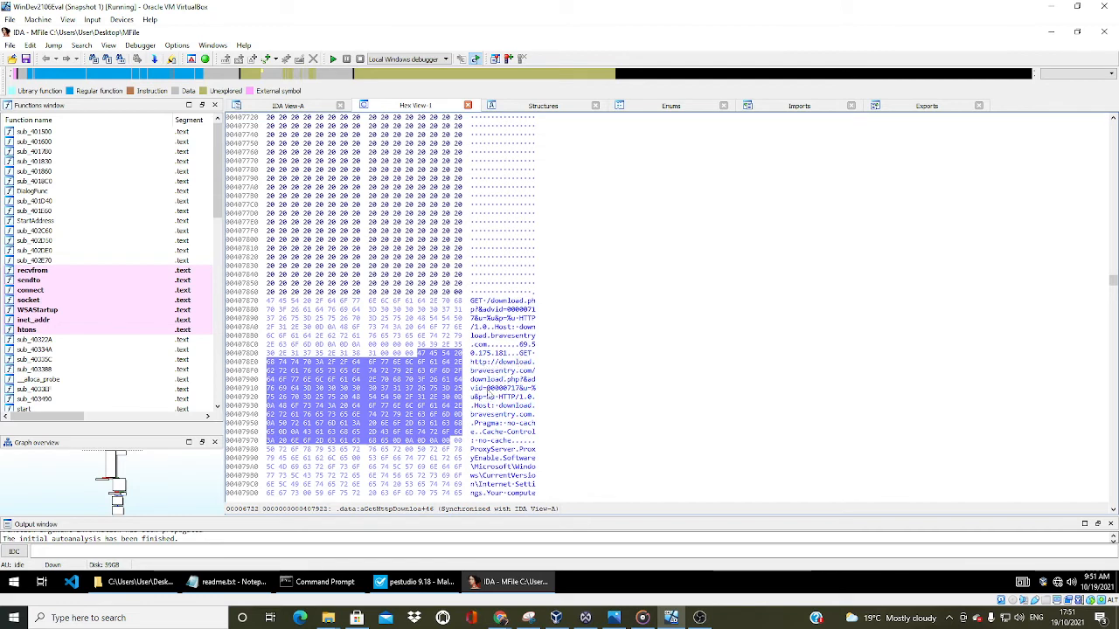
pyautogui.scroll(-1, 492, 398)
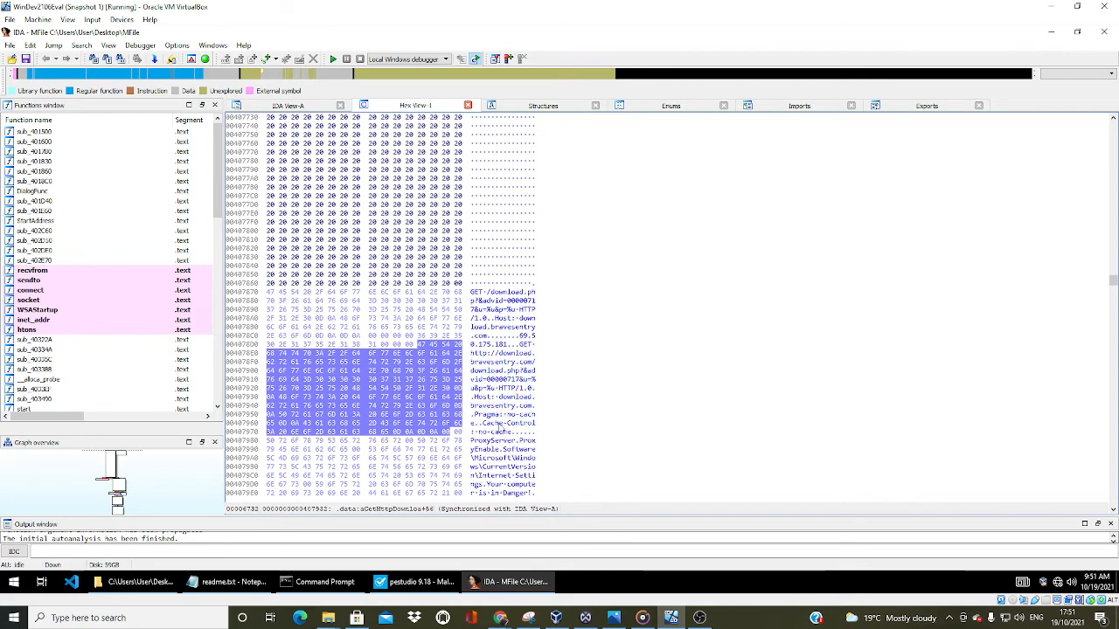
# Examine the proxy and Internet Settings registry strings, then the "Your computer is in Danger!" message after them
pyautogui.scroll(-6, 502, 428)
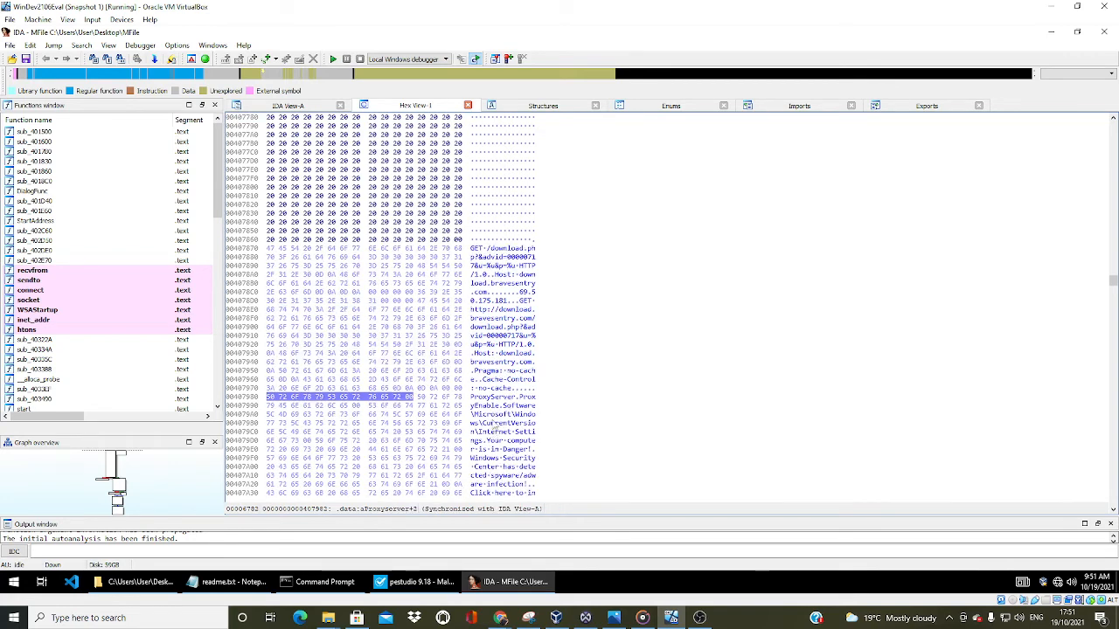
pyautogui.scroll(-2, 478, 397)
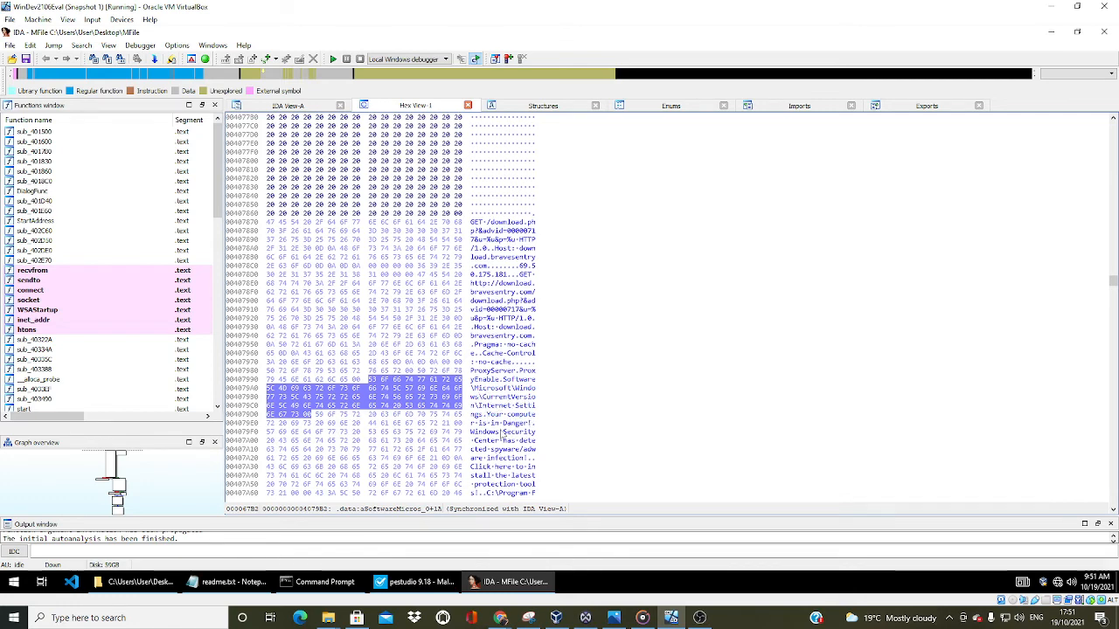
pyautogui.scroll(-3, 502, 433)
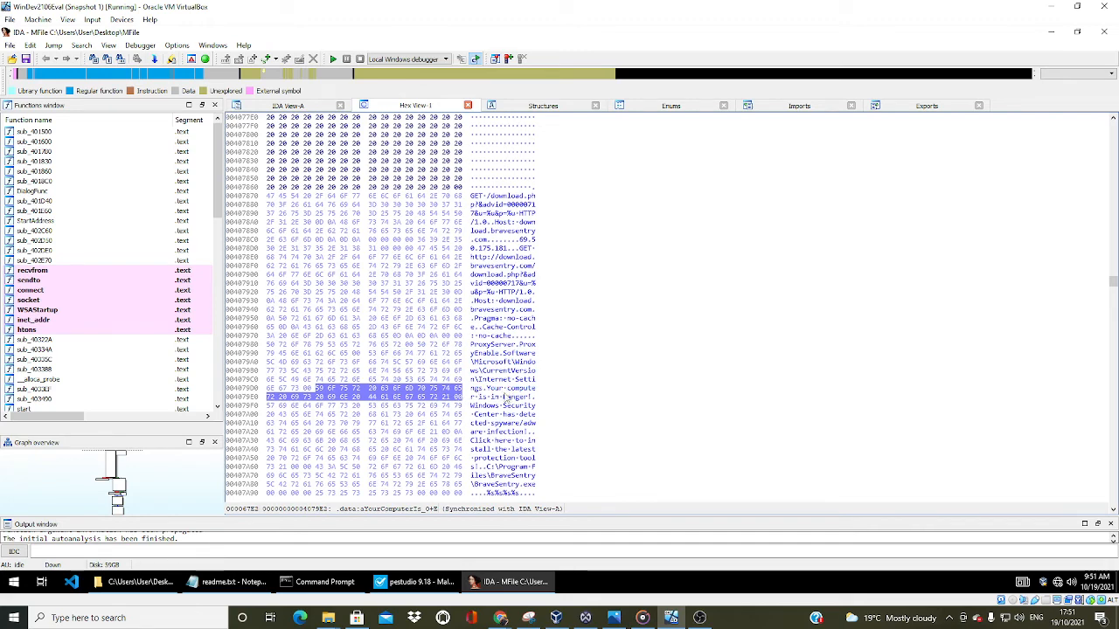
pyautogui.click(506, 398)
pyautogui.scroll(-2, 505, 398)
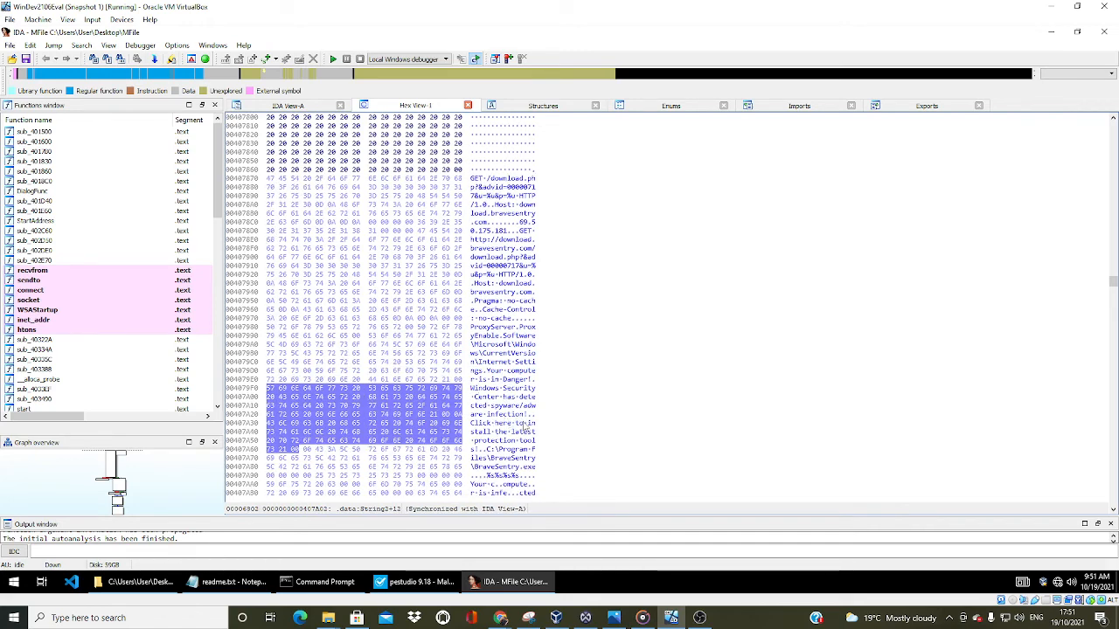
# Read the Windows Security Center message and locate the BraveSentry.exe file path string following it
pyautogui.scroll(-1, 496, 428)
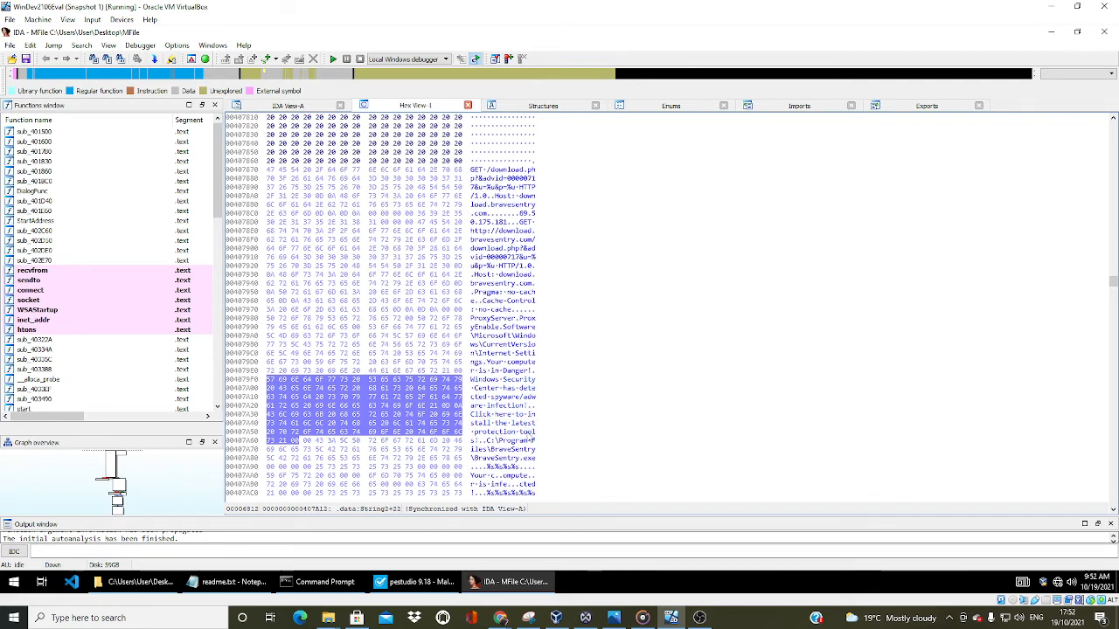
pyautogui.scroll(-1, 522, 433)
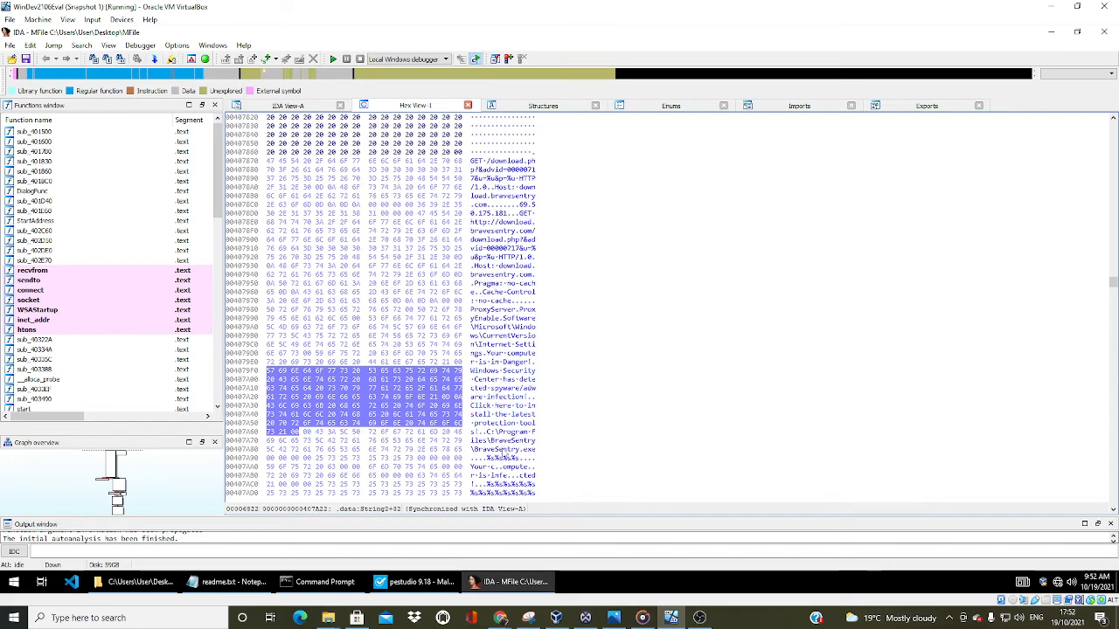
pyautogui.scroll(-2, 504, 452)
pyautogui.click(480, 397)
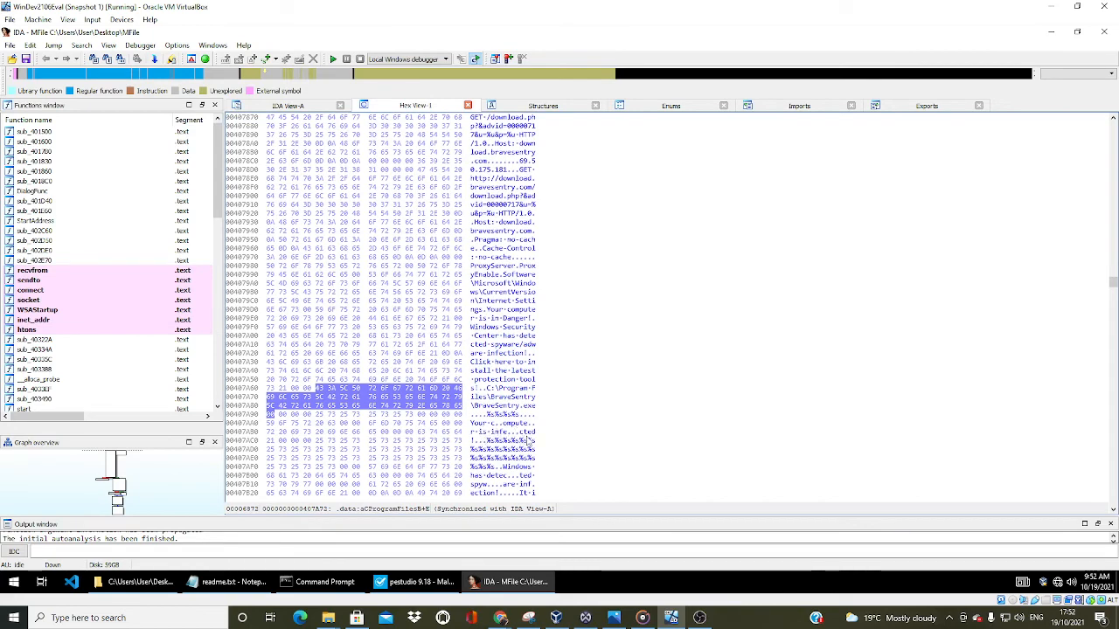
# Read the split-up infection warning strings after the BraveSentry.exe path, down to the wallpaper value names
pyautogui.scroll(-1, 529, 441)
pyautogui.scroll(-1, 514, 442)
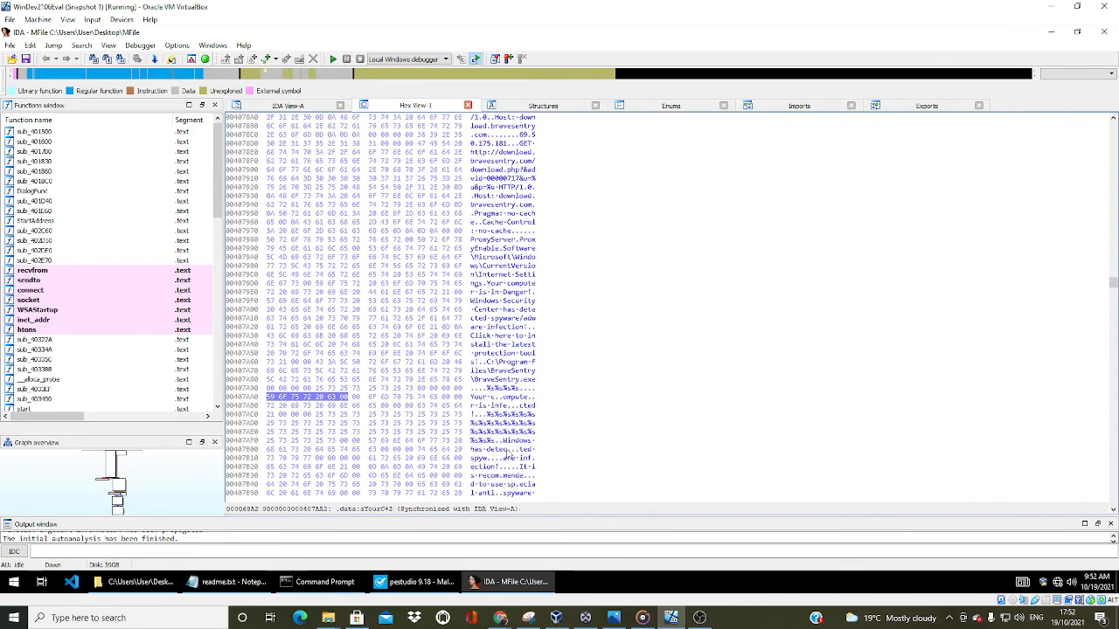
pyautogui.scroll(-2, 514, 442)
pyautogui.scroll(-5, 514, 426)
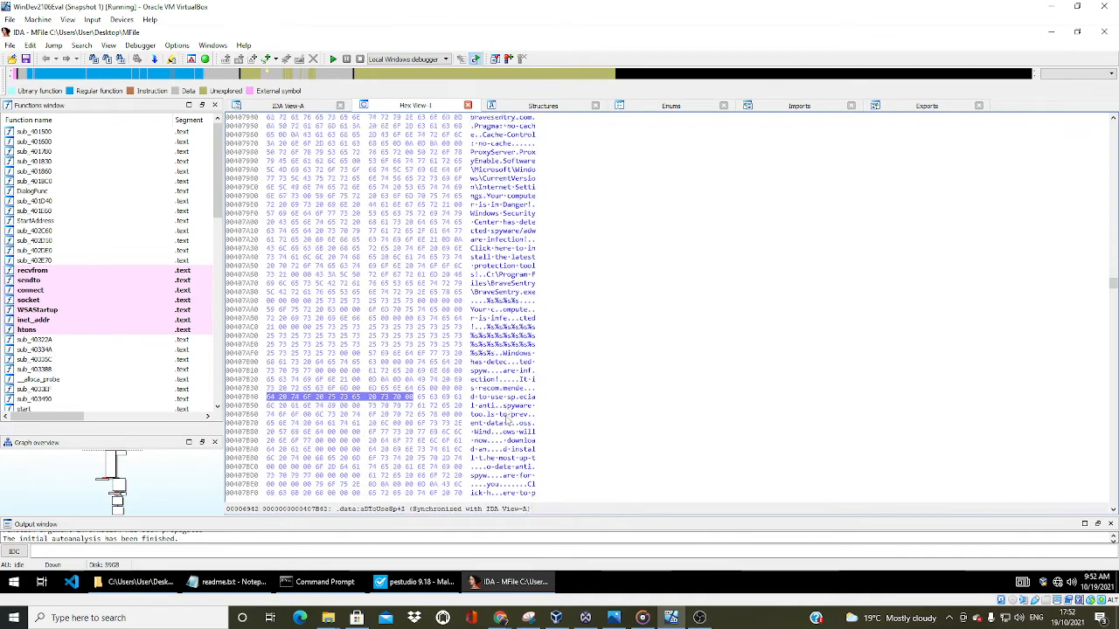
pyautogui.scroll(-3, 523, 431)
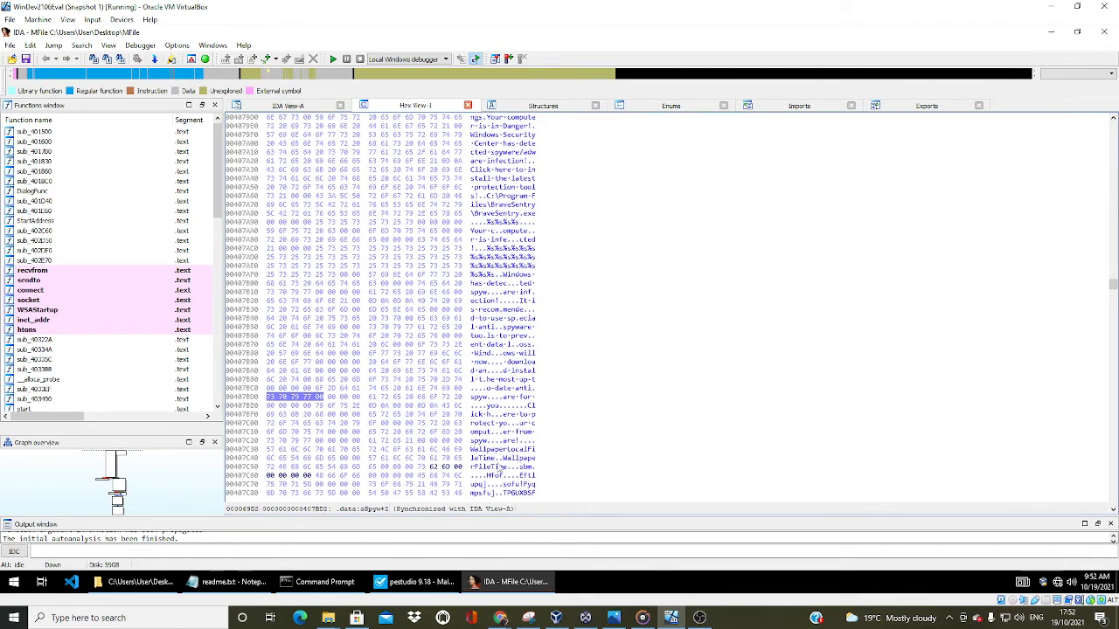
# Examine the wallpaper, Internet Explorer desktop and Windows policy registry strings following the infection warning, down to the NoChangingWallpaper value name
pyautogui.scroll(-2, 522, 455)
pyautogui.scroll(-4, 521, 456)
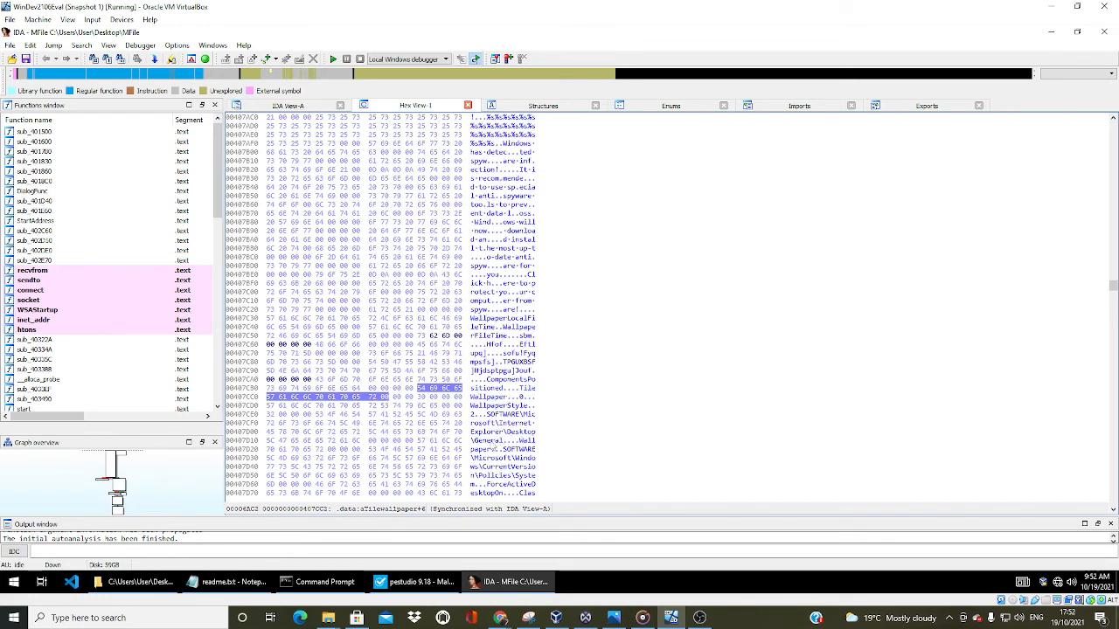
pyautogui.scroll(-1, 520, 438)
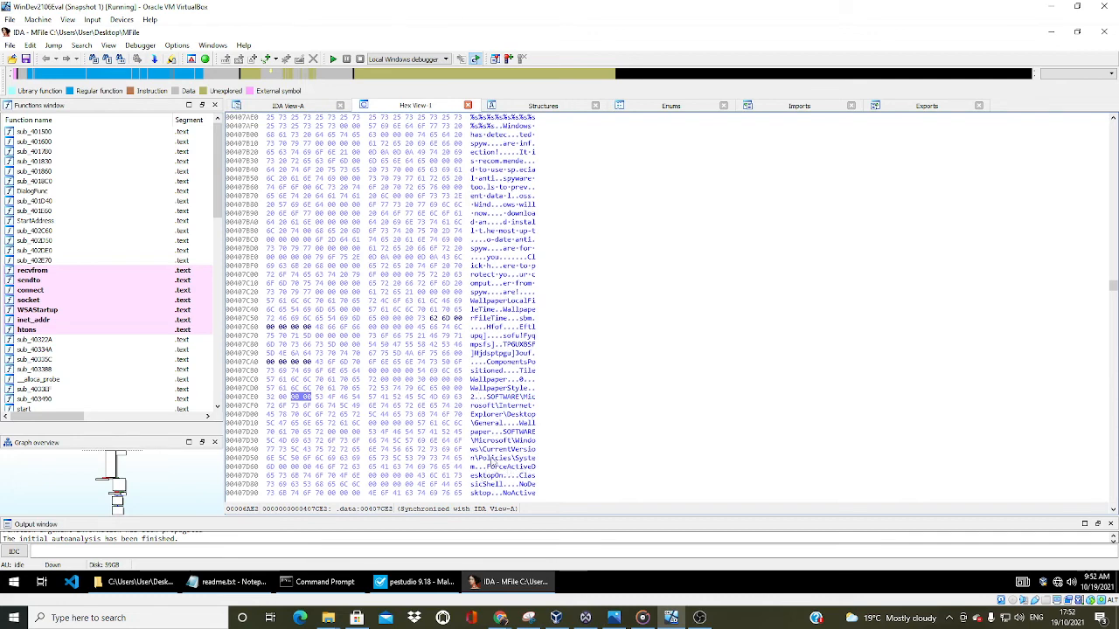
pyautogui.scroll(-2, 523, 463)
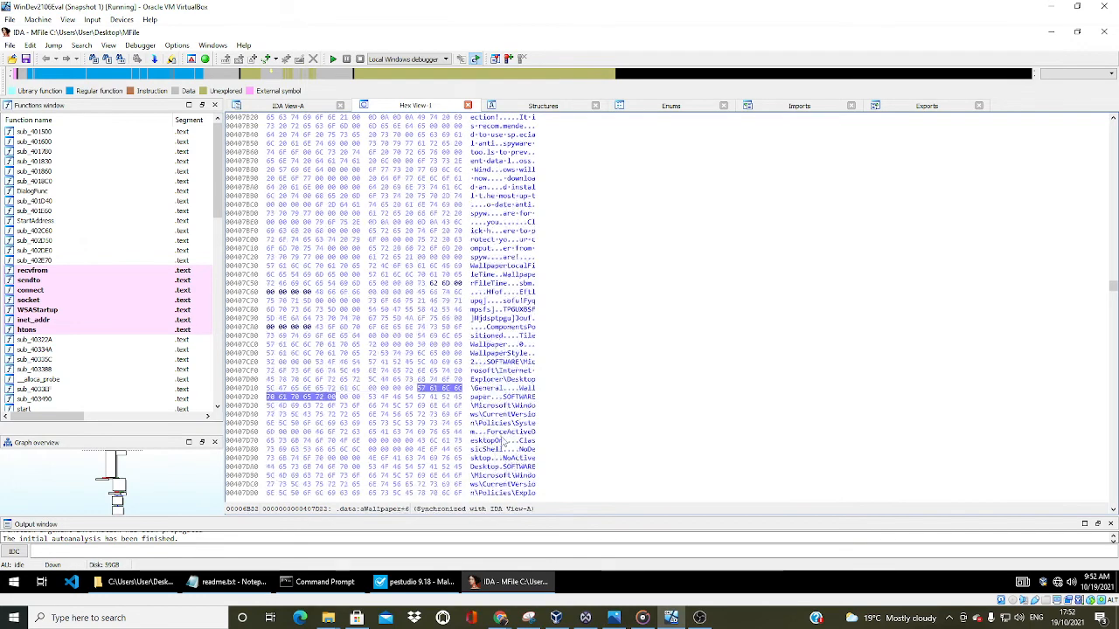
pyautogui.scroll(-2, 499, 445)
pyautogui.scroll(-2, 502, 437)
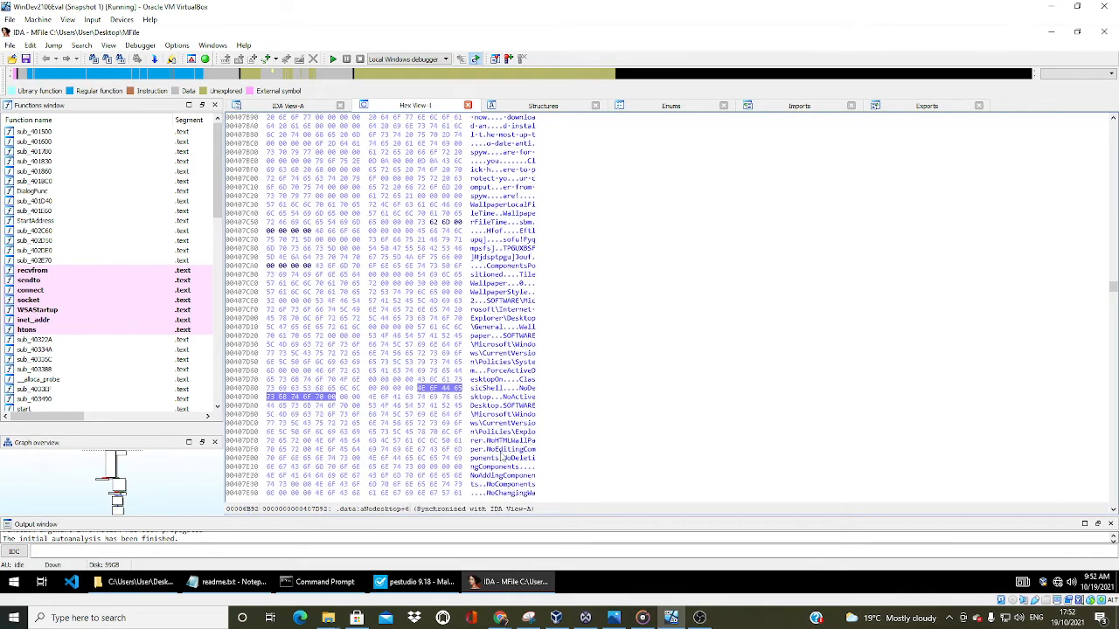
# Read the ActiveDesktop policy key, the BraveSentry Program Files paths, and the Run, Install and Shell Folders strings after them
pyautogui.scroll(-7, 507, 425)
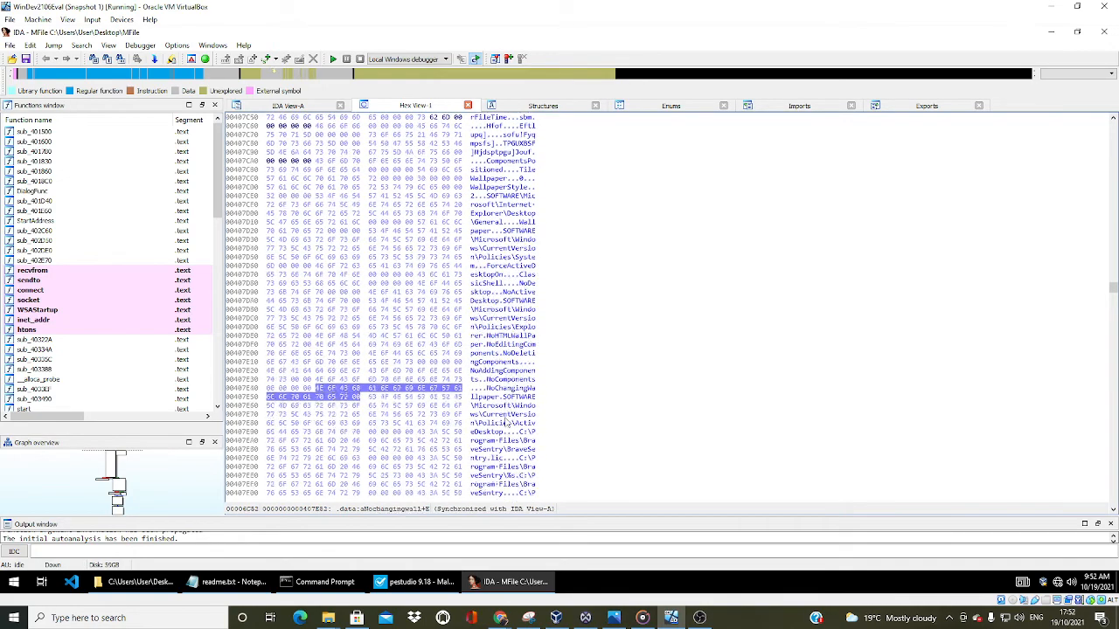
pyautogui.scroll(-7, 522, 428)
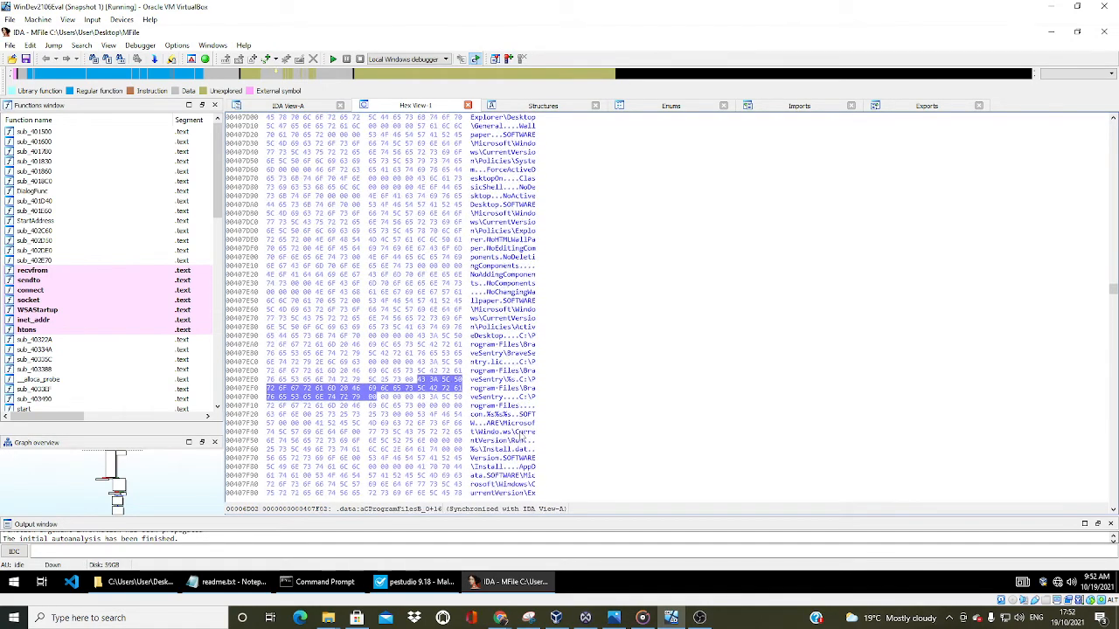
pyautogui.scroll(-3, 522, 434)
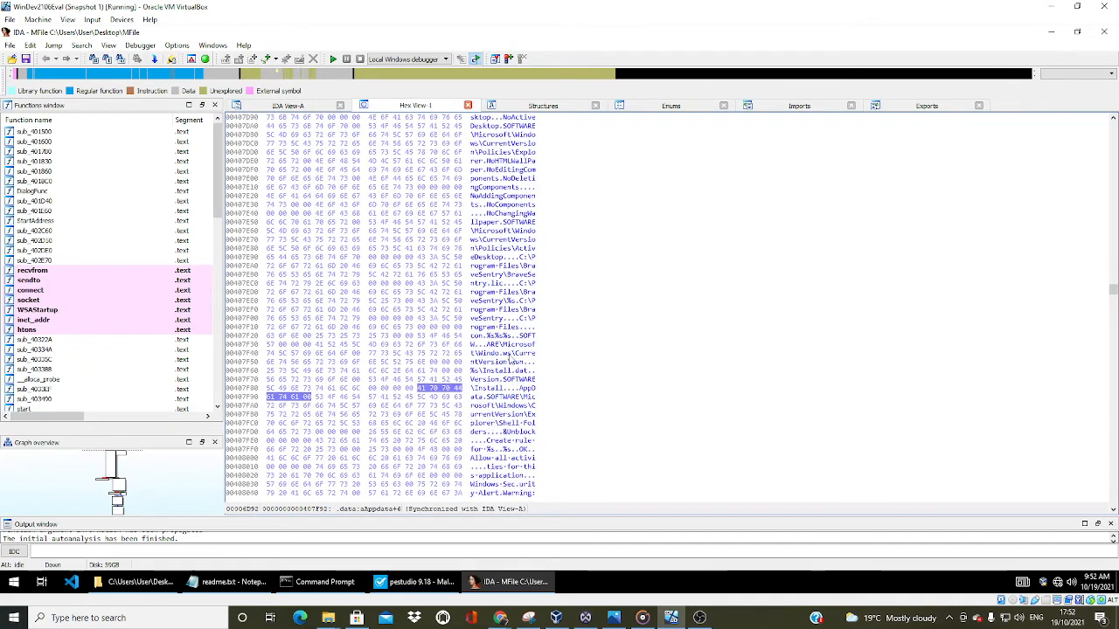
# Read the firewall prompt and Windows Security Alert strings, continuing through the Windows update loader Run key and the xpupdate.exe path
pyautogui.scroll(-2, 507, 384)
pyautogui.scroll(-3, 509, 380)
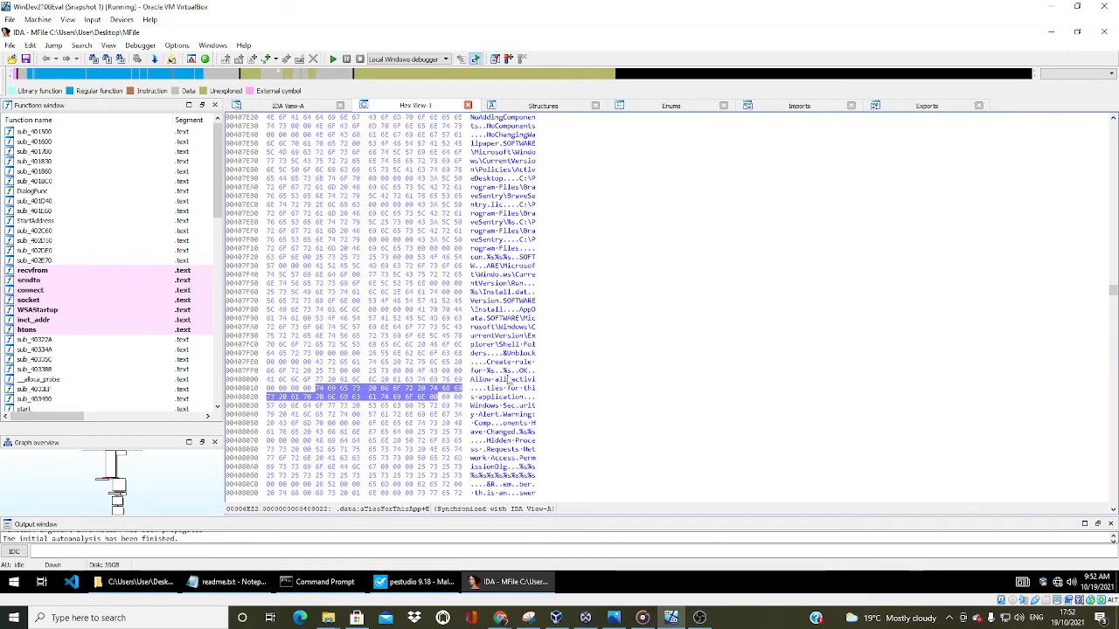
pyautogui.scroll(-5, 509, 381)
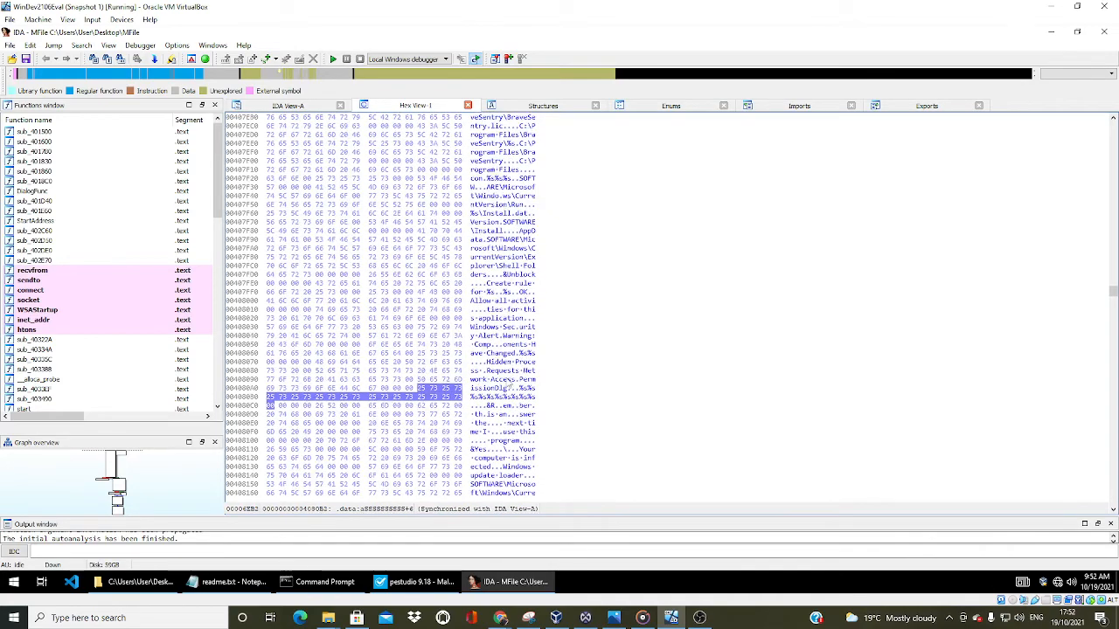
pyautogui.scroll(-2, 512, 389)
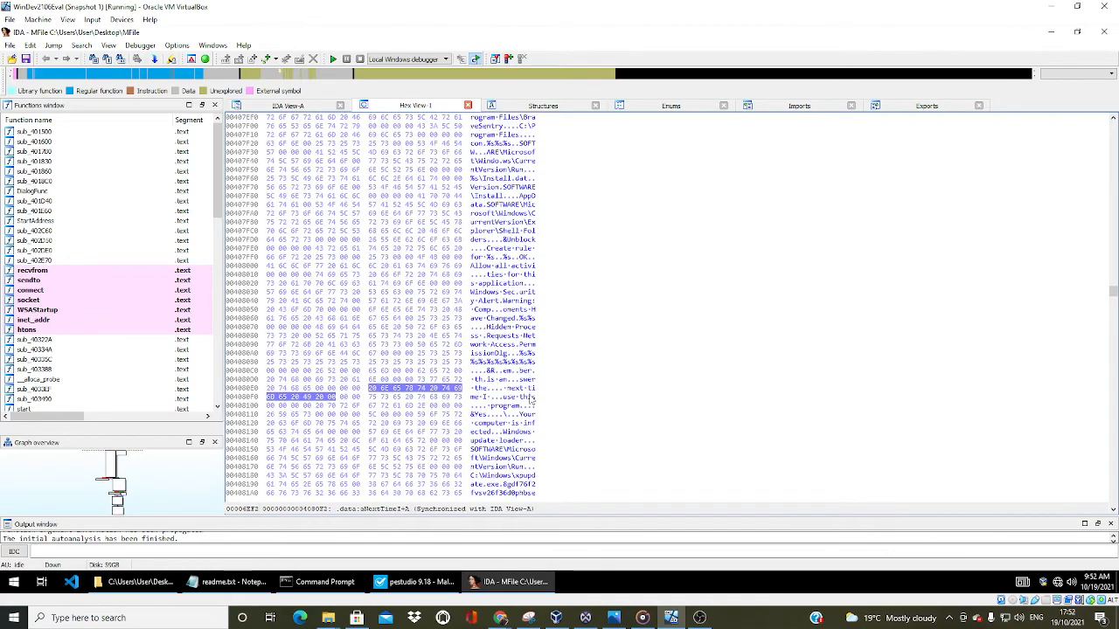
pyautogui.scroll(-2, 529, 400)
pyautogui.scroll(-2, 516, 413)
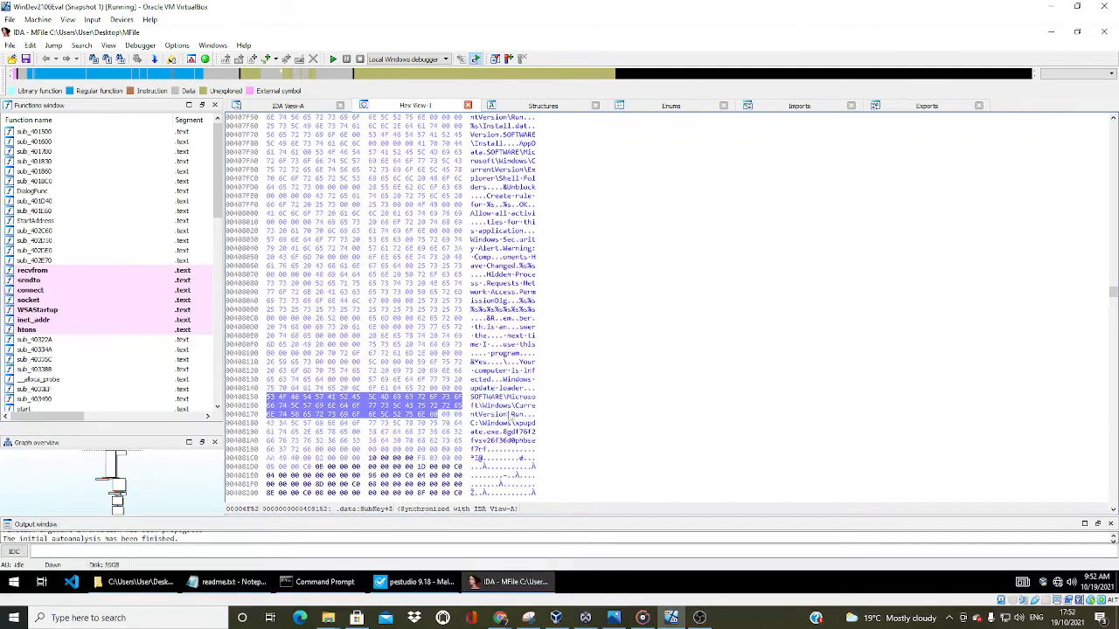
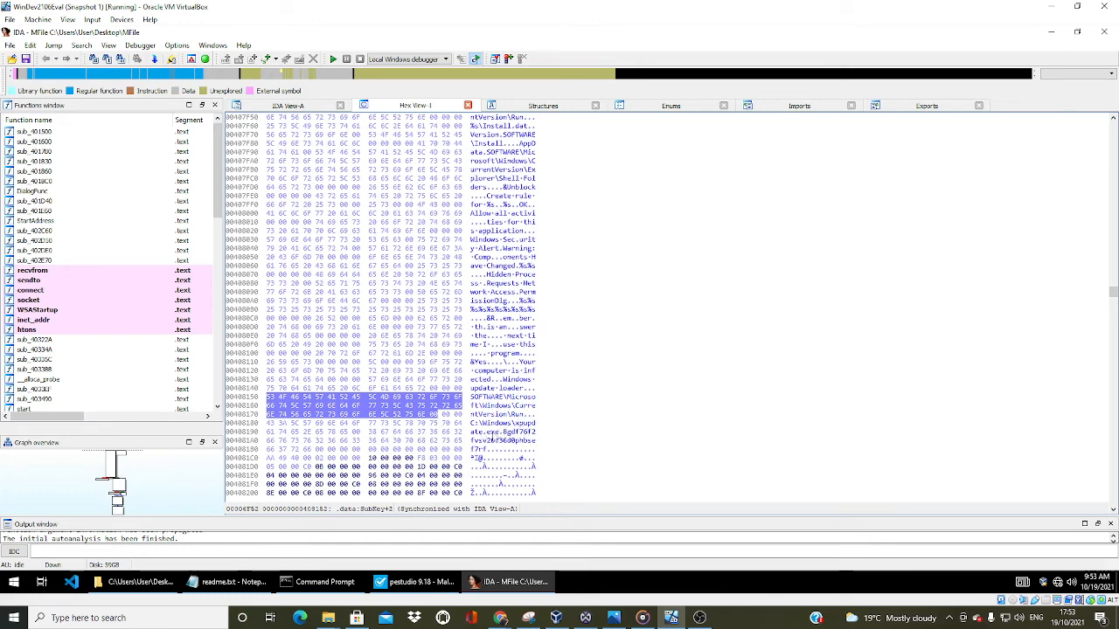
# Examine the rest of the hex dump after the xpupdate.exe path, through to the end of the .rsrc section
pyautogui.scroll(-6, 498, 439)
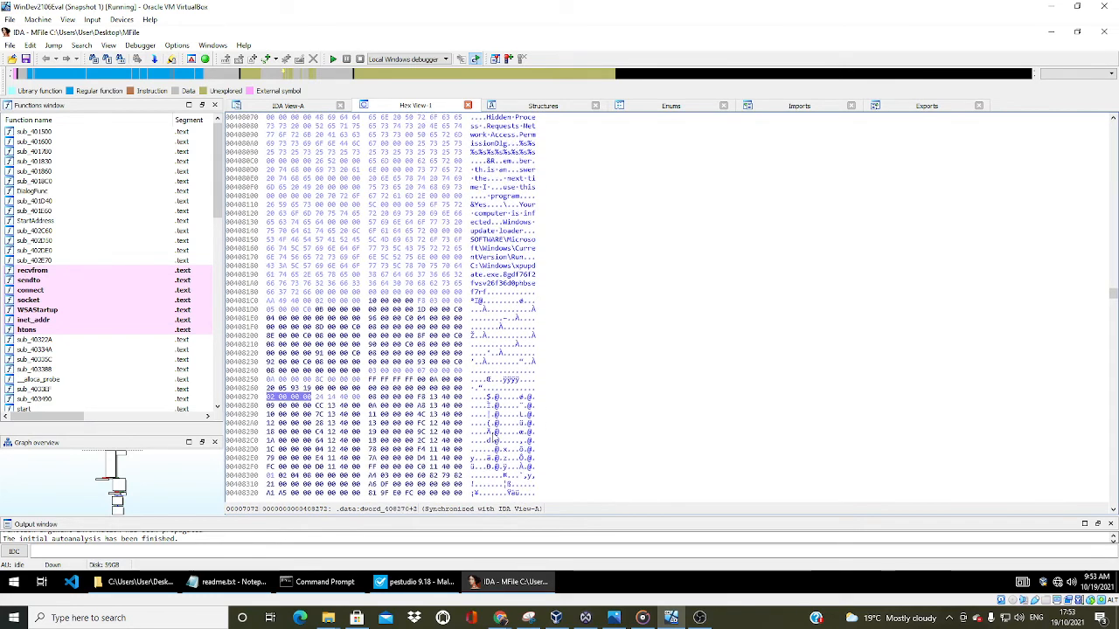
pyautogui.scroll(-8, 498, 439)
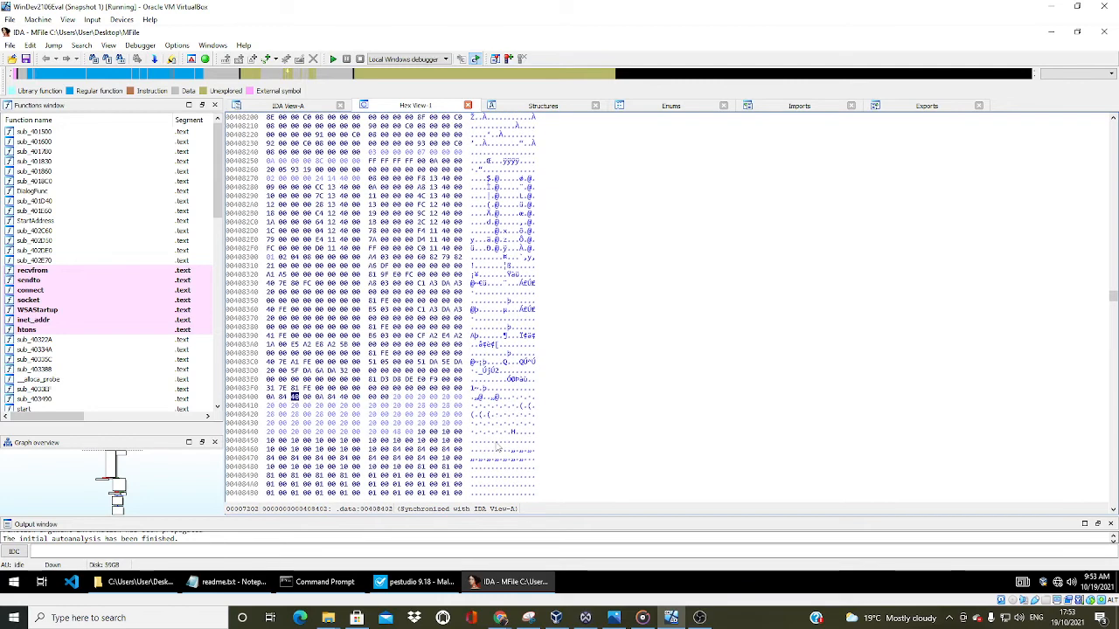
pyautogui.scroll(-13, 500, 443)
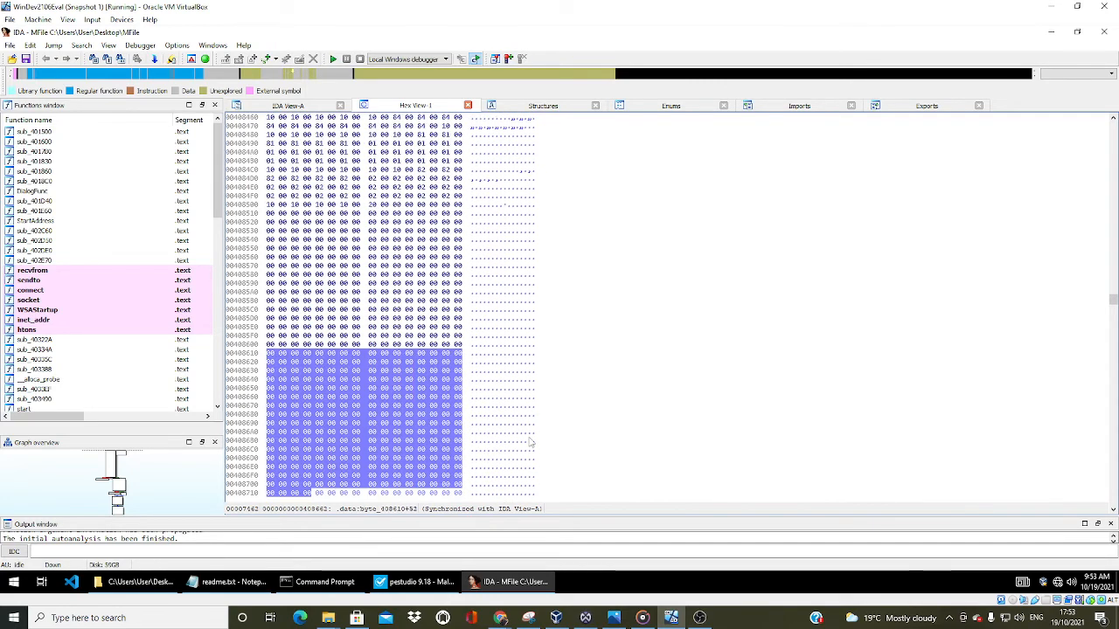
pyautogui.scroll(-14, 530, 443)
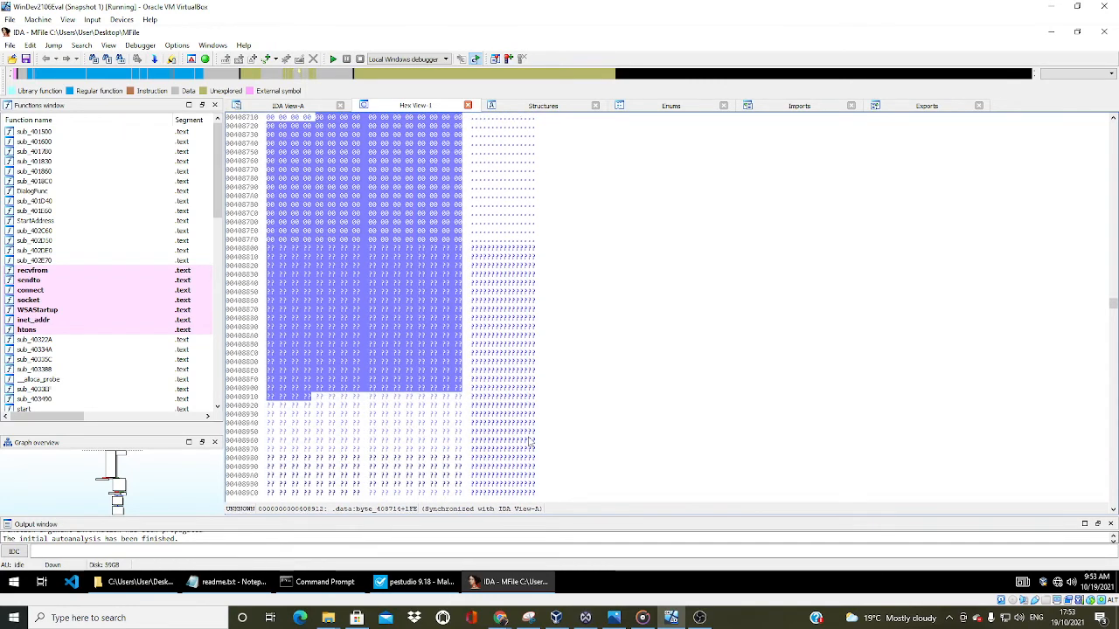
pyautogui.scroll(-16, 528, 441)
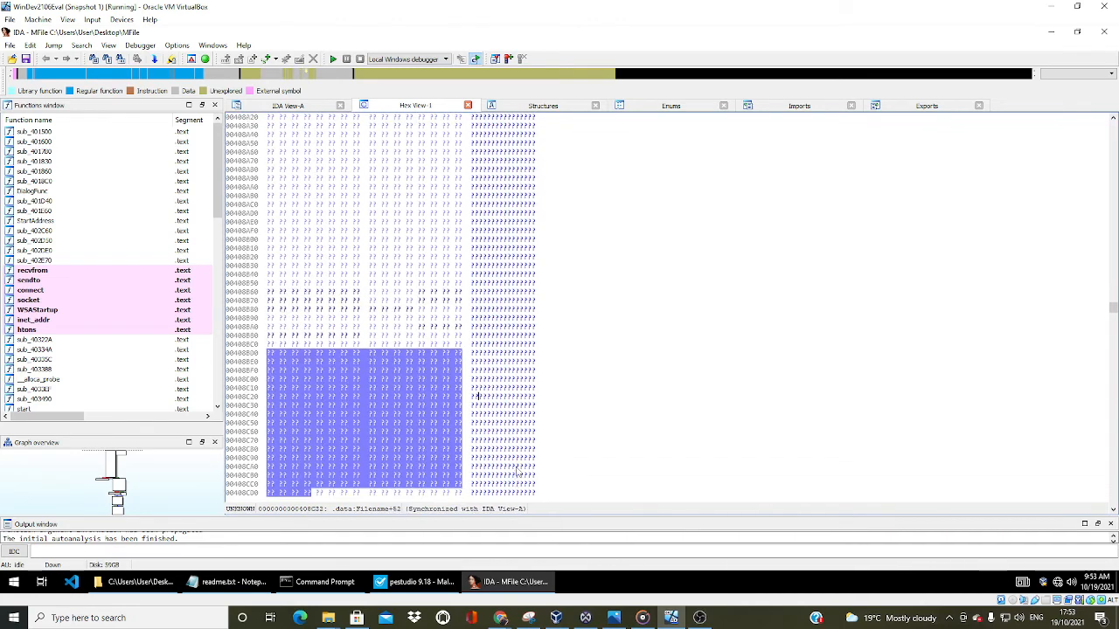
pyautogui.scroll(-11, 517, 473)
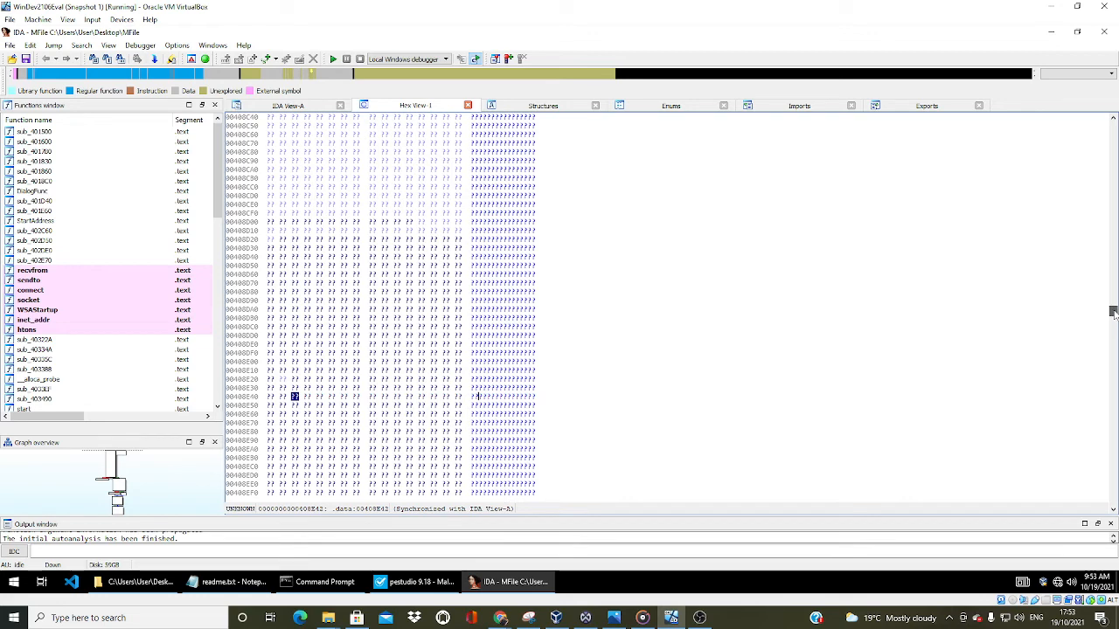
pyautogui.moveTo(1114, 312); pyautogui.dragTo(1113, 501)
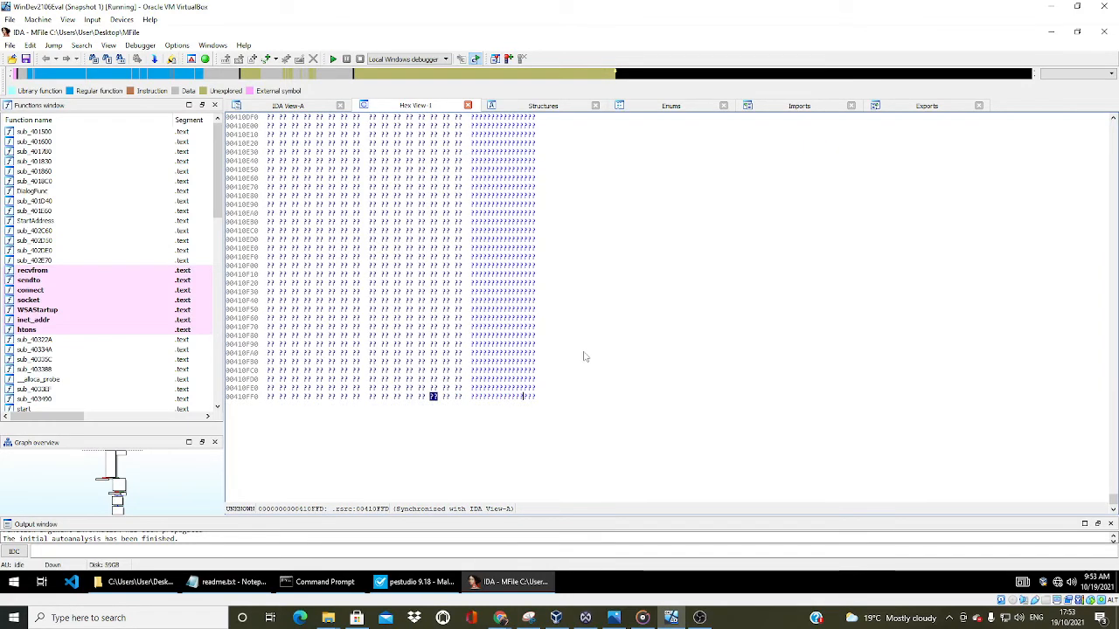
pyautogui.scroll(13, 585, 357)
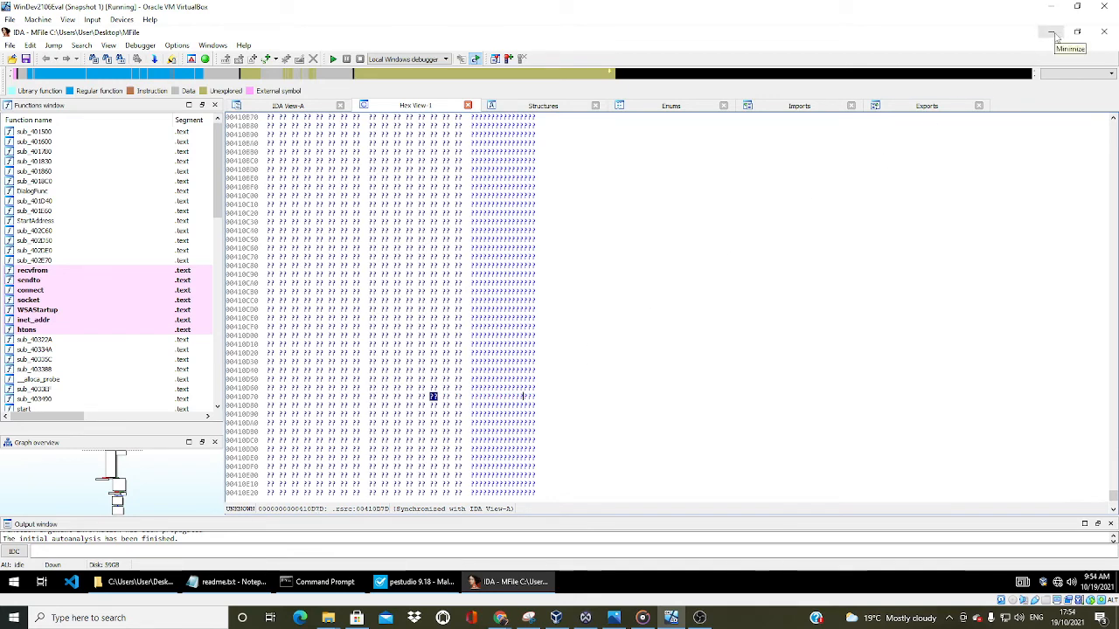
# Load the desktop MFile into HashCalc and calculate only its MD5, SHA1 and SHA256 hashes
pyautogui.click(1051, 33)
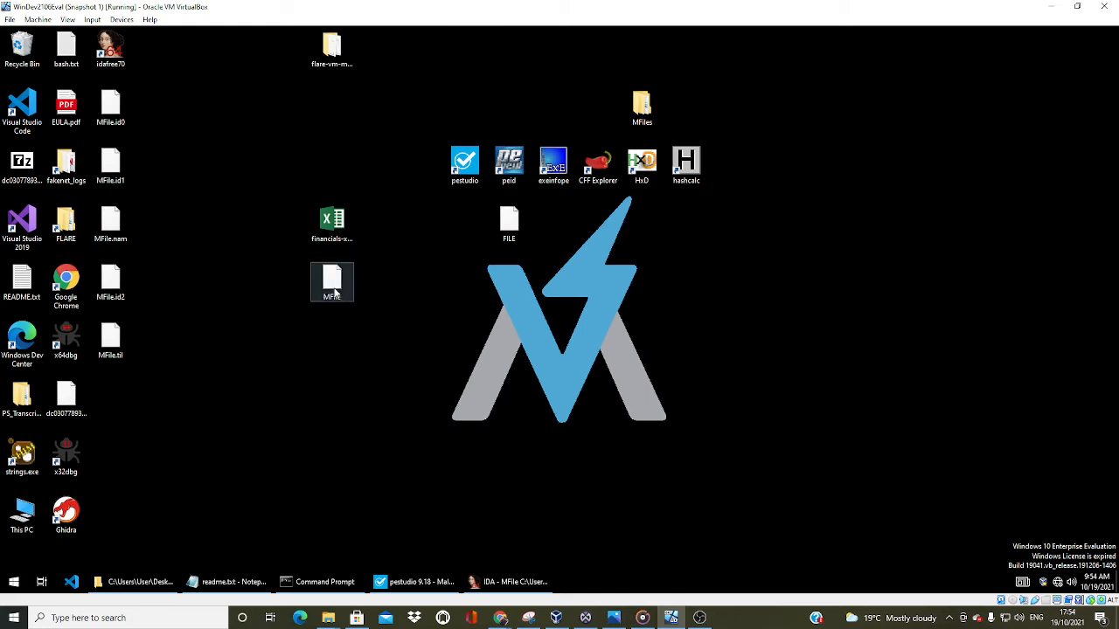
pyautogui.moveTo(331, 295); pyautogui.dragTo(688, 166)
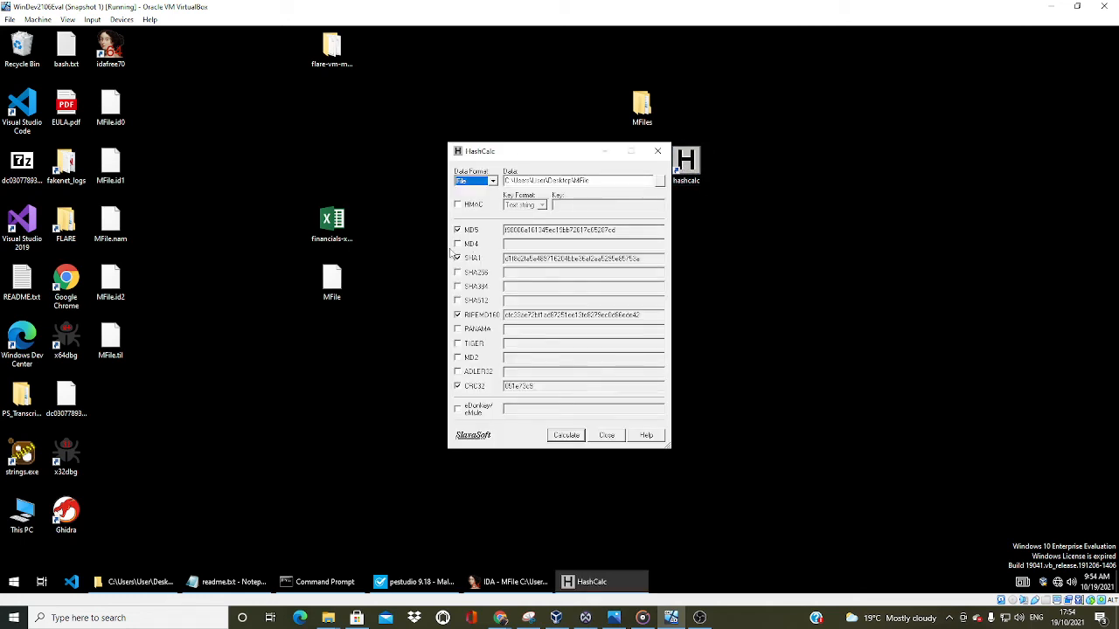
pyautogui.click(458, 274)
pyautogui.click(458, 315)
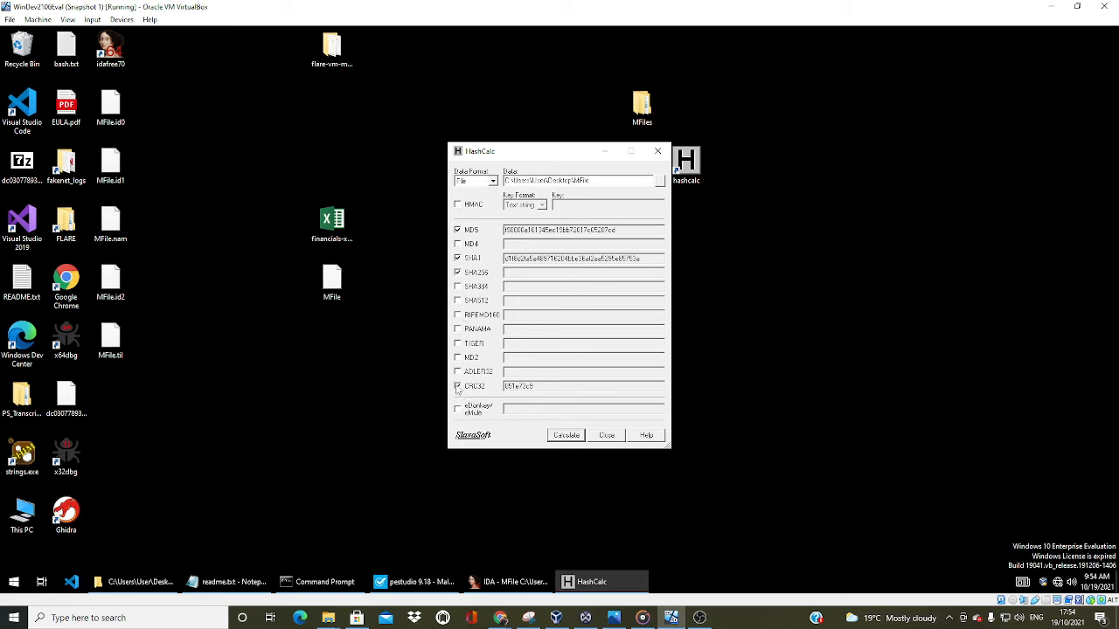
pyautogui.click(458, 386)
pyautogui.click(568, 436)
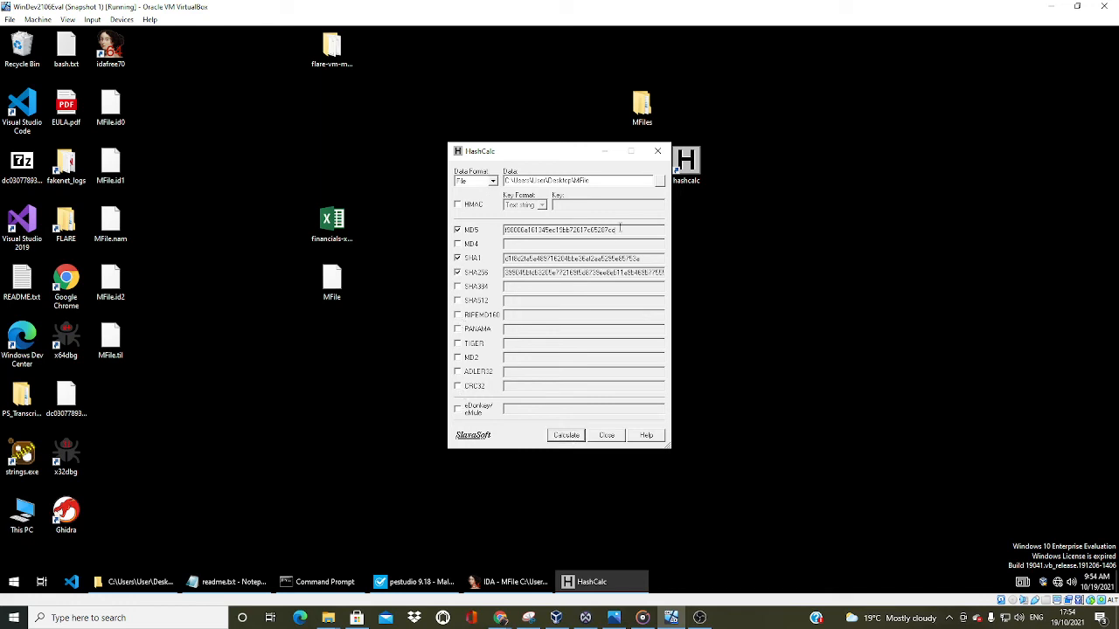
# Copy MFile's MD5 hash and open the VirusTotal search page in a new tab of the host's Chrome browser
pyautogui.moveTo(604, 234); pyautogui.dragTo(504, 242)
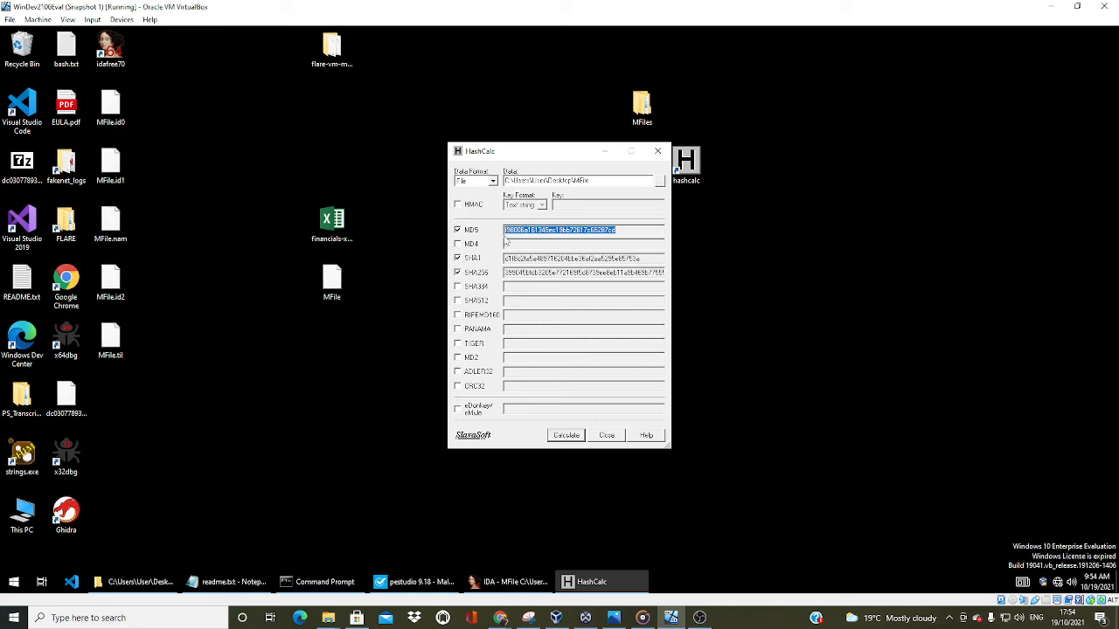
pyautogui.moveTo(514, 622)
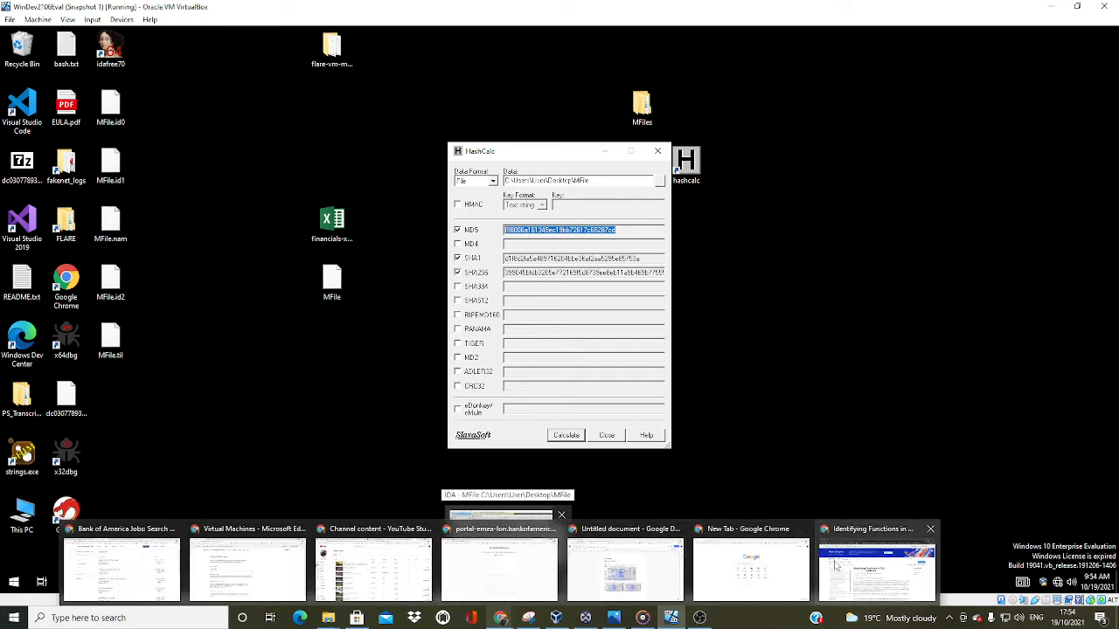
pyautogui.click(824, 556)
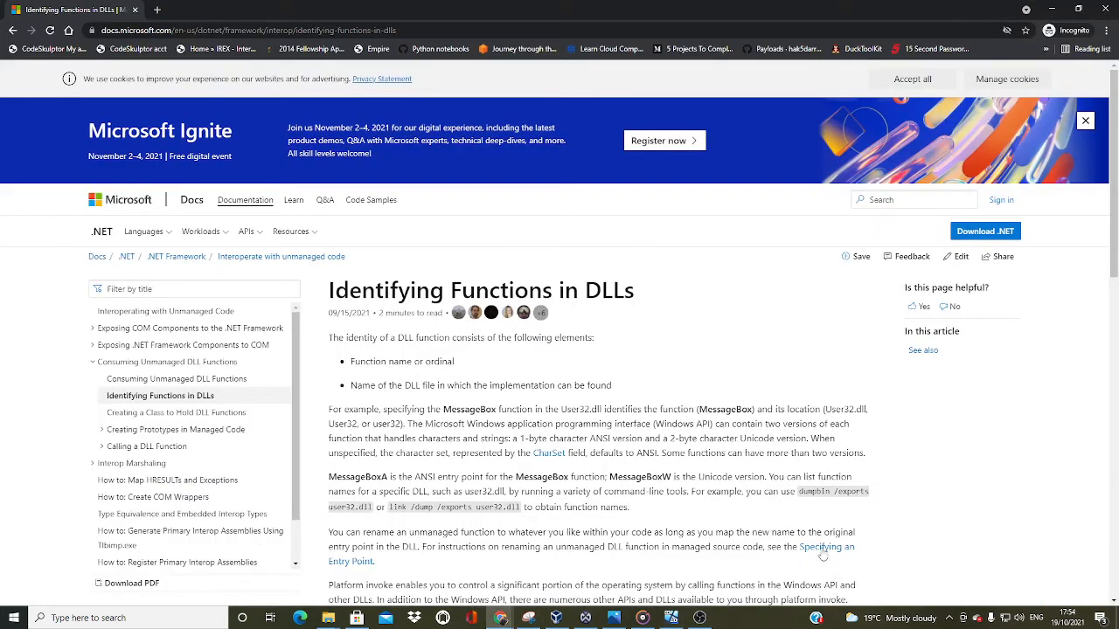
pyautogui.click(157, 9)
pyautogui.write('virustotal.com/gui/home/search')
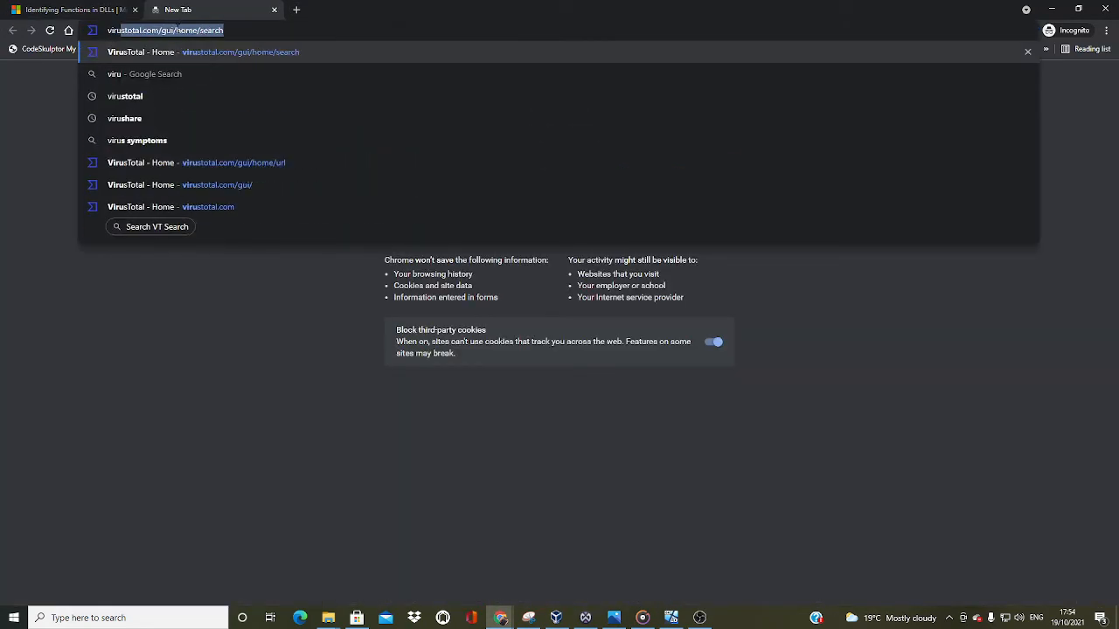
pyautogui.press('Return')
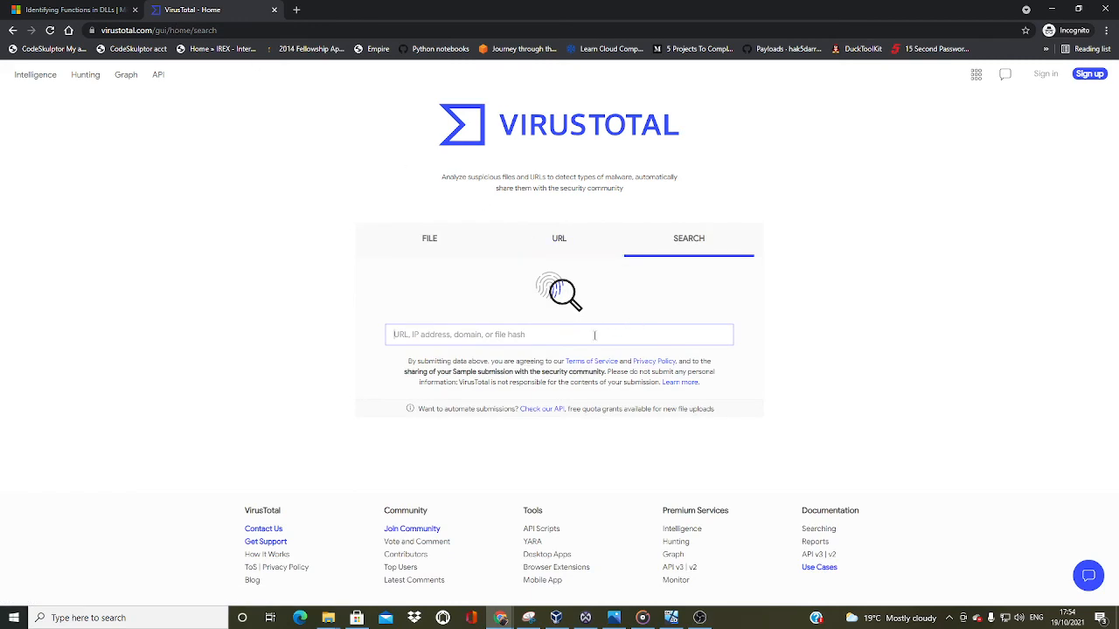
# Look up the copied MD5 hash on VirusTotal and review the security vendors' detections
pyautogui.write('f98006a161345ec19bb72617c65287cd')
pyautogui.press('Return')
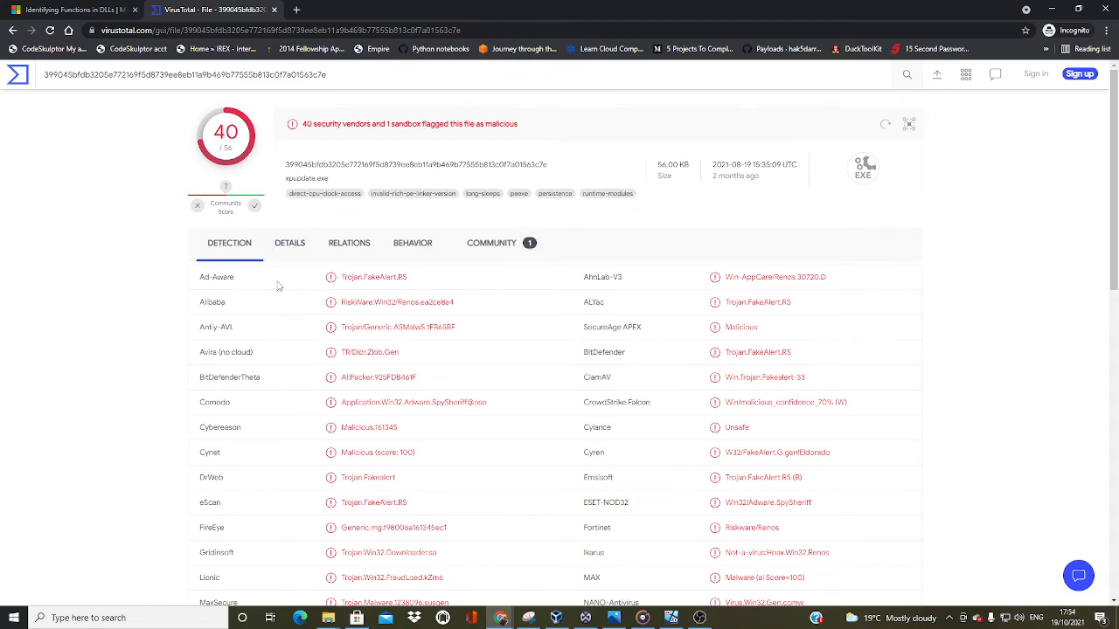
pyautogui.scroll(-4, 271, 285)
pyautogui.scroll(4, 282, 280)
# Review the sample's basic properties, history timestamps and known file names in the VirusTotal file details
pyautogui.click(290, 243)
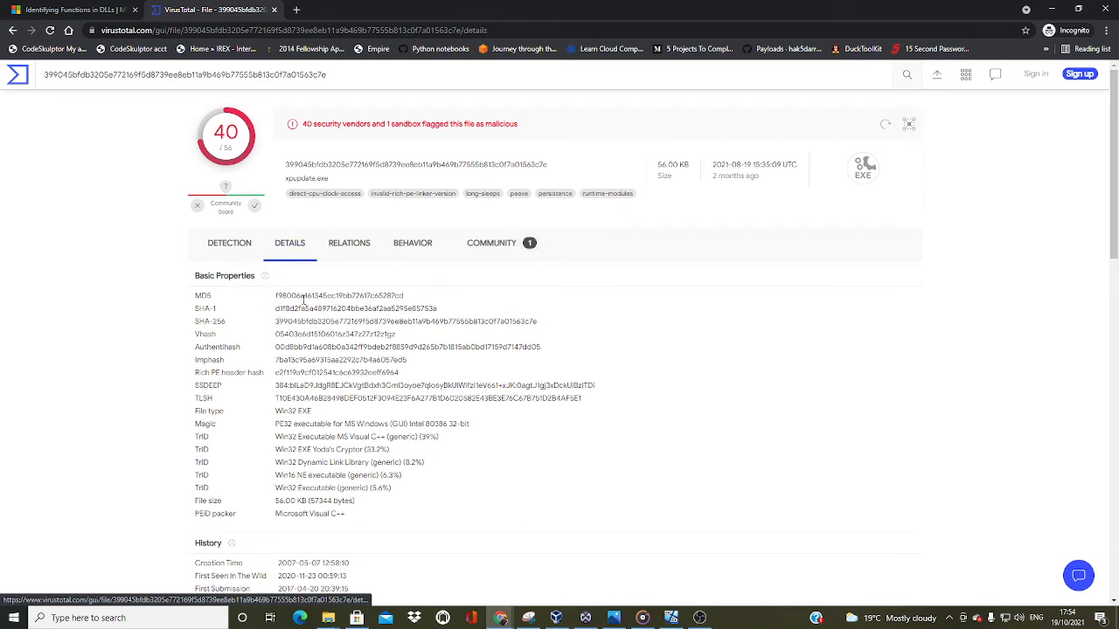
pyautogui.scroll(-3, 303, 300)
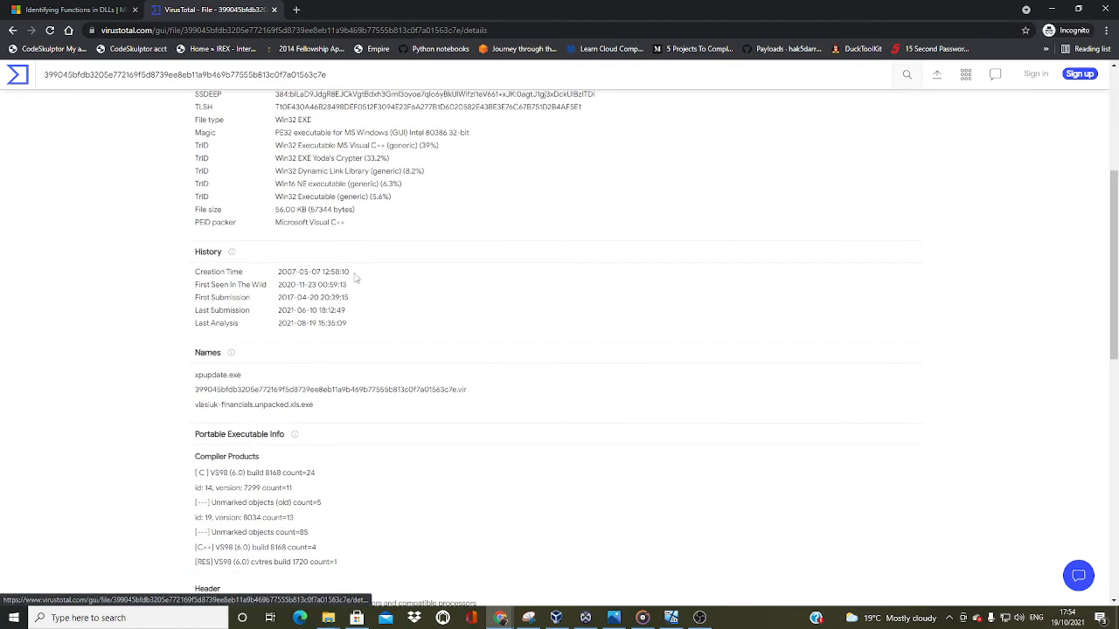
pyautogui.moveTo(360, 276); pyautogui.dragTo(278, 272)
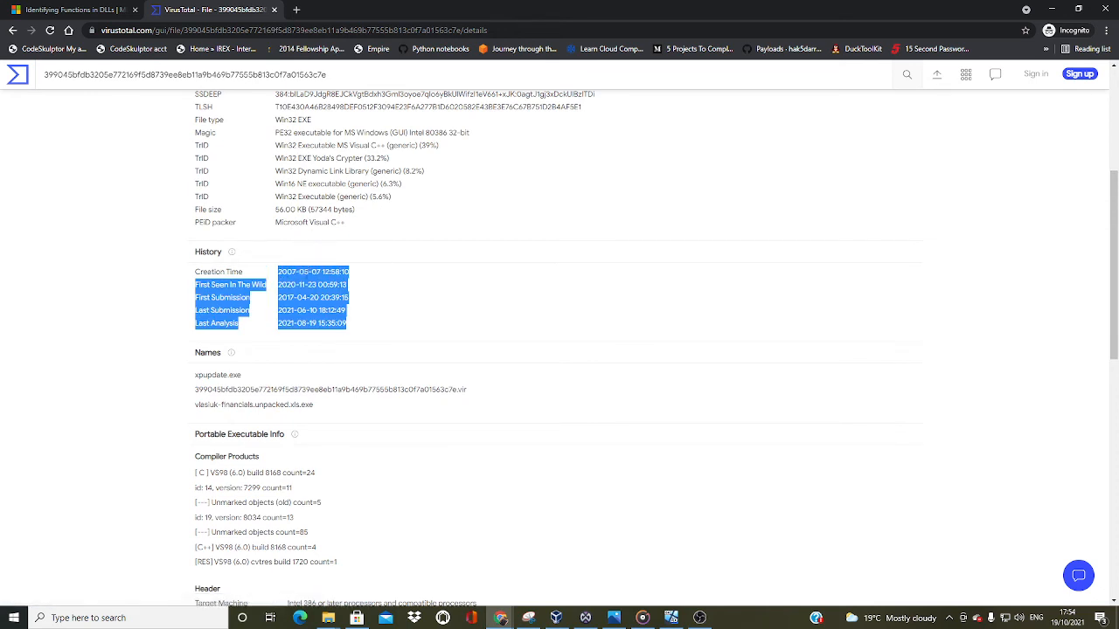
pyautogui.click(393, 333)
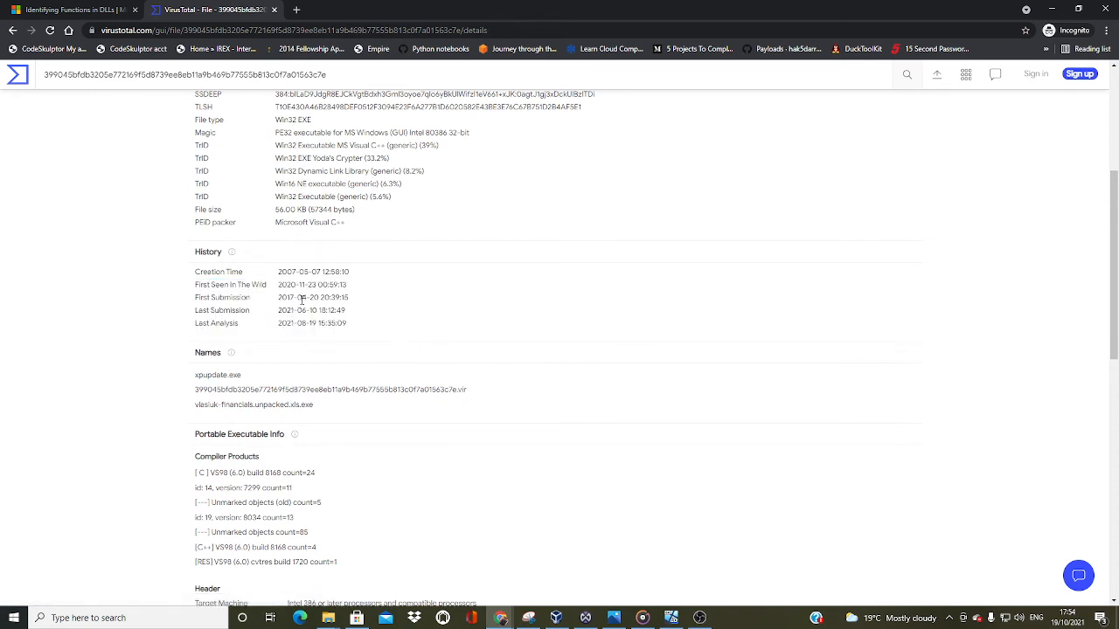
pyautogui.scroll(-2, 294, 296)
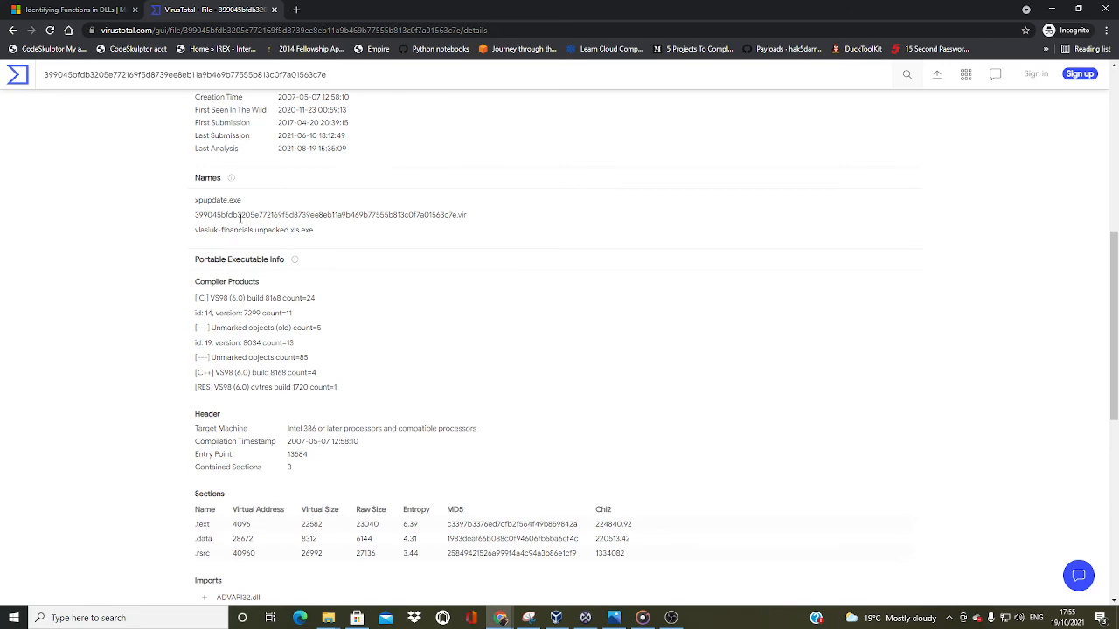
pyautogui.scroll(4, 240, 217)
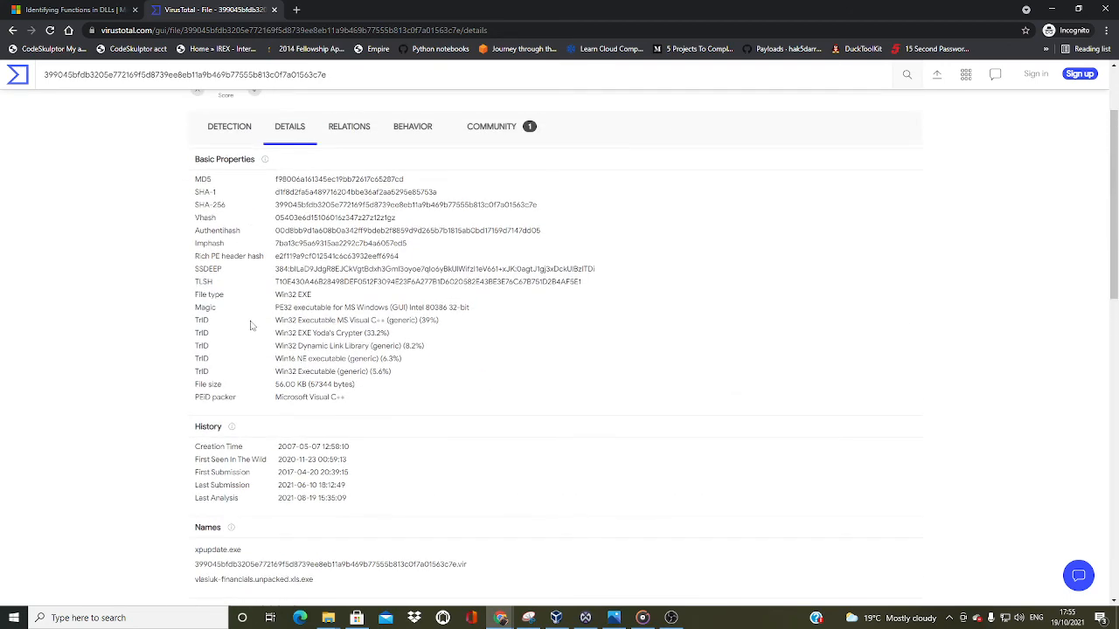
pyautogui.scroll(-4, 251, 325)
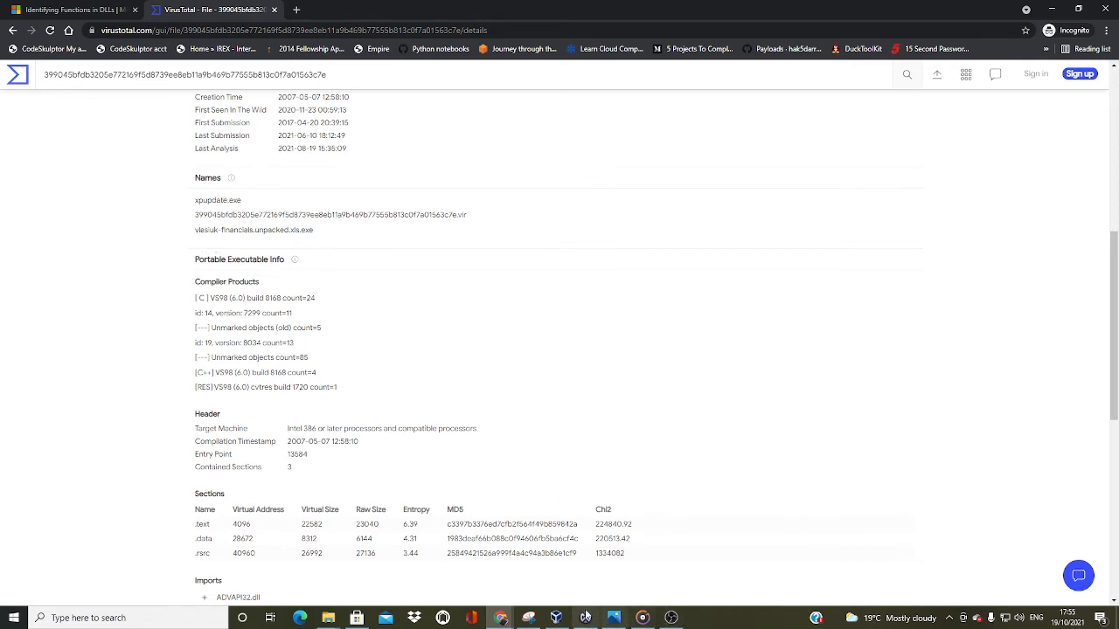
pyautogui.moveTo(564, 621)
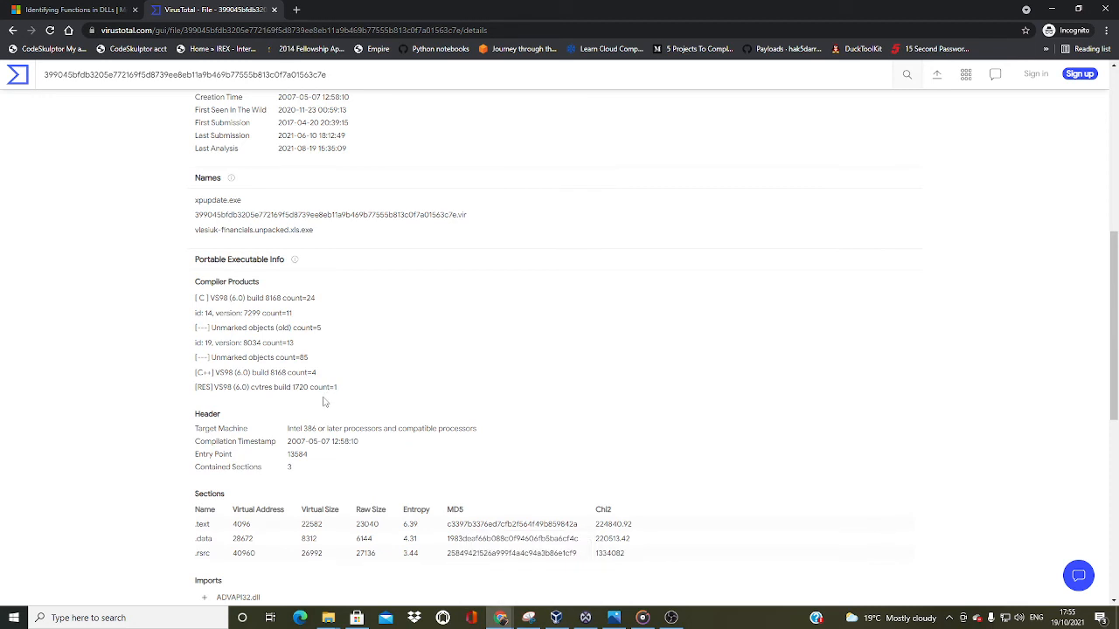
# Examine the compiler products, then the target machine and compilation timestamp in the Portable Executable header information
pyautogui.scroll(-1, 195, 263)
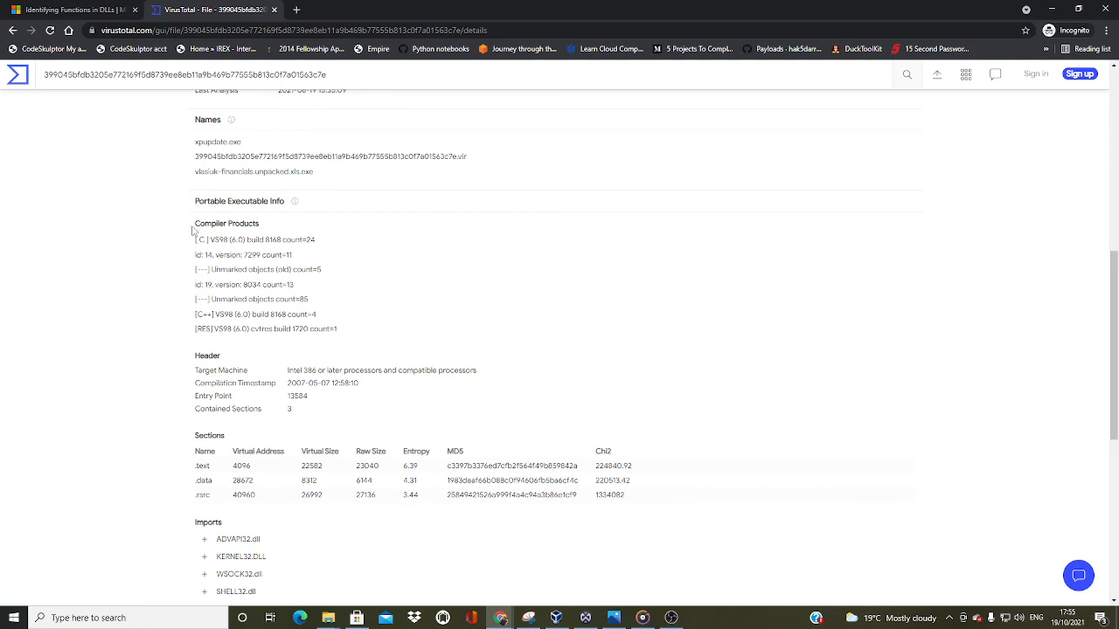
pyautogui.moveTo(192, 230); pyautogui.dragTo(340, 333)
pyautogui.click(345, 317)
pyautogui.scroll(-2, 306, 302)
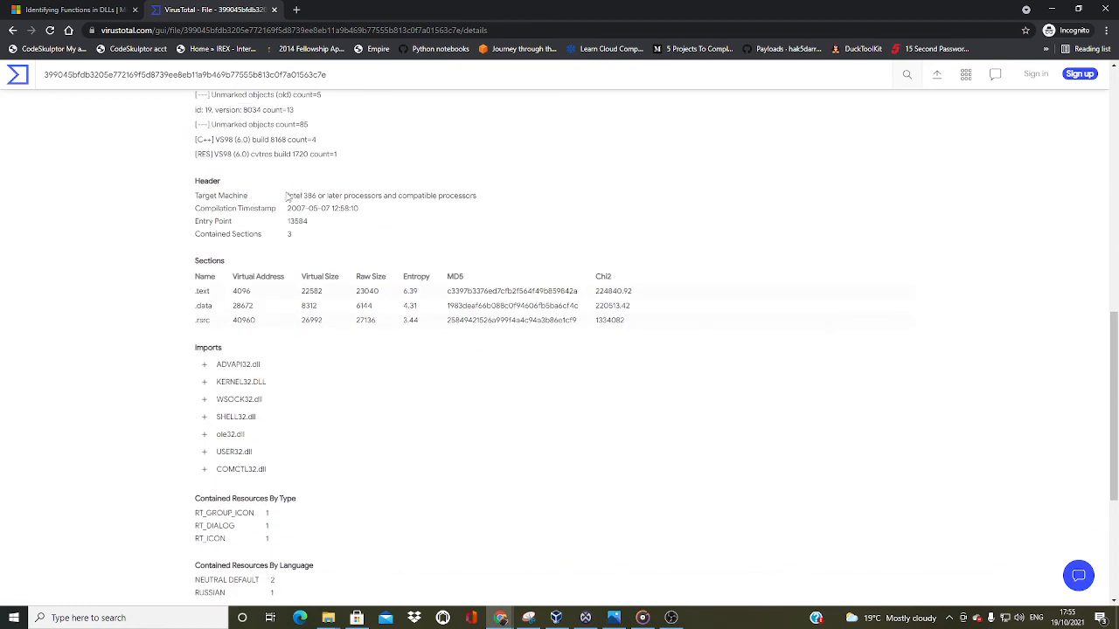
pyautogui.moveTo(287, 196); pyautogui.dragTo(359, 210)
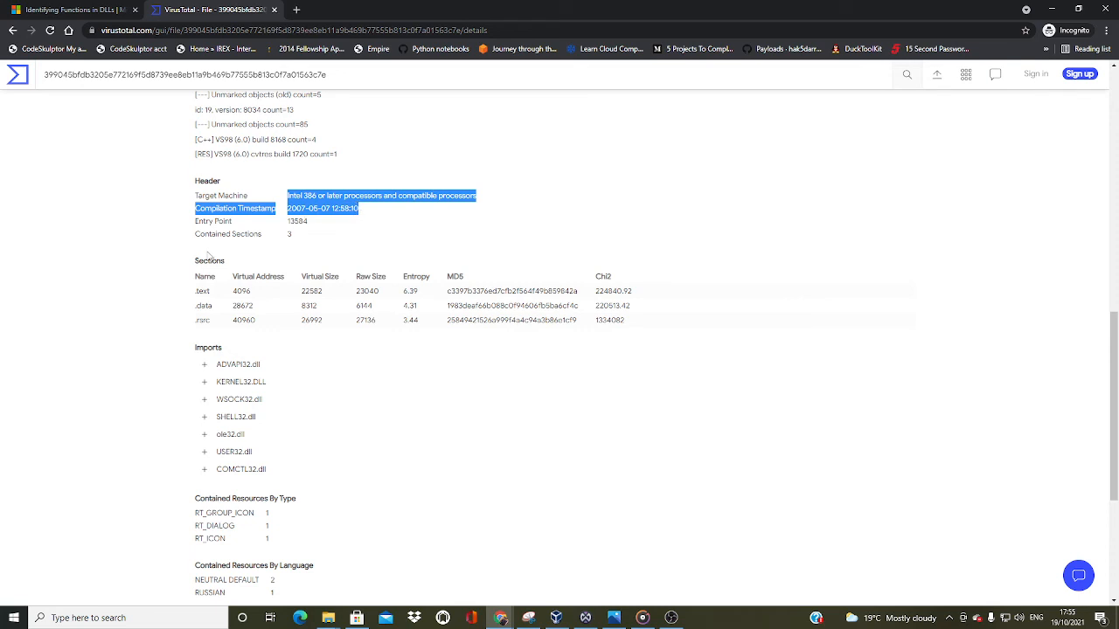
# Examine the PE sections table, the imported DLLs and the contained resources by type and language
pyautogui.scroll(-1, 208, 257)
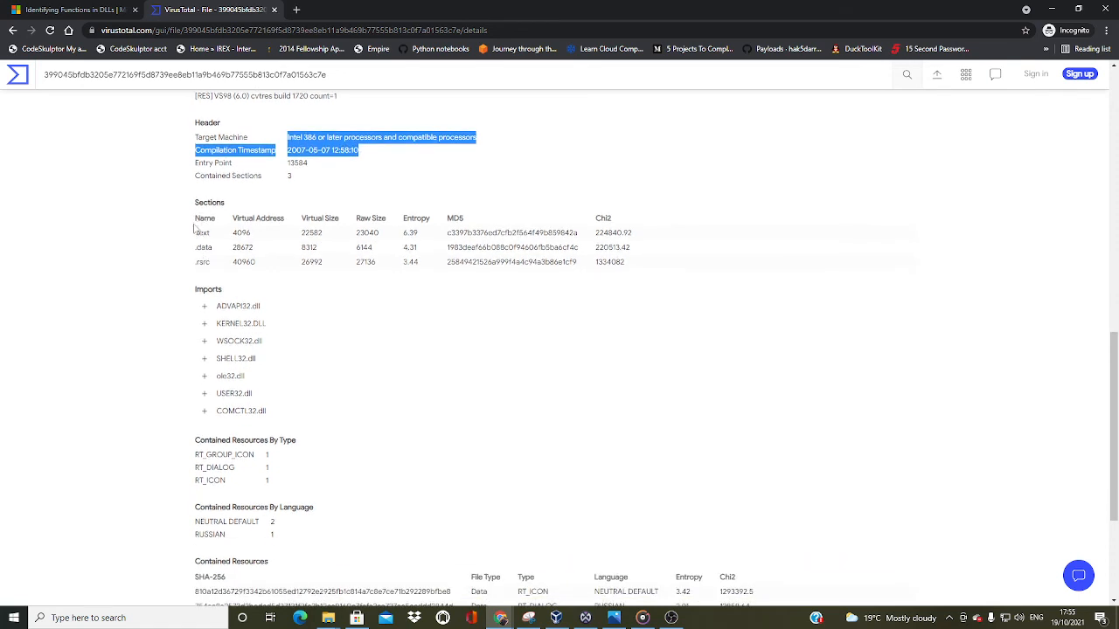
pyautogui.click(193, 228)
pyautogui.moveTo(193, 232); pyautogui.dragTo(219, 266)
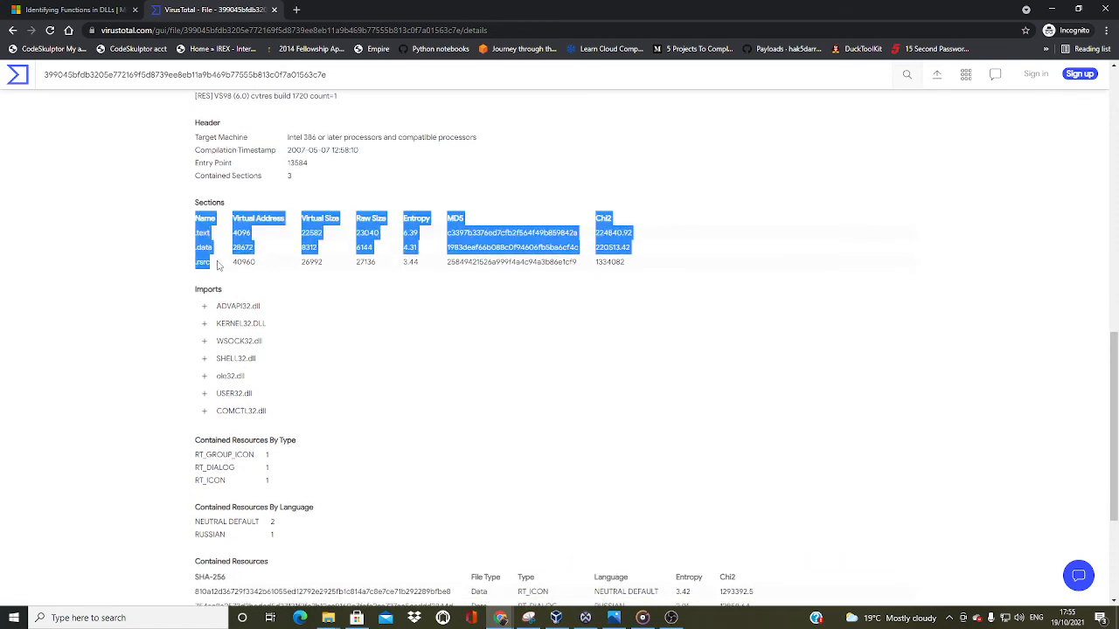
pyautogui.click(179, 232)
pyautogui.scroll(-2, 196, 251)
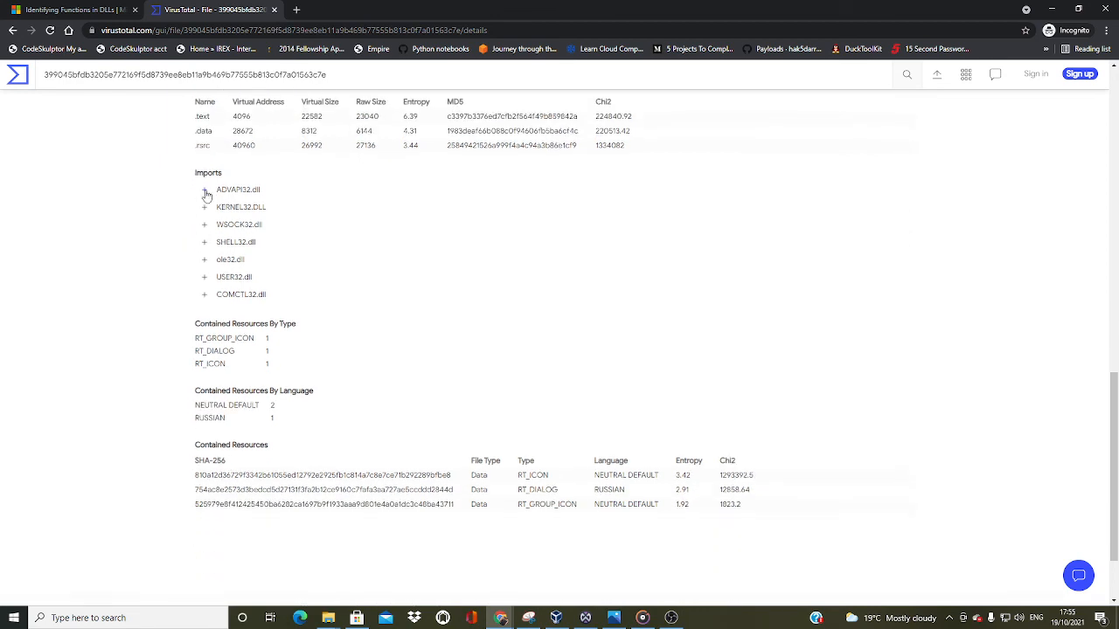
pyautogui.scroll(-2, 138, 281)
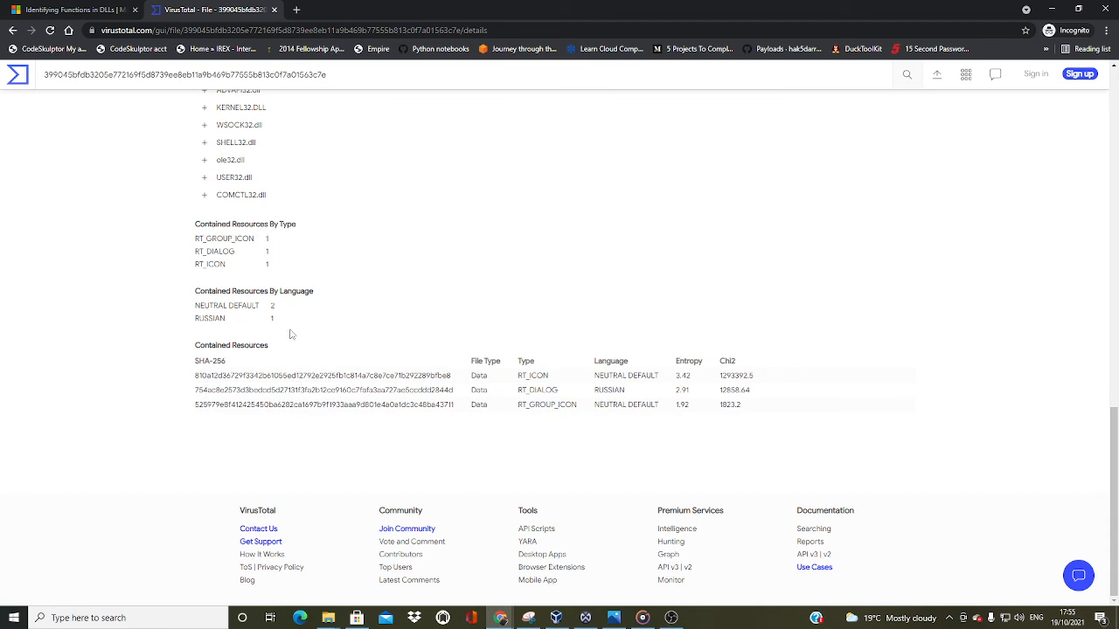
# Review the sample's contacted IP addresses, execution parents, dropped files and graph summary in the VirusTotal relations
pyautogui.scroll(15, 323, 376)
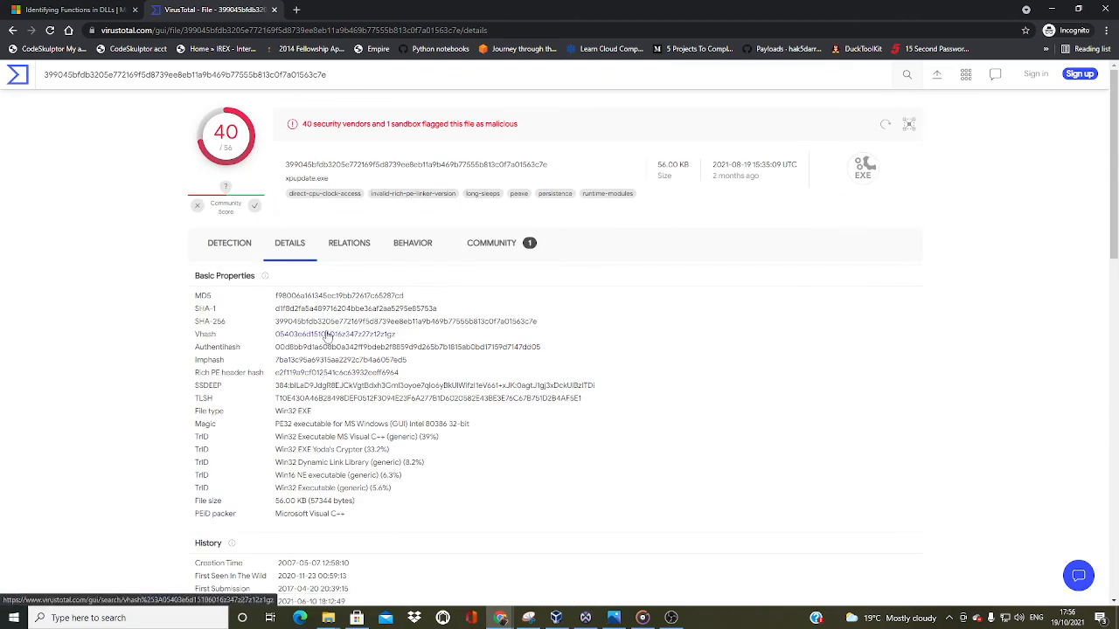
pyautogui.click(343, 245)
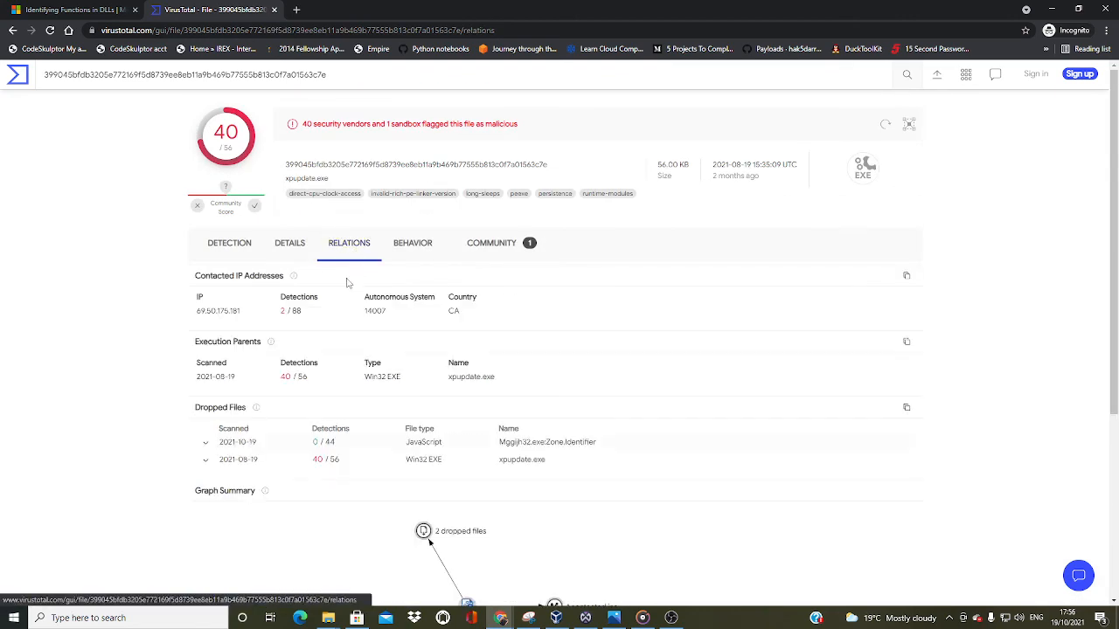
pyautogui.scroll(-4, 310, 407)
pyautogui.scroll(3, 481, 367)
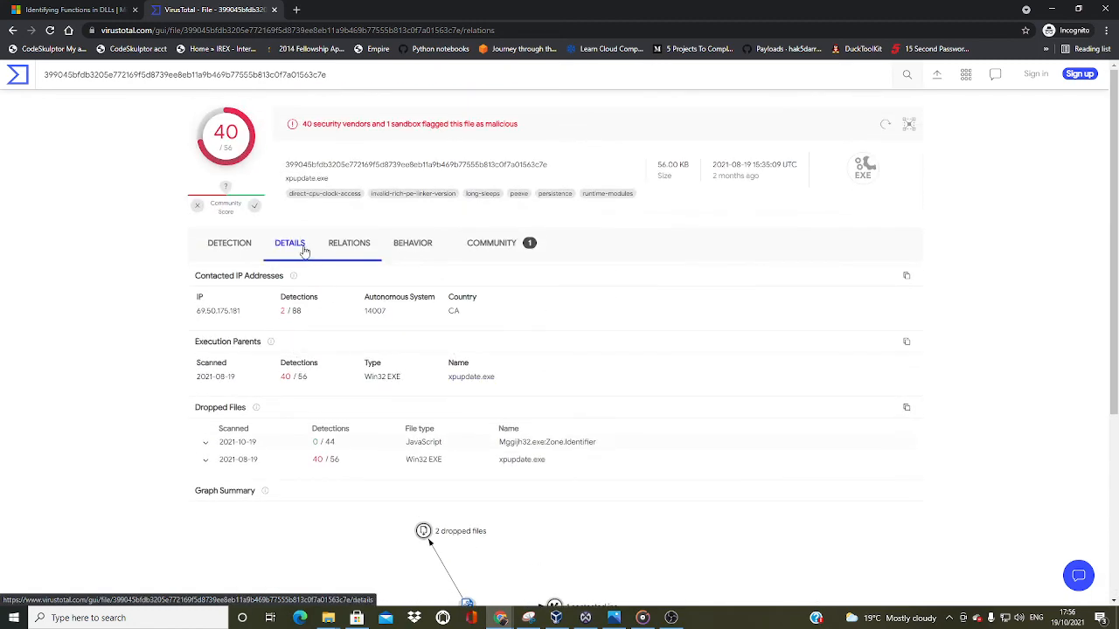
# Revisit the file details to recheck the PE sections, imported DLLs and contained resources
pyautogui.click(289, 245)
pyautogui.scroll(-2, 290, 249)
pyautogui.scroll(-7, 297, 428)
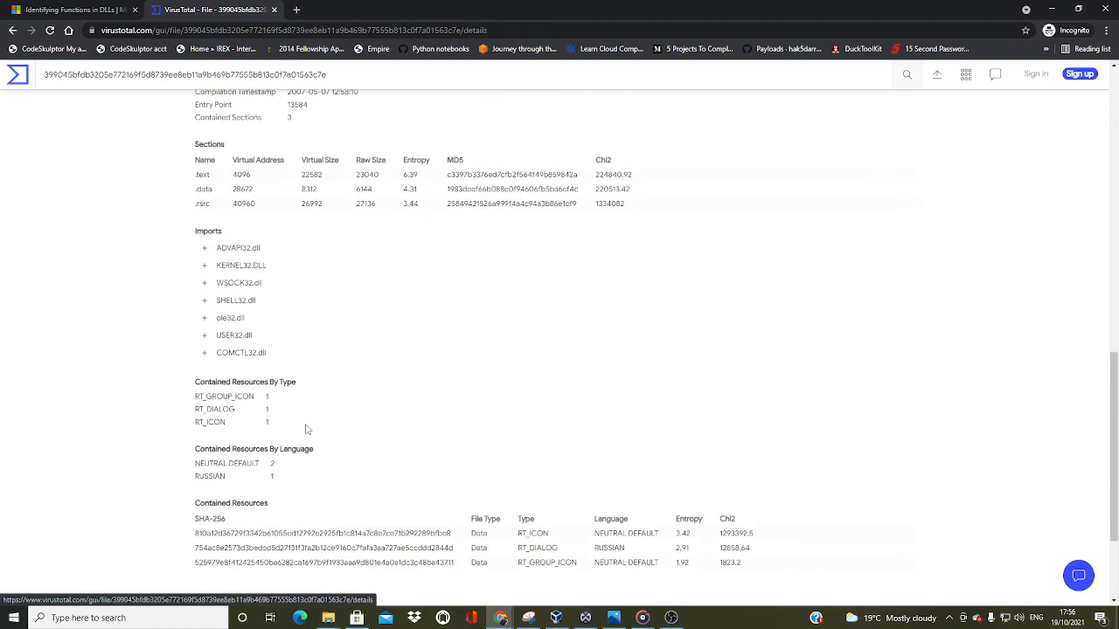
pyautogui.scroll(-2, 306, 429)
pyautogui.scroll(12, 306, 429)
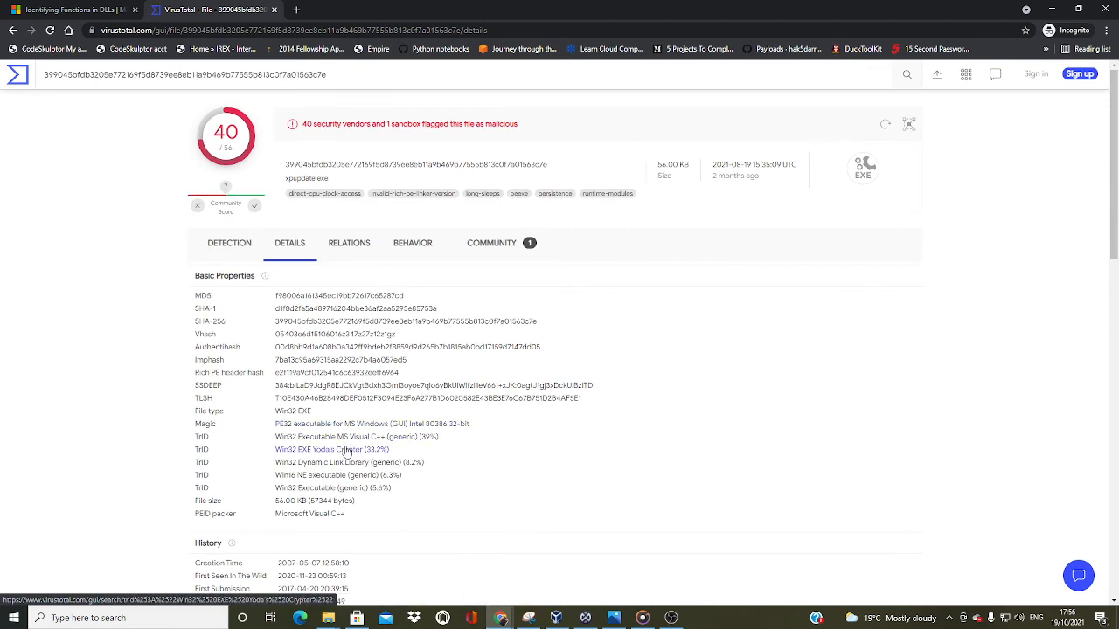
# Highlight the contacted address in the Dr.Web vxCube behavior report's IP traffic and review the file system actions
pyautogui.click(424, 253)
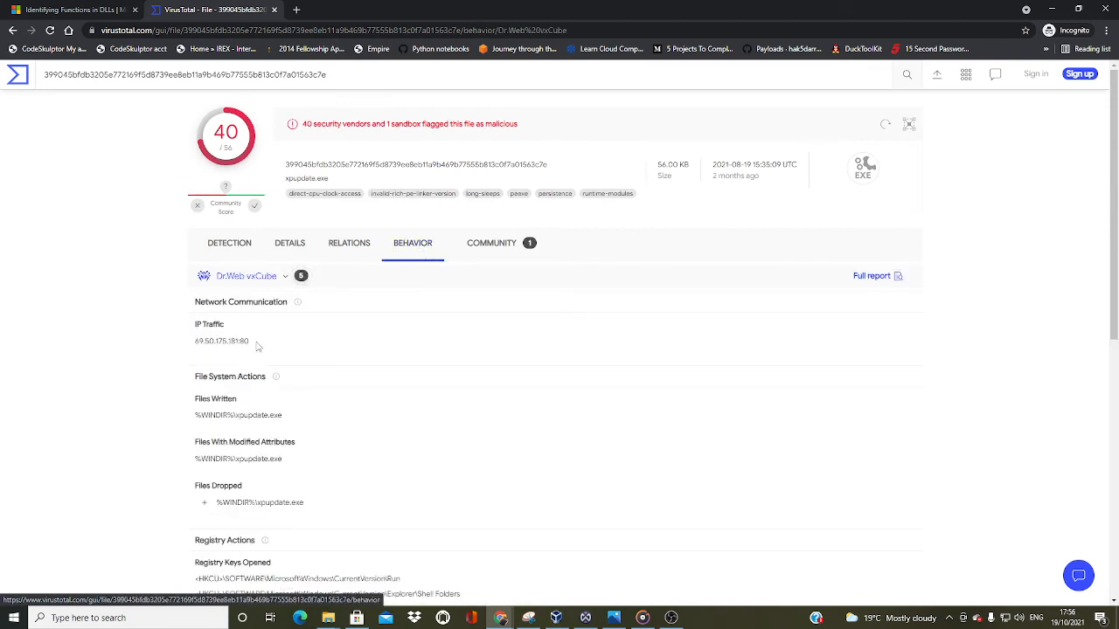
pyautogui.moveTo(258, 345); pyautogui.dragTo(192, 344)
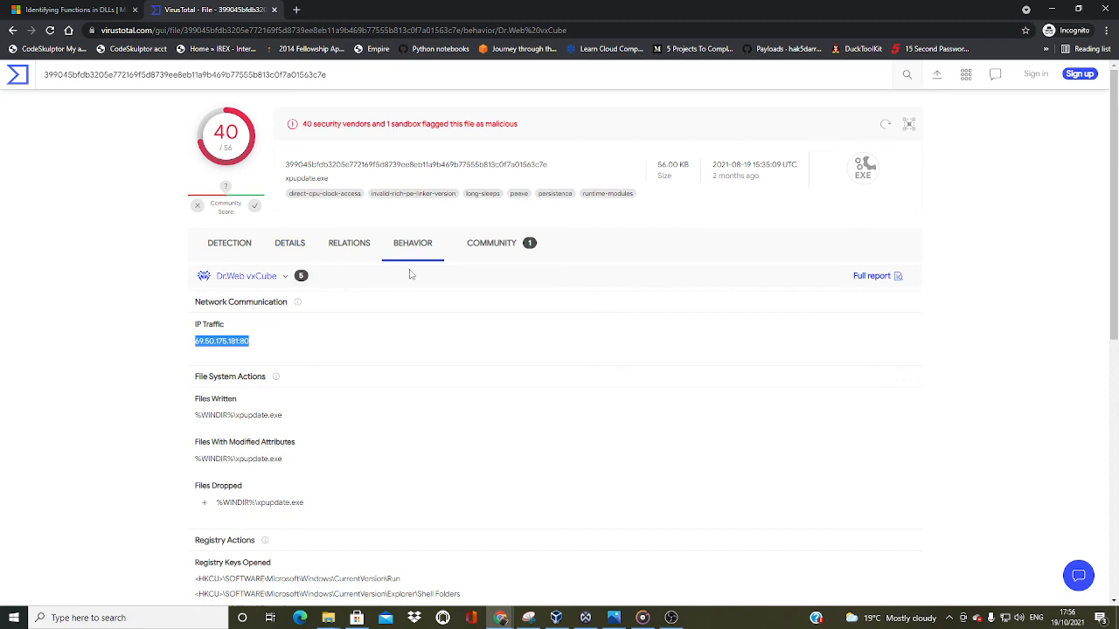
pyautogui.scroll(-1, 370, 372)
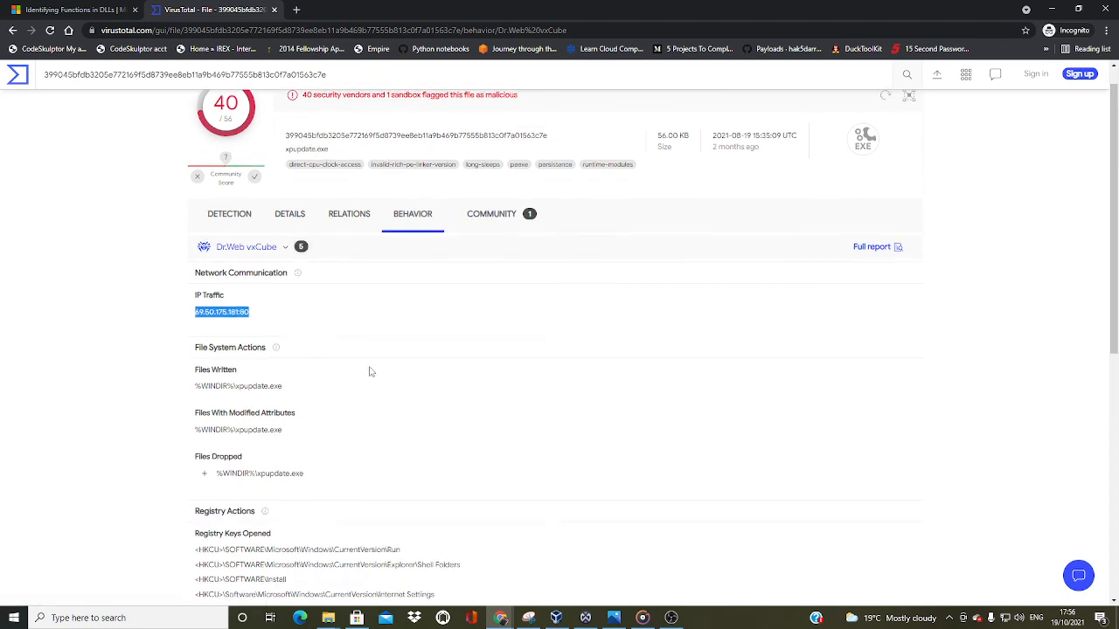
# Examine the registry keys opened and set, the process actions and the mutexes created in the behavior report
pyautogui.scroll(-3, 370, 371)
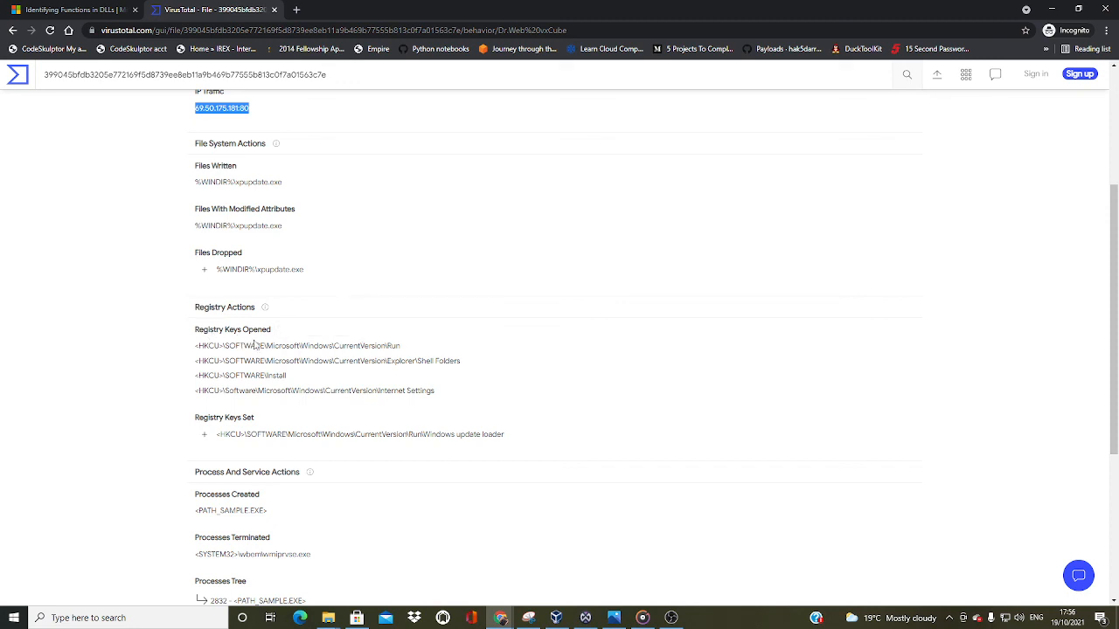
pyautogui.scroll(-1, 253, 345)
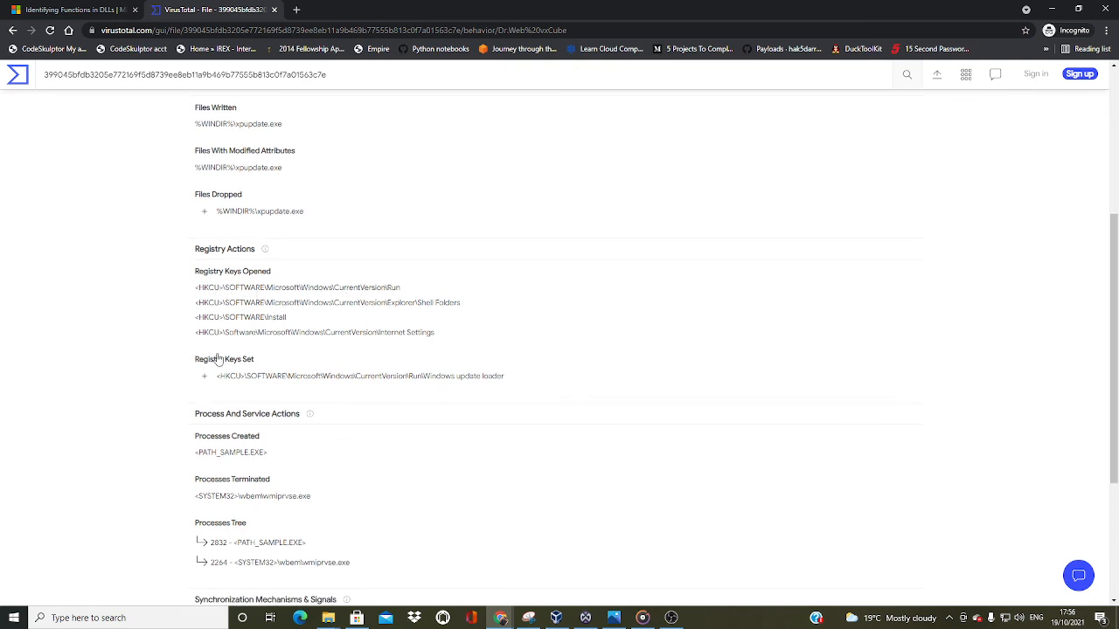
pyautogui.scroll(-1, 217, 356)
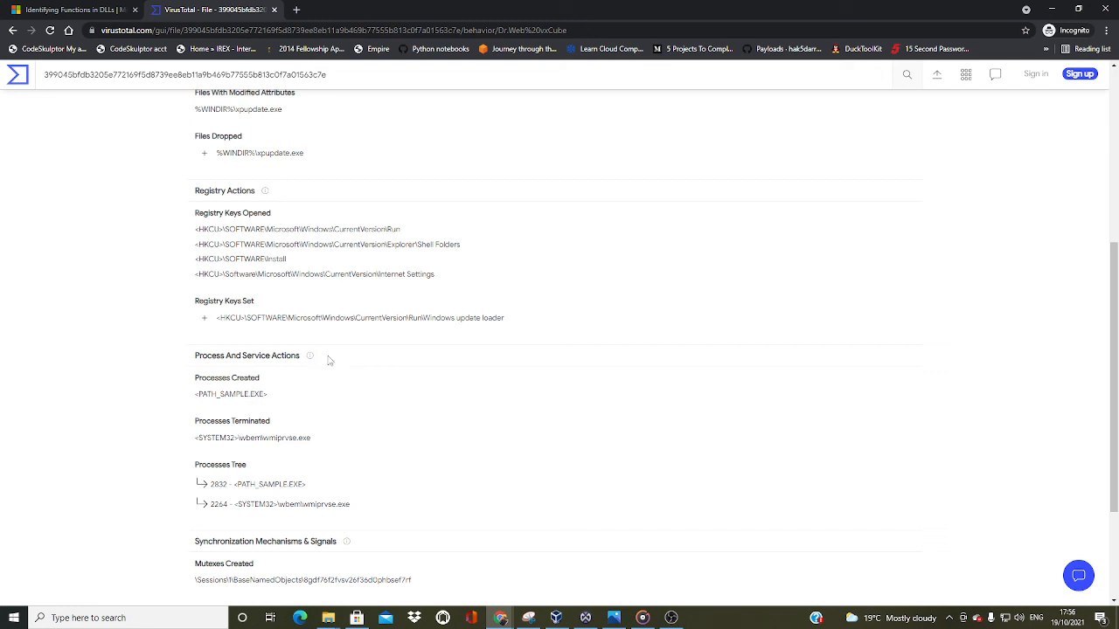
pyautogui.scroll(-1, 276, 394)
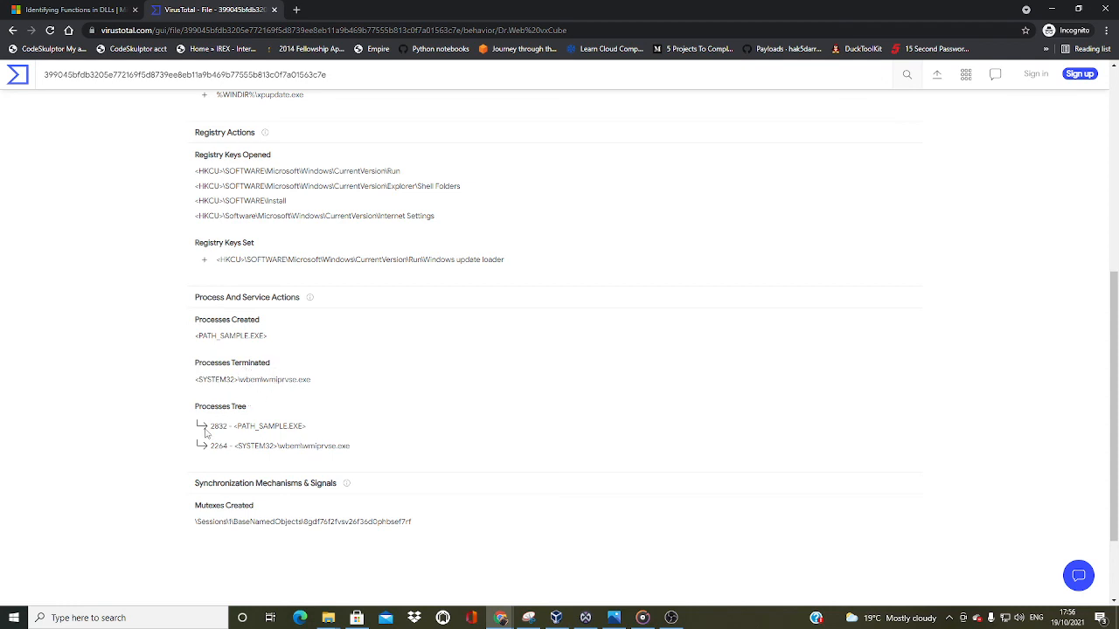
pyautogui.scroll(-2, 203, 433)
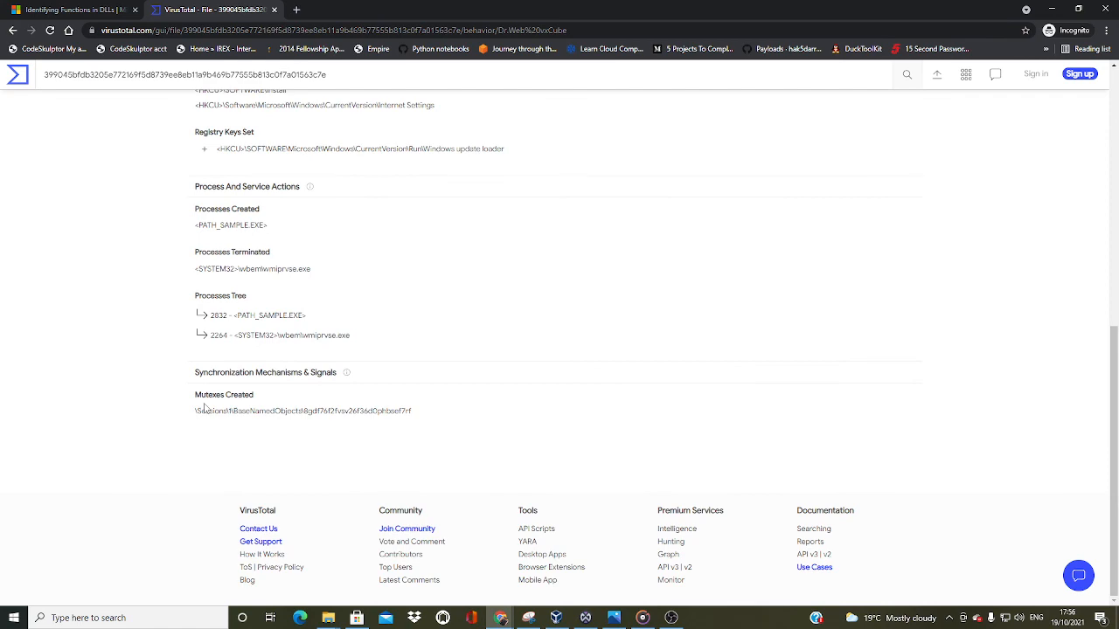
pyautogui.scroll(9, 183, 408)
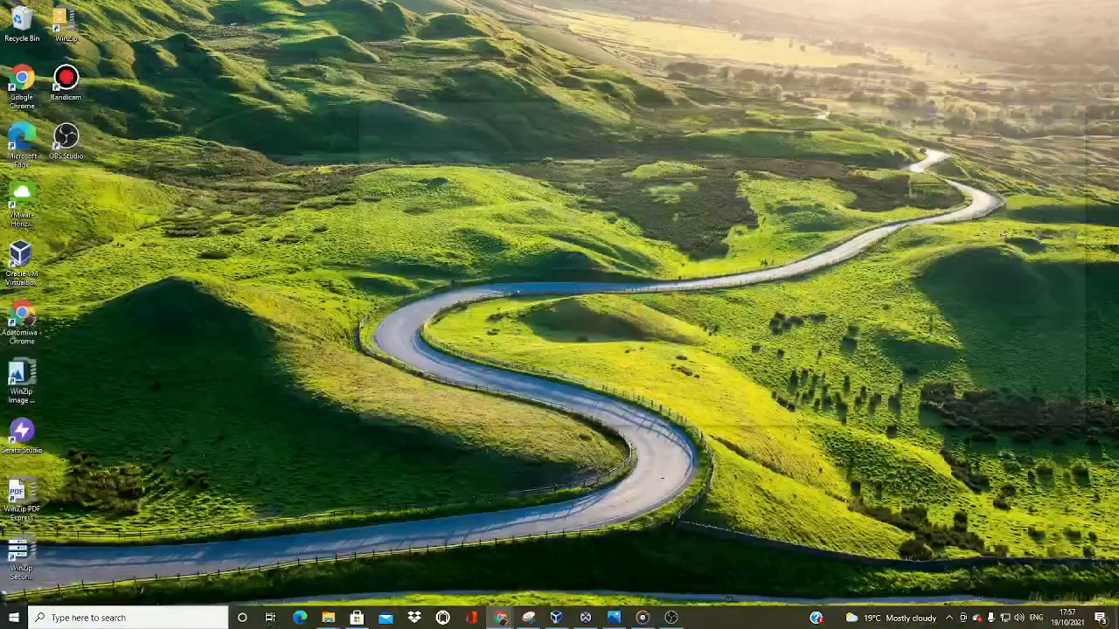
pyautogui.hotkey('alt', 'Tab')
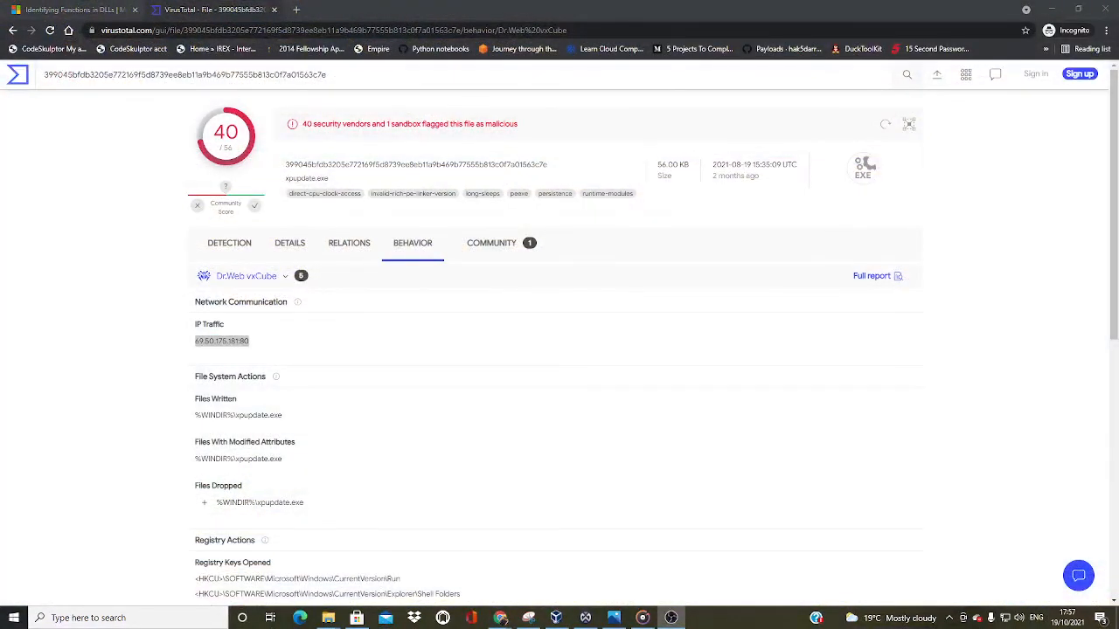